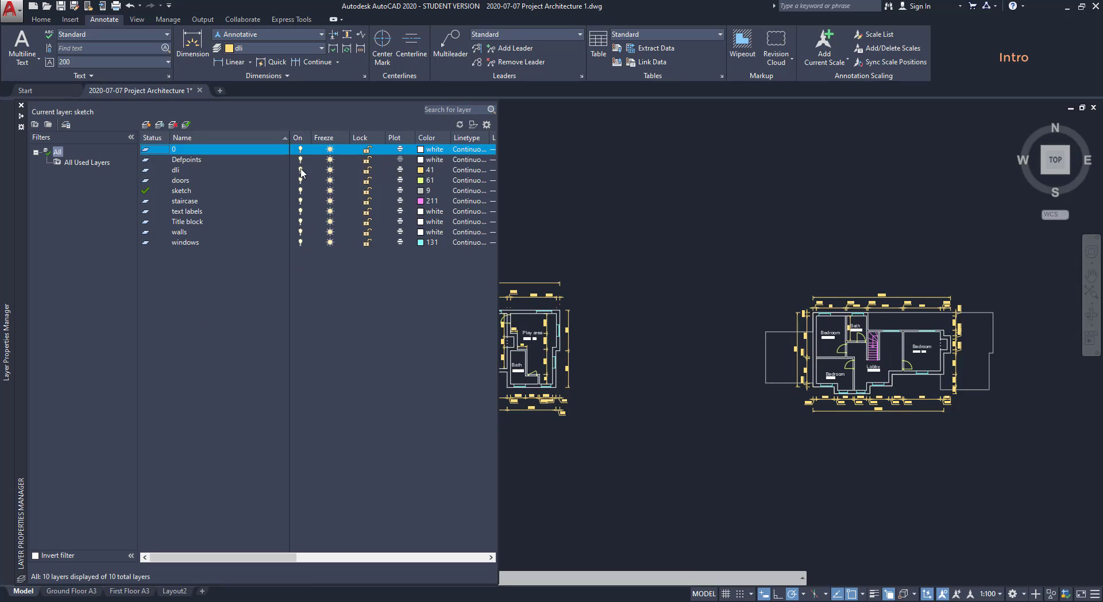
Turn off the dli and text labels layers so only the plan geometry is displayed.
click(301, 170)
click(301, 213)
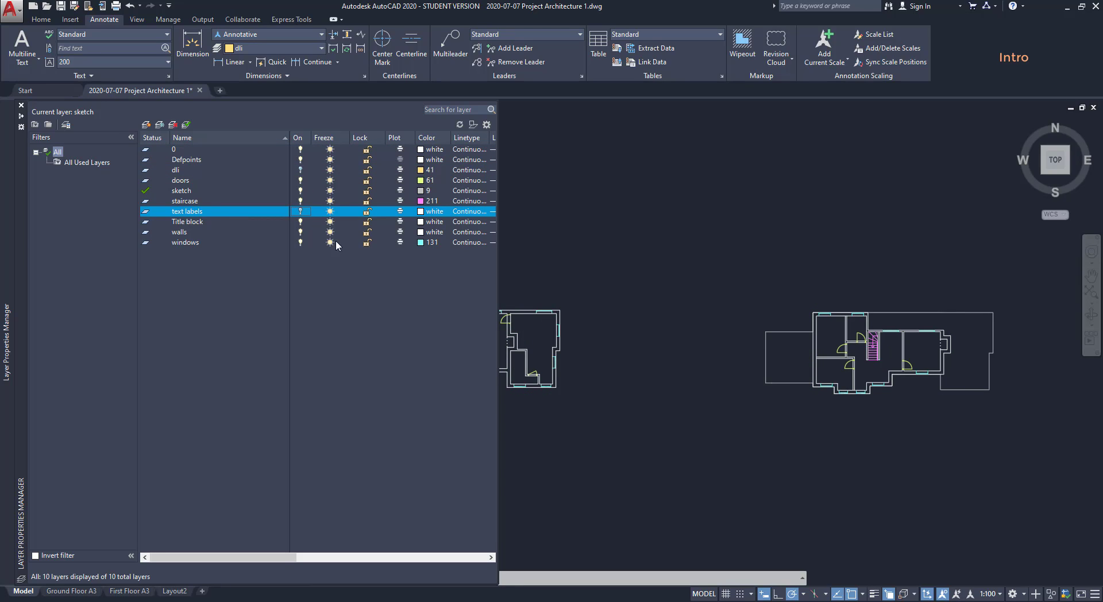
click(613, 446)
key(Escape)
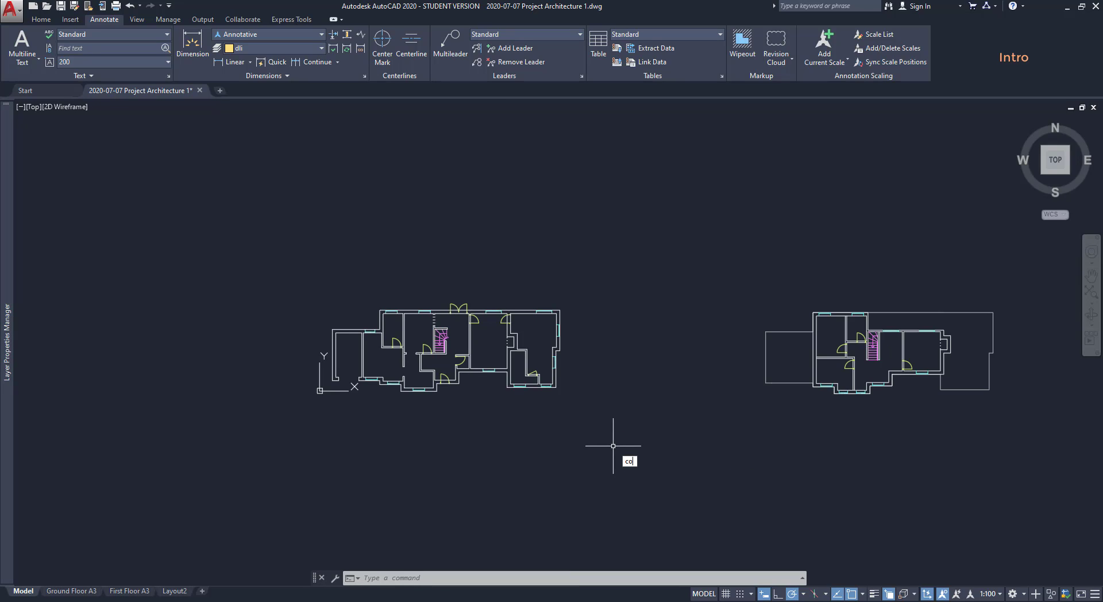
Copy the first floor plan by its lower-left outline corner to directly above the ground floor plan, aligned with its left outer wall.
text(co)
key(Return)
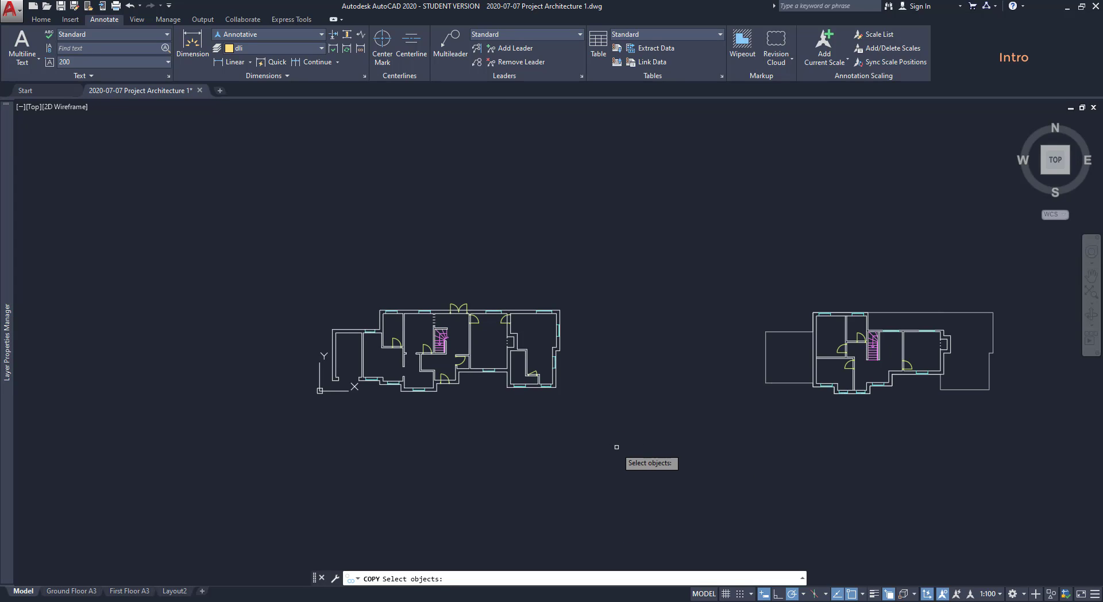
click(1041, 424)
click(690, 278)
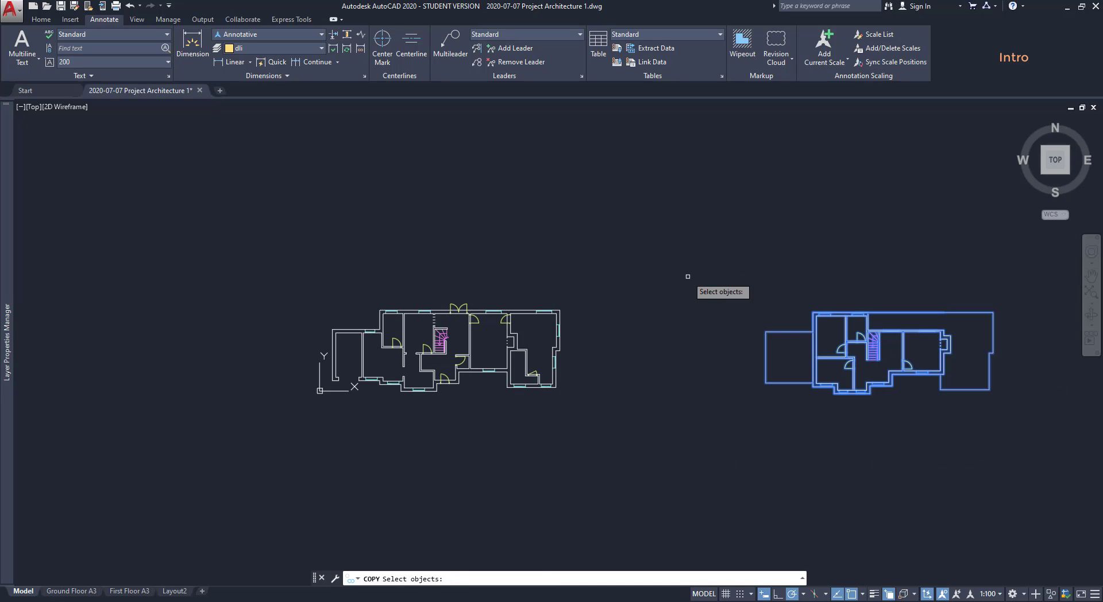
key(Return)
scroll(770, 365, up, 10)
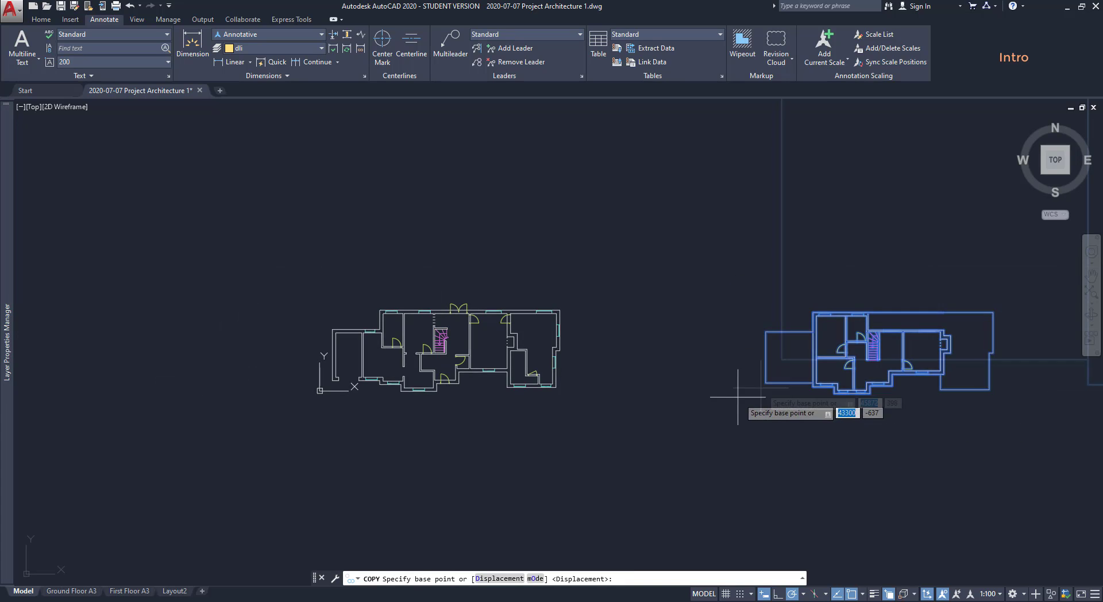
click(782, 359)
scroll(782, 359, down, 10)
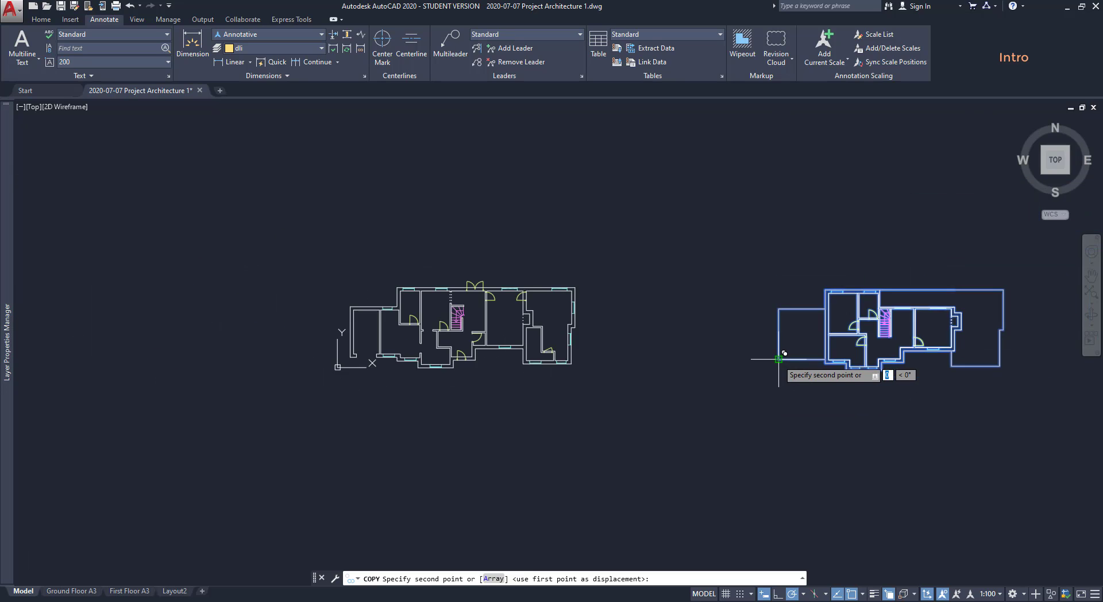
scroll(354, 365, up, 5)
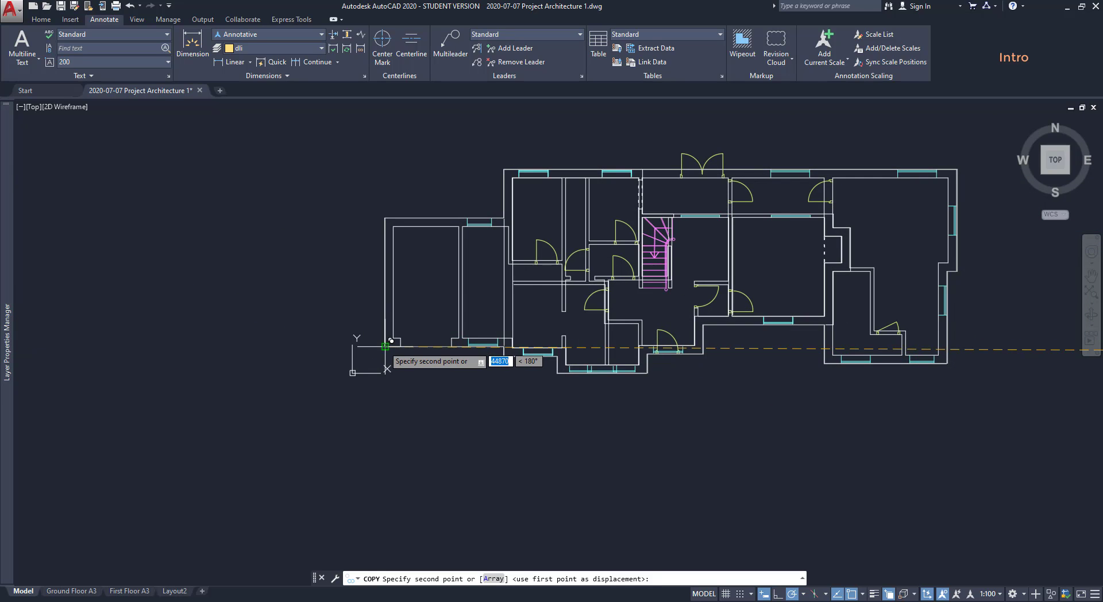
middle_drag(386, 174, 369, 262)
middle_drag(369, 320, 362, 413)
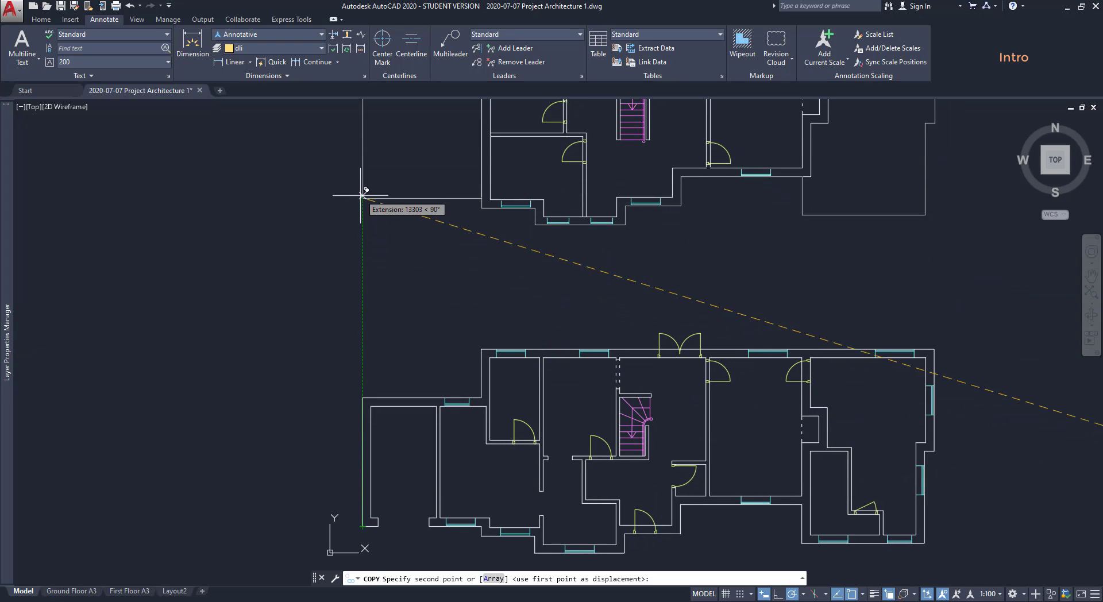
click(363, 156)
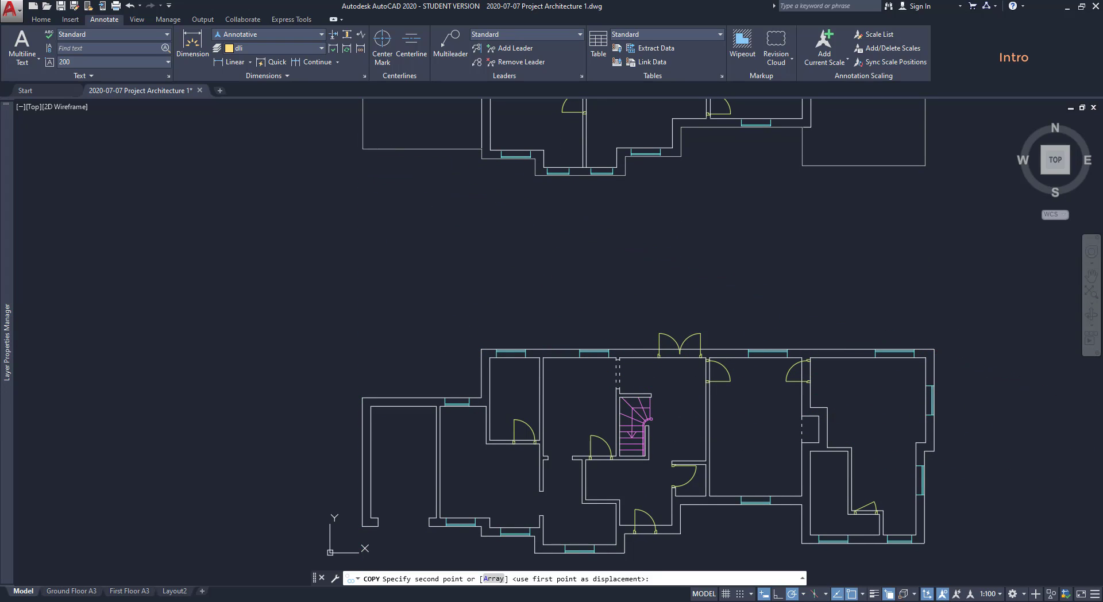
scroll(366, 164, down, 2)
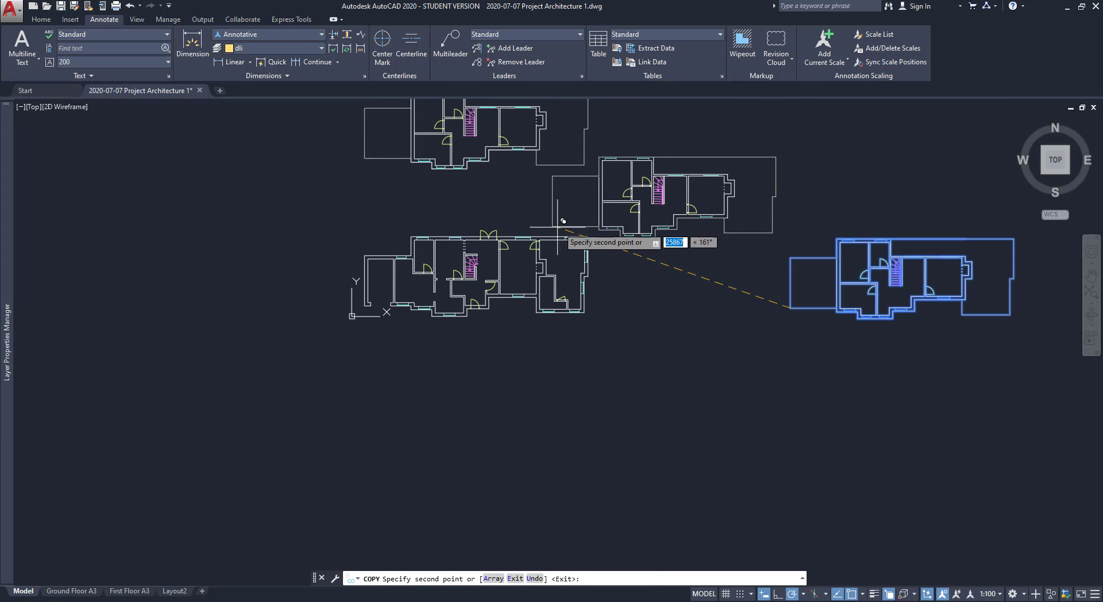
key(Escape)
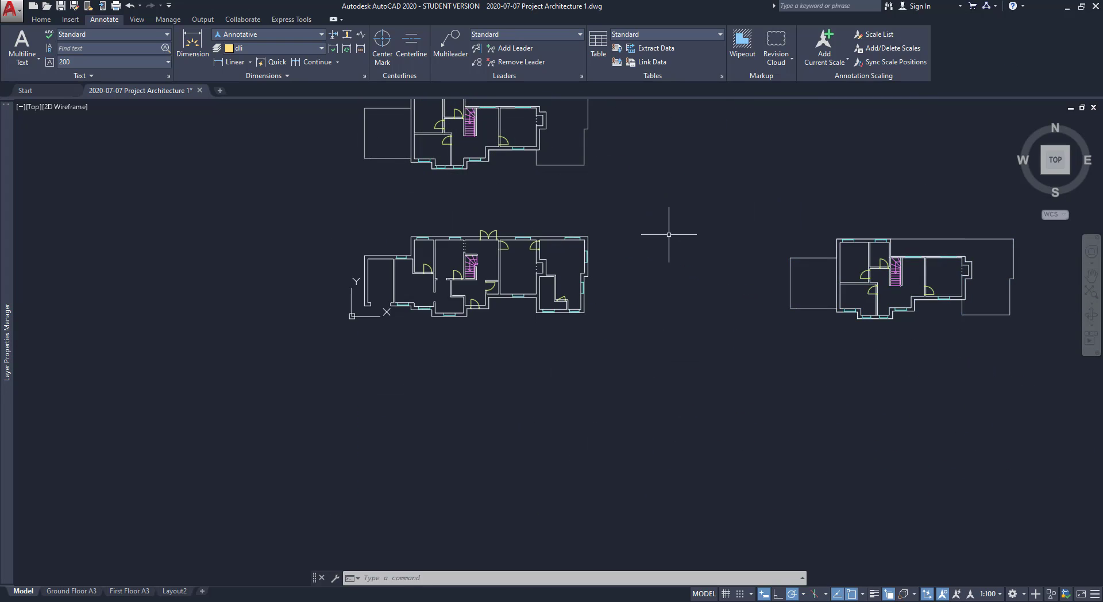
scroll(681, 245, down, 1)
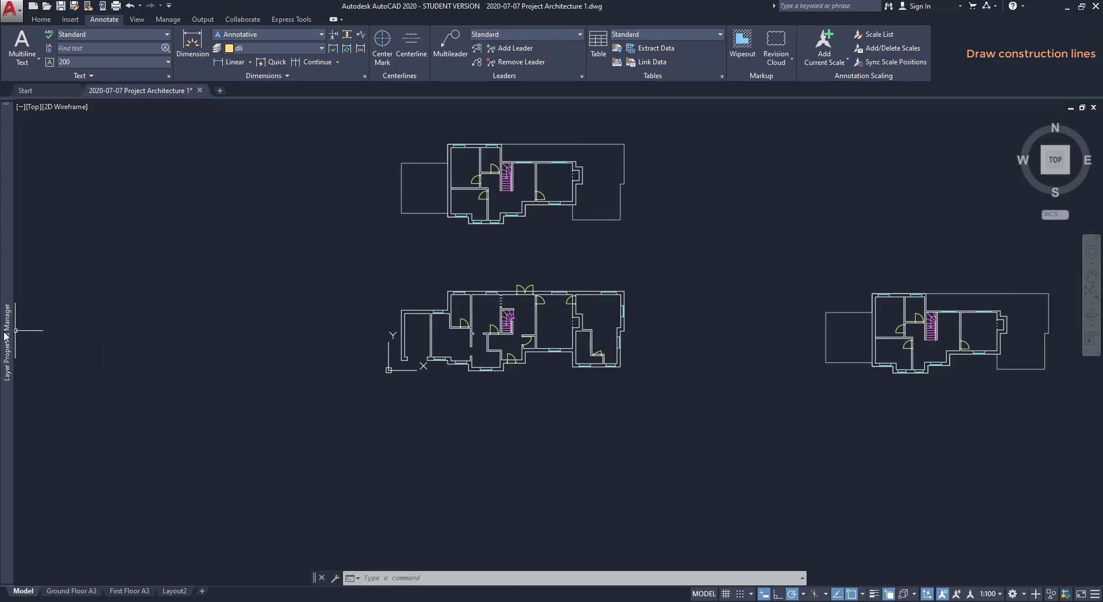
Create a new layer named construction lines and assign it a green color.
mouse_move(5, 339)
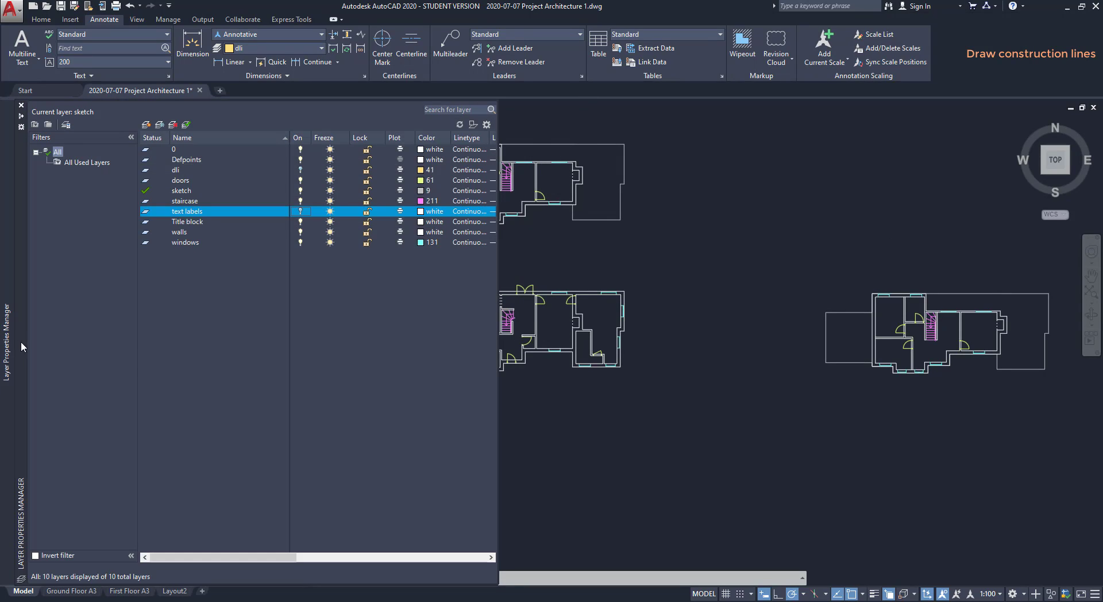
right_click(185, 268)
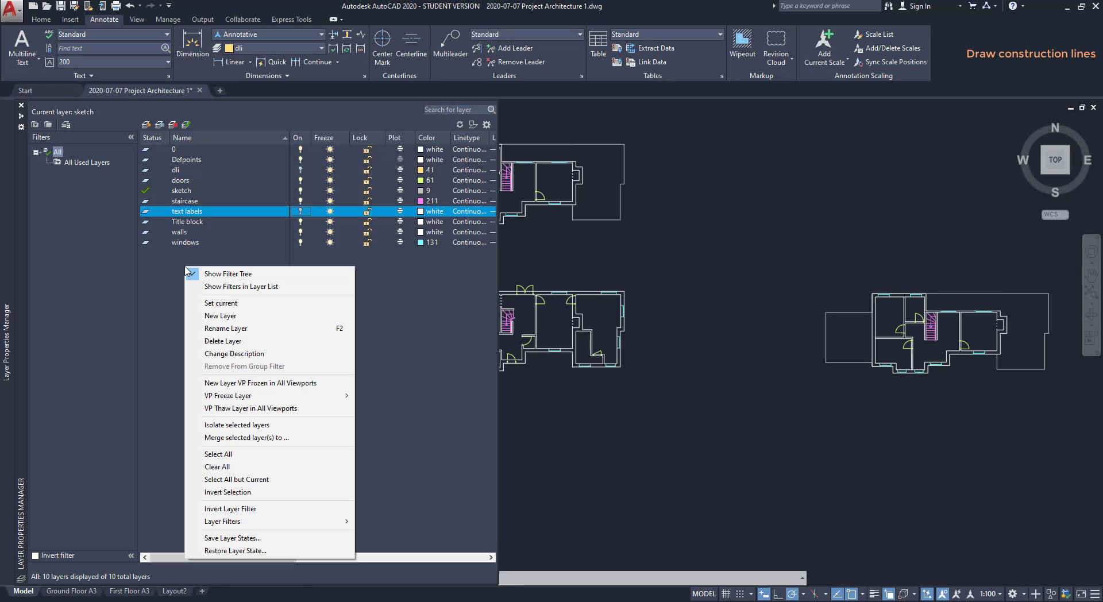
click(219, 317)
text(construction lines)
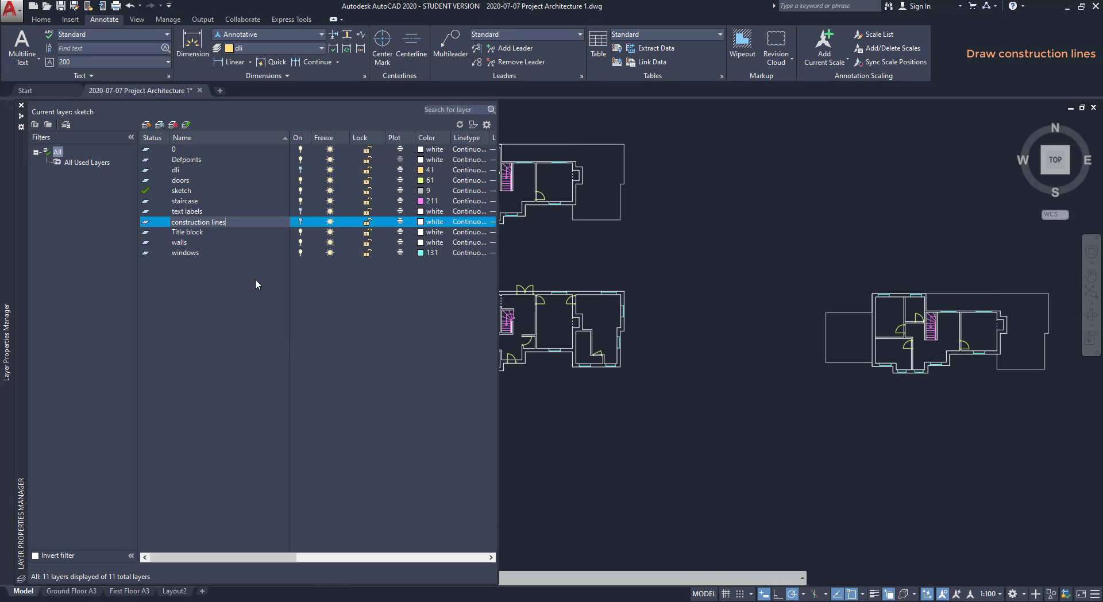
key(Return)
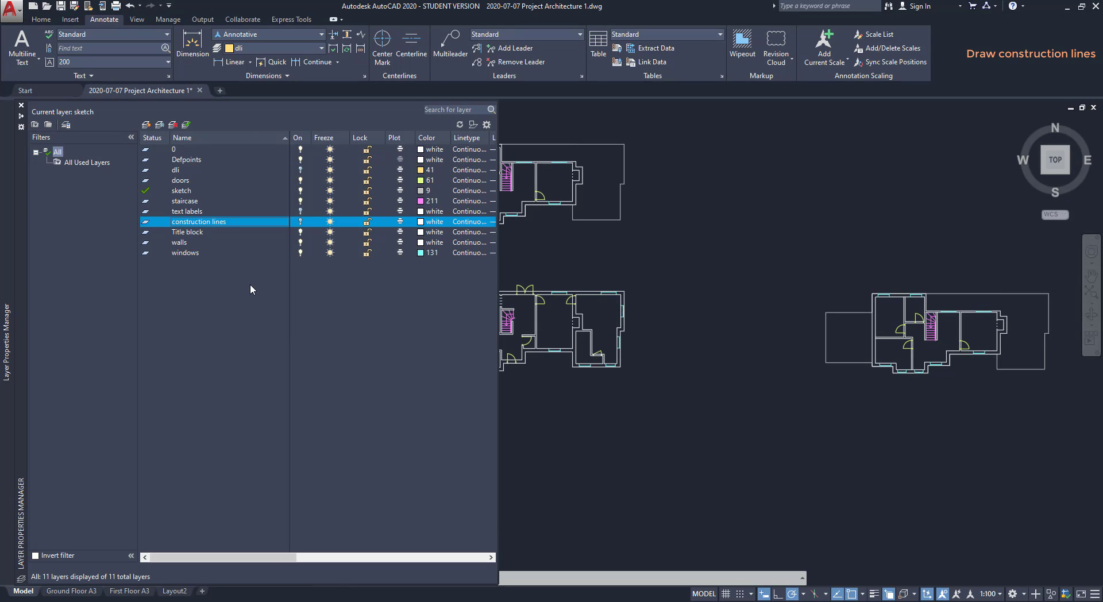
click(422, 223)
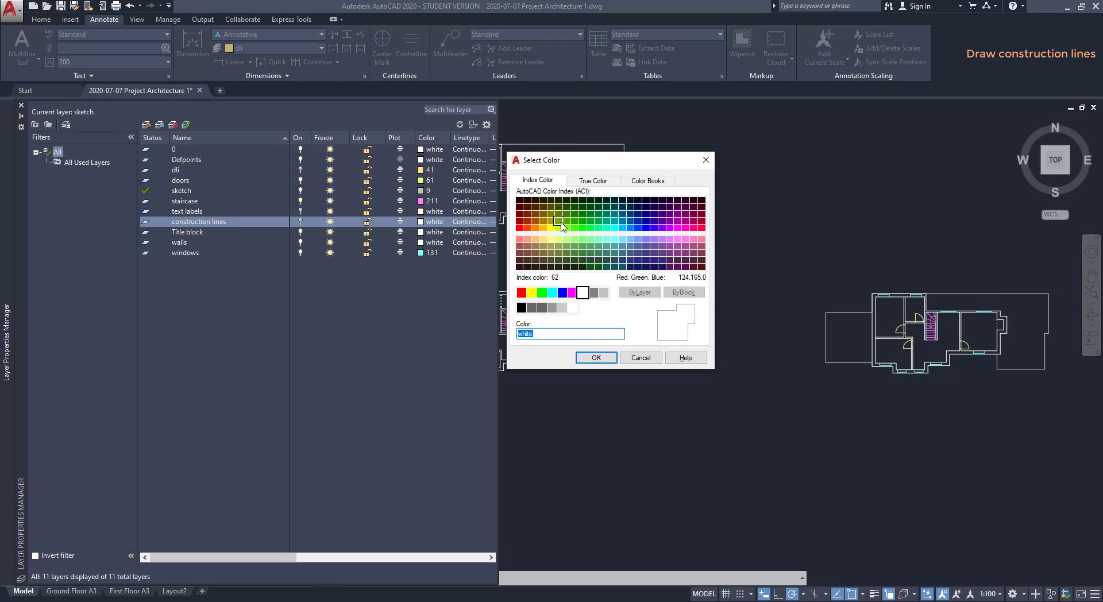
click(566, 223)
click(597, 357)
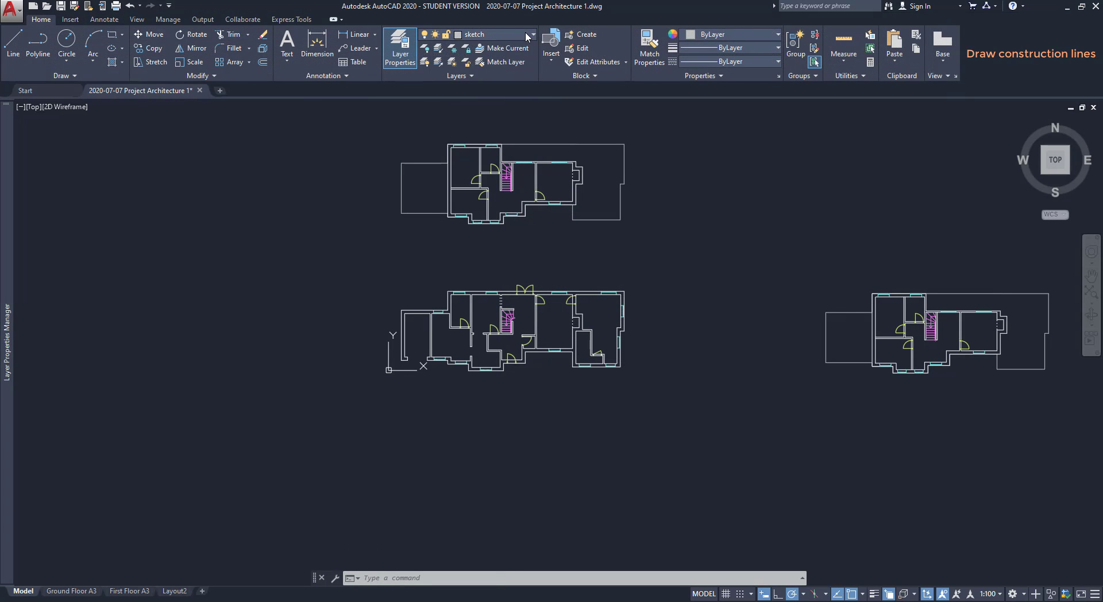
Make the construction lines layer current and keep it turned on.
click(525, 32)
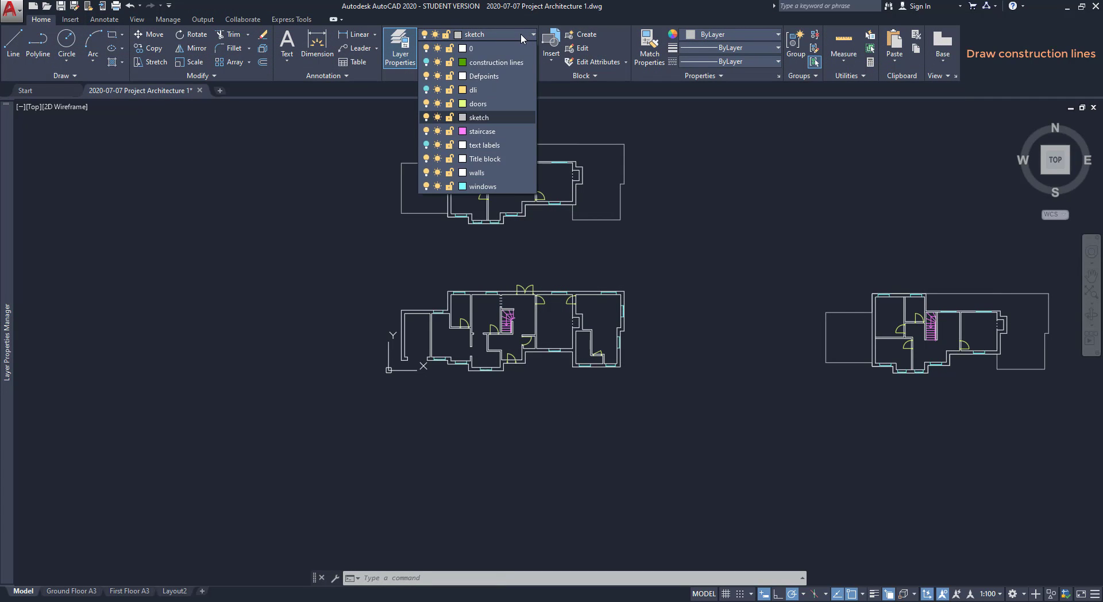
click(504, 65)
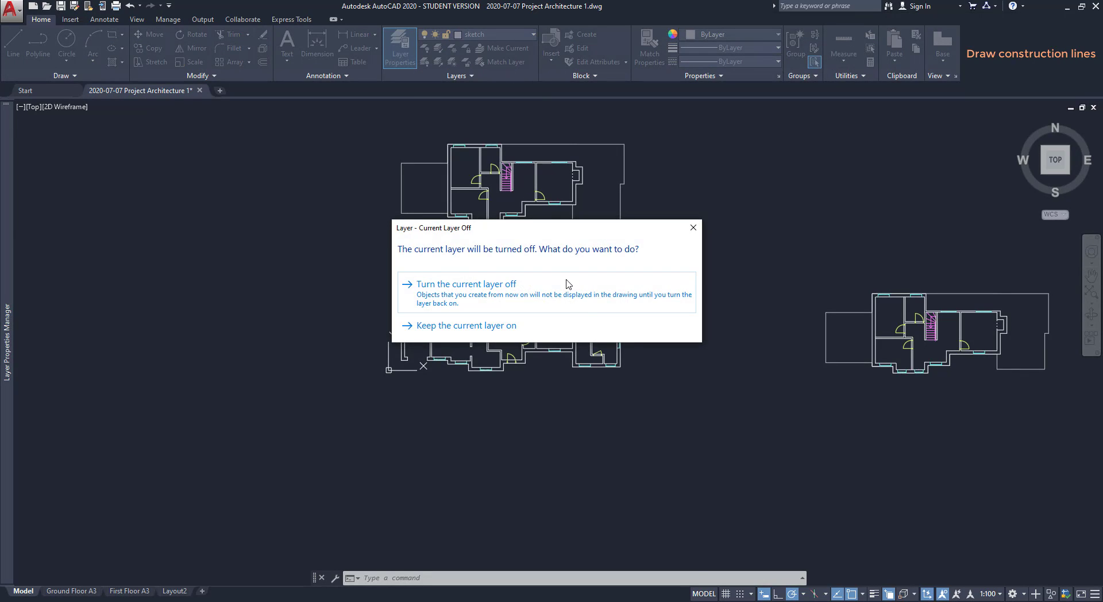
click(586, 333)
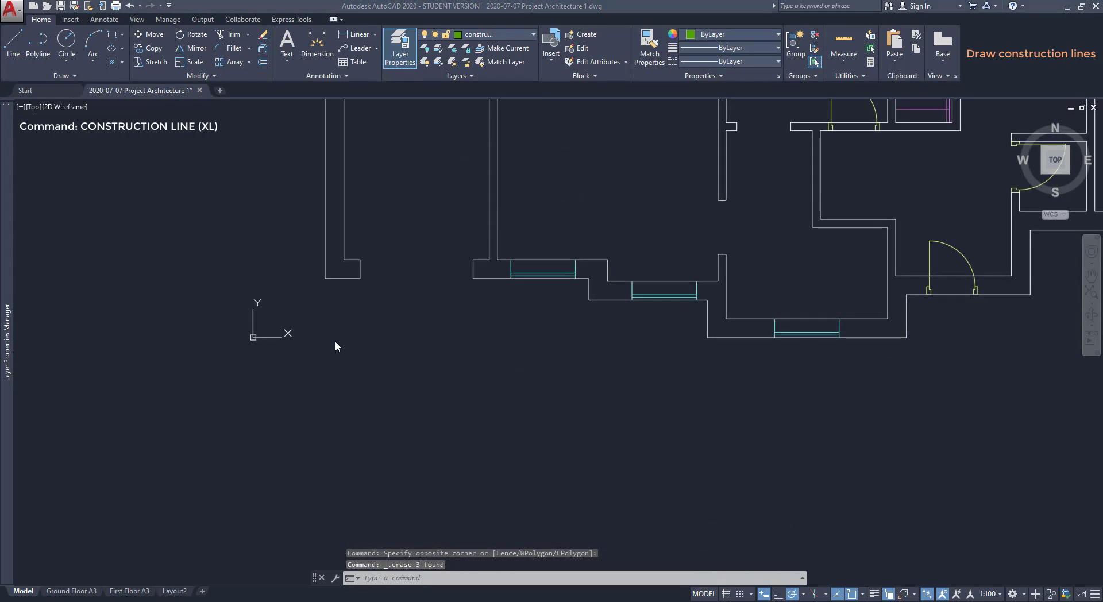
Draw a vertical construction line through the lower-left outer wall corner of the ground floor plan.
click(62, 76)
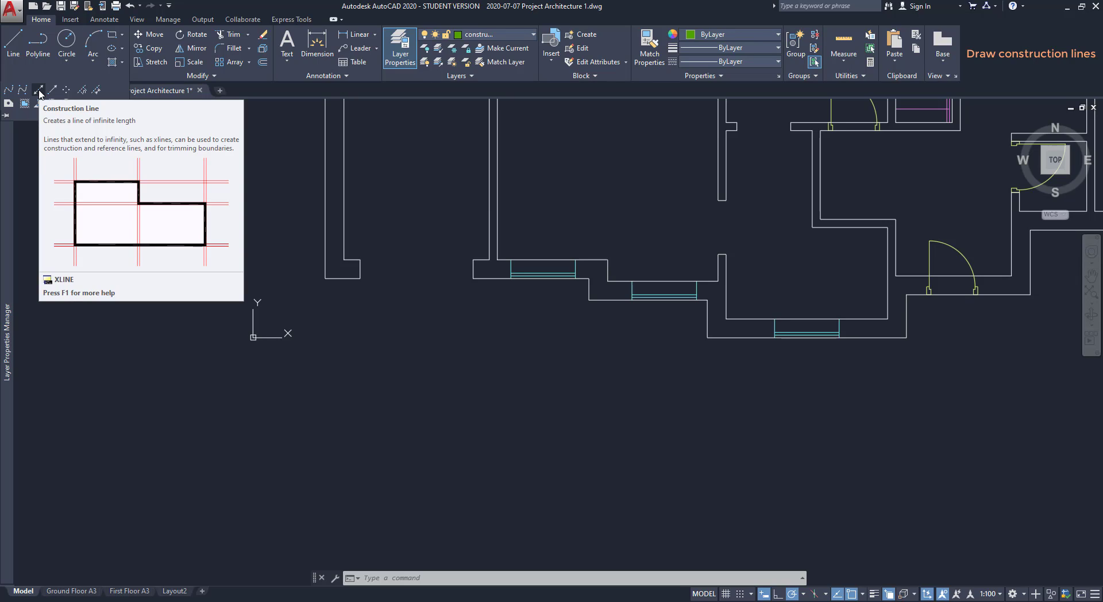
click(39, 91)
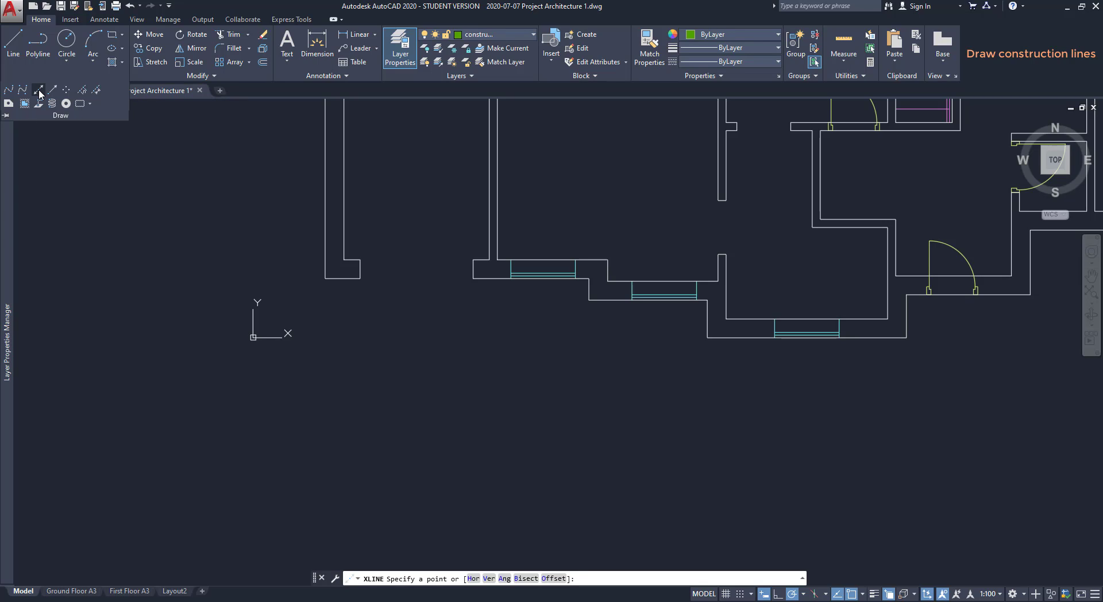
click(325, 279)
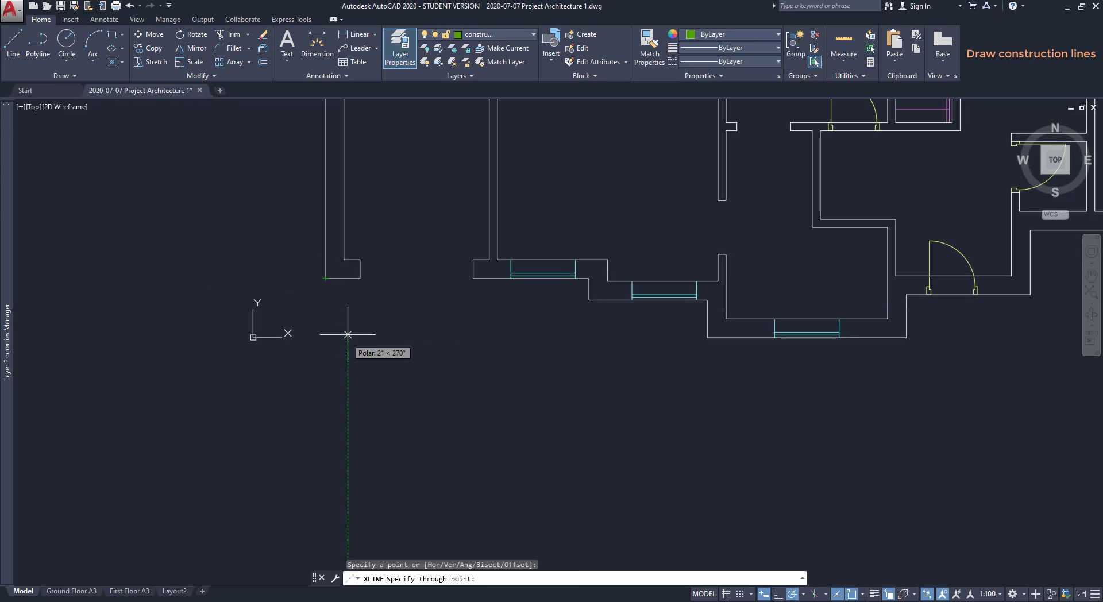
Copy the vertical construction line from that wall corner onto the front facade's wall corners and window edges, up to the entrance door.
text(CO)
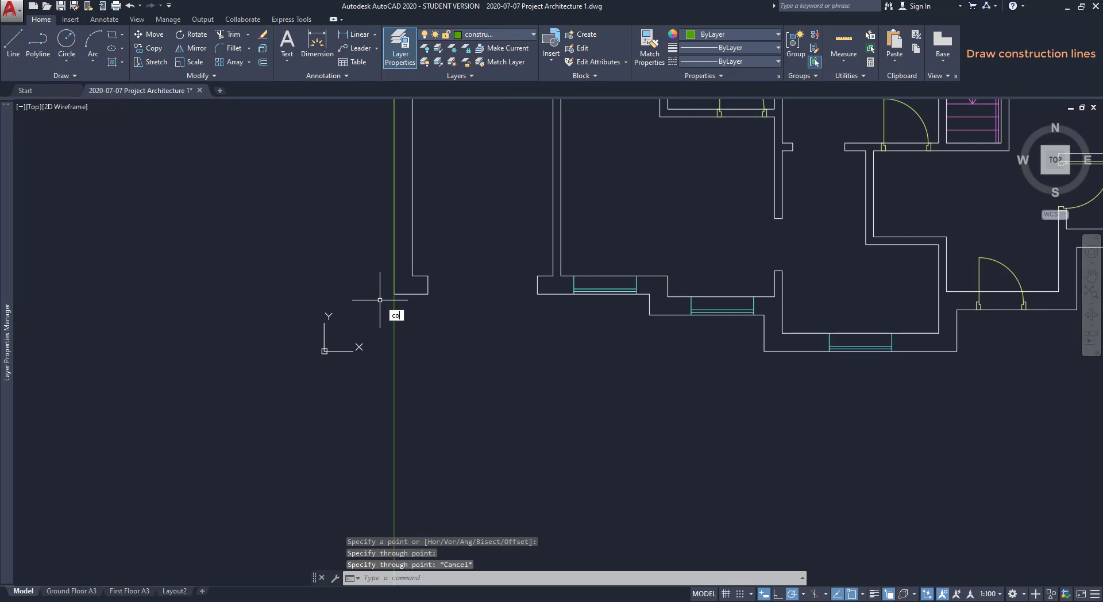
key(Return)
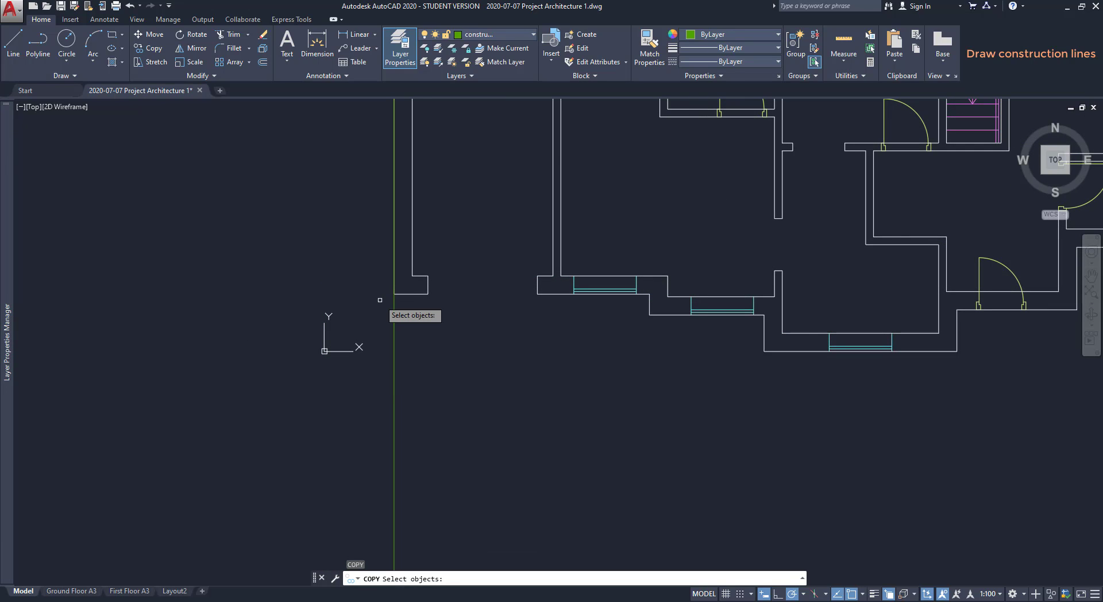
click(393, 319)
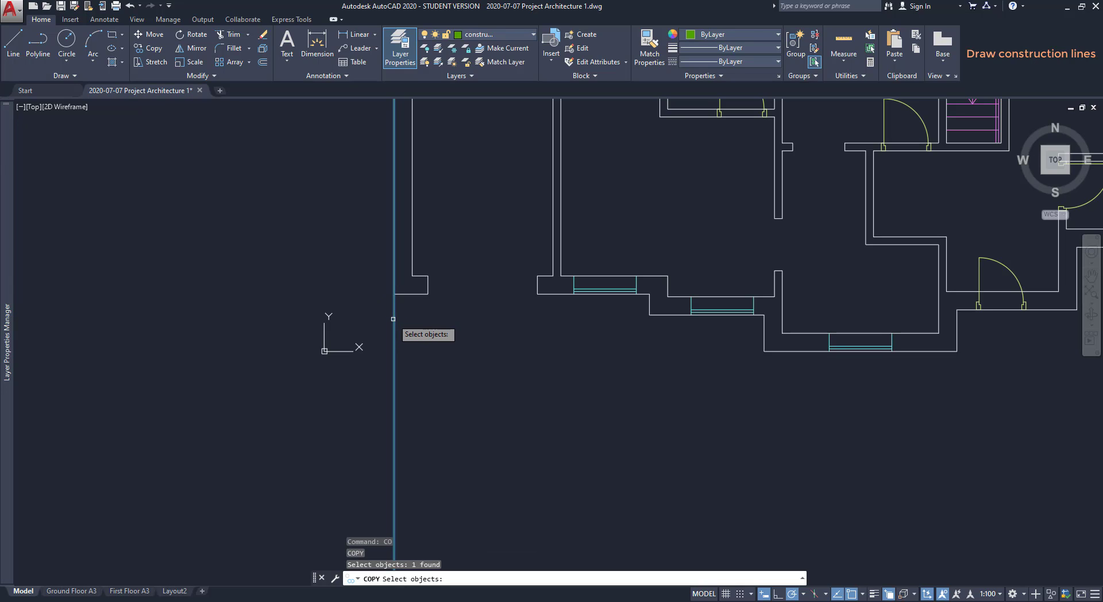
key(Return)
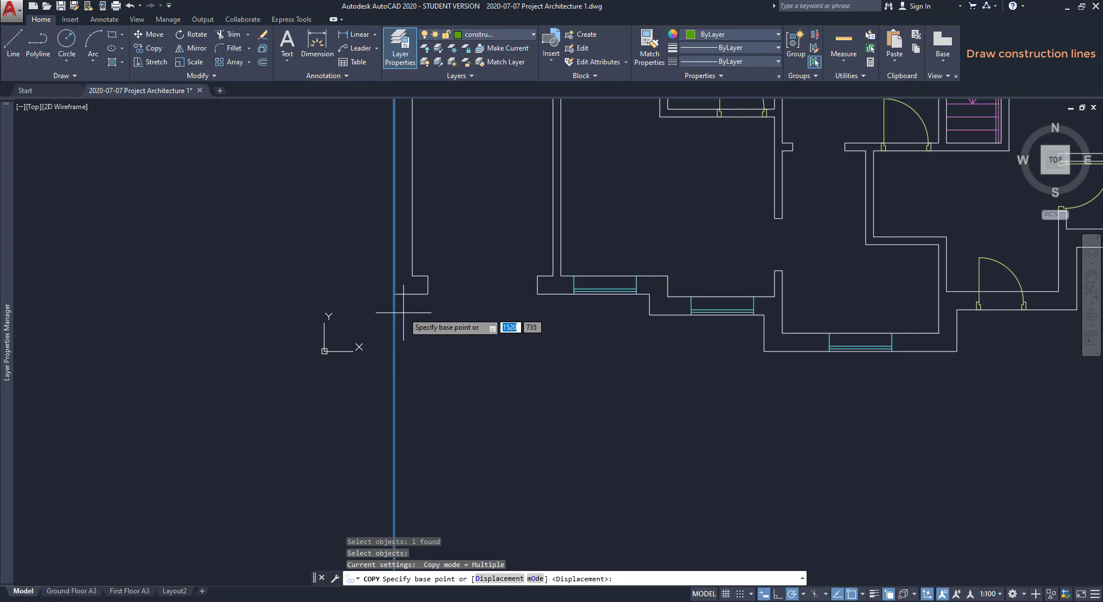
click(393, 294)
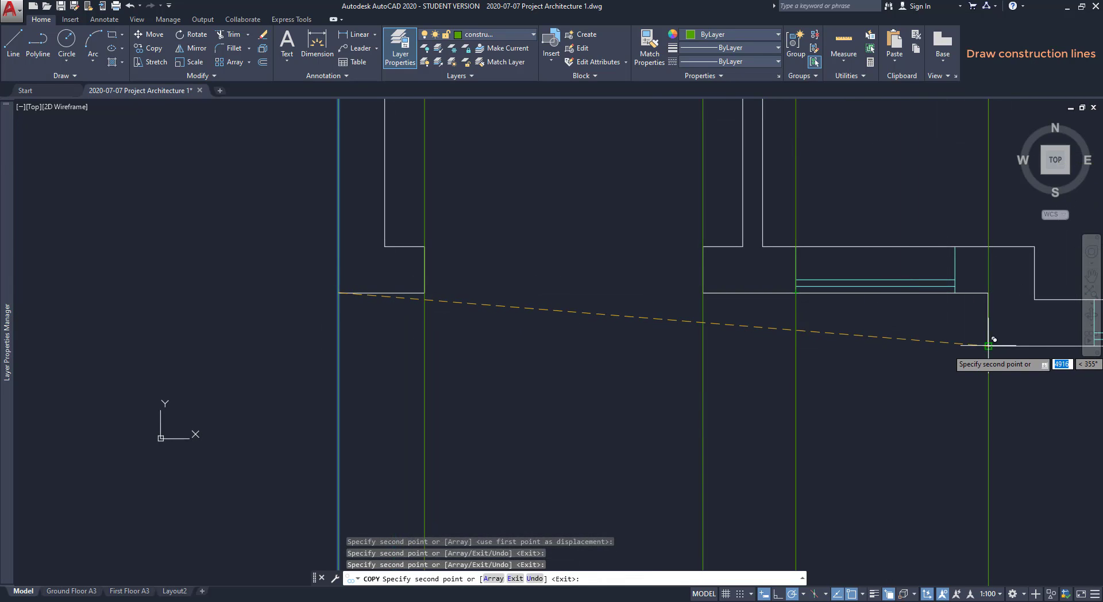
scroll(589, 288, down, 2)
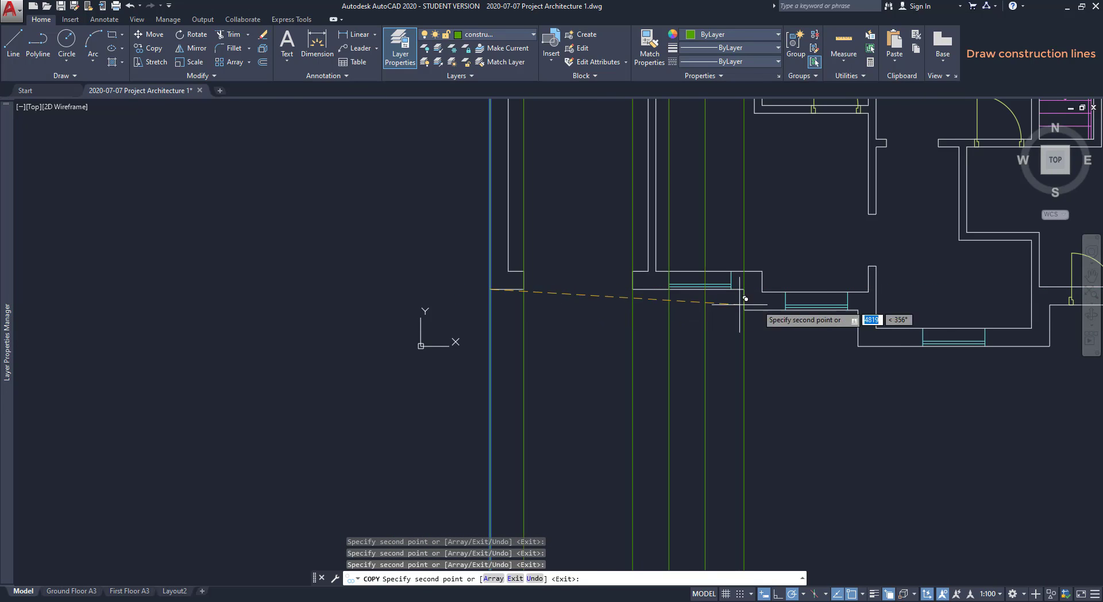
scroll(834, 311, up, 1)
click(755, 311)
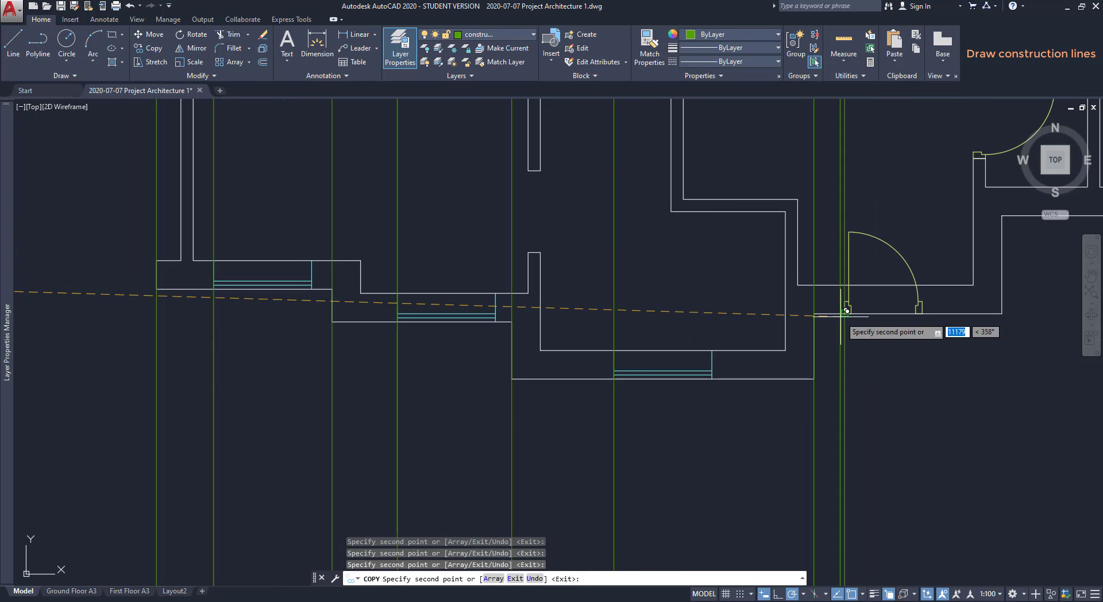
Copy the vertical construction line onto the remaining front facade wall corners and window edges, from the entrance door to the far right outer corner.
scroll(884, 293, down, 2)
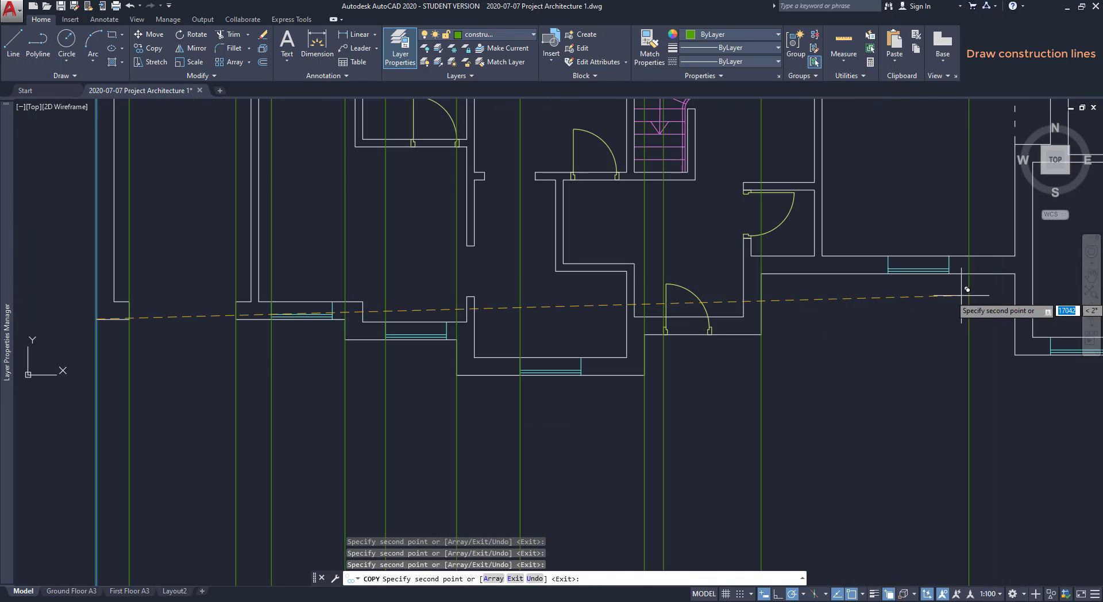
scroll(886, 265, up, 5)
scroll(886, 265, down, 2)
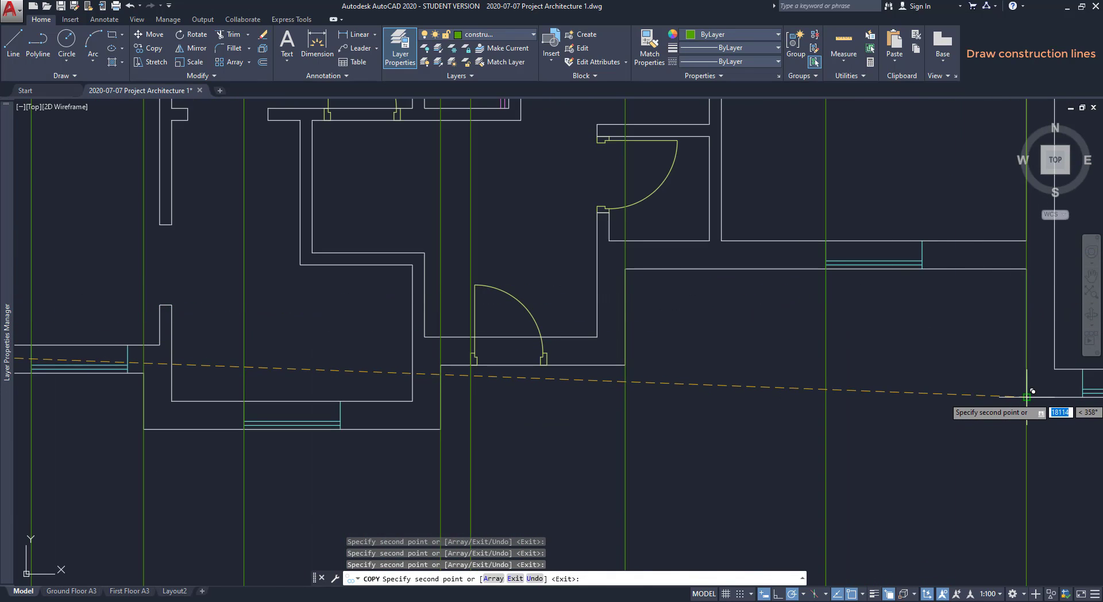
scroll(690, 287, down, 3)
scroll(671, 332, up, 5)
click(664, 336)
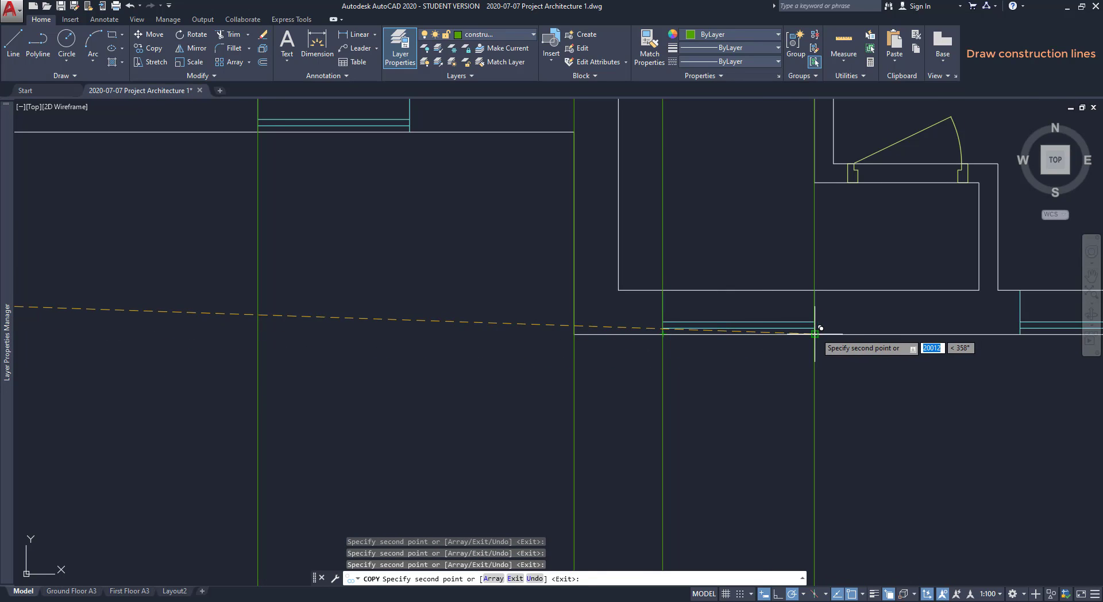
click(814, 333)
click(1022, 333)
scroll(895, 327, down, 4)
scroll(902, 320, up, 6)
scroll(926, 323, down, 2)
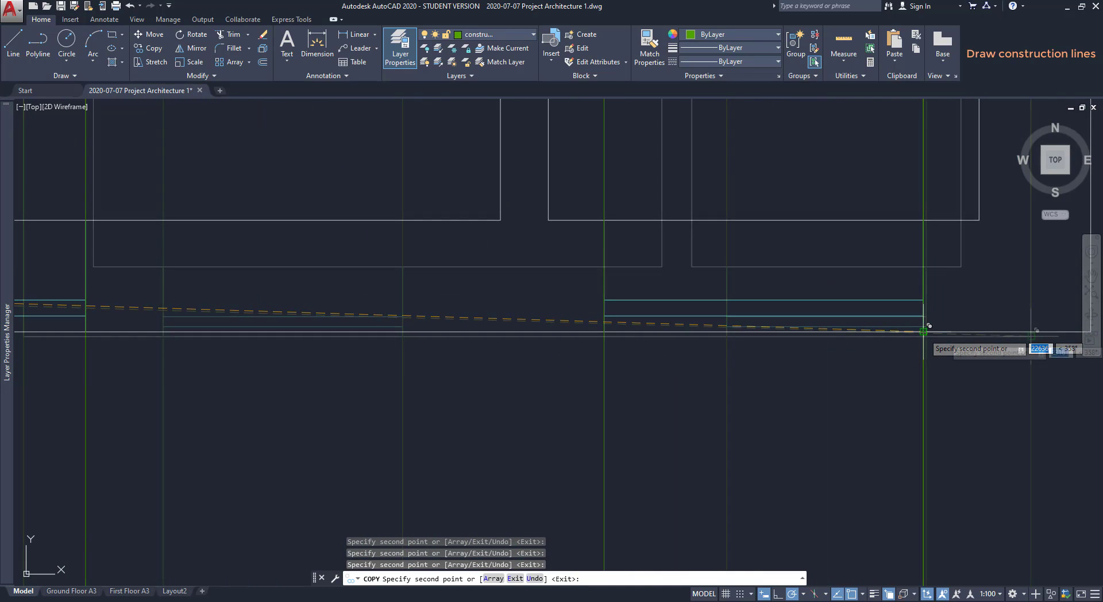
key(Escape)
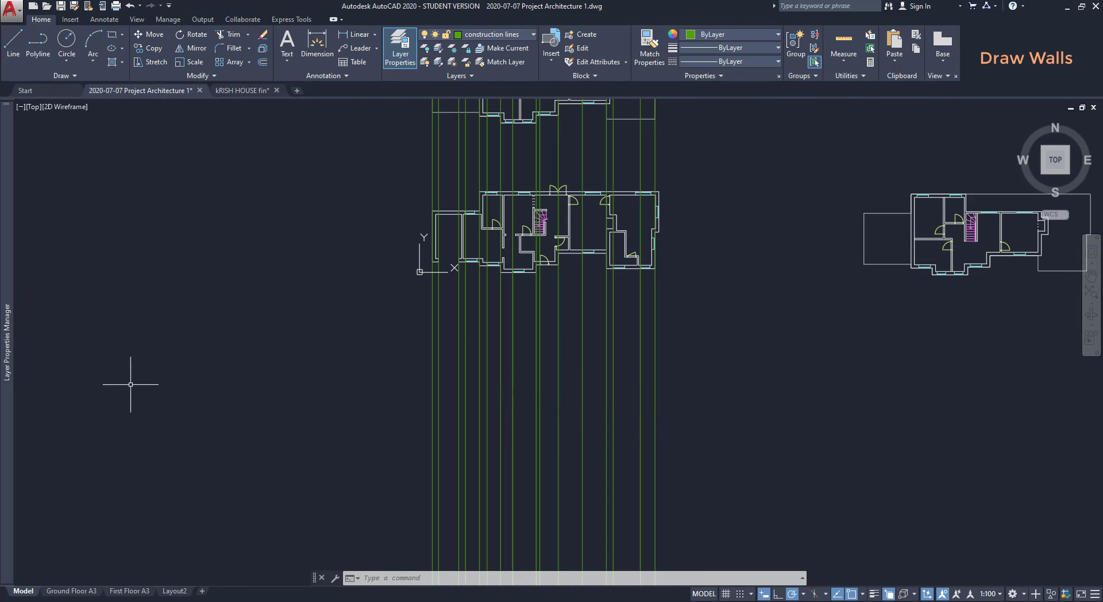
Lock the construction lines layer and make the walls layer current.
mouse_move(12, 376)
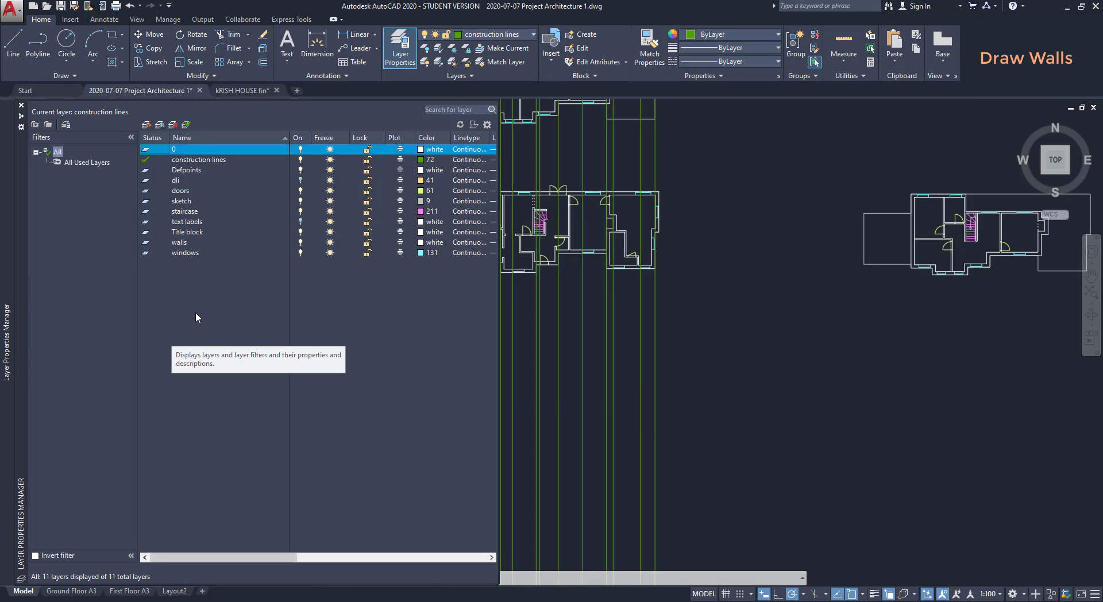
click(367, 160)
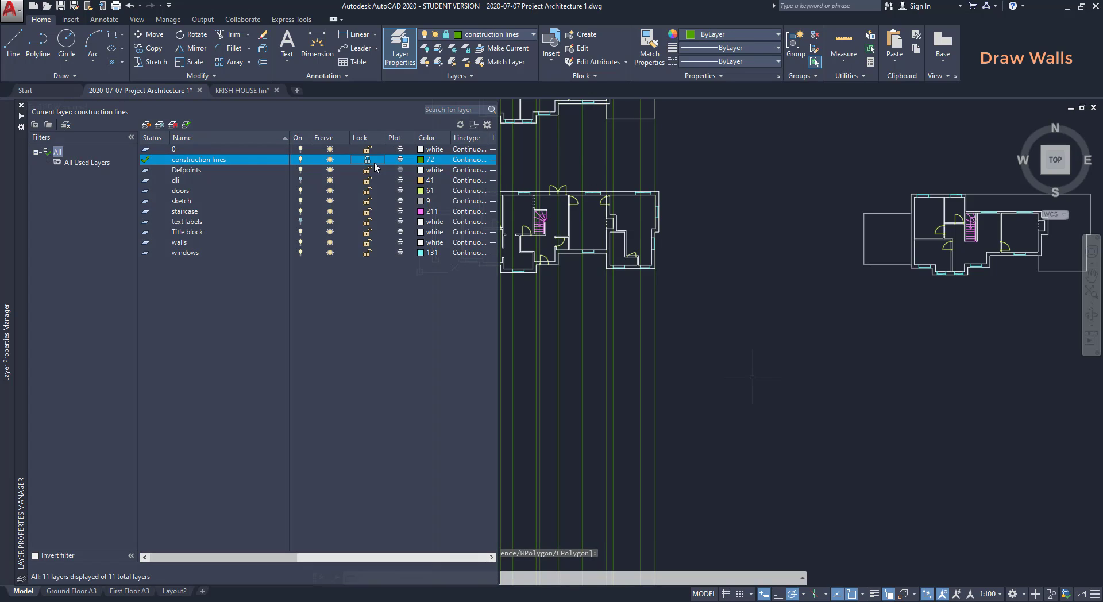
click(523, 34)
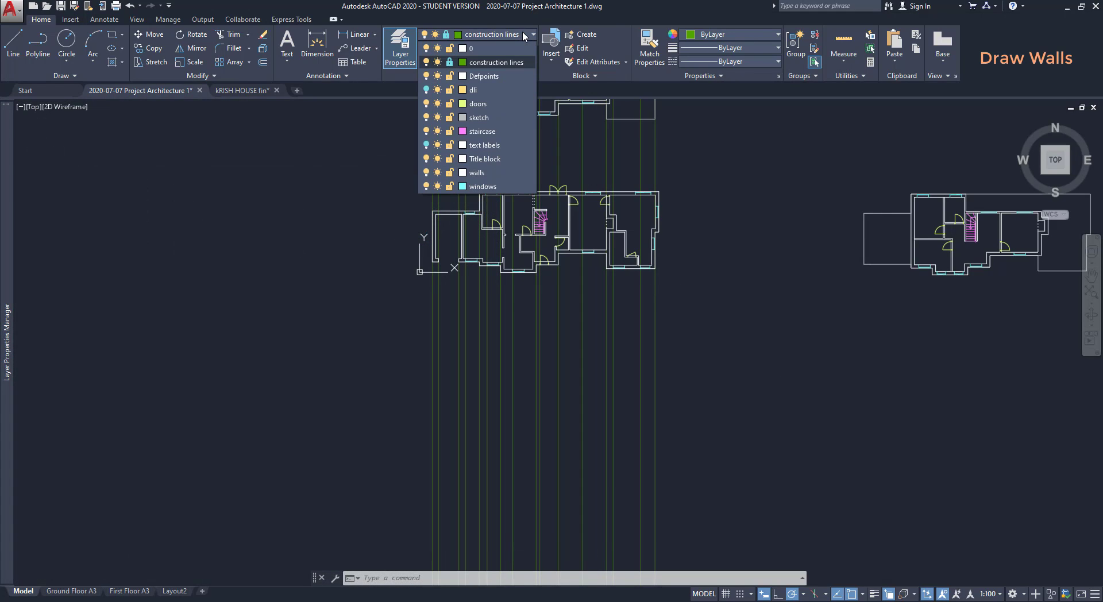
click(477, 173)
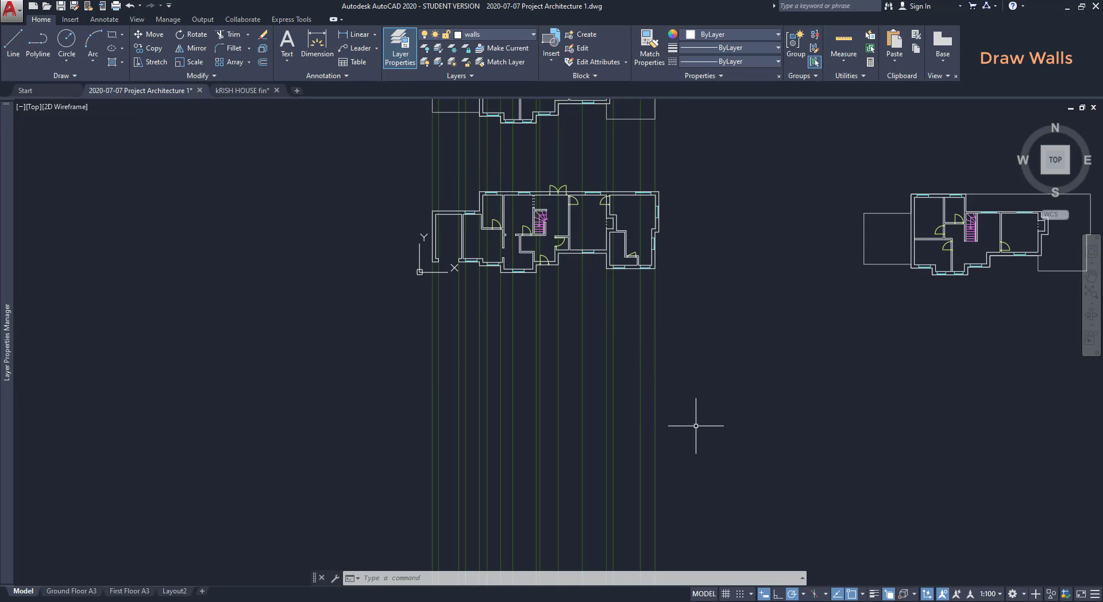
Turn on Ortho mode and draw a horizontal ground line below the ground floor plan, crossing all the construction lines and extending past both ends.
text(l)
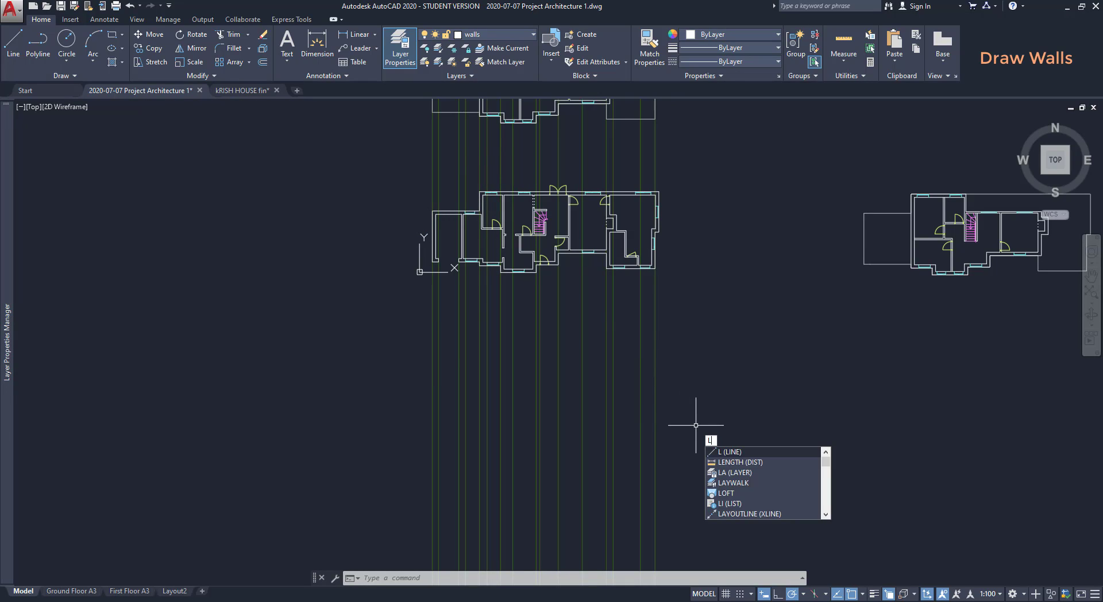
key(Return)
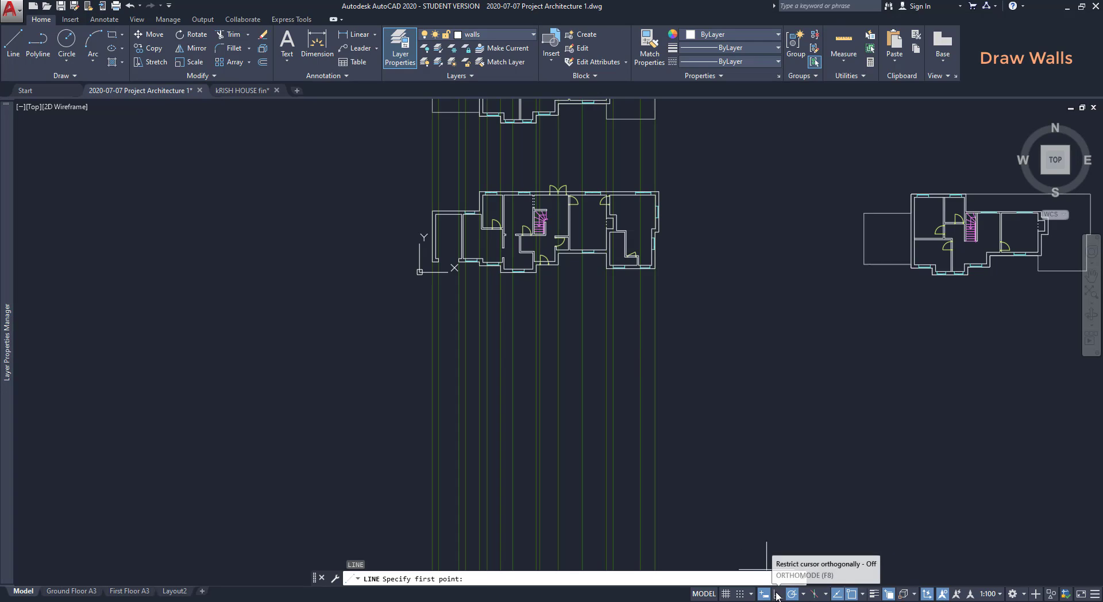
click(777, 594)
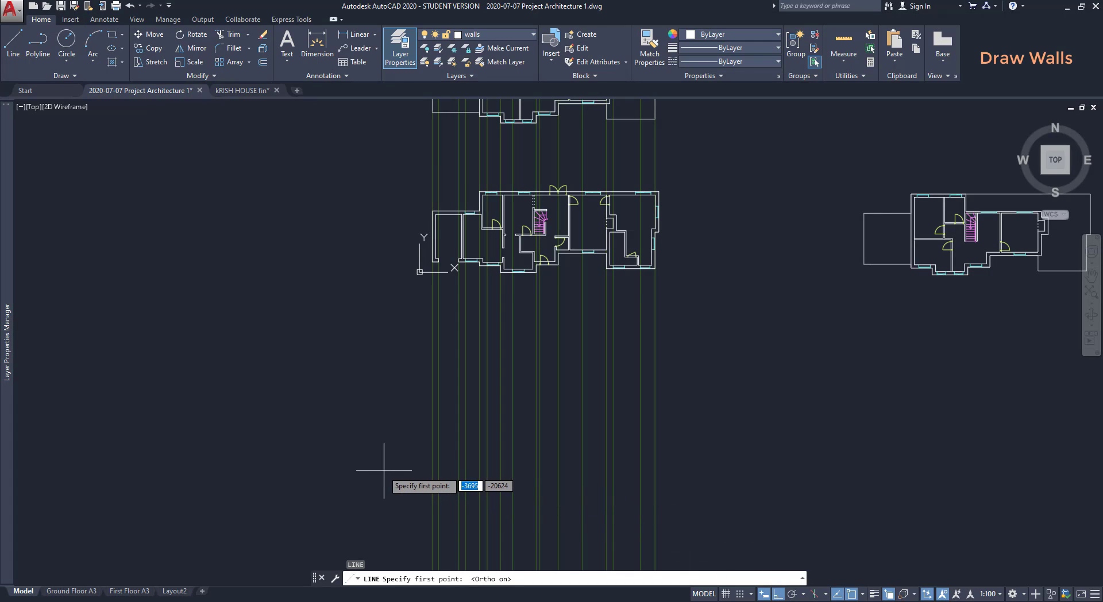
click(345, 472)
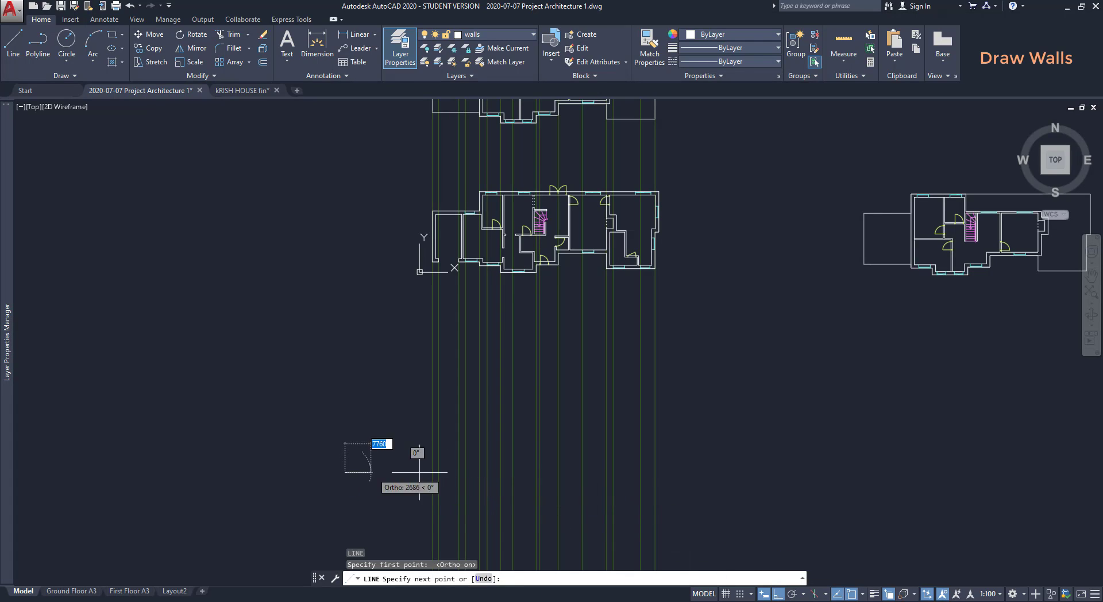
click(770, 464)
key(Escape)
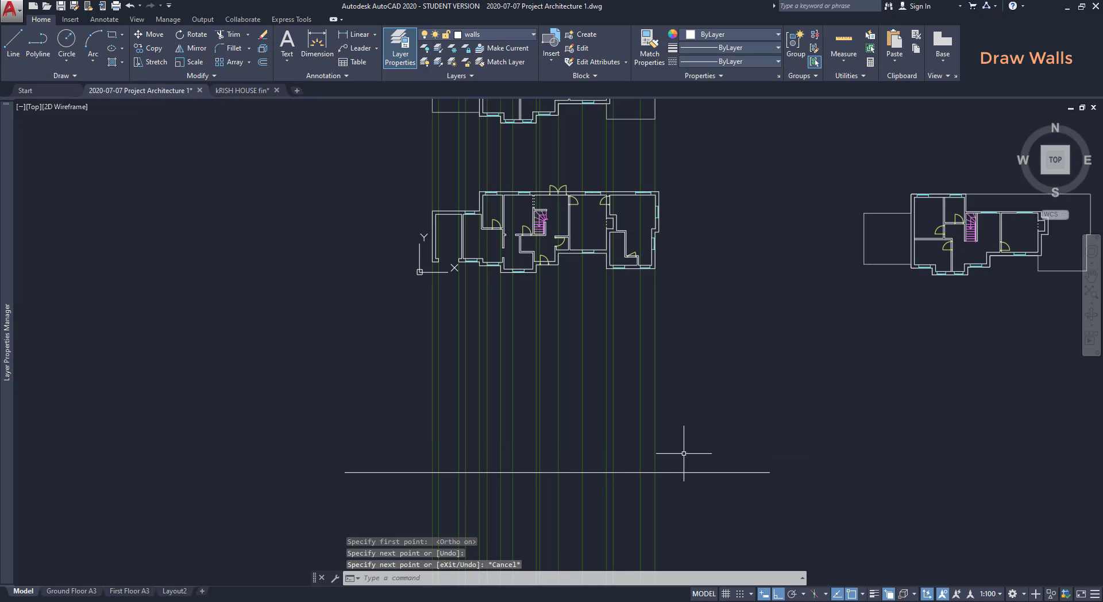
Draw a 2400 vertical wall line upward from the intersection of the ground line and the leftmost construction line.
scroll(573, 508, up, 3)
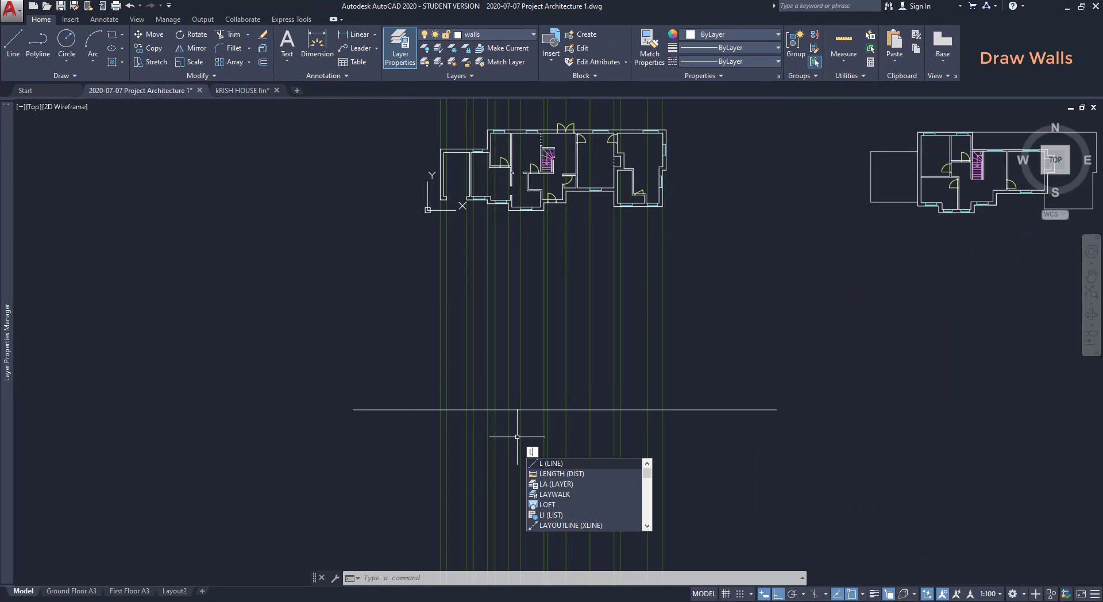
key(Return)
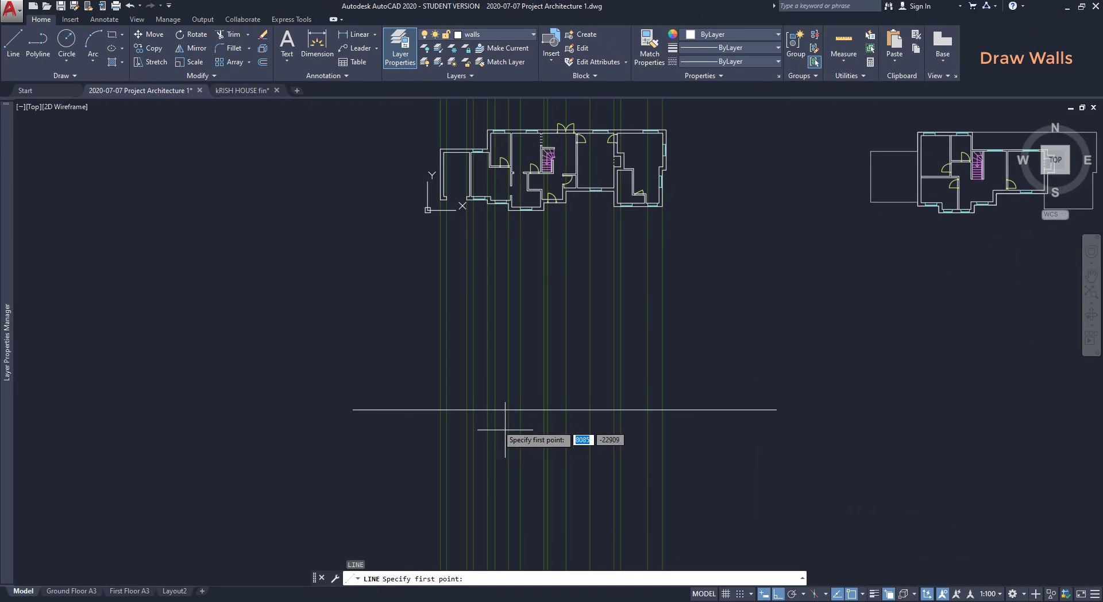
scroll(471, 410, up, 4)
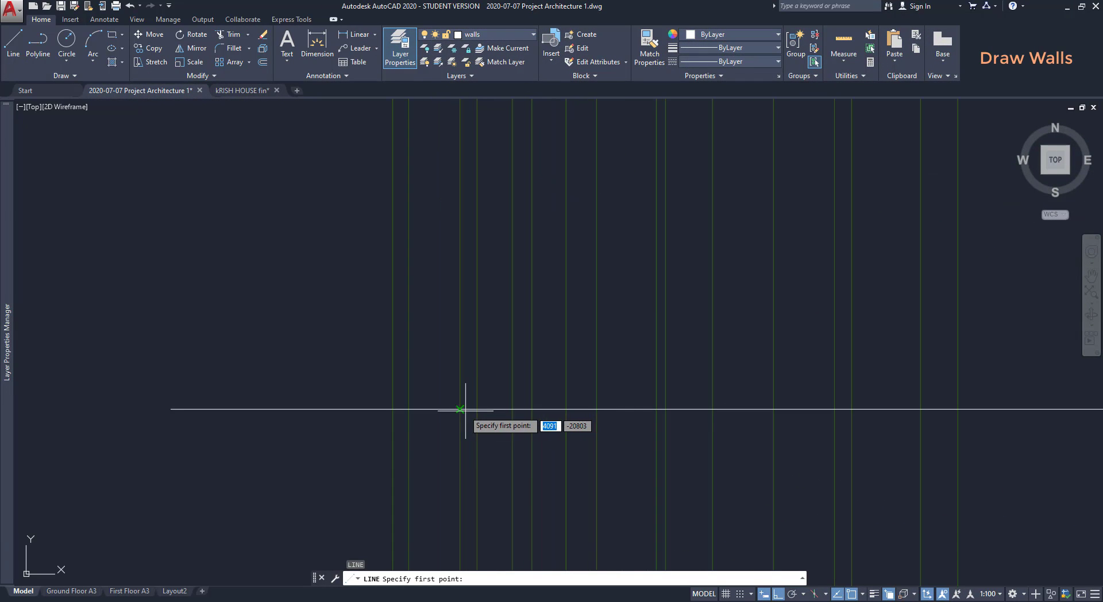
click(393, 409)
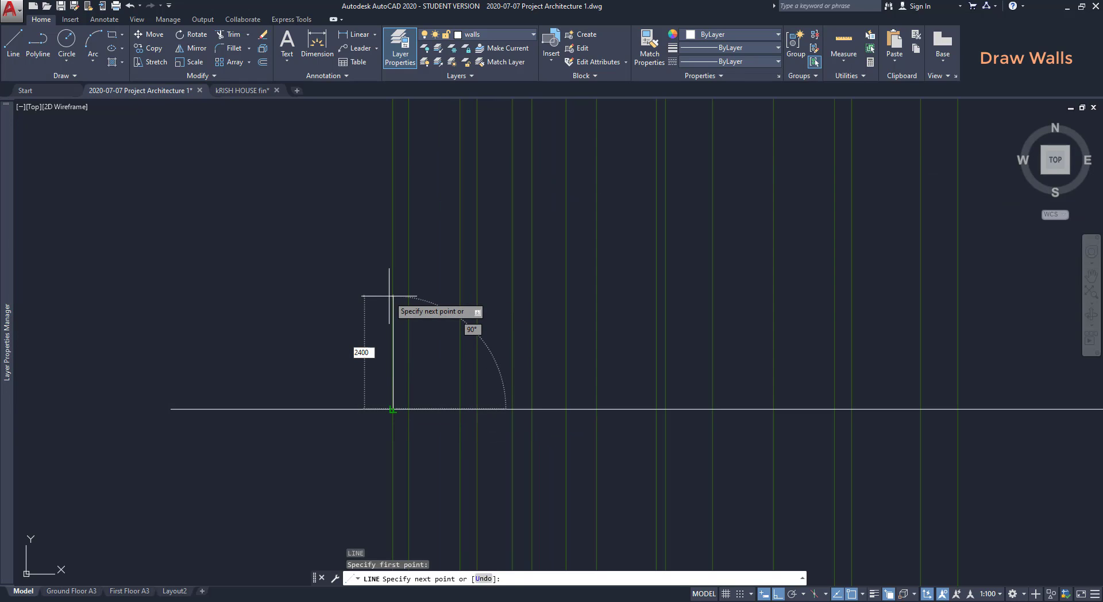
text(2400)
key(Return)
scroll(389, 310, down, 2)
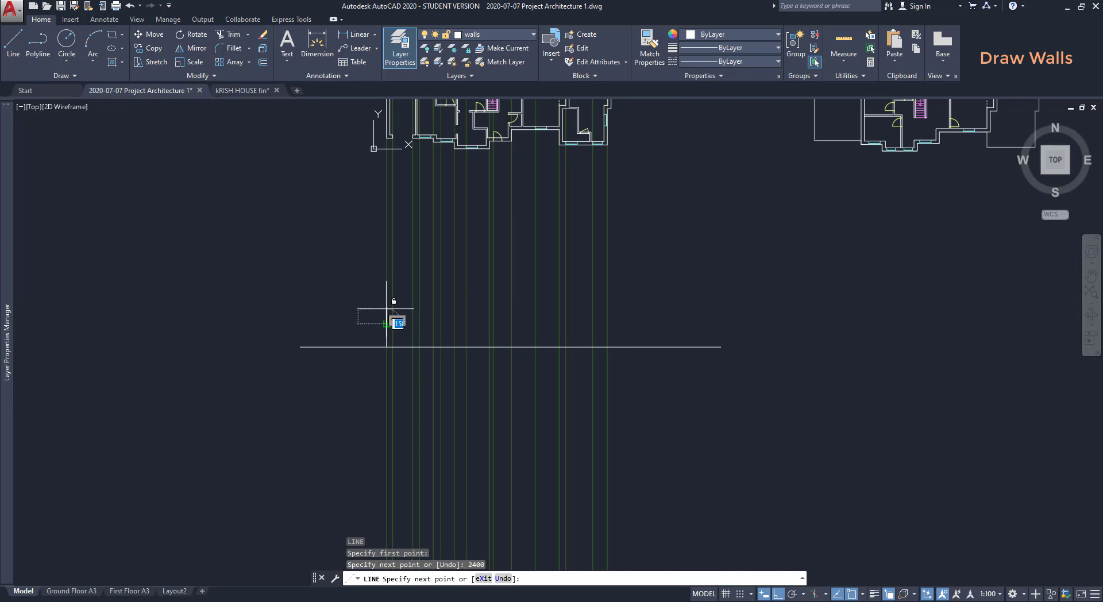
key(Escape)
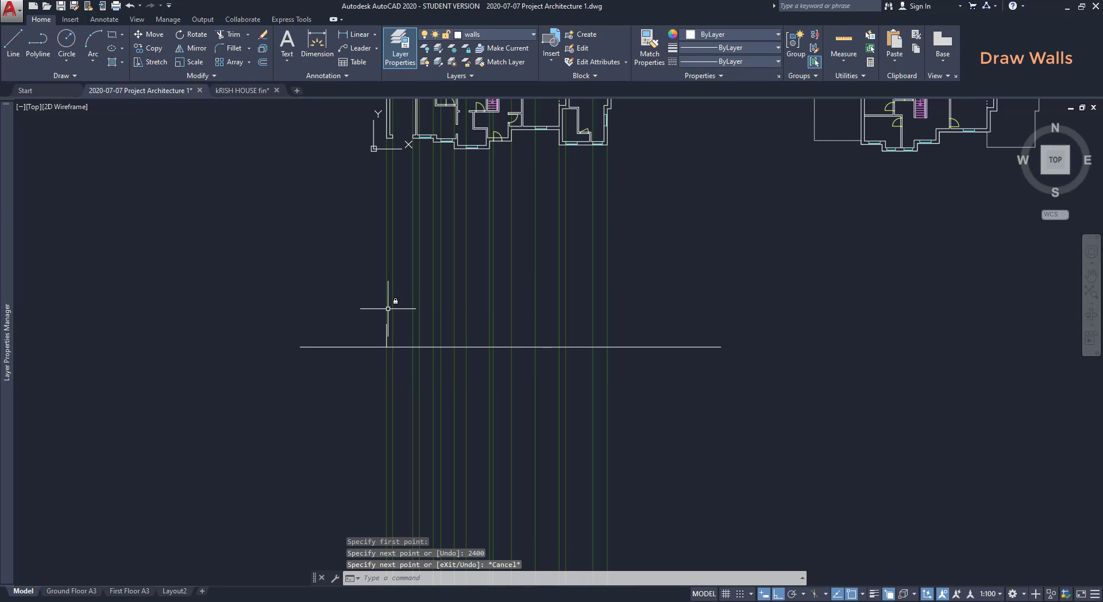
Draw a 5000 vertical wall line up from the ground line on the construction line of the facade corner between the two leftmost windows.
text(L)
key(Return)
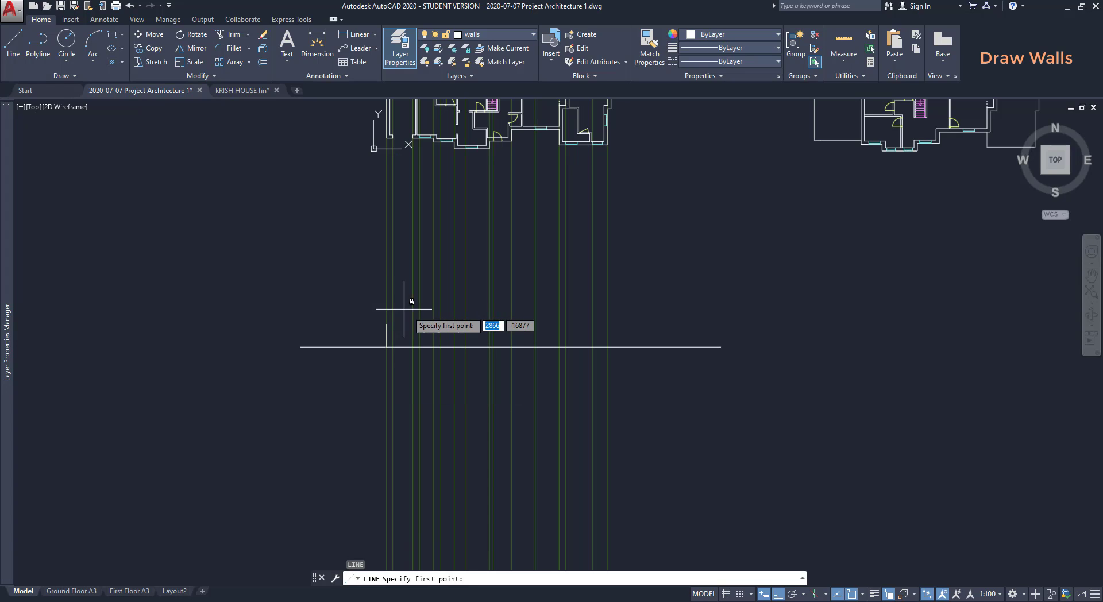
scroll(431, 139, up, 3)
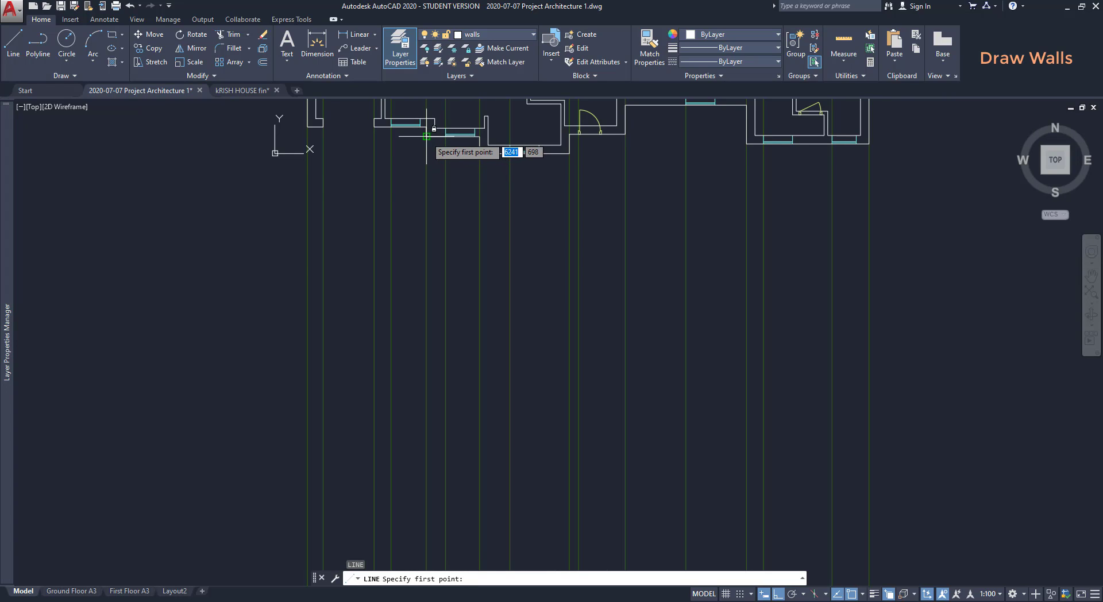
scroll(436, 244, down, 4)
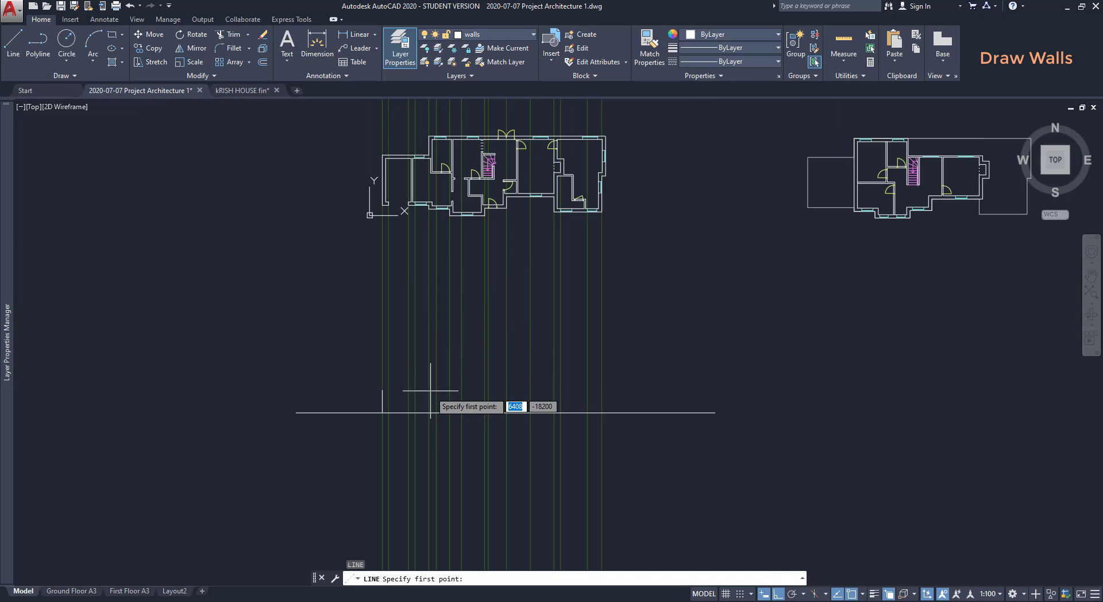
click(428, 413)
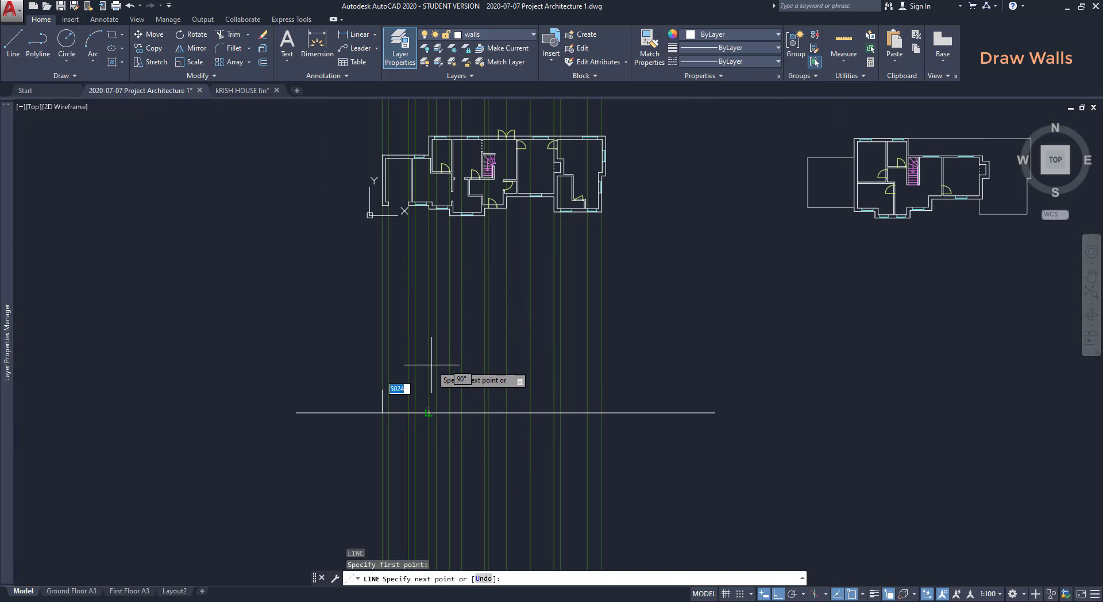
text(5000)
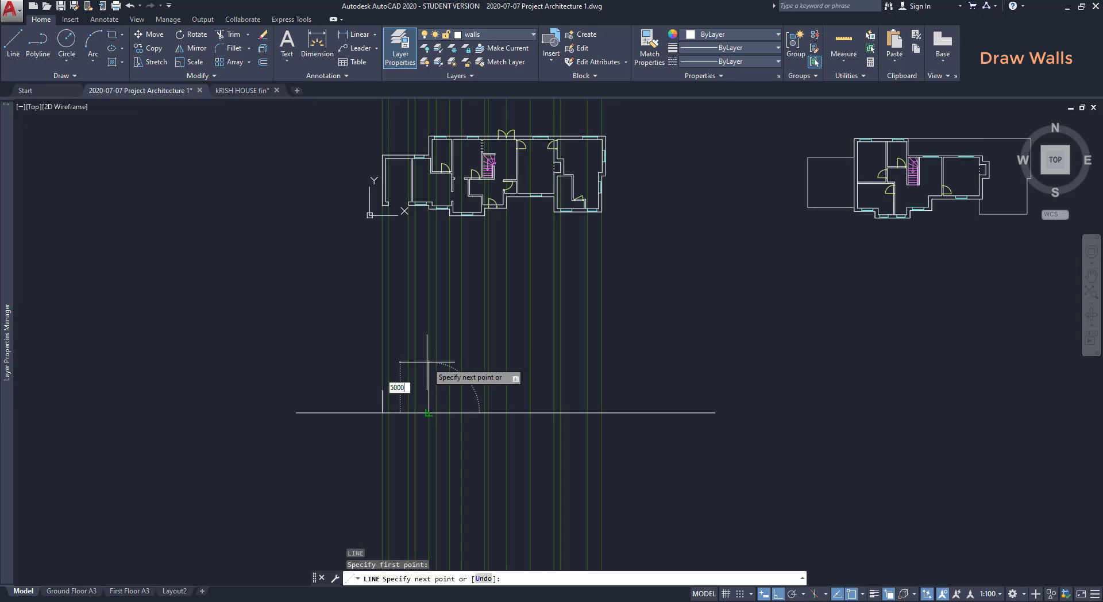
key(Return)
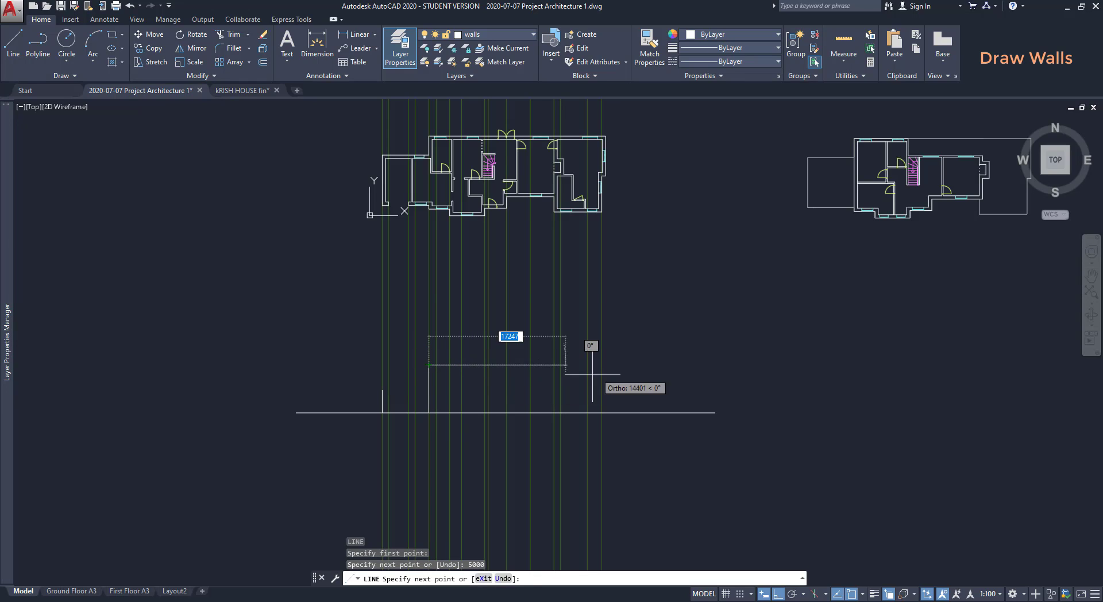
key(Escape)
Move the ground line and both vertical wall lines straight up by about 12,200, closer to the ground floor plan.
text(m)
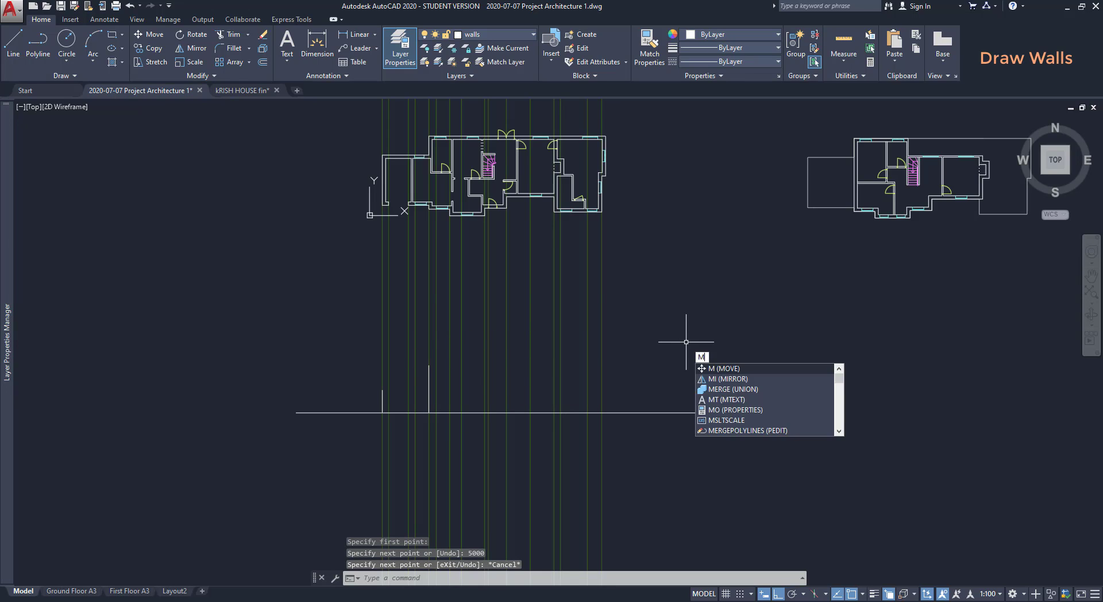
key(Return)
click(740, 442)
click(241, 352)
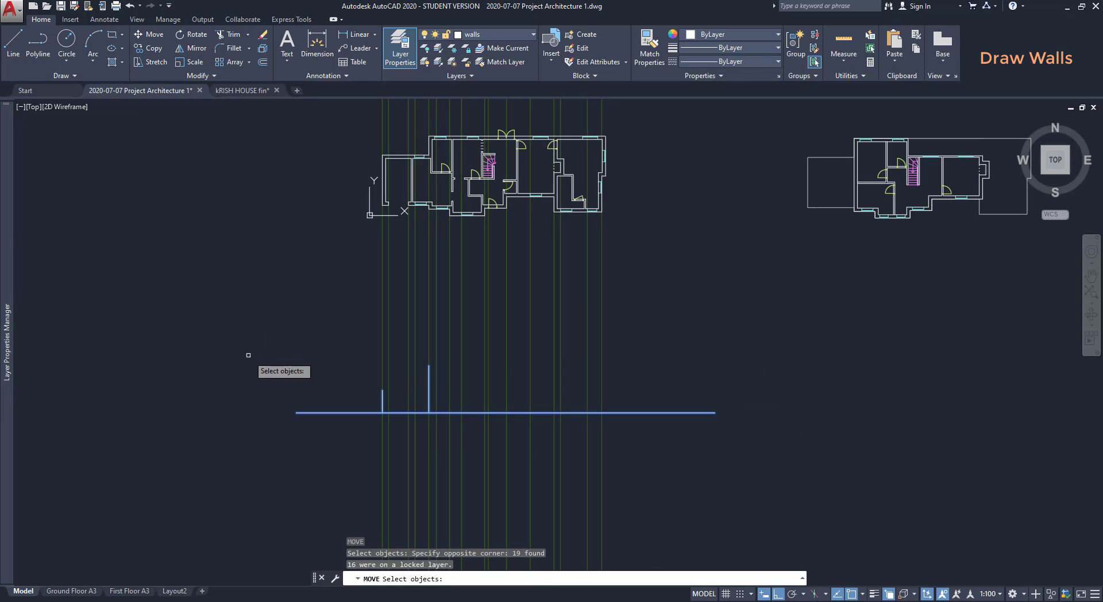
key(Return)
click(714, 413)
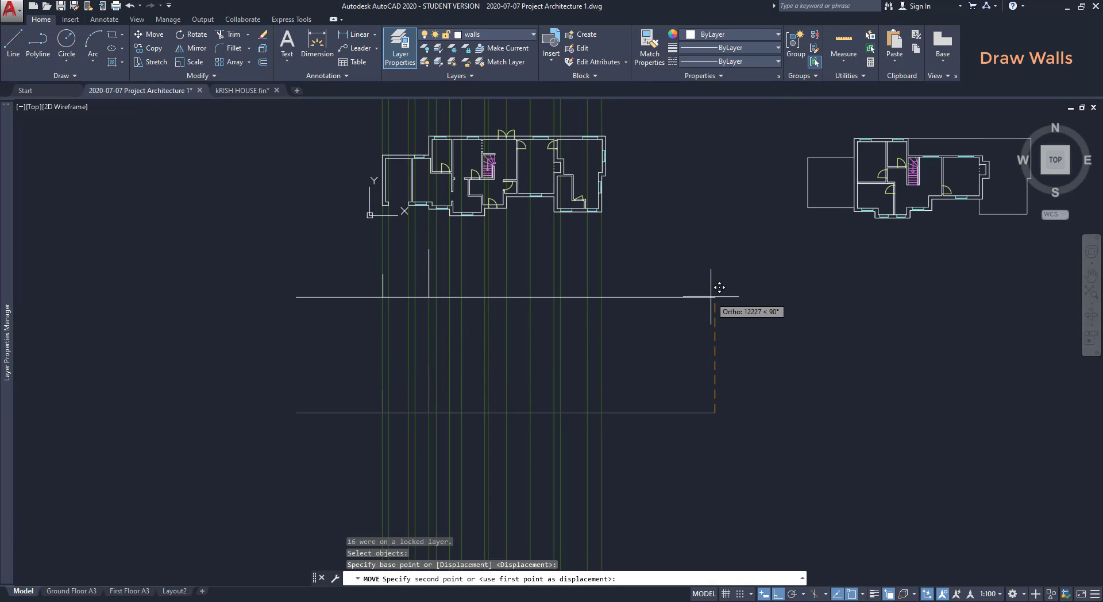
click(714, 296)
Offset the 5000 wall line with the Through option onto the construction line of the next facade wall corner to the right.
scroll(449, 256, up, 2)
scroll(451, 257, up, 2)
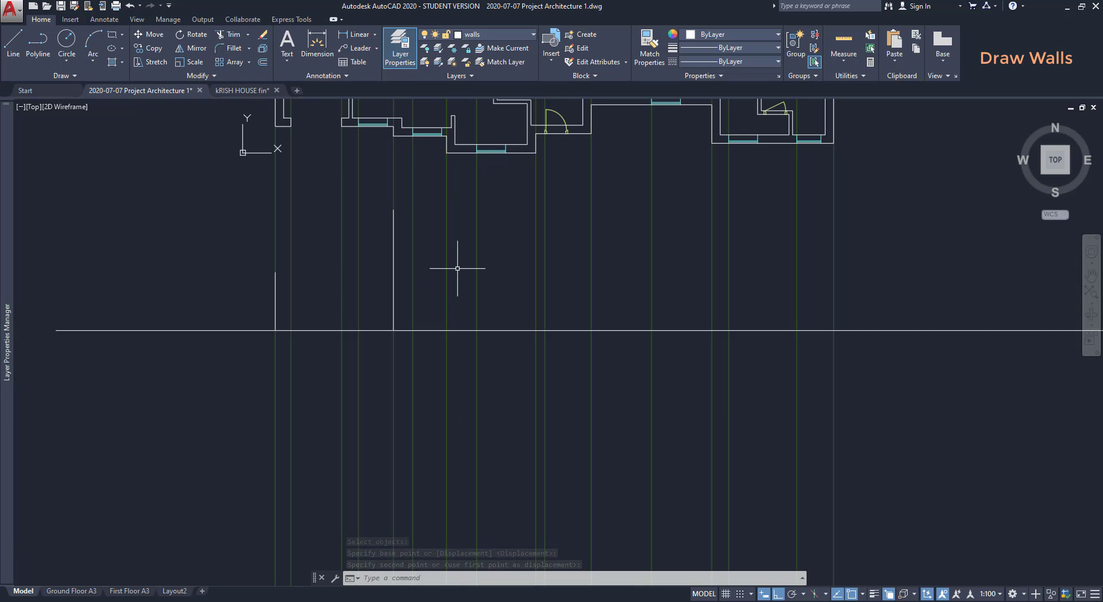
text(o)
key(Return)
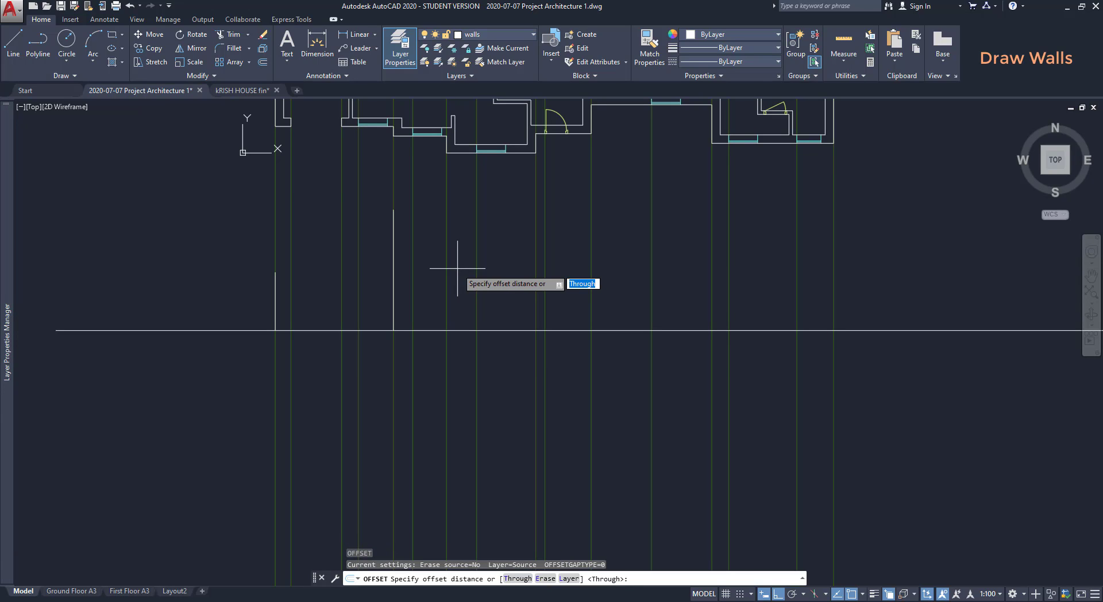
key(Return)
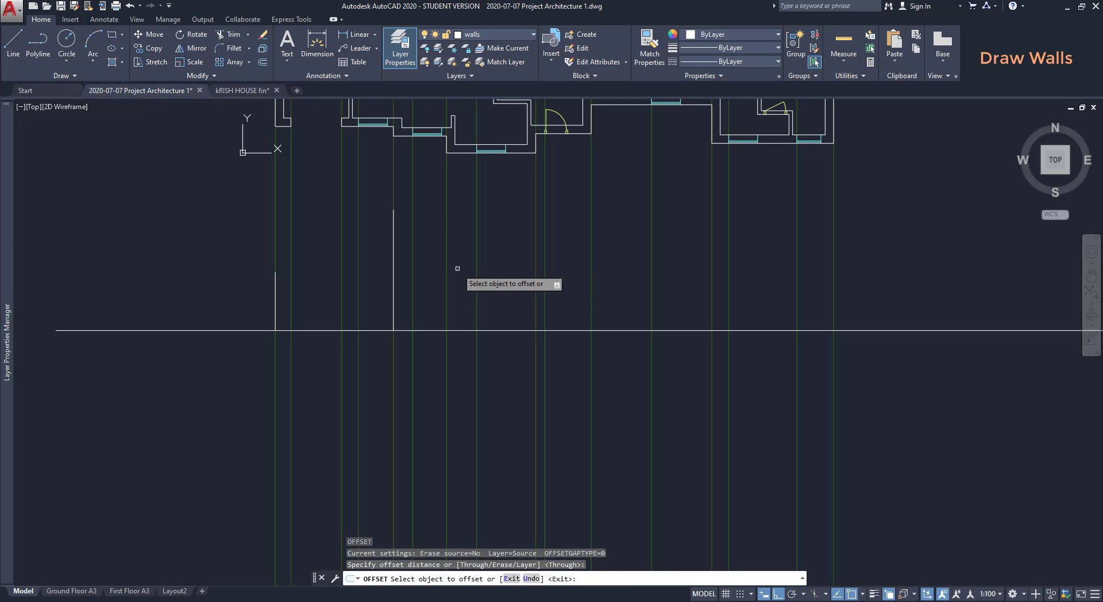
click(394, 316)
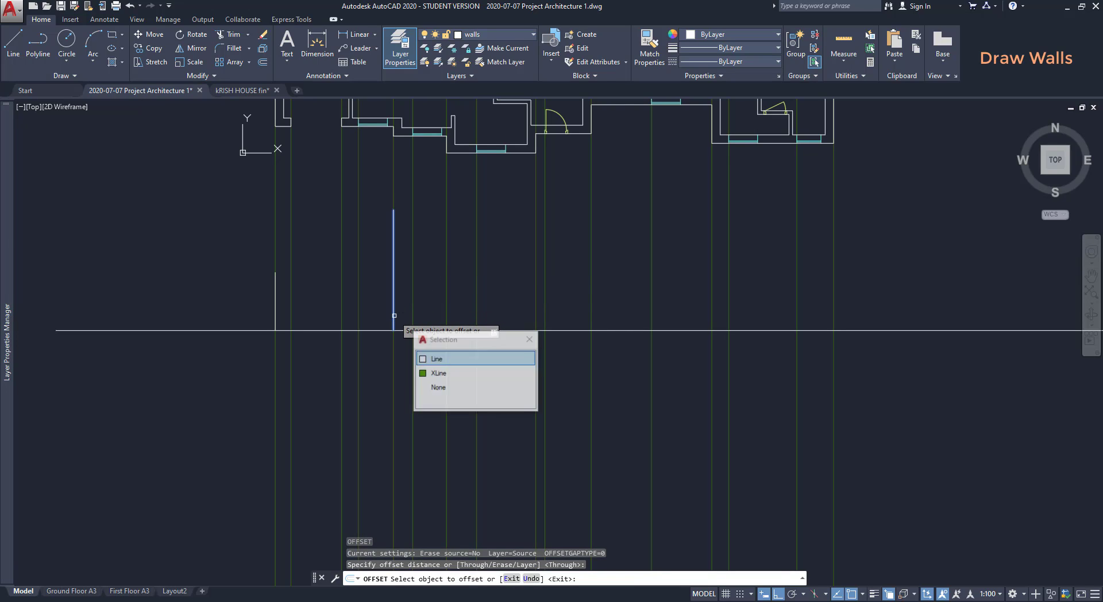
click(443, 359)
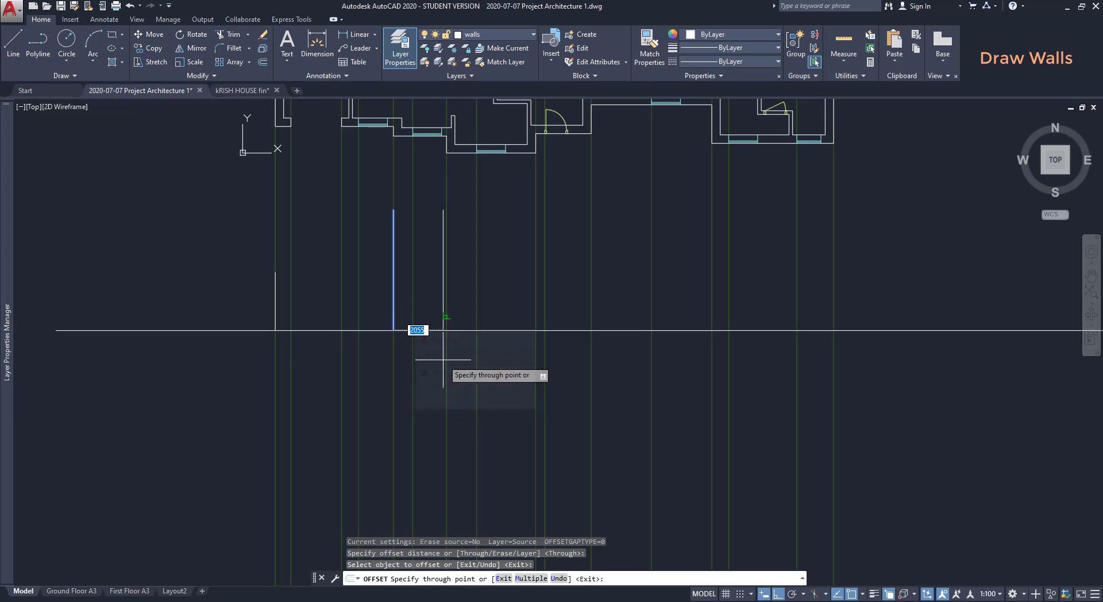
click(446, 330)
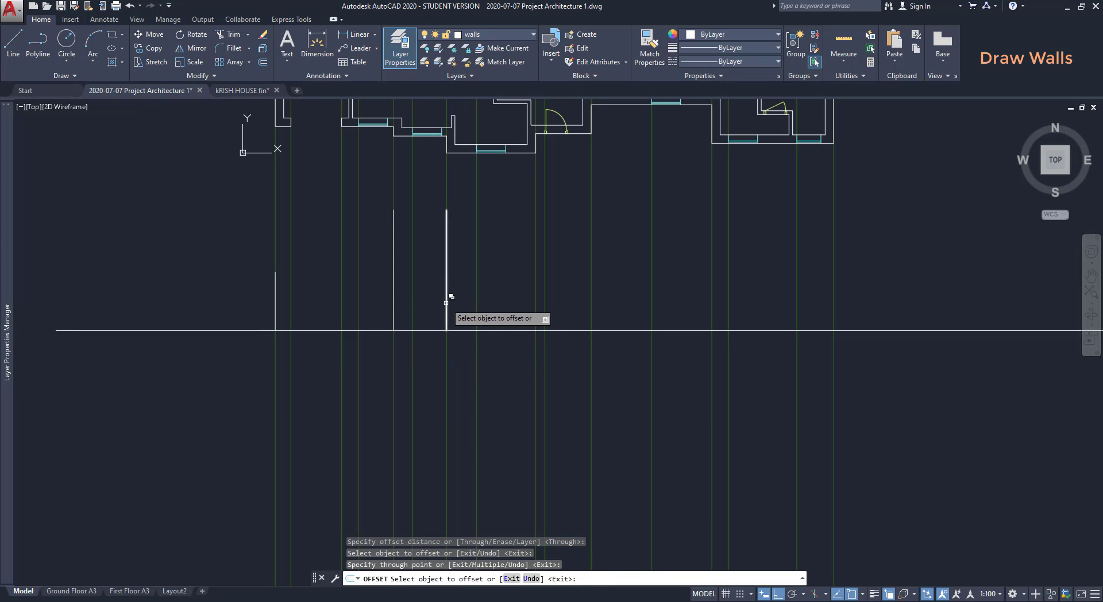
Offset the third wall line multiple times through the construction lines of the four remaining facade corners, up to the far-right house corner.
click(446, 303)
click(491, 346)
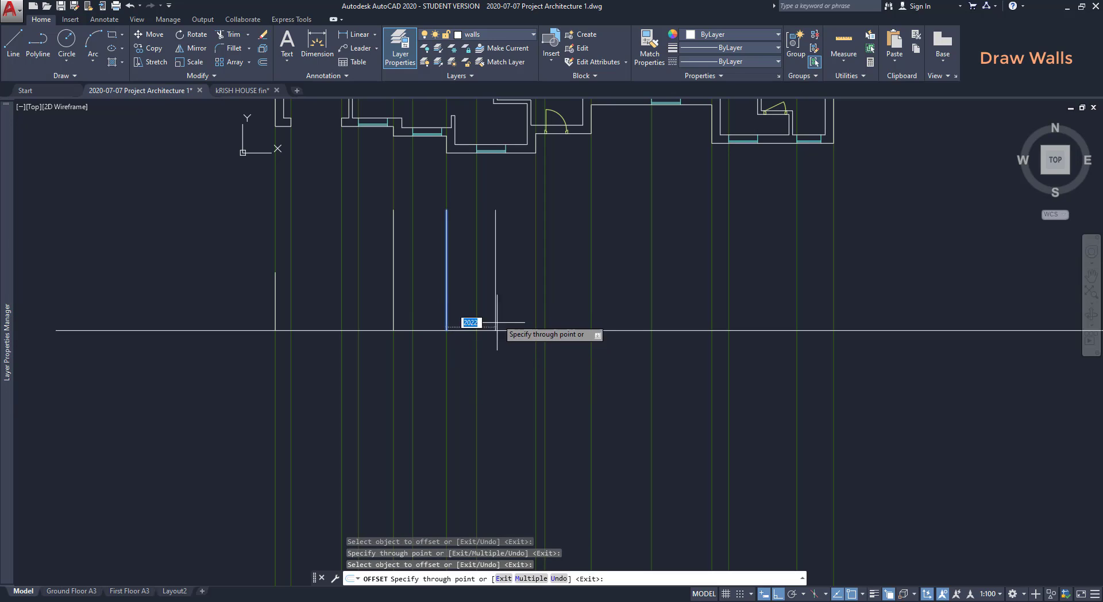
click(530, 578)
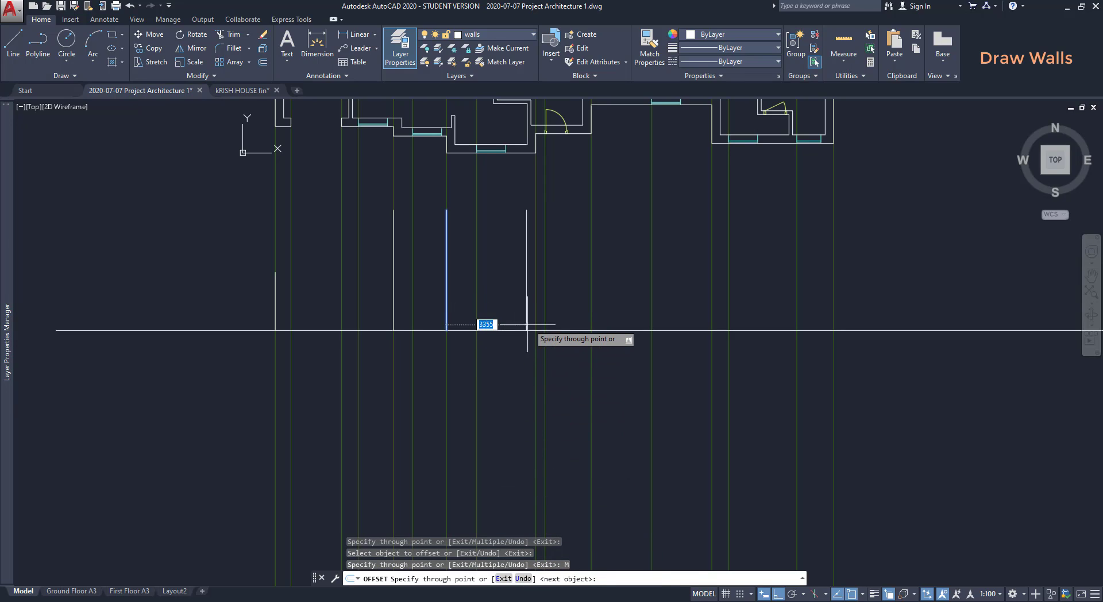
click(591, 331)
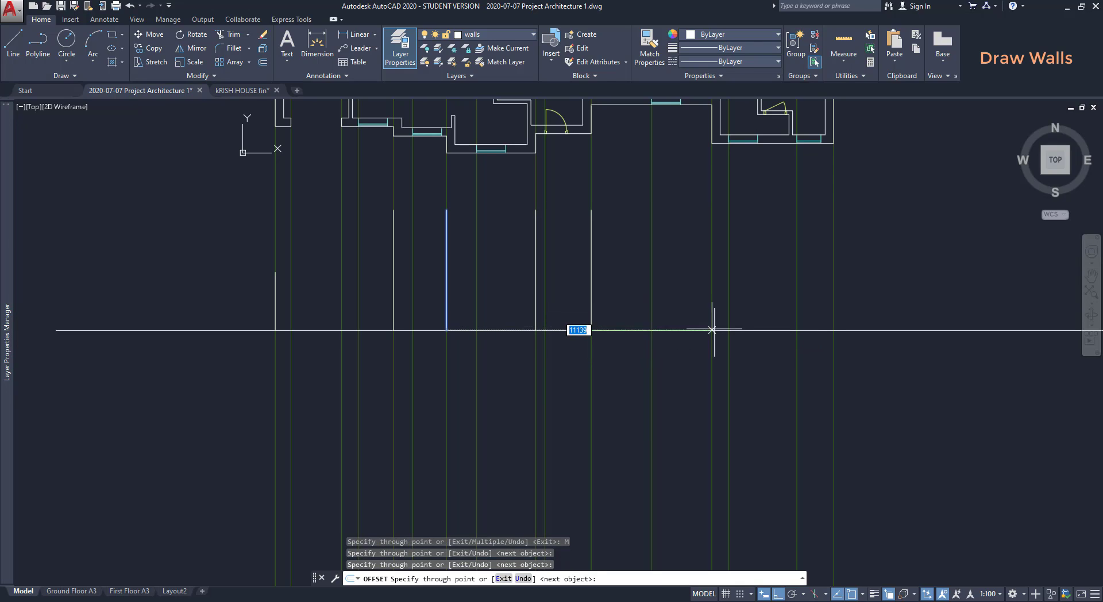
click(712, 329)
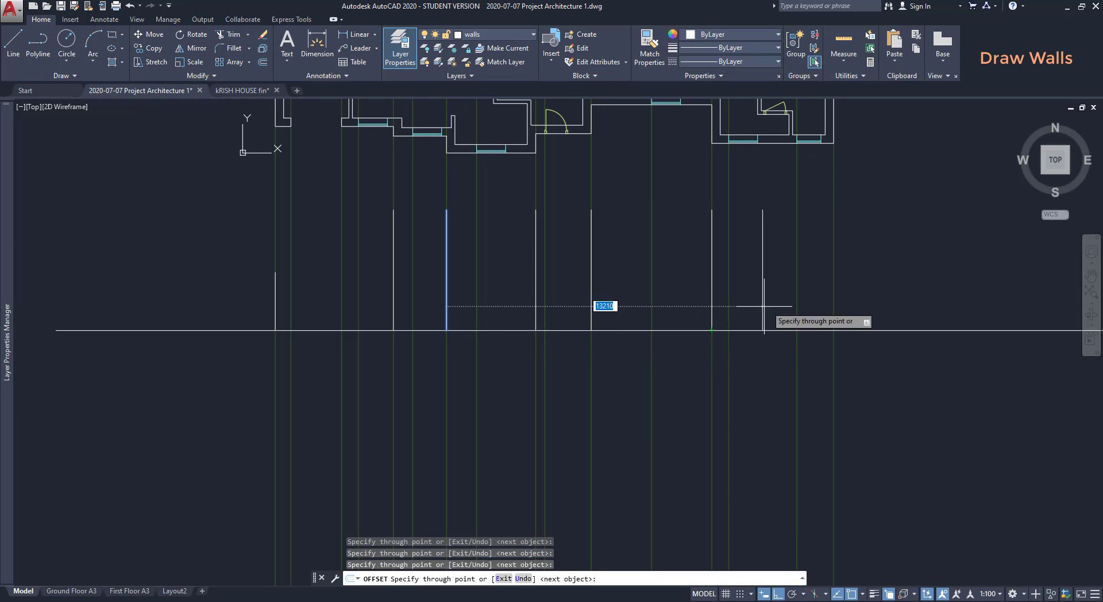
click(834, 321)
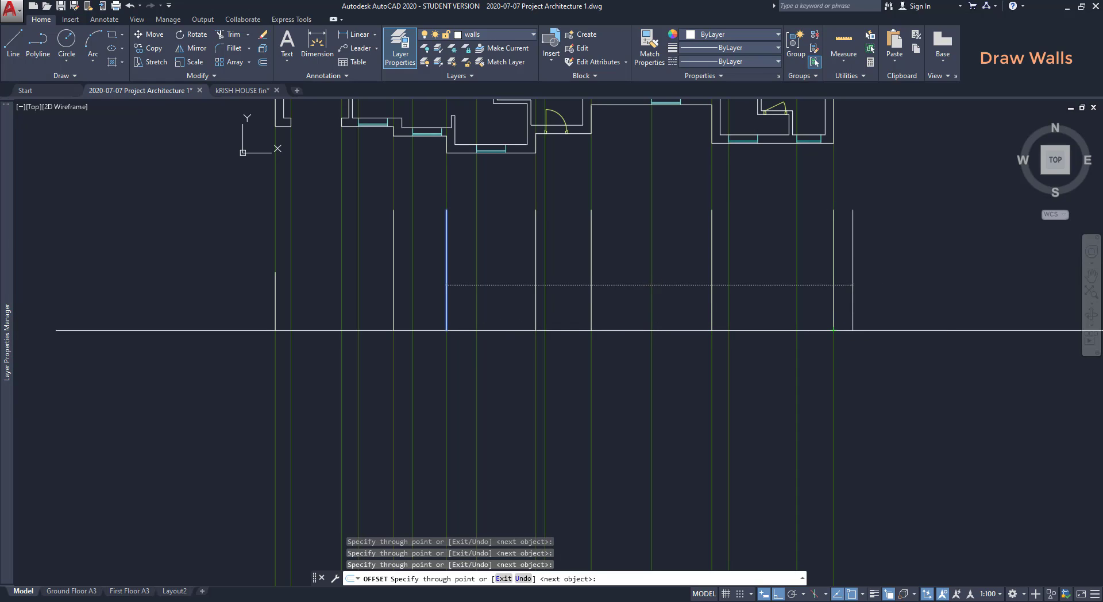
key(Escape)
Shorten the rightmost wall line from its upper end to a height of 2400 above the ground line.
click(840, 287)
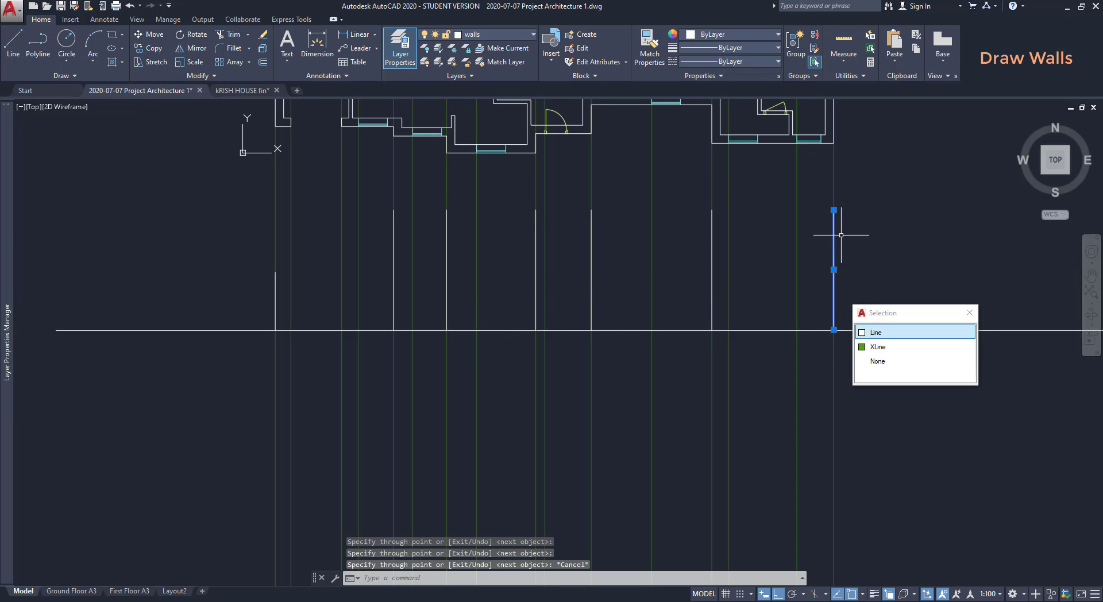
click(834, 210)
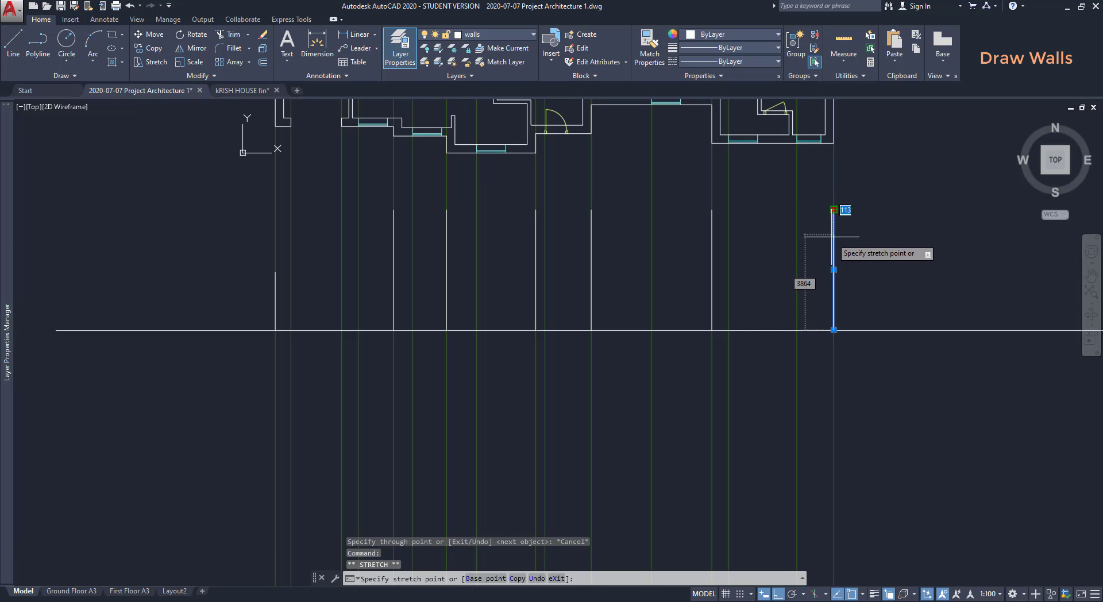
scroll(836, 229, up, 8)
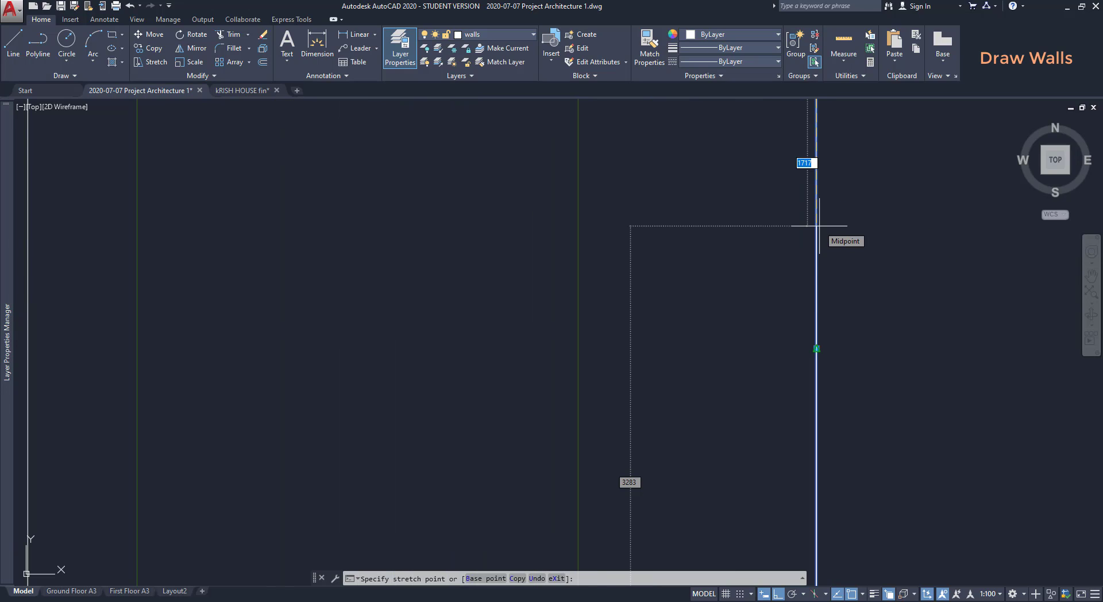
scroll(876, 210, down, 4)
scroll(875, 210, up, 2)
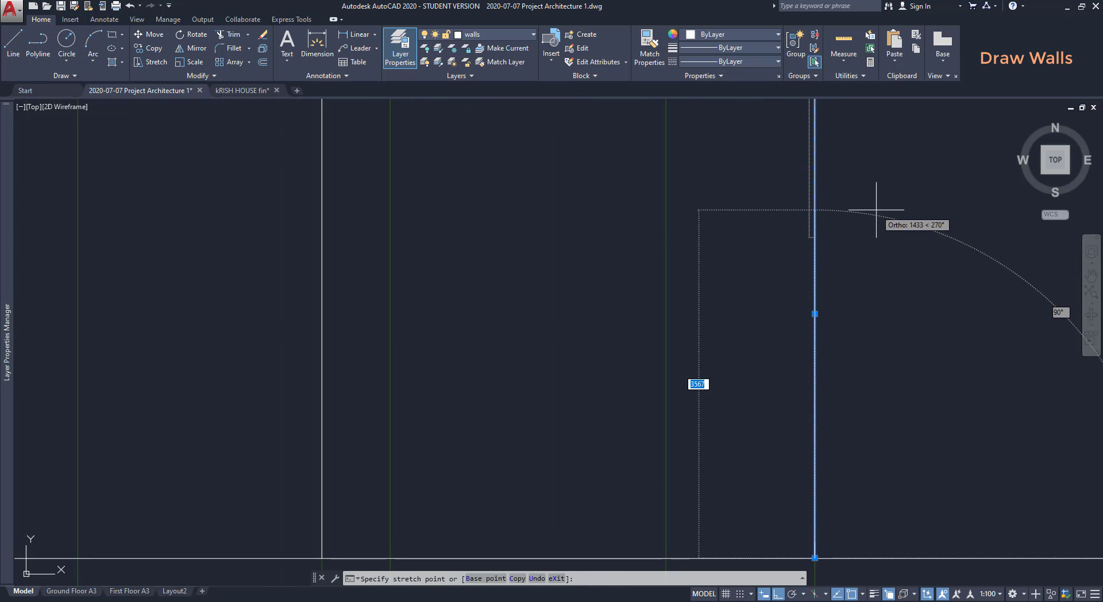
text(2400)
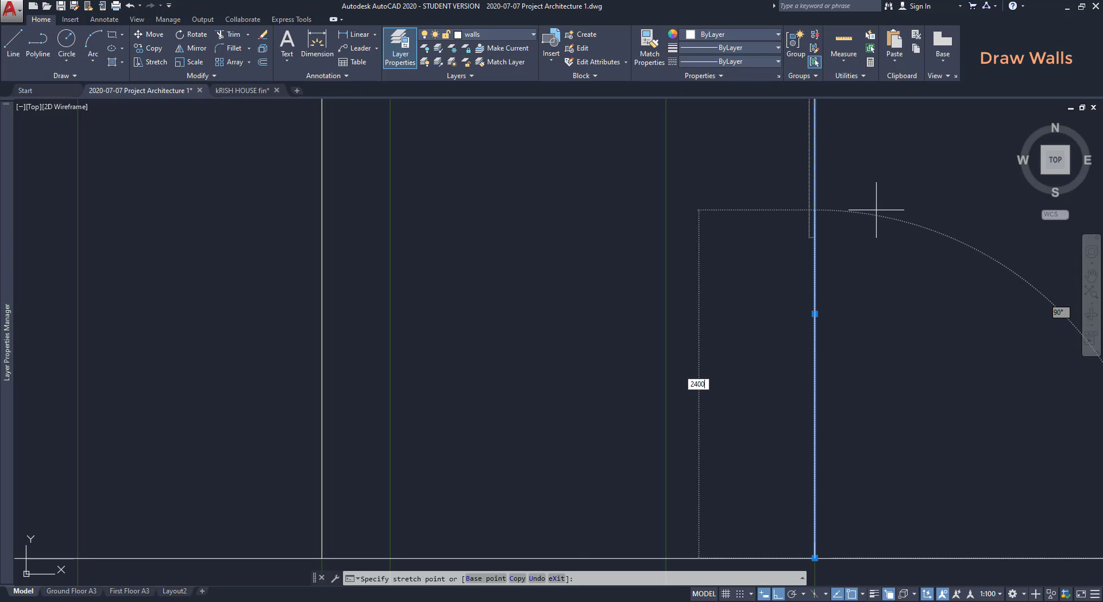
key(Return)
scroll(876, 209, down, 5)
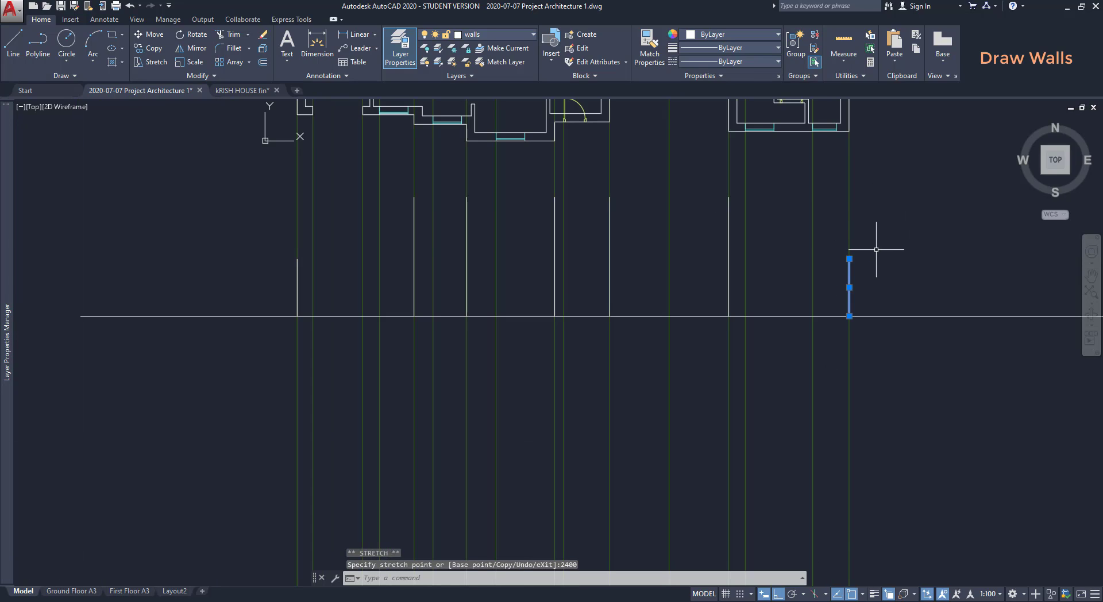
key(Escape)
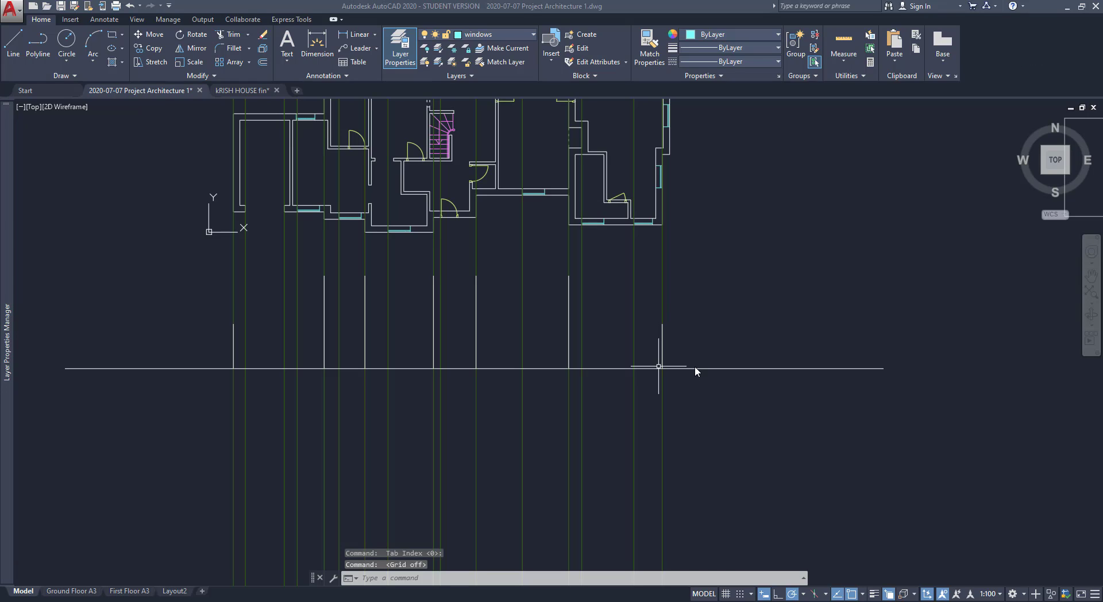
Turn on the grid display and examine its subdivisions closely around the base of the rightmost wall line.
click(699, 423)
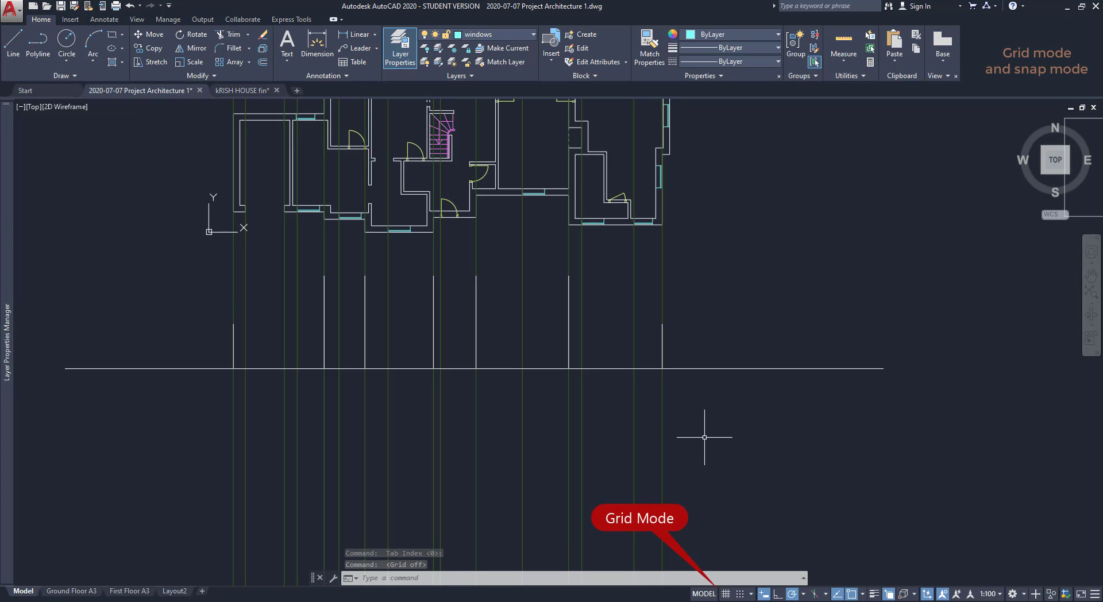
click(727, 593)
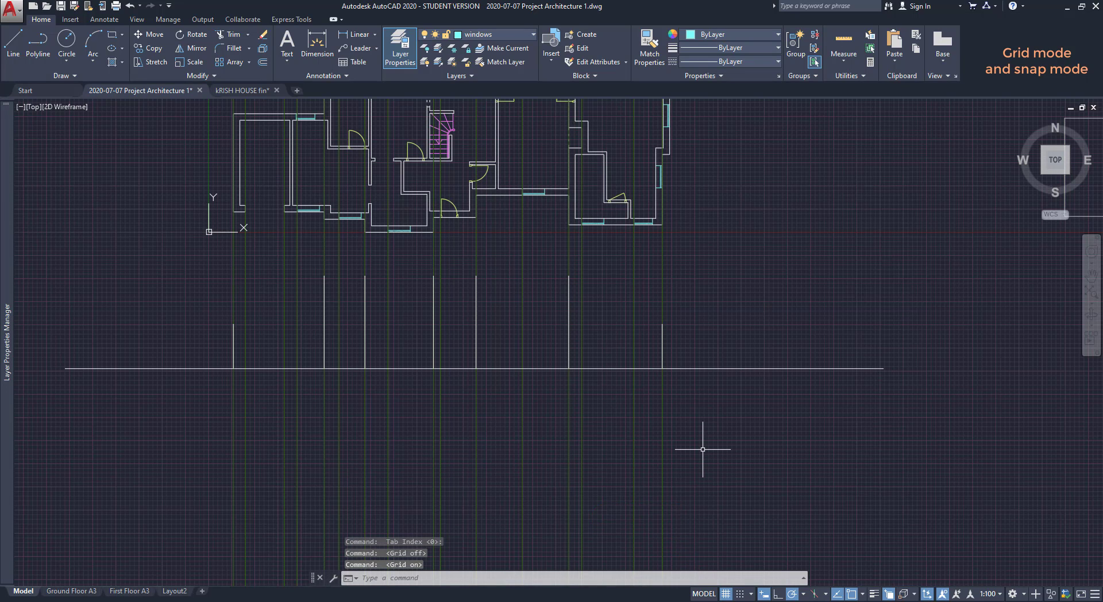
scroll(677, 386, up, 5)
scroll(661, 373, up, 3)
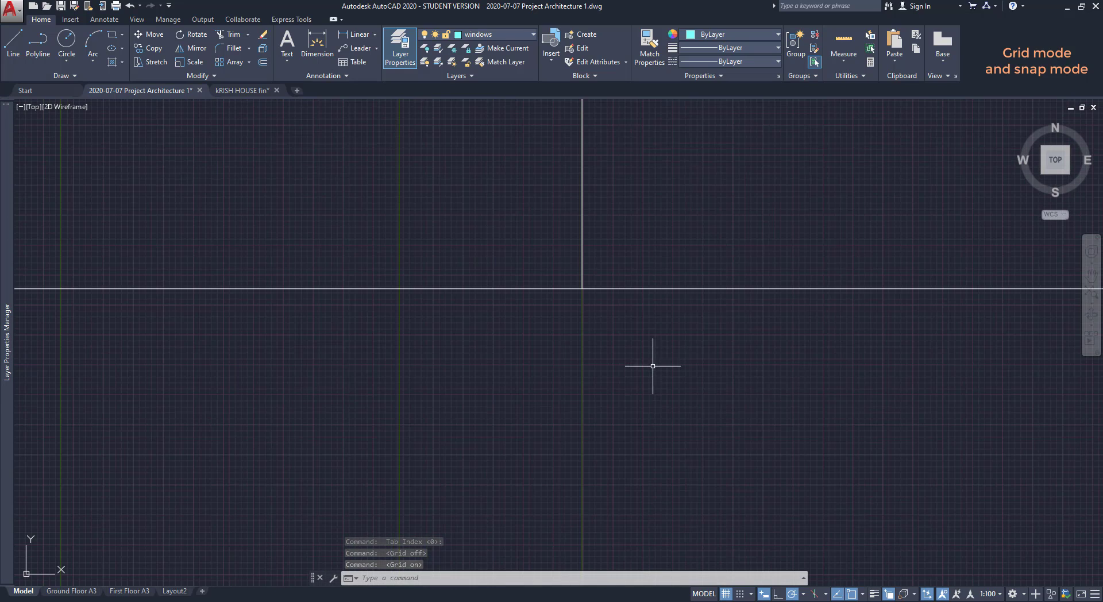
scroll(613, 295, up, 2)
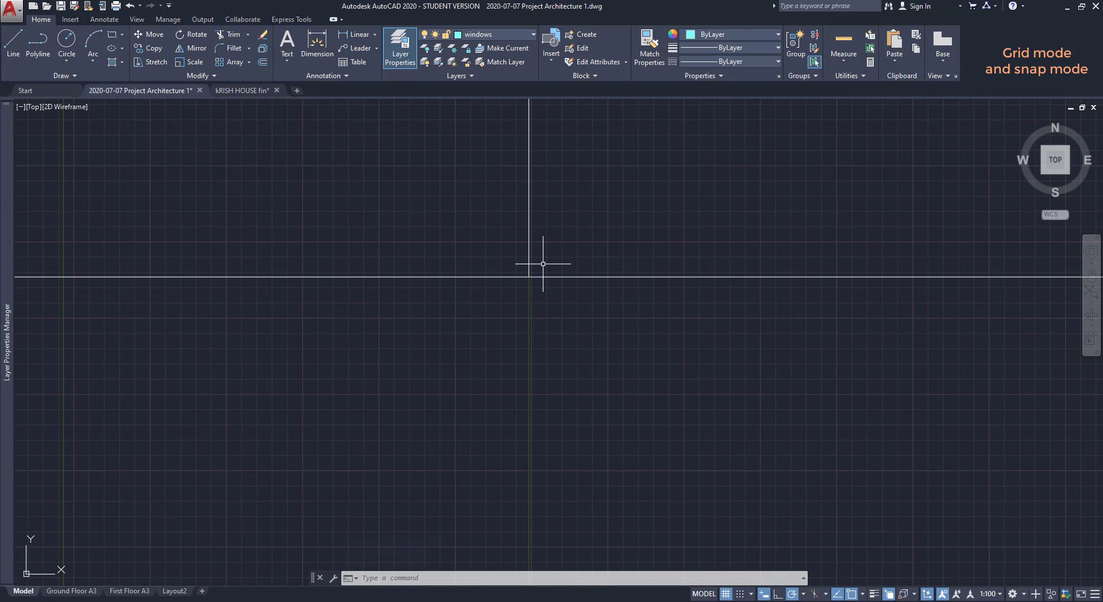
scroll(540, 265, up, 2)
scroll(541, 271, up, 4)
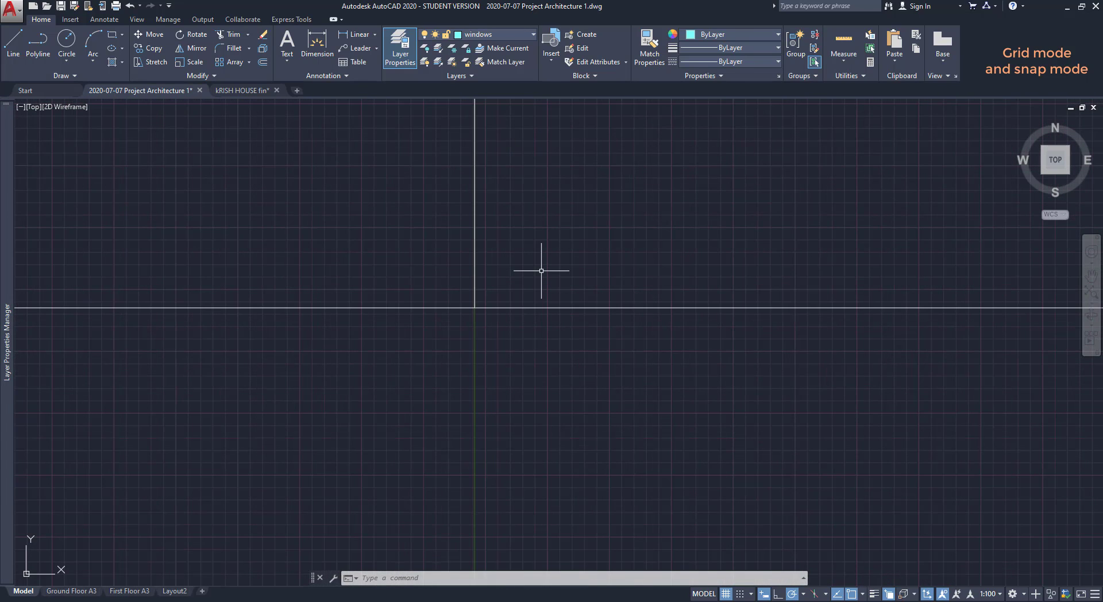
scroll(491, 319, up, 2)
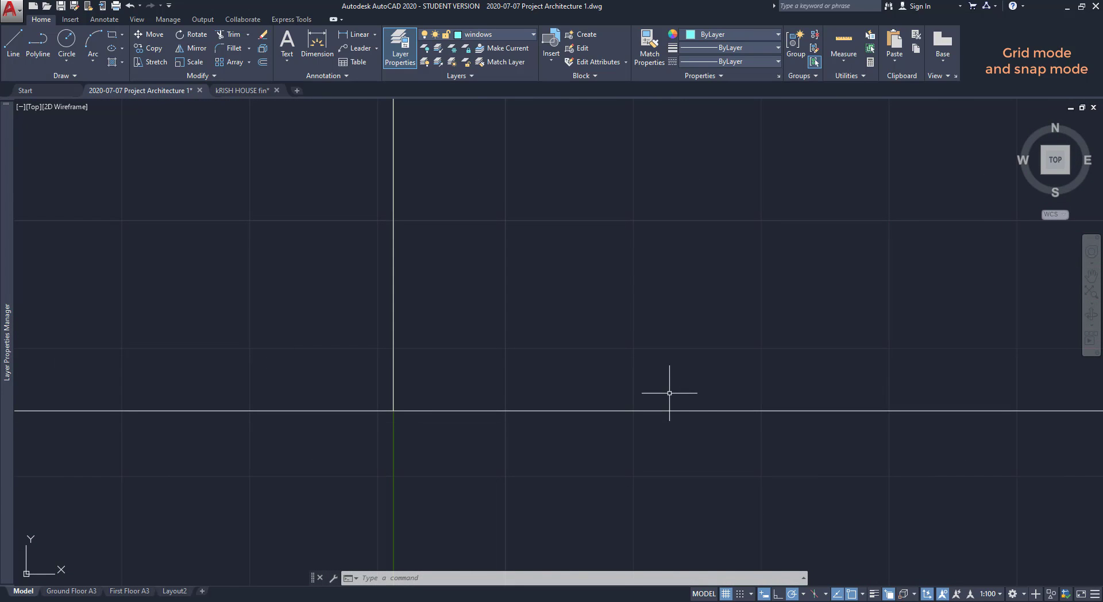
Review the snap and grid spacing settings, then turn on snap mode.
click(751, 595)
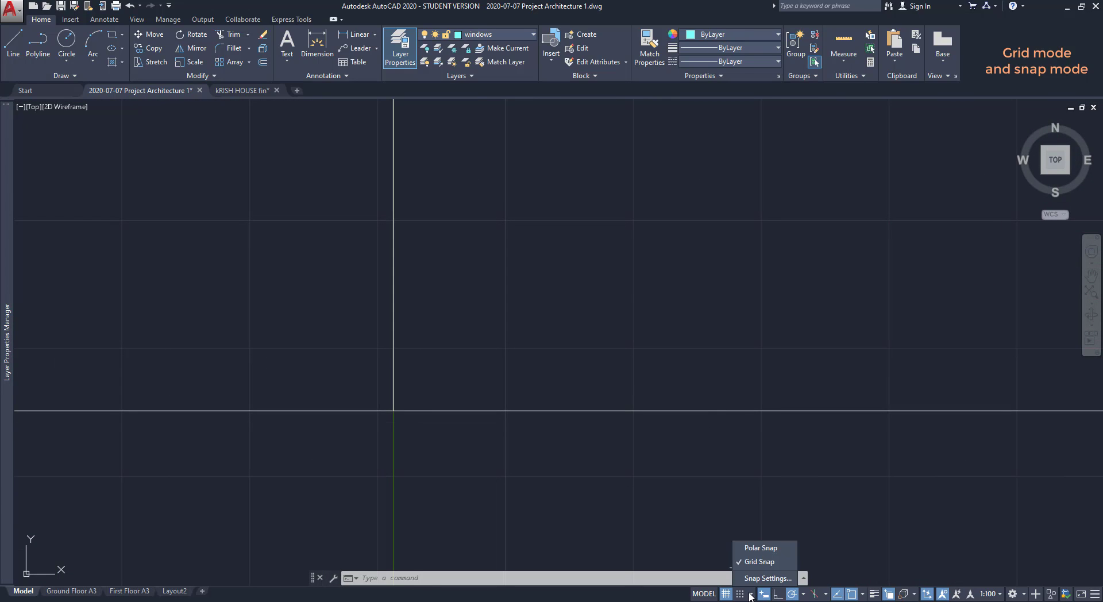
click(769, 578)
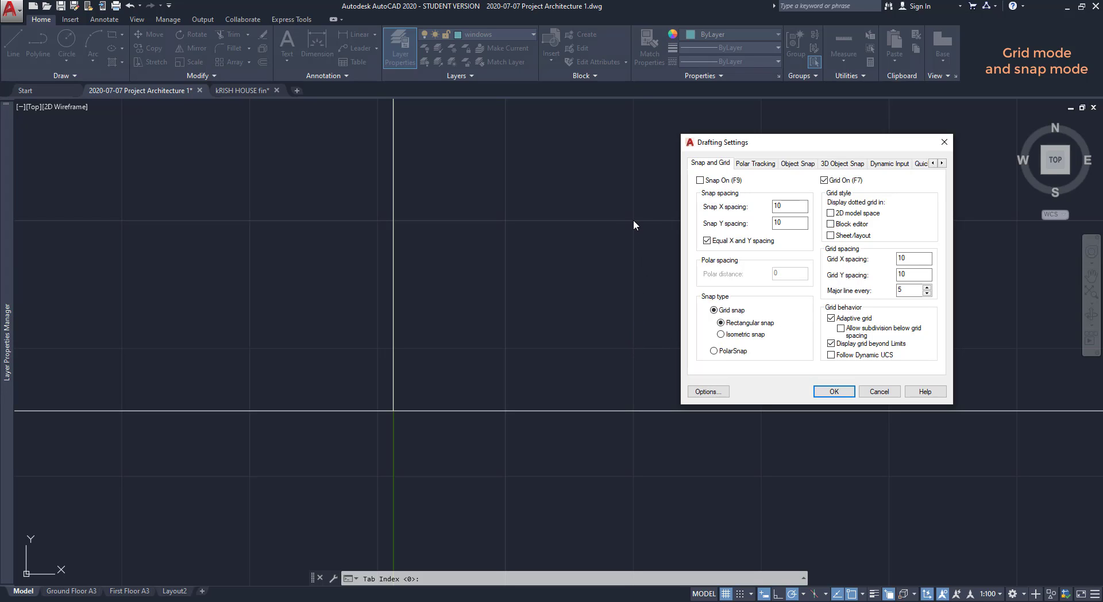
click(840, 393)
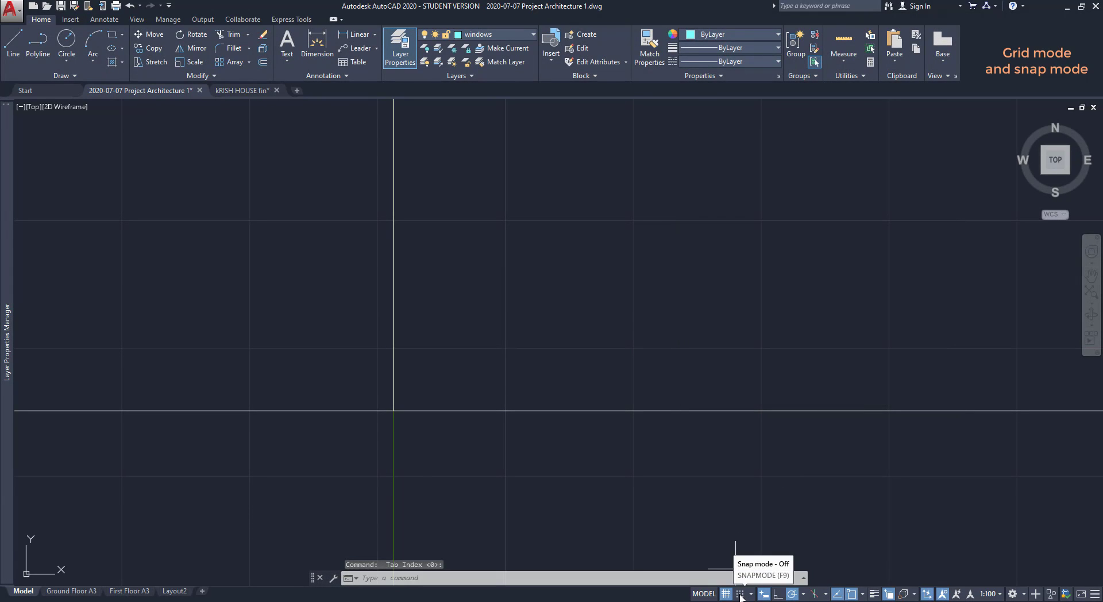
click(740, 594)
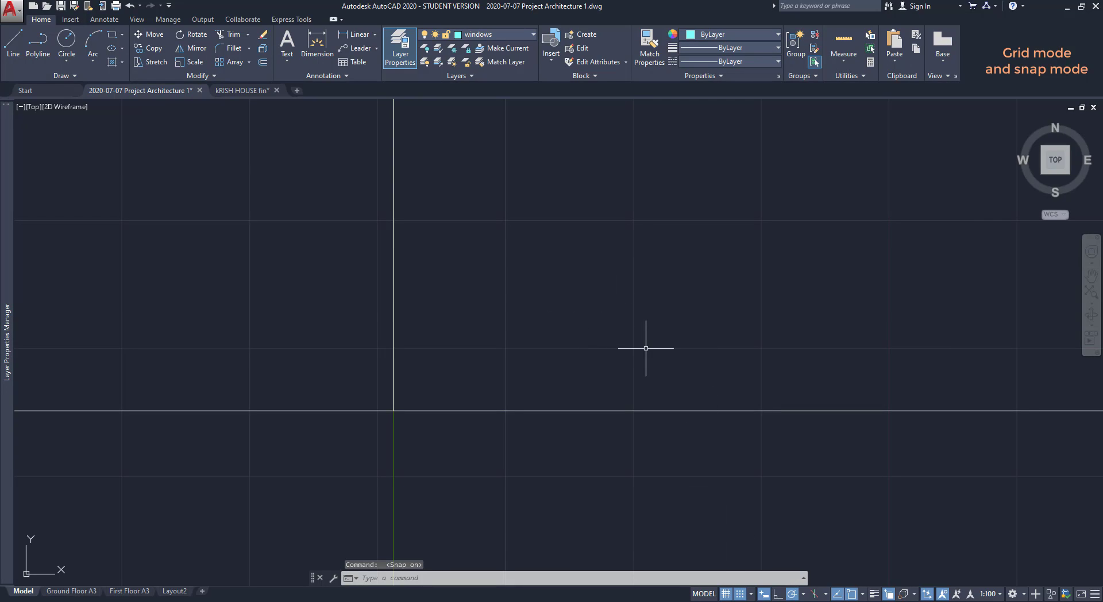
Test how the Line command's cursor follows the grid snap and check the snap and grid spacing again.
text(L)
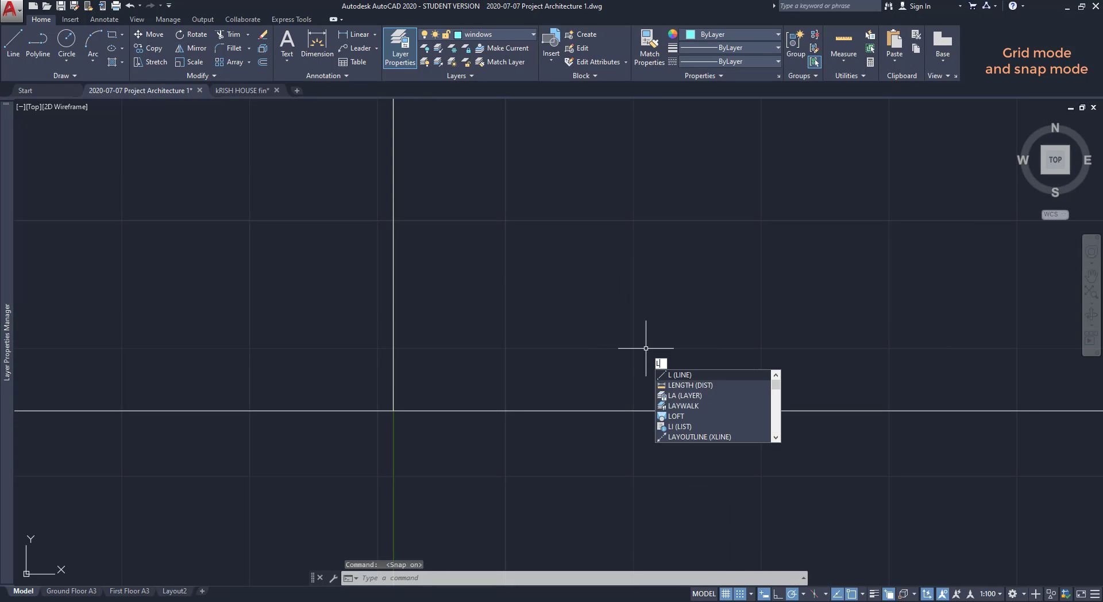
key(Return)
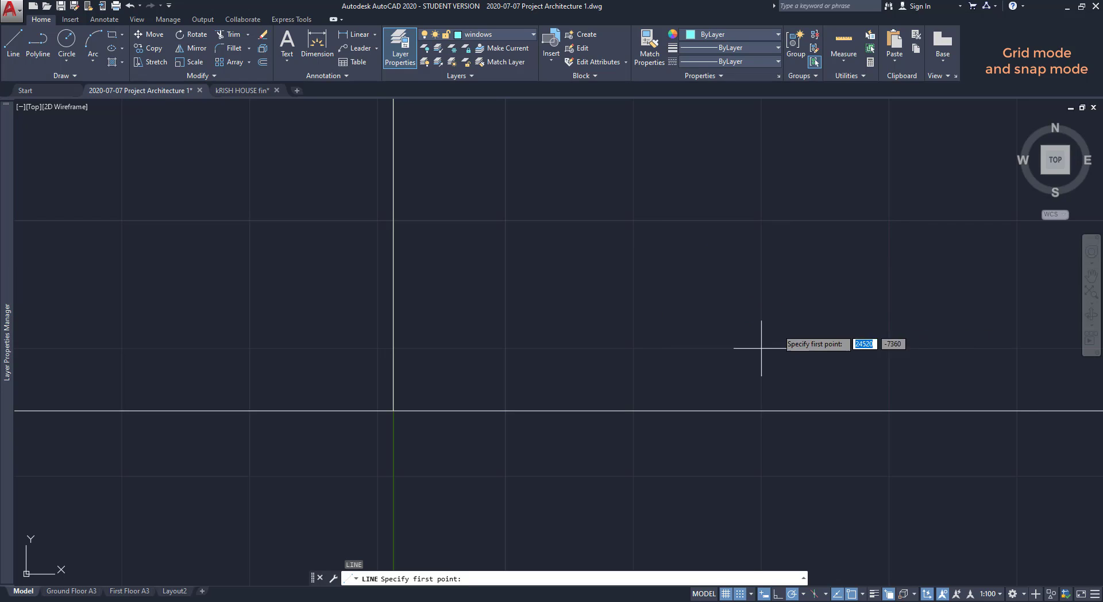
click(751, 595)
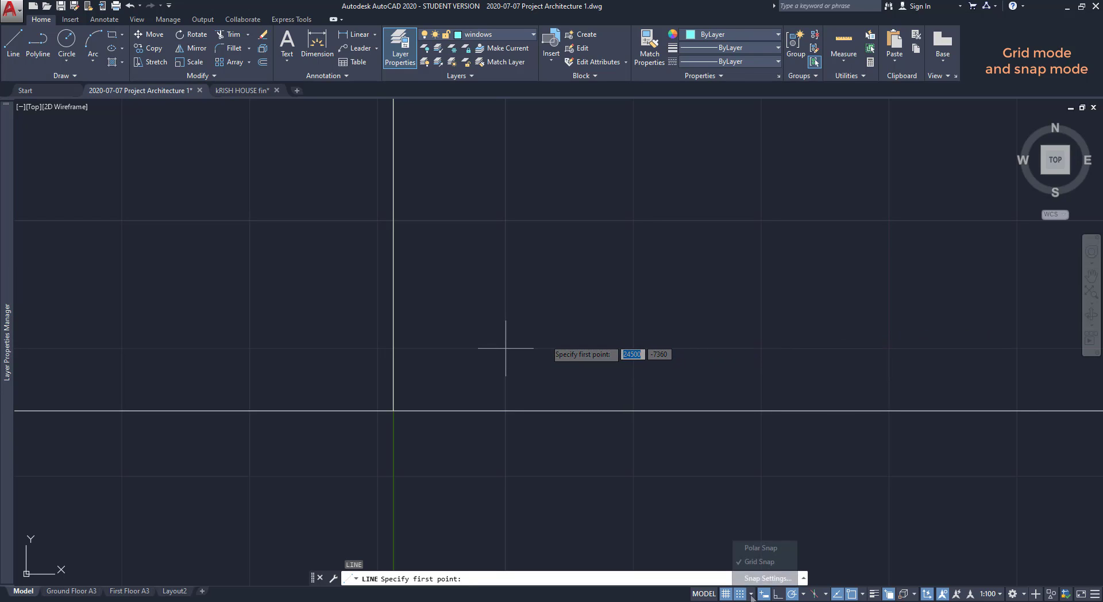
click(768, 578)
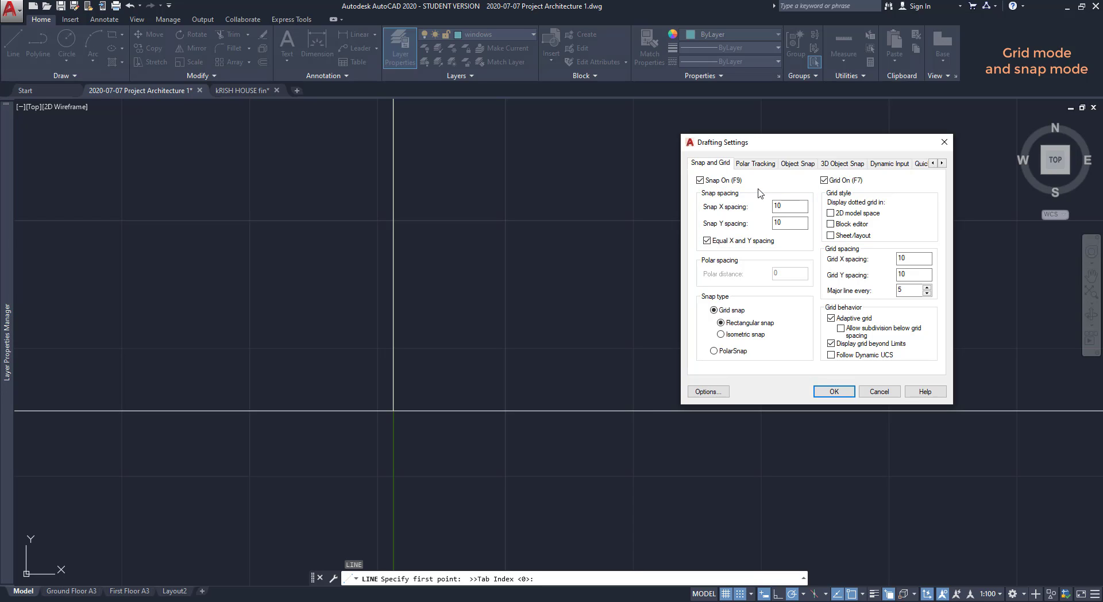
click(828, 392)
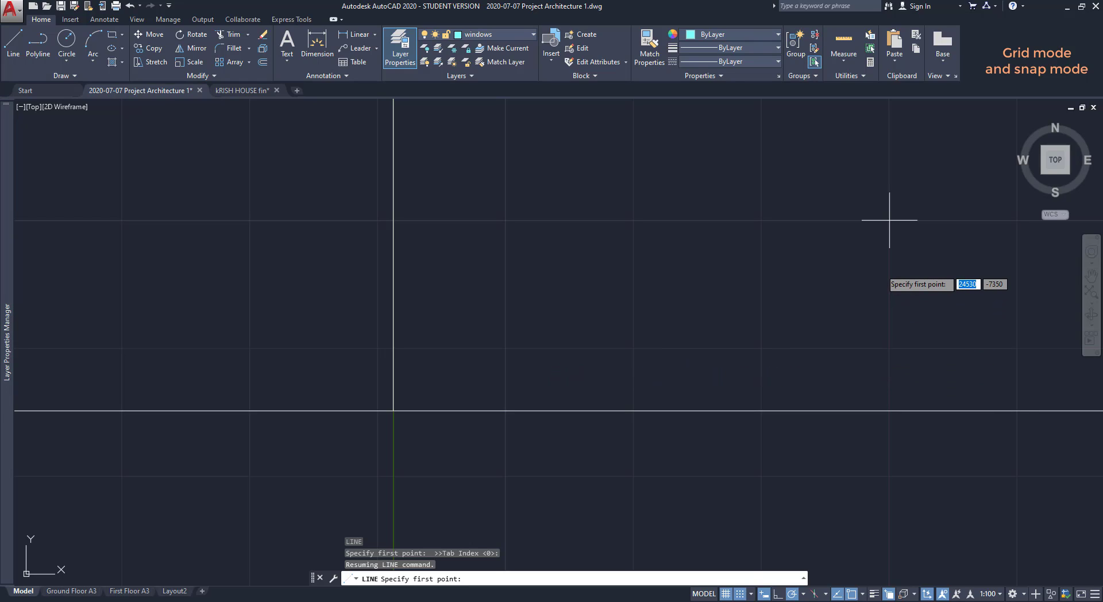
key(Escape)
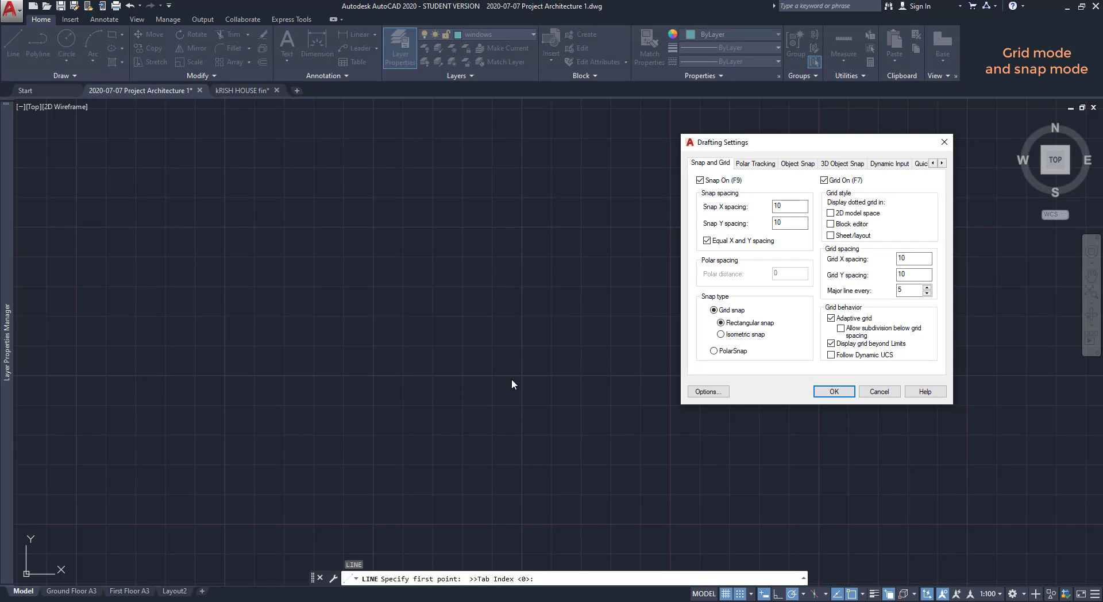
Raise the grid's major line interval to 7 in the drafting settings.
double_click(927, 288)
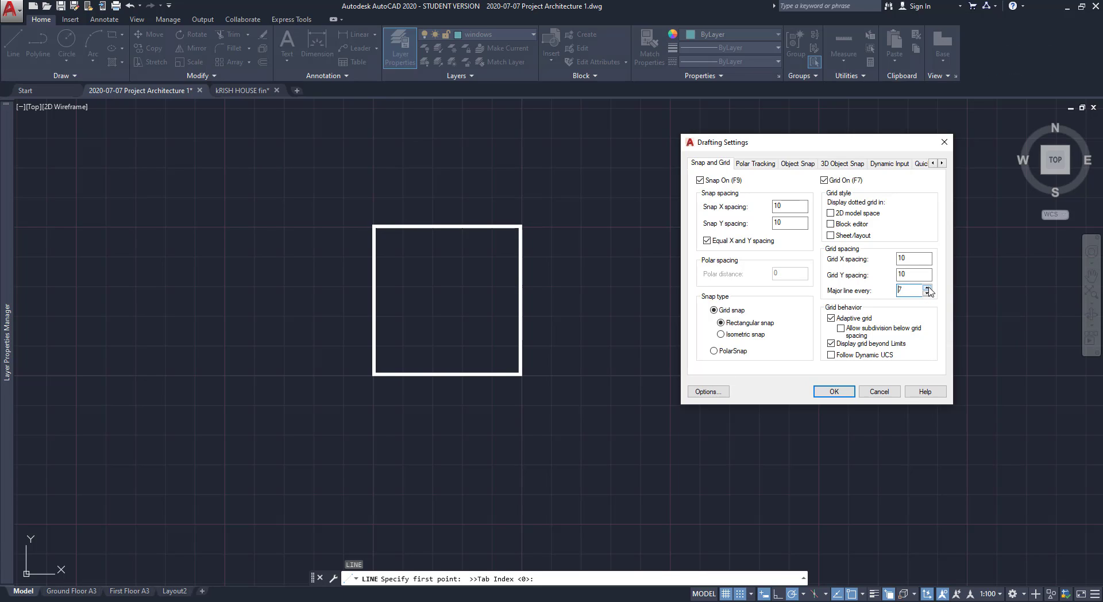
click(928, 288)
click(927, 288)
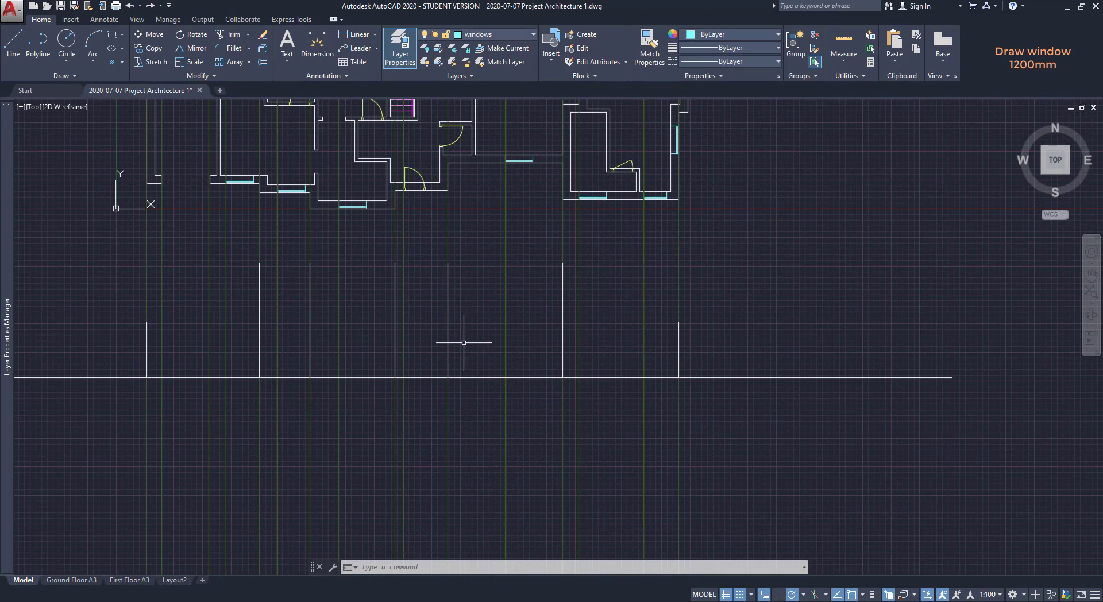
Make layer 0 the current layer.
scroll(255, 191, up, 4)
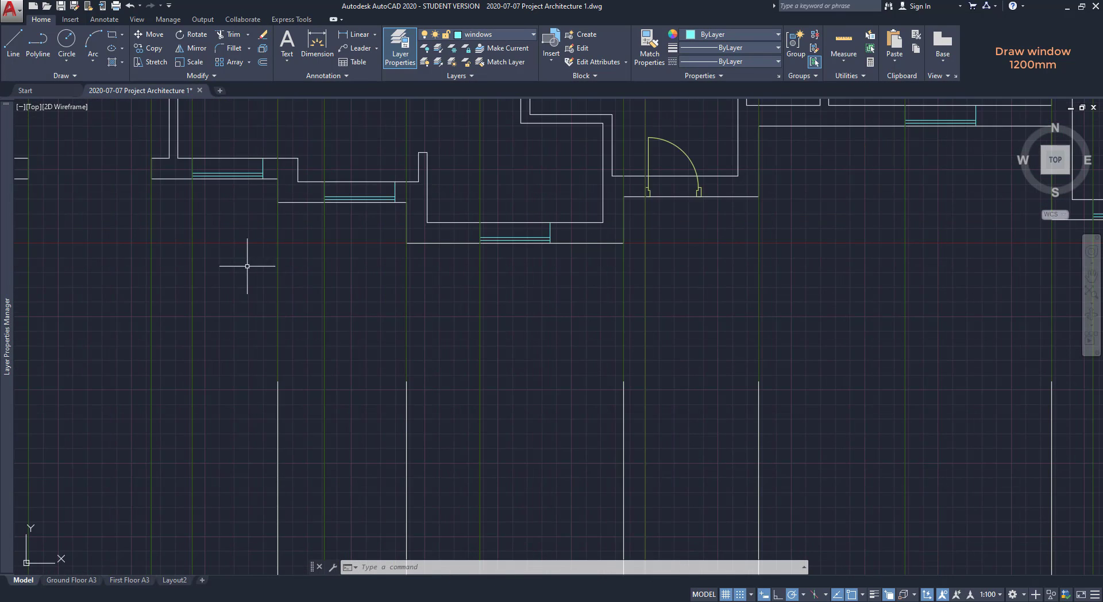
scroll(248, 278, down, 4)
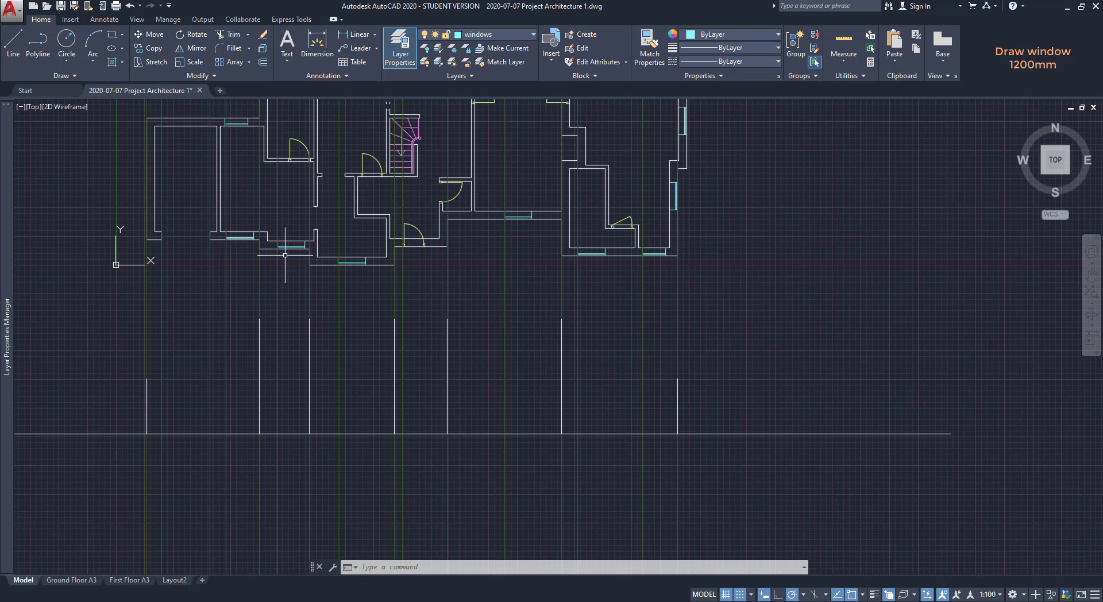
click(515, 35)
click(497, 49)
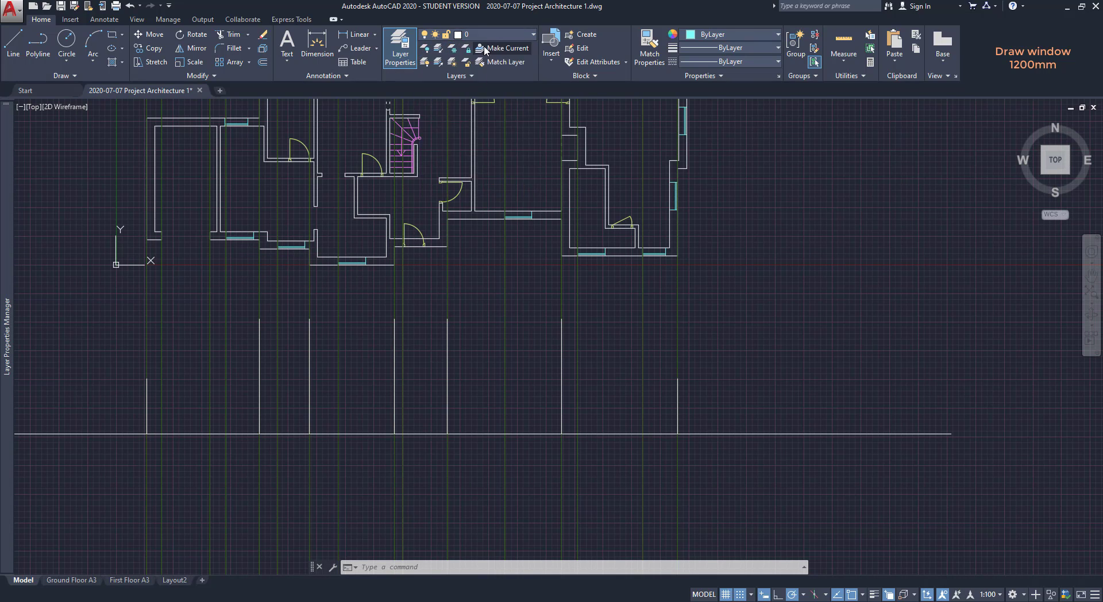
Draw a 1200 by 1000 mm rectangle in empty space as the outer frame of the first window.
text(rec)
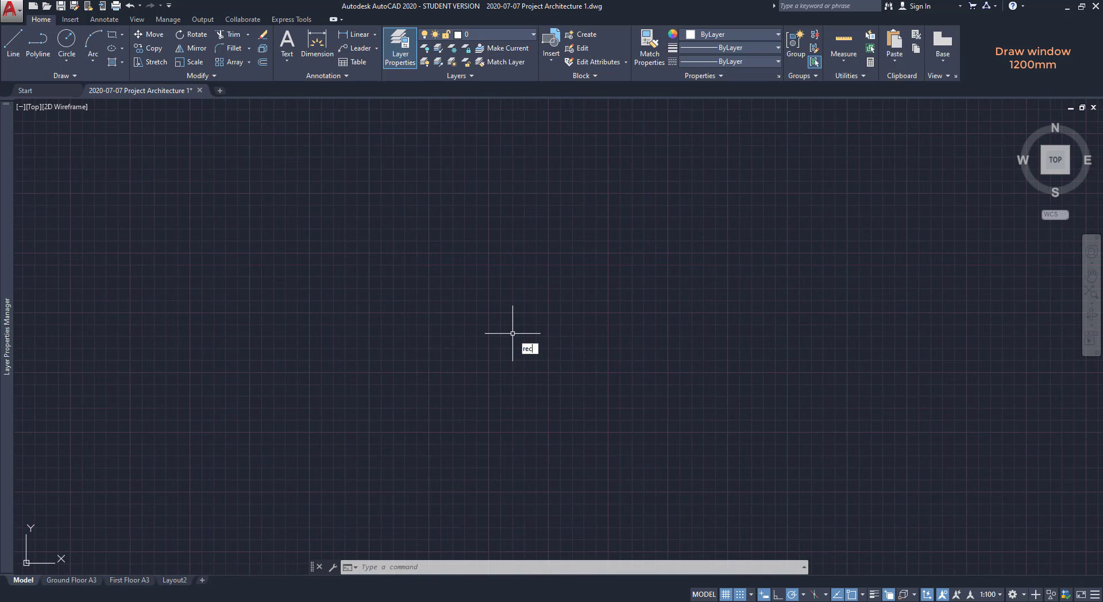
key(Return)
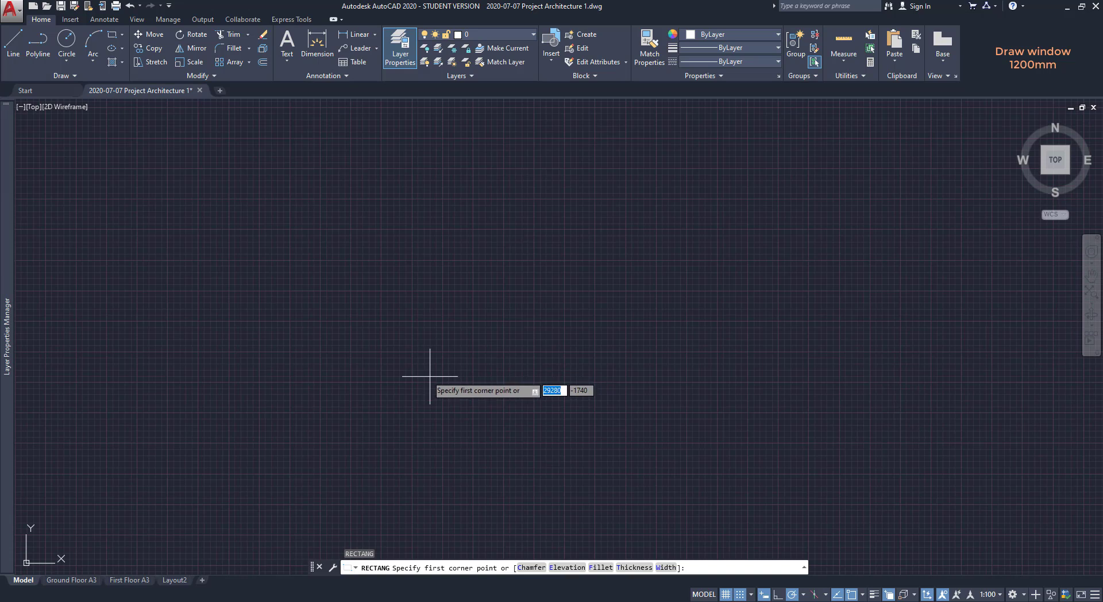
click(412, 382)
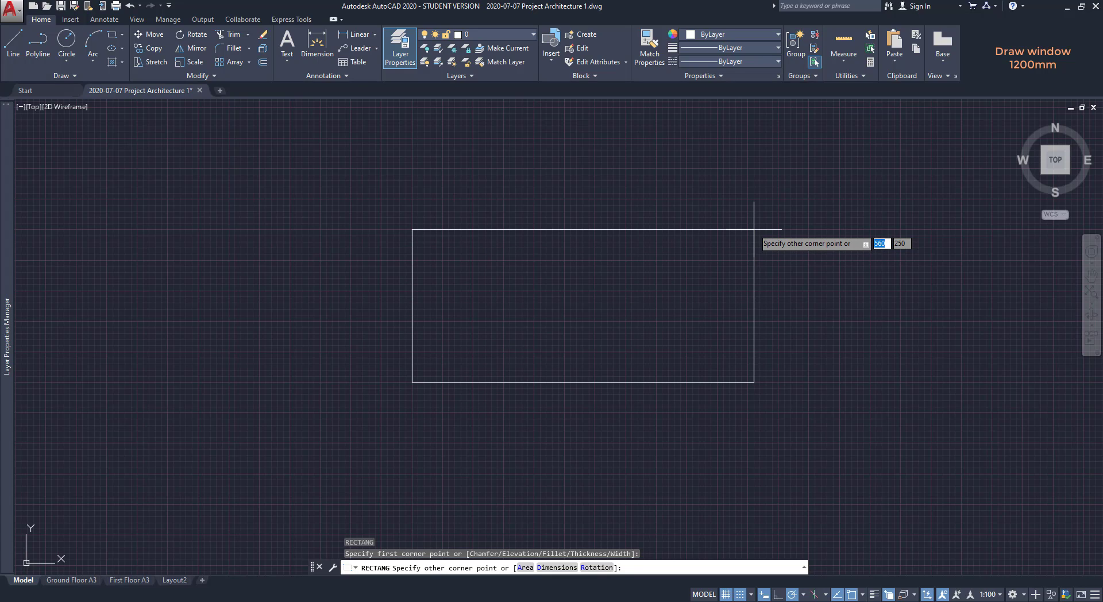
text(1200)
key(Tab)
text(1)
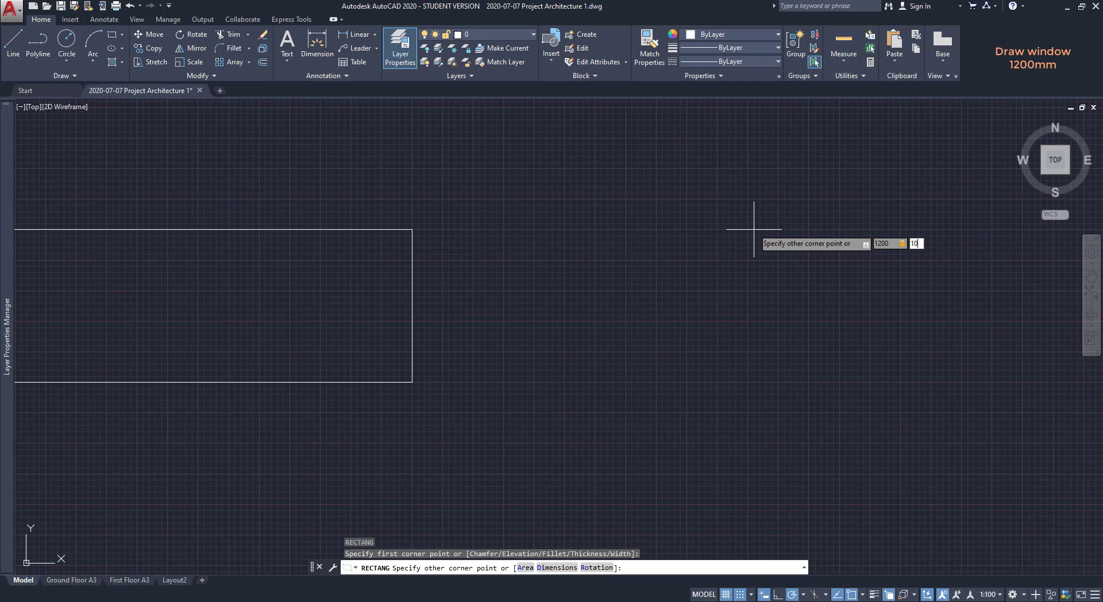
key(Return)
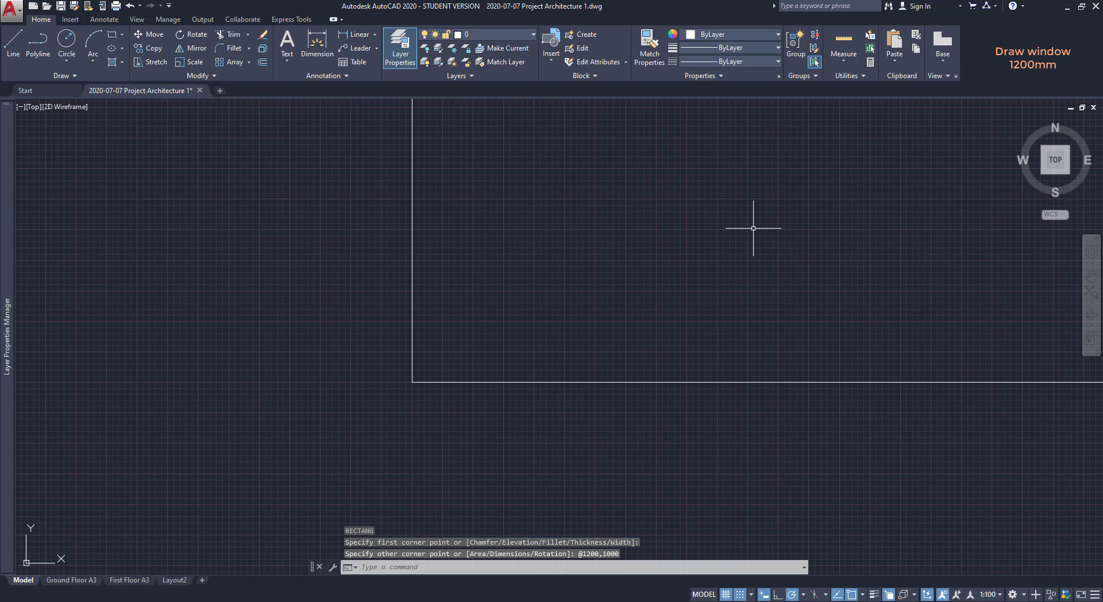
scroll(651, 293, down, 3)
scroll(620, 301, down, 4)
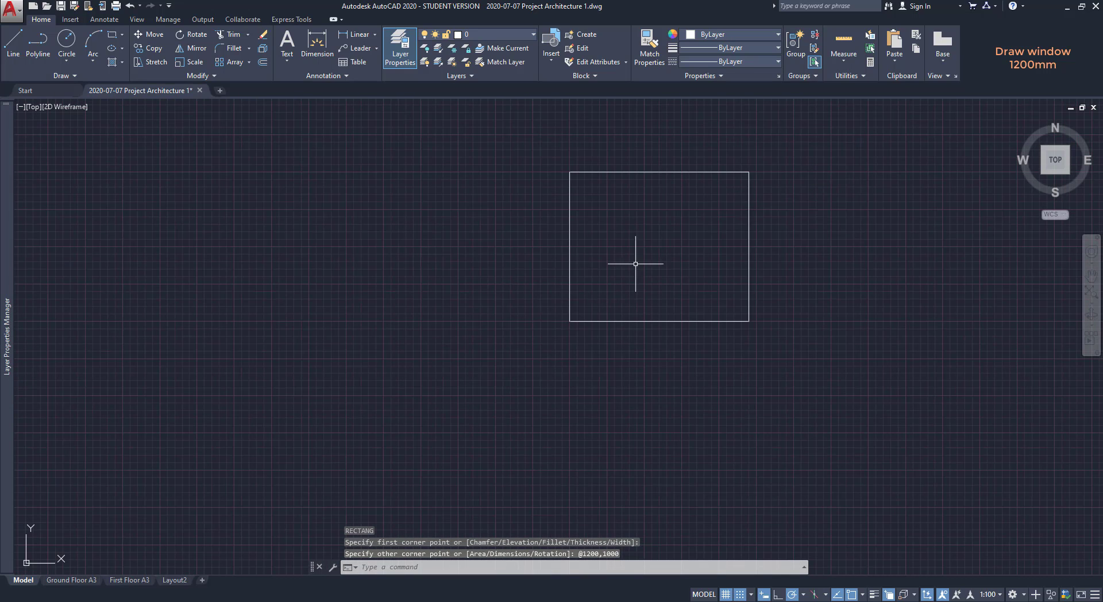
Draw a vertical line through the window frame from the bottom edge's midpoint to the top edge's midpoint.
scroll(675, 215, up, 4)
text(l)
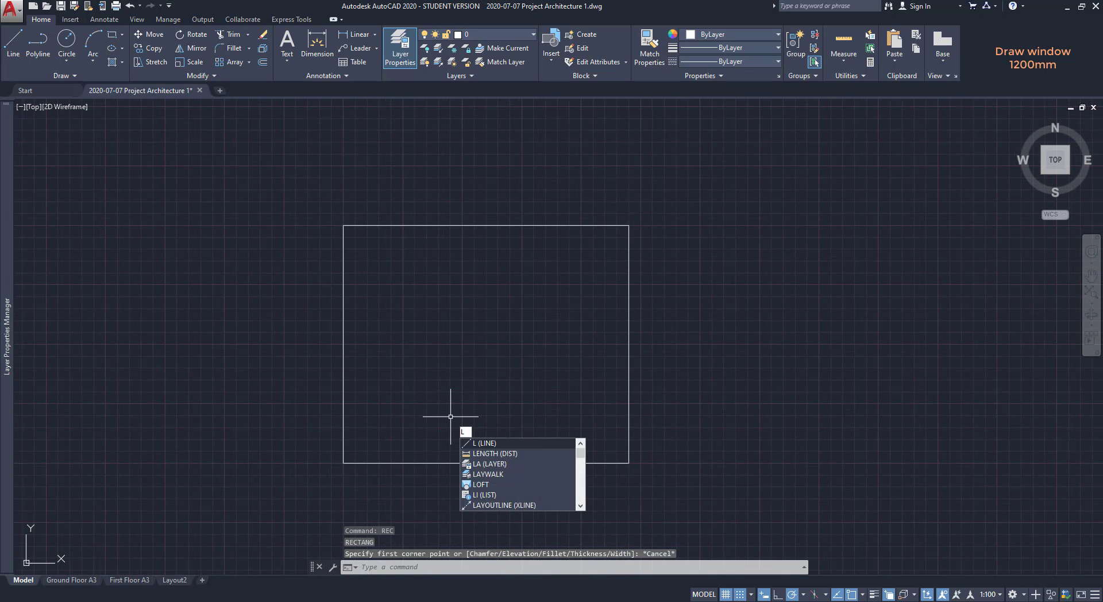
key(Return)
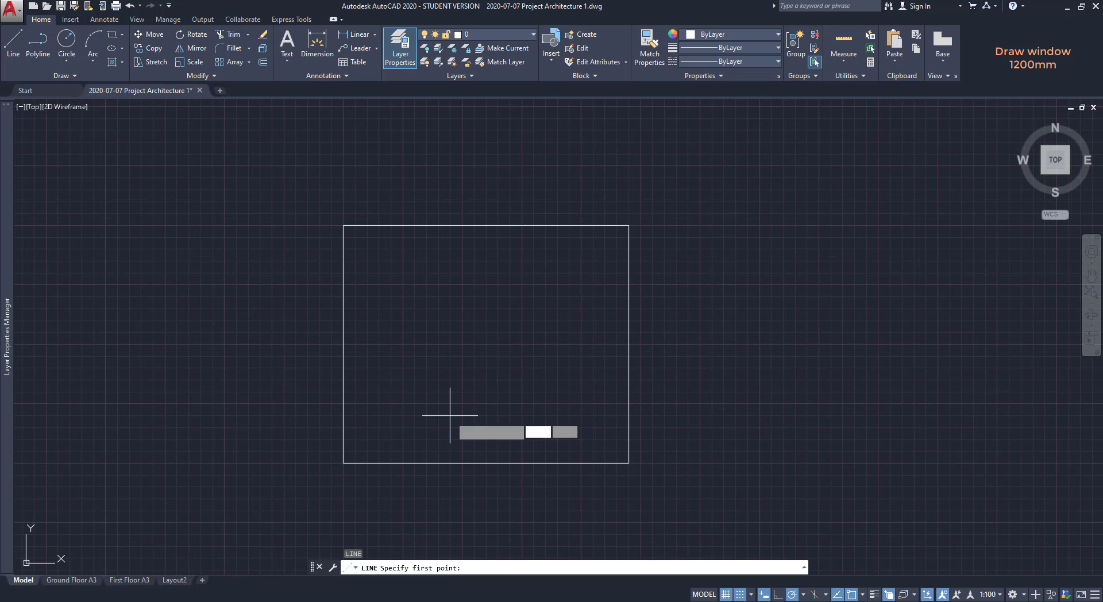
click(486, 465)
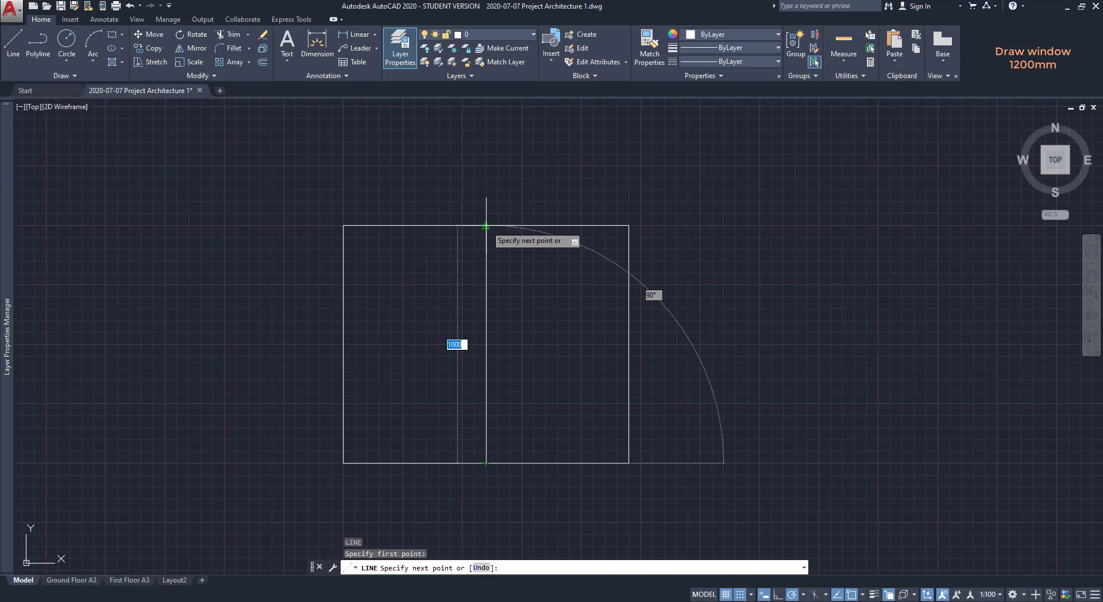
click(486, 226)
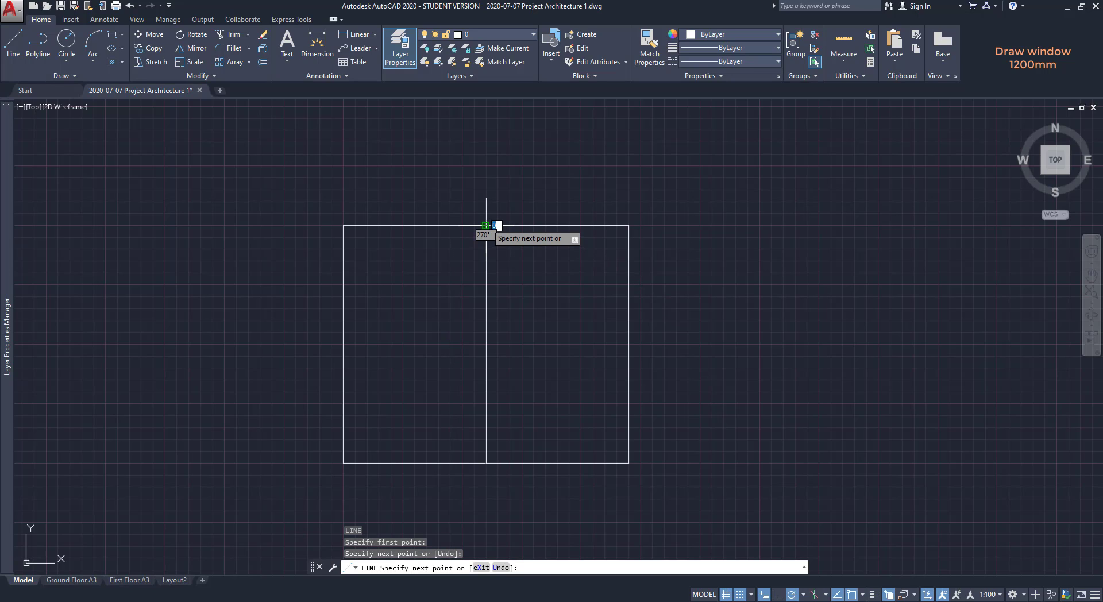
key(Escape)
Draw the left pane as a rectangle inset 50 mm from the outer frame and the centre line on all sides.
text(r)
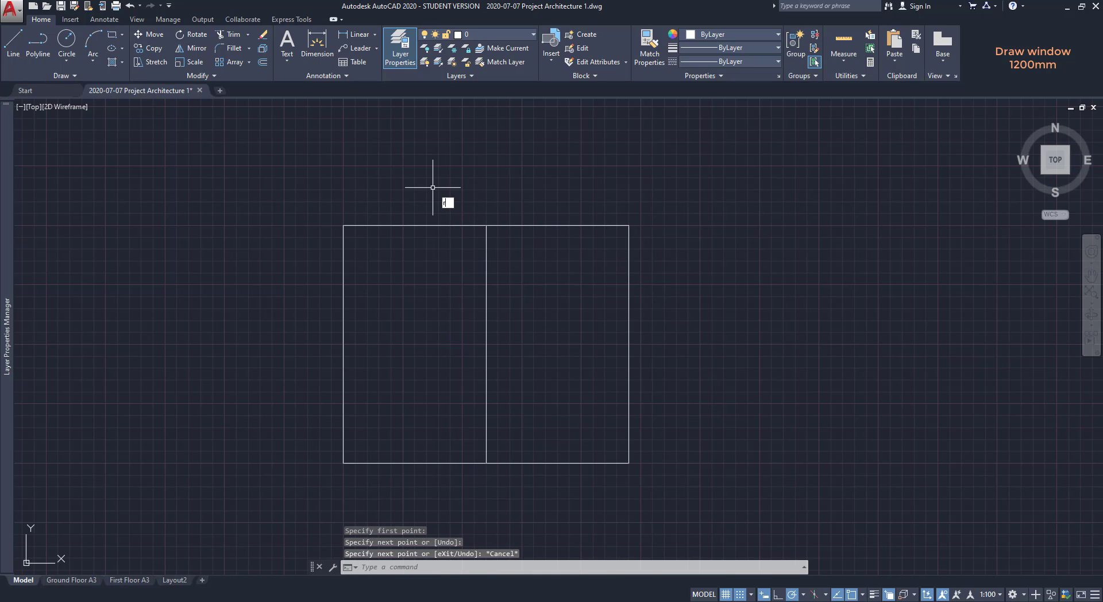
text(ec)
key(Return)
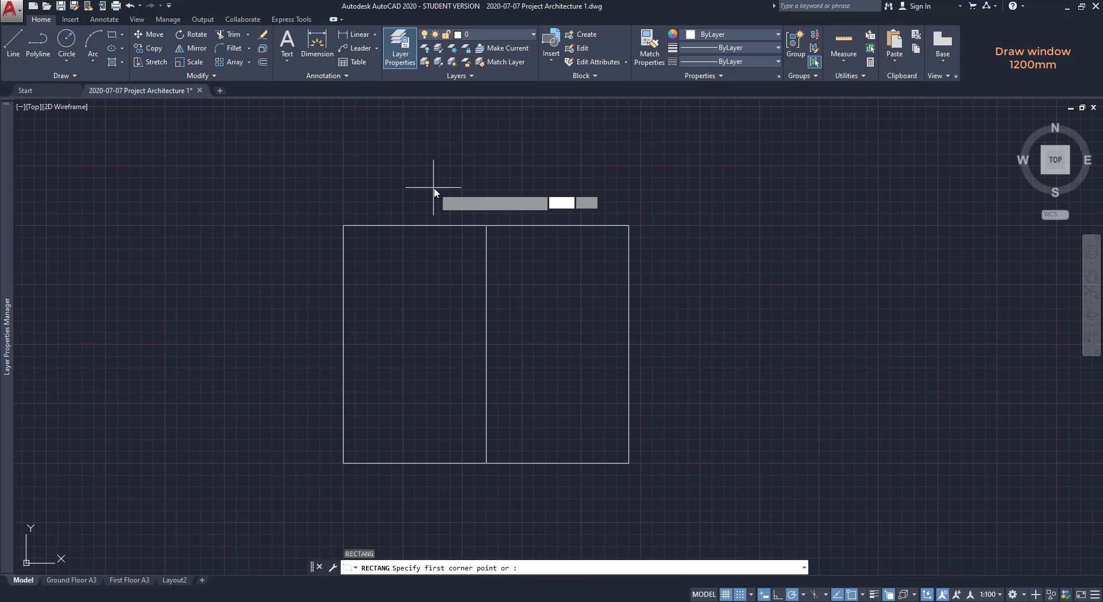
scroll(371, 458, up, 2)
scroll(371, 459, up, 4)
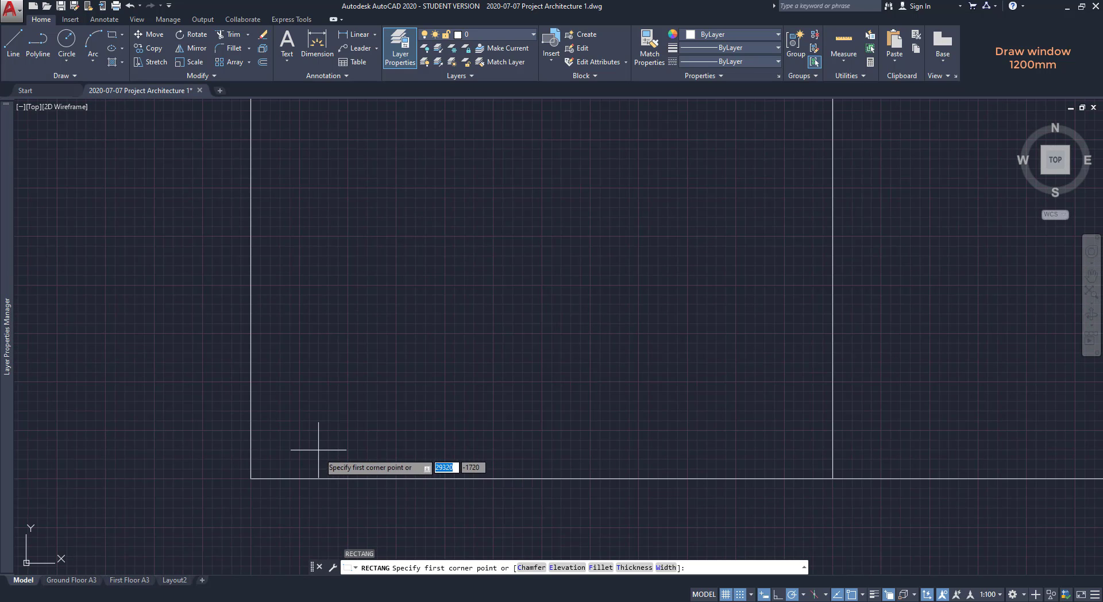
scroll(301, 428, up, 4)
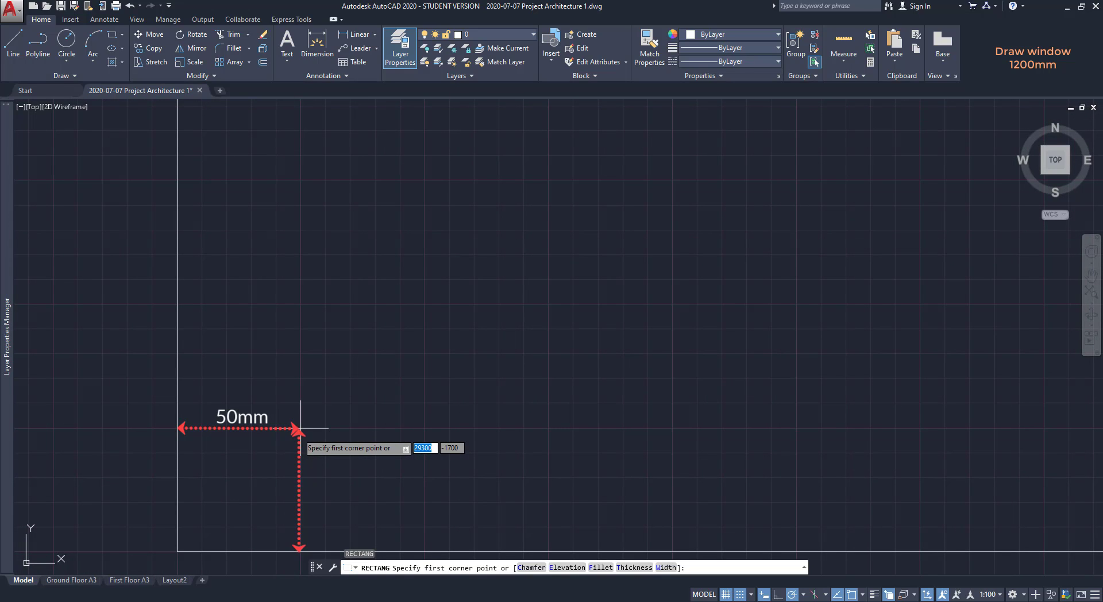
click(301, 429)
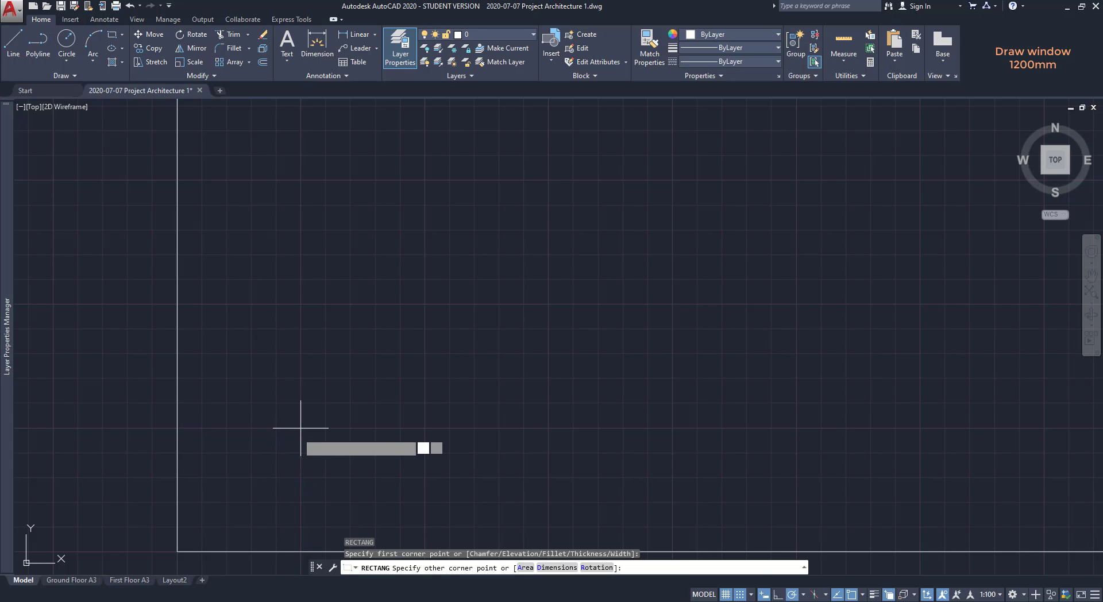
scroll(299, 430, down, 4)
scroll(299, 431, down, 4)
scroll(298, 432, down, 2)
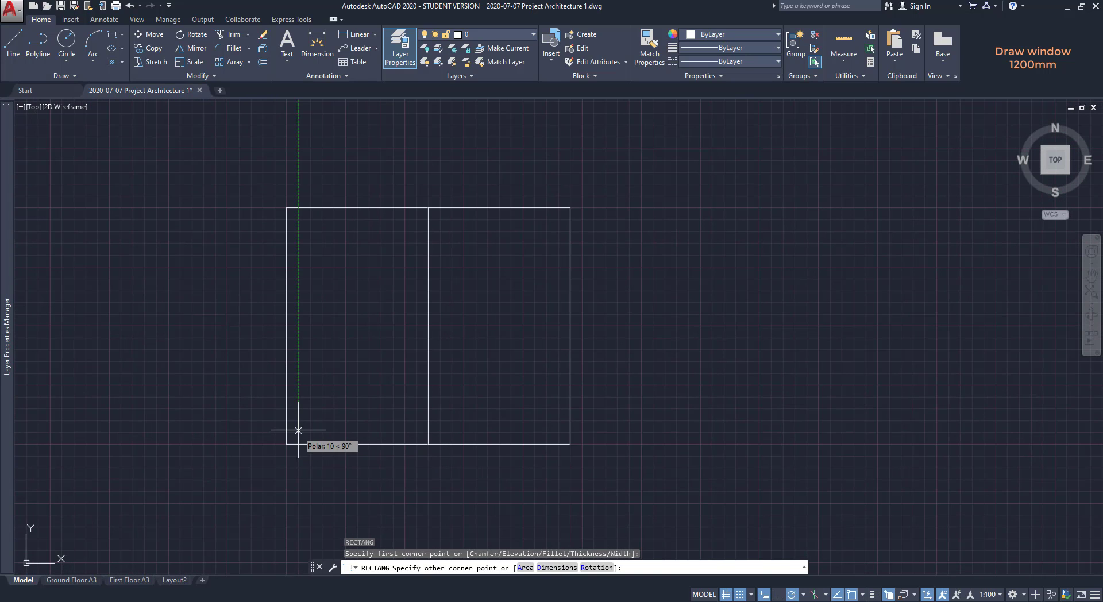
scroll(423, 214, up, 2)
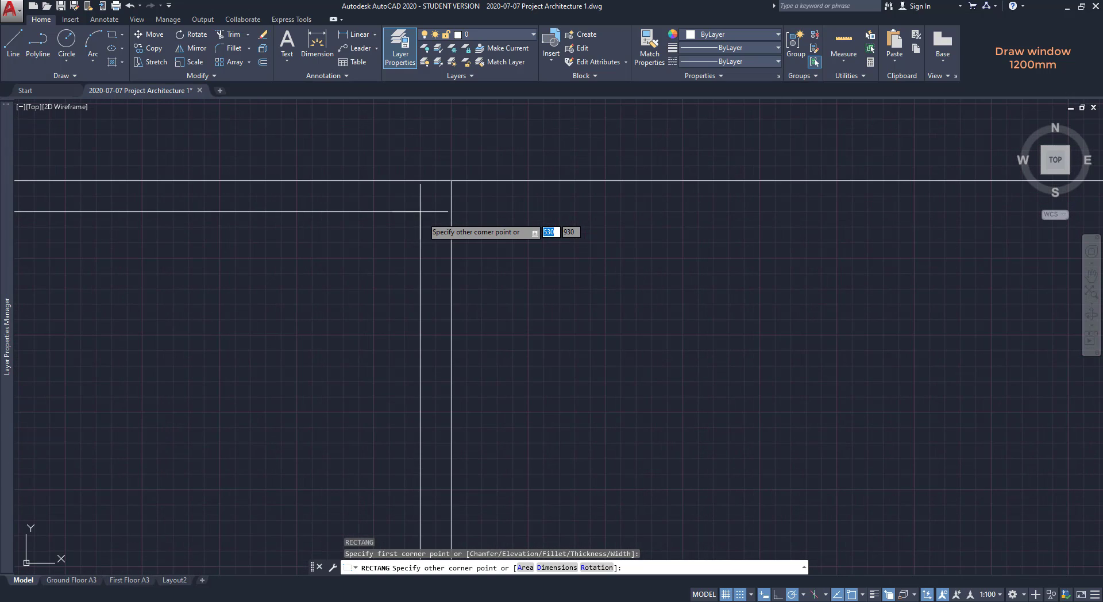
scroll(406, 242, up, 2)
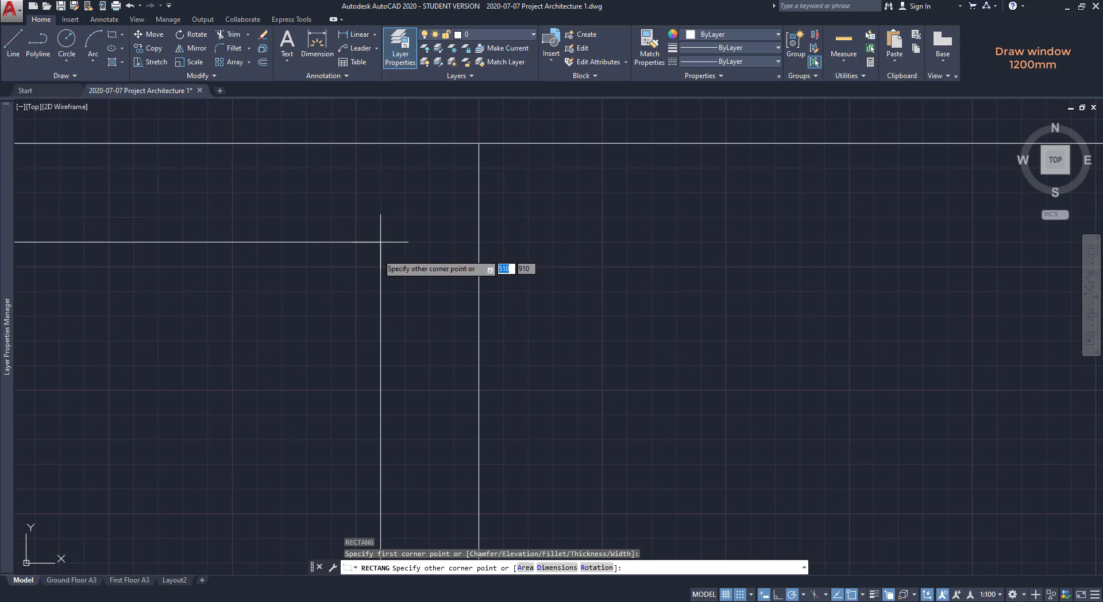
click(356, 267)
scroll(339, 256, down, 4)
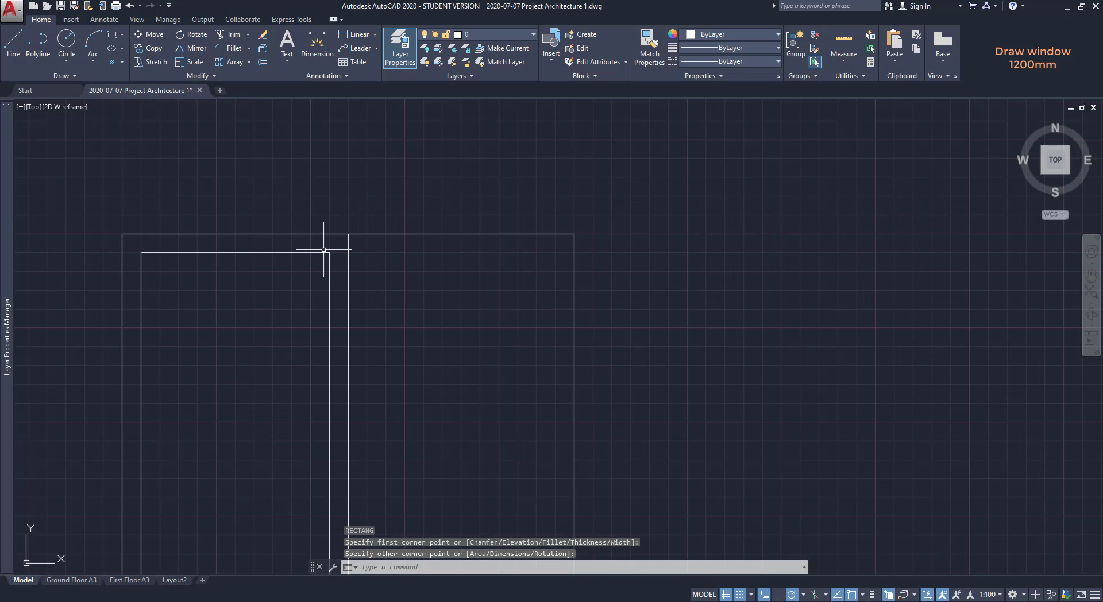
Mirror the left pane rectangle across the window's vertical centre line, keeping the original.
text(mi)
key(Return)
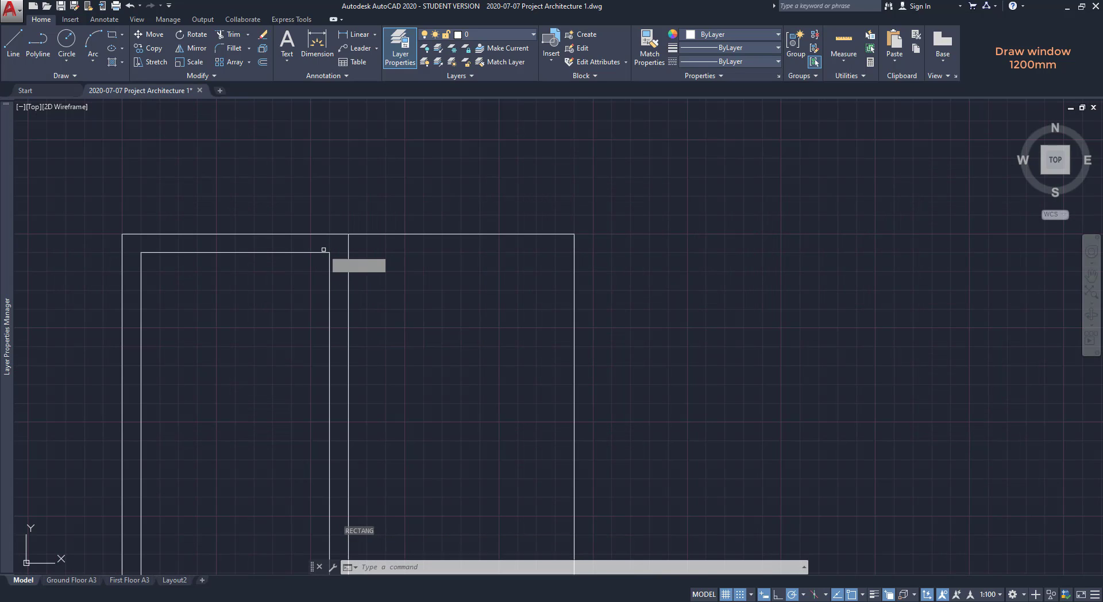
click(321, 252)
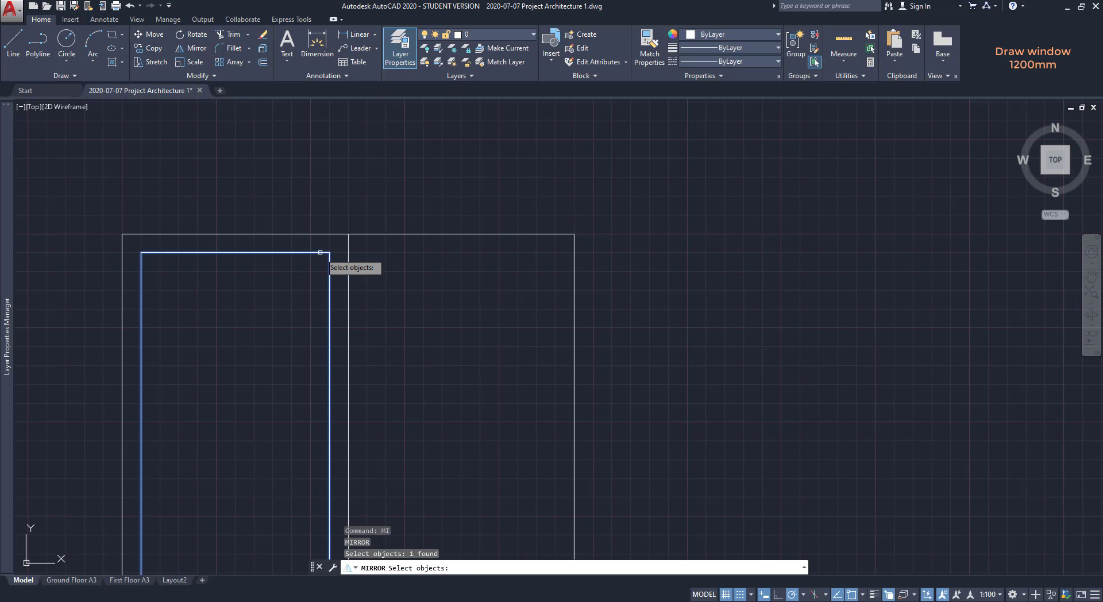
key(Return)
click(348, 234)
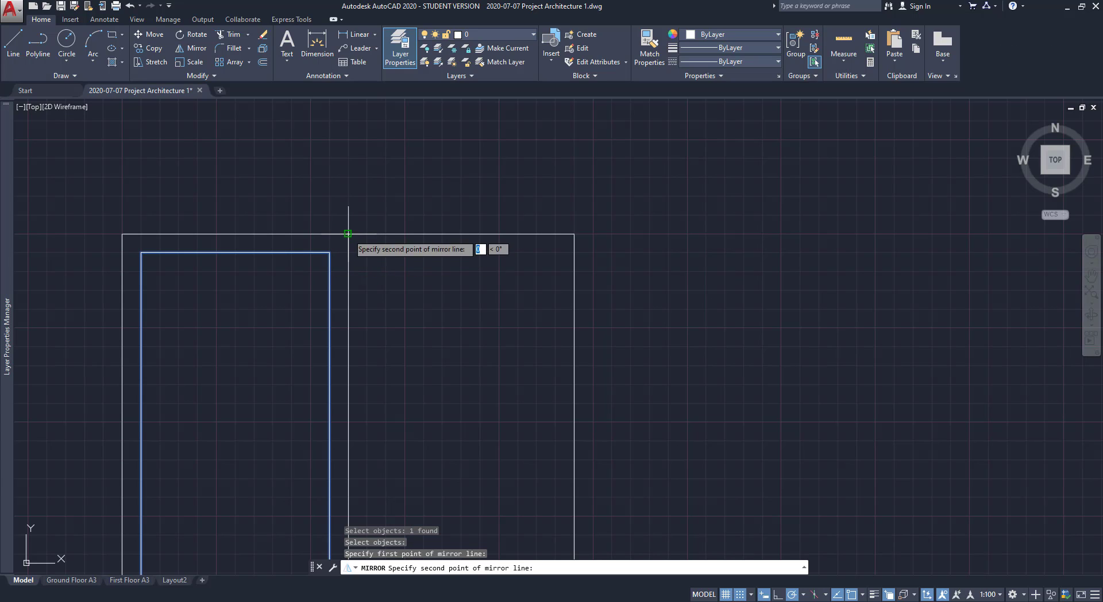
click(336, 322)
key(Return)
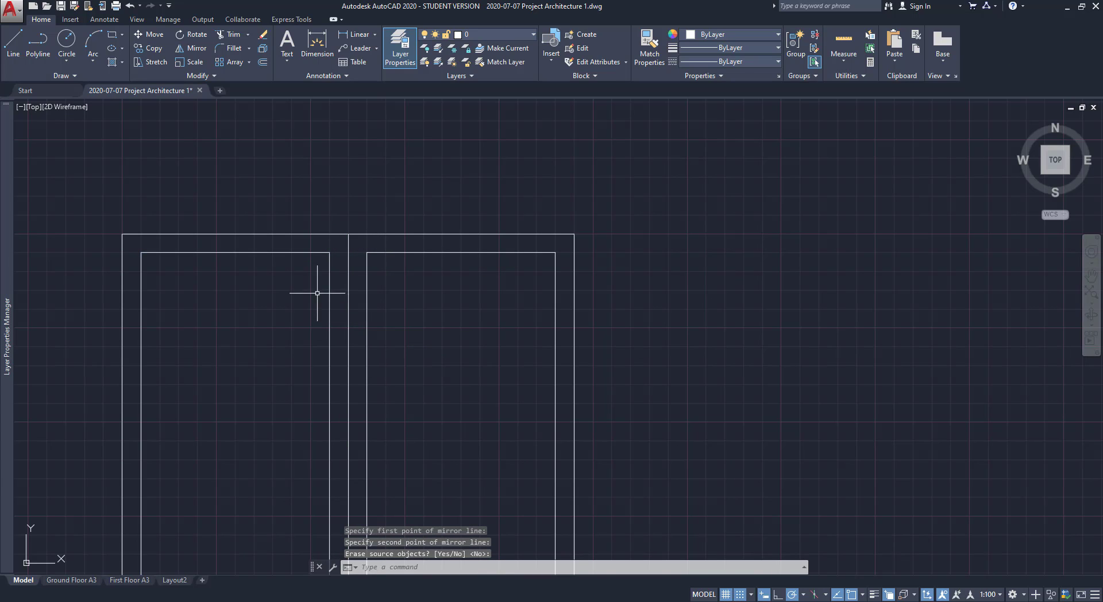
Draw a 1600 by 1000 mm rectangle to the right of the first window, starting at 31000, -1750 and level with its bottom edge.
scroll(317, 293, down, 4)
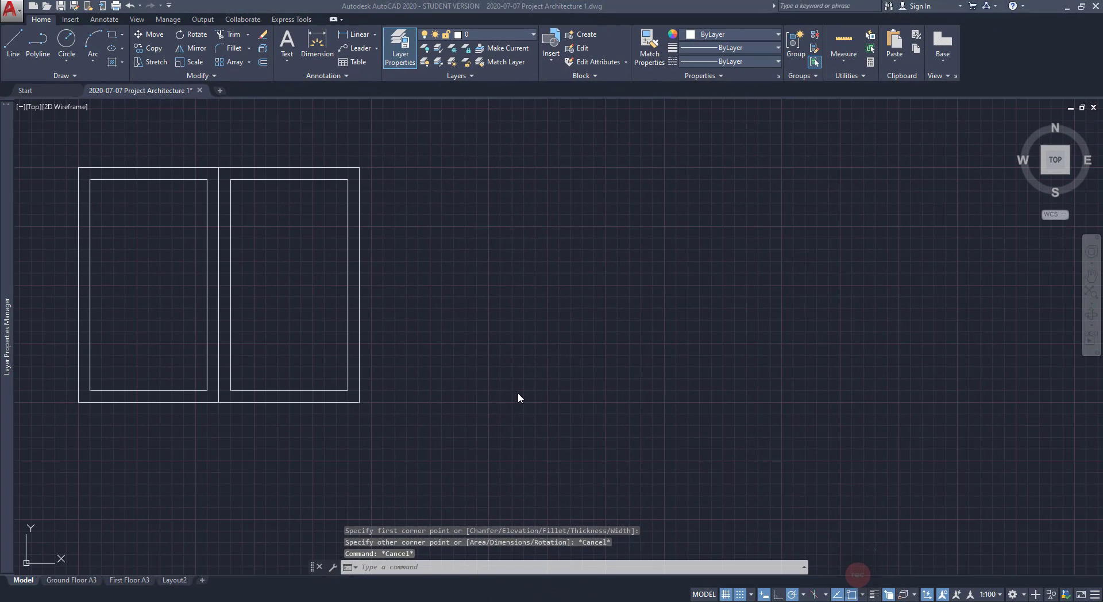
text(REC)
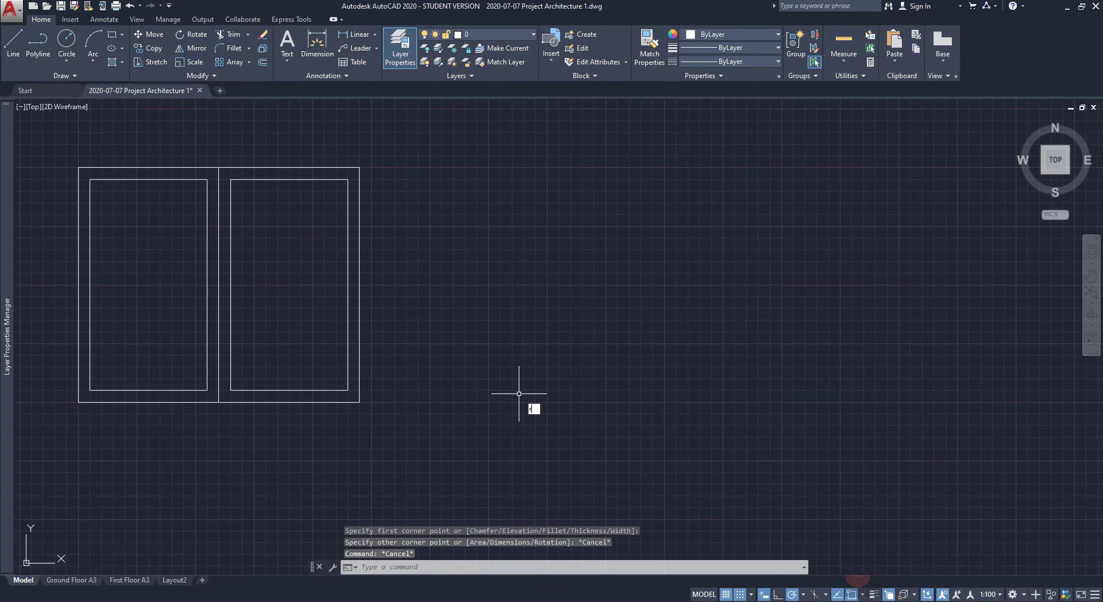
key(Return)
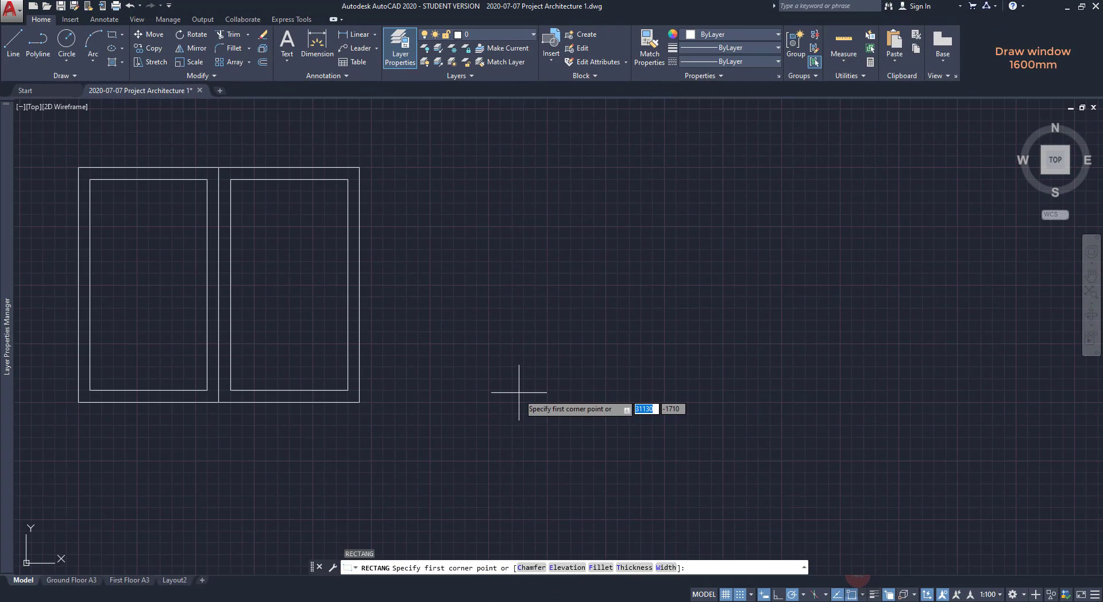
scroll(493, 396, up, 5)
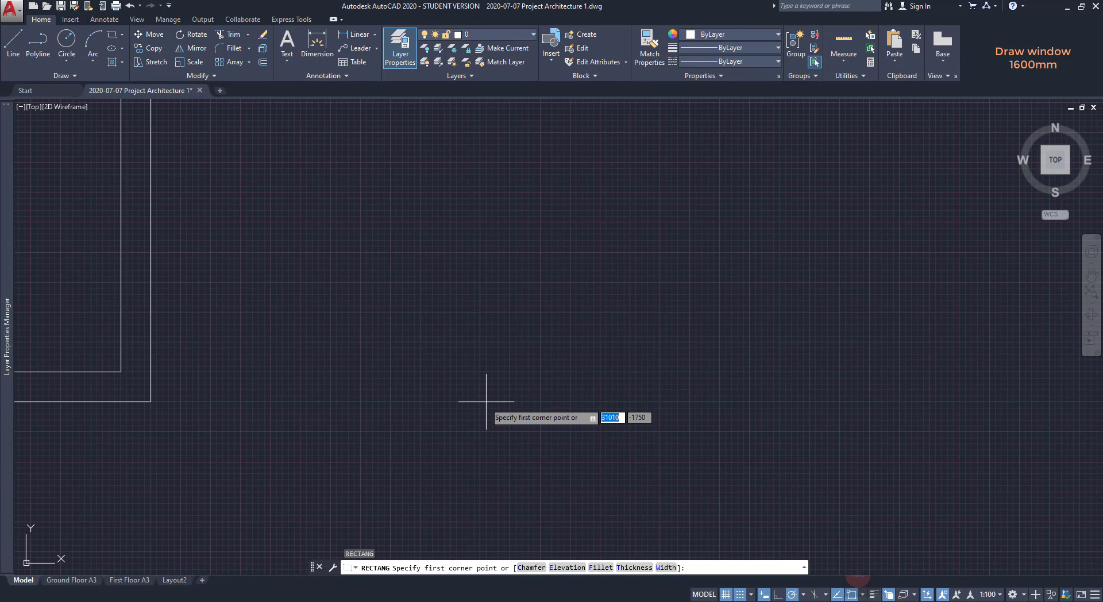
scroll(476, 399, up, 2)
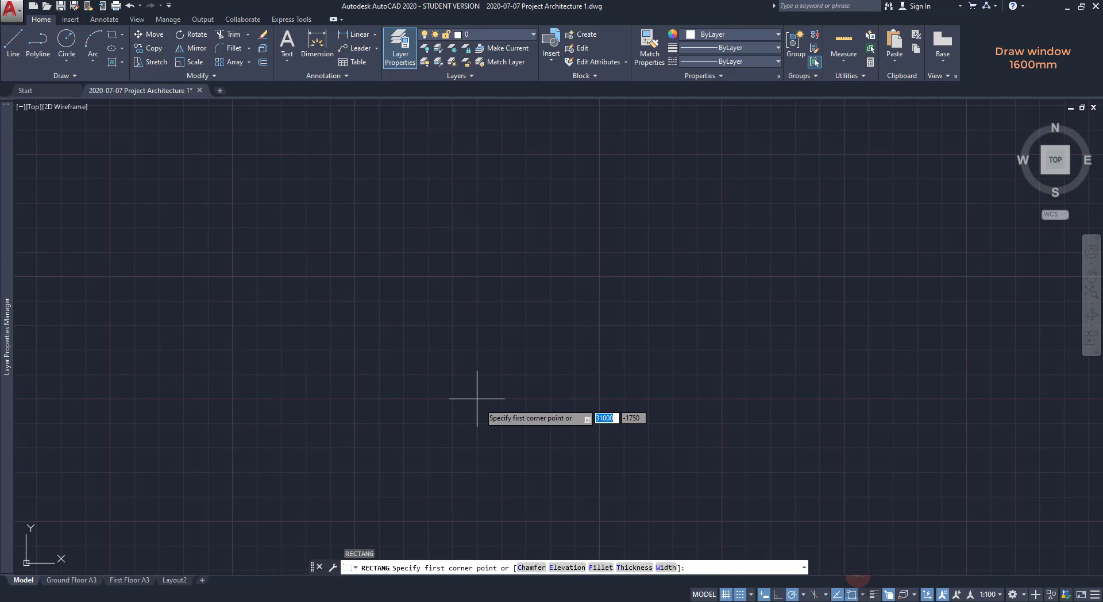
click(477, 399)
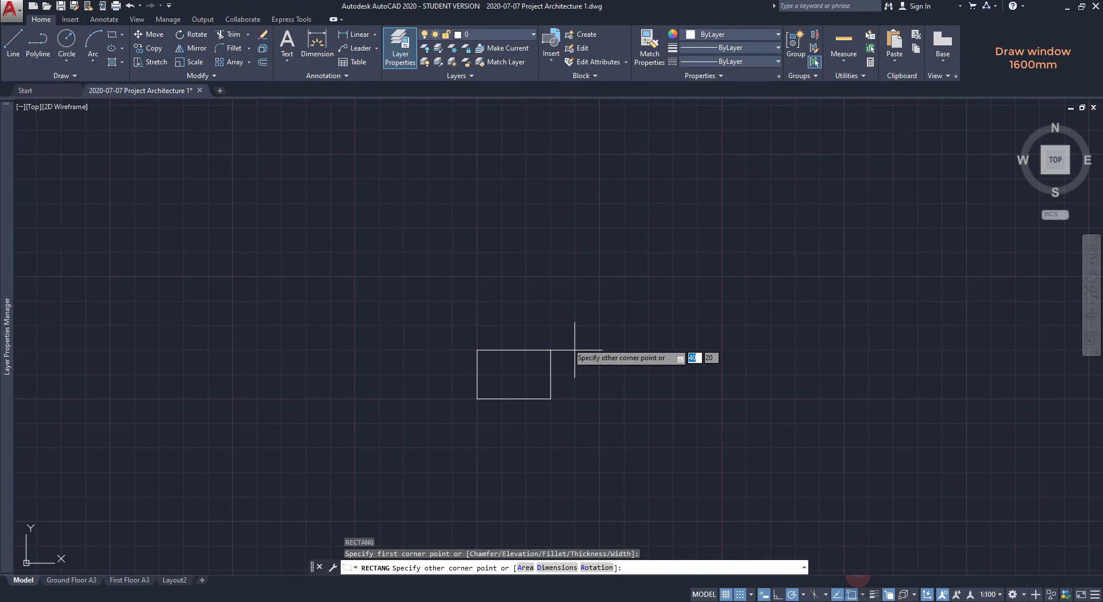
scroll(569, 344, down, 2)
scroll(565, 332, down, 6)
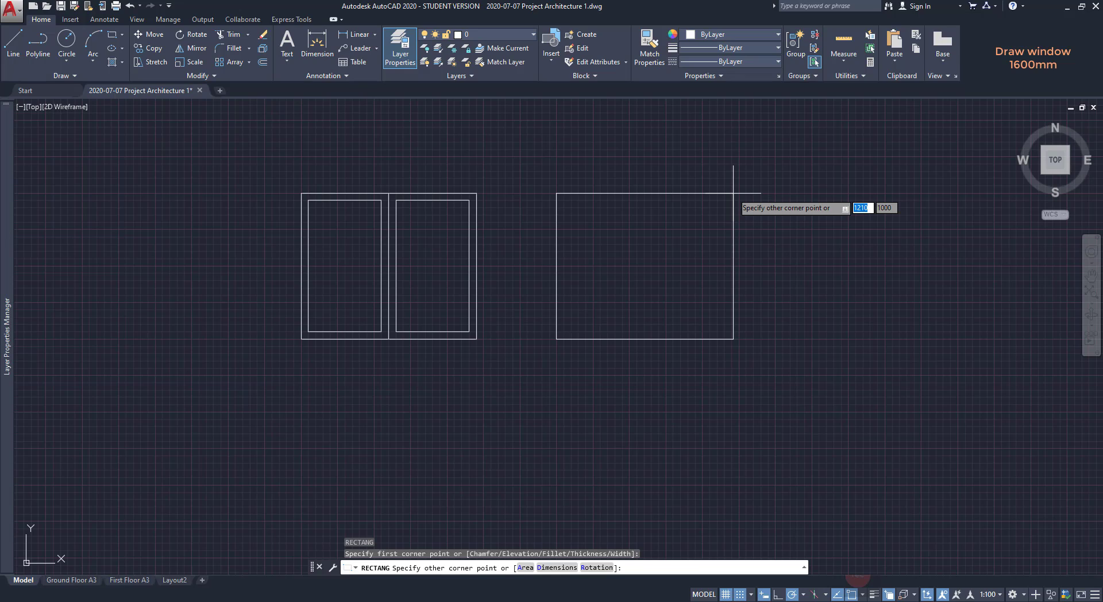
text(1600)
key(Tab)
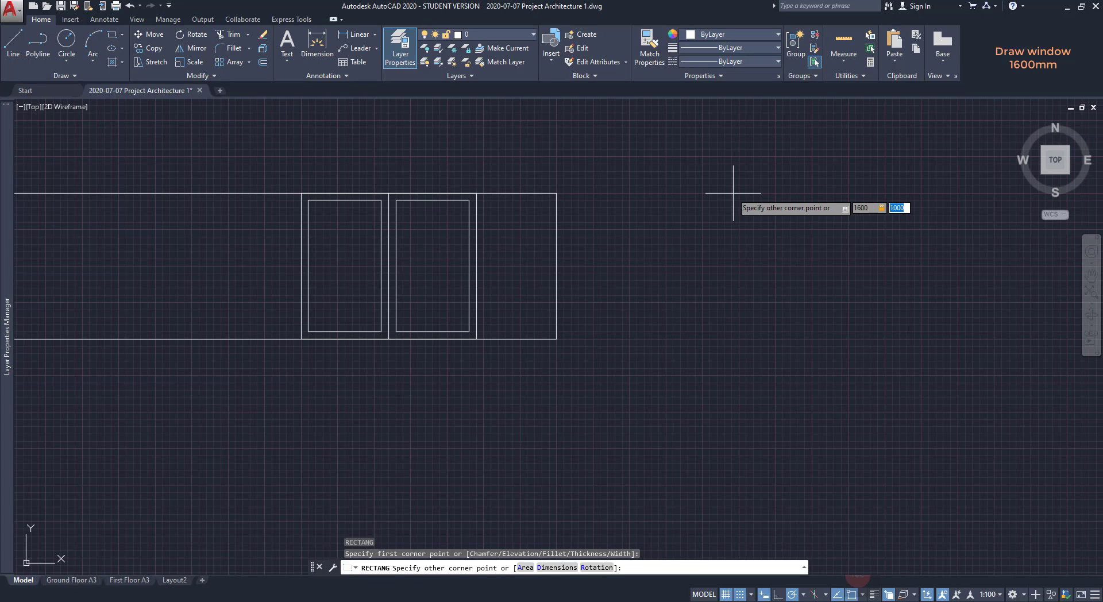
text(10)
key(Return)
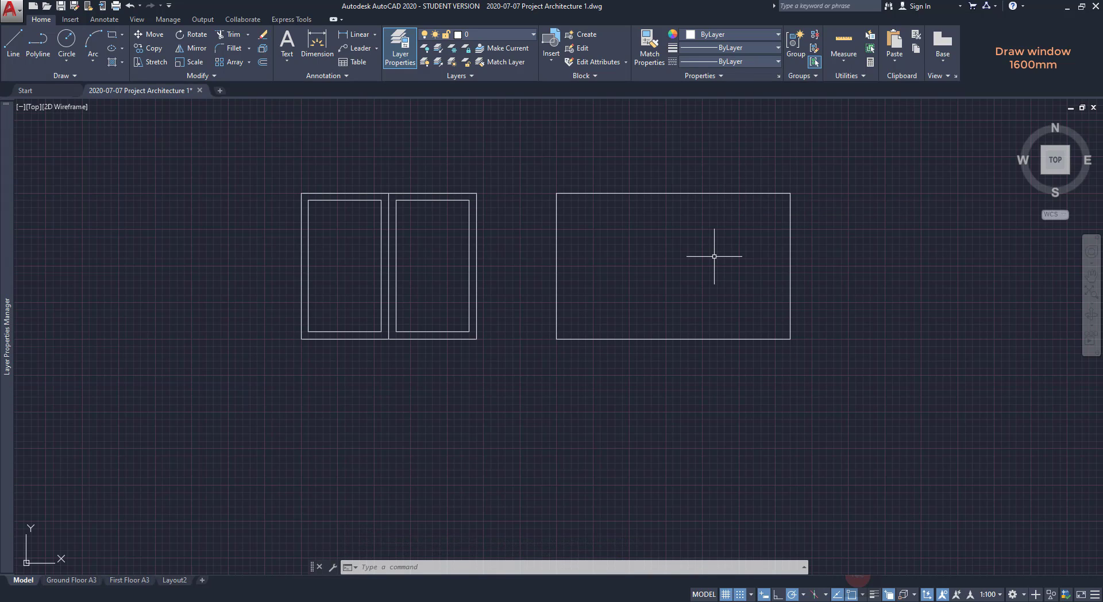
With Ortho on, draw a vertical line across the 1600 mm window, starting 500 mm from its bottom-left corner and ending at the top edge.
text(l)
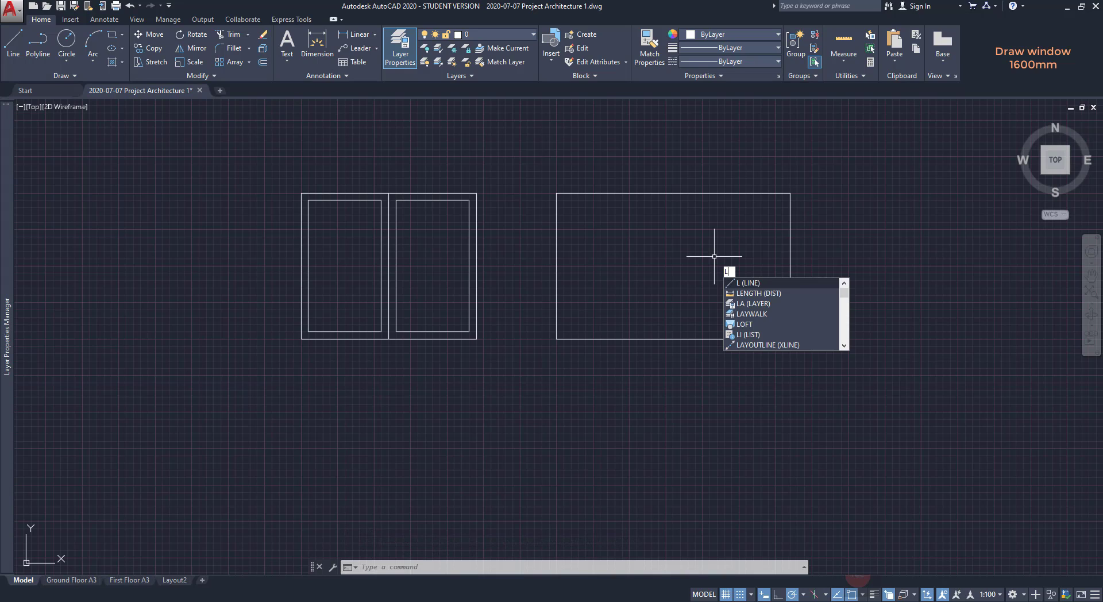
key(Return)
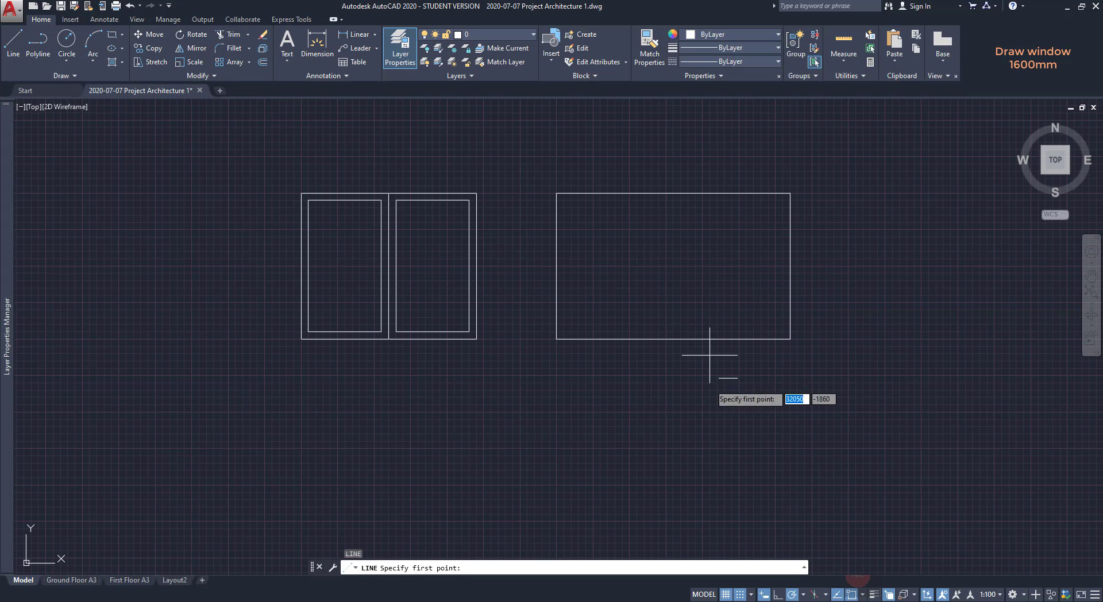
click(778, 594)
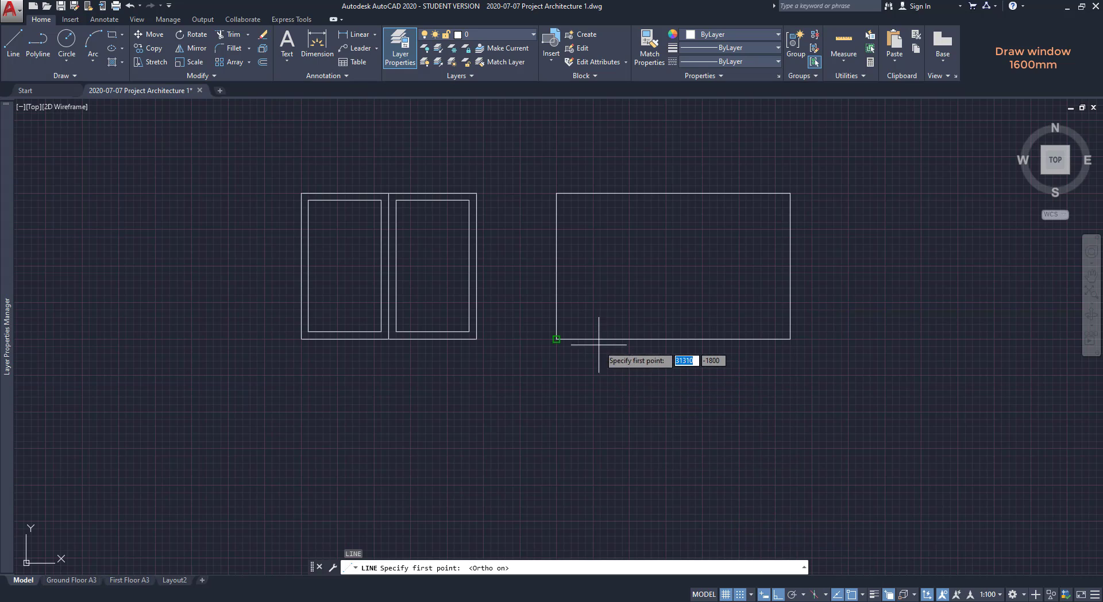
scroll(584, 339, up, 4)
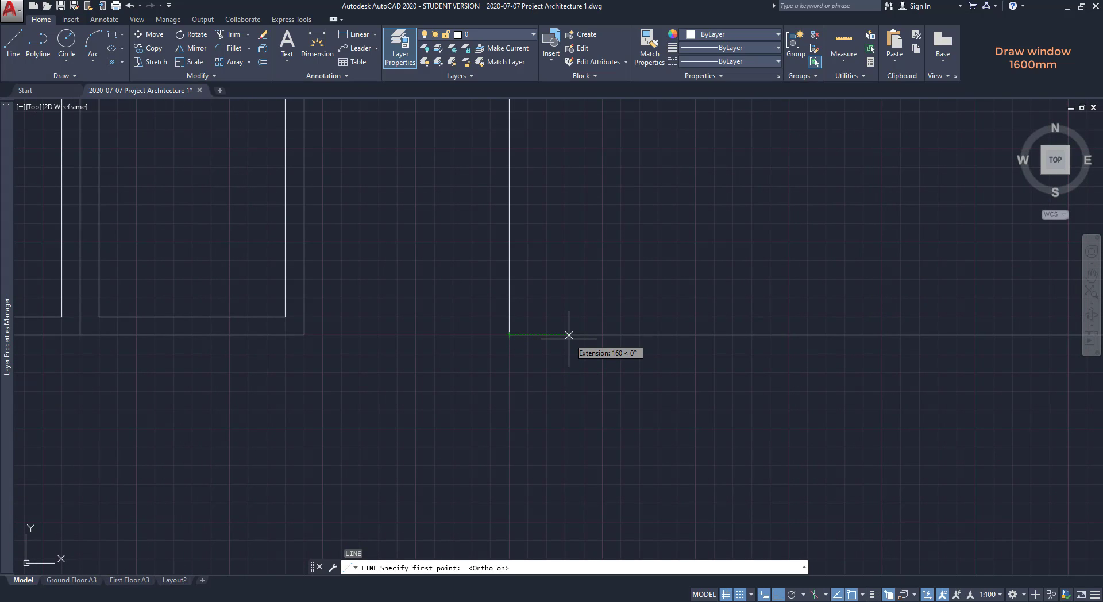
text(500)
key(Return)
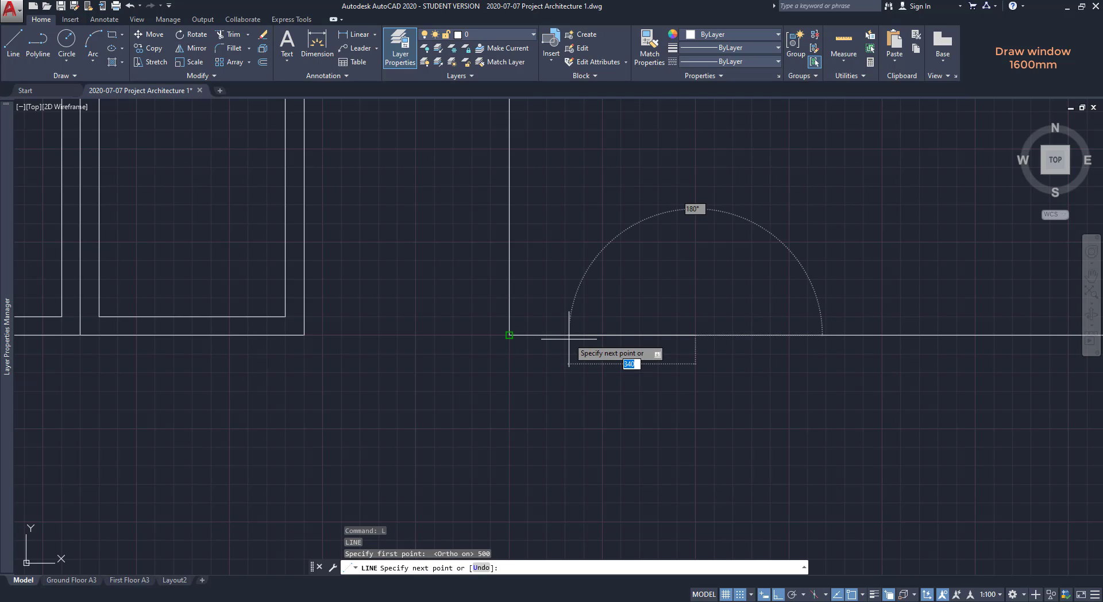
scroll(566, 359, down, 3)
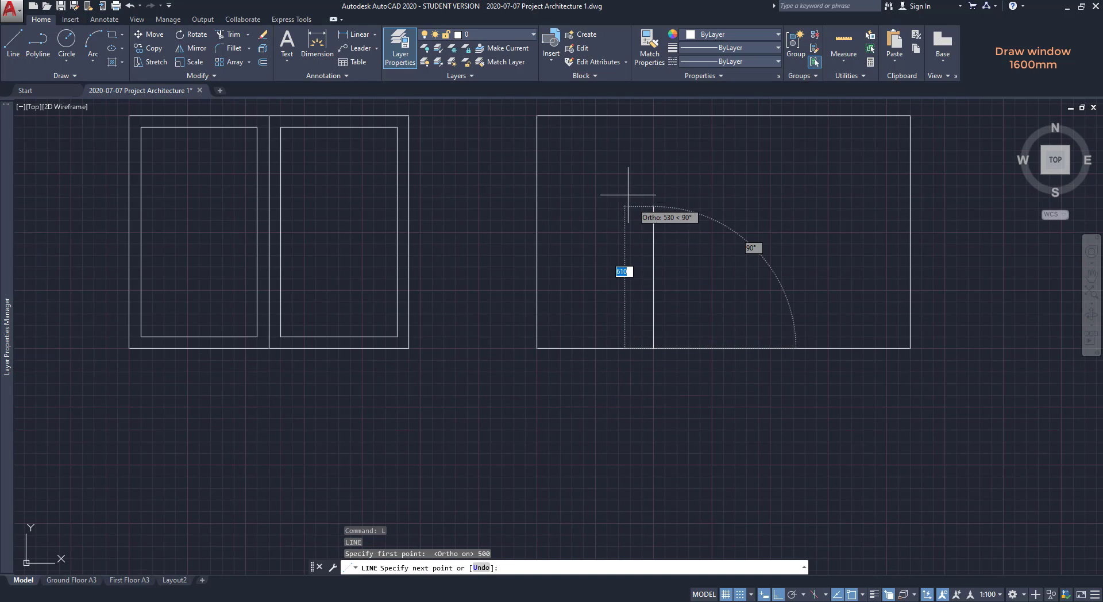
click(653, 115)
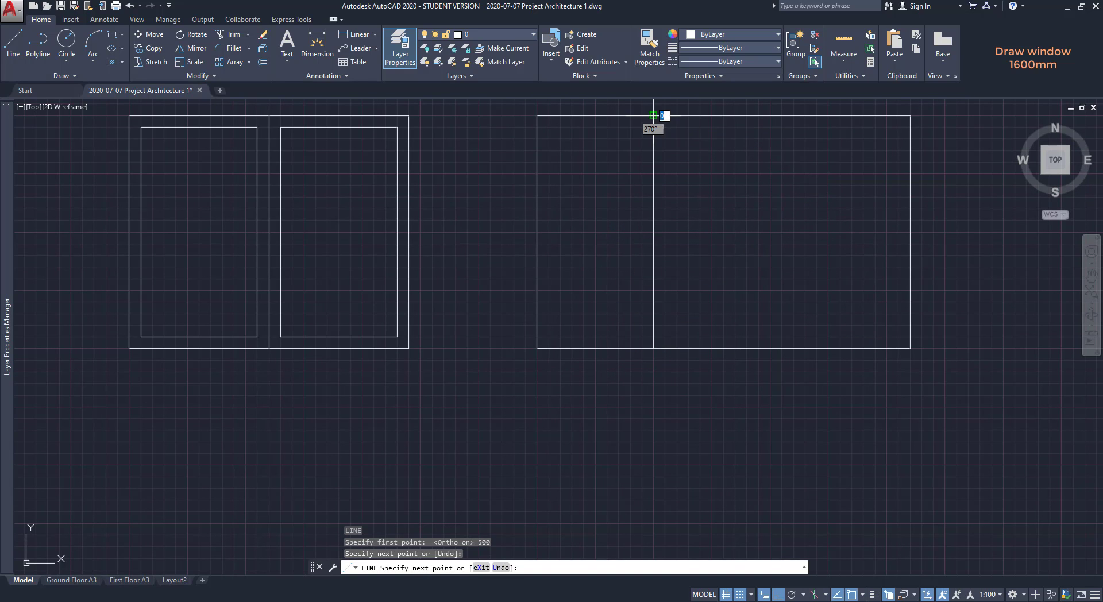
key(Escape)
Draw a second vertical divider 600 mm to the right of the first, from the window's bottom edge to its top edge.
text(l)
key(Return)
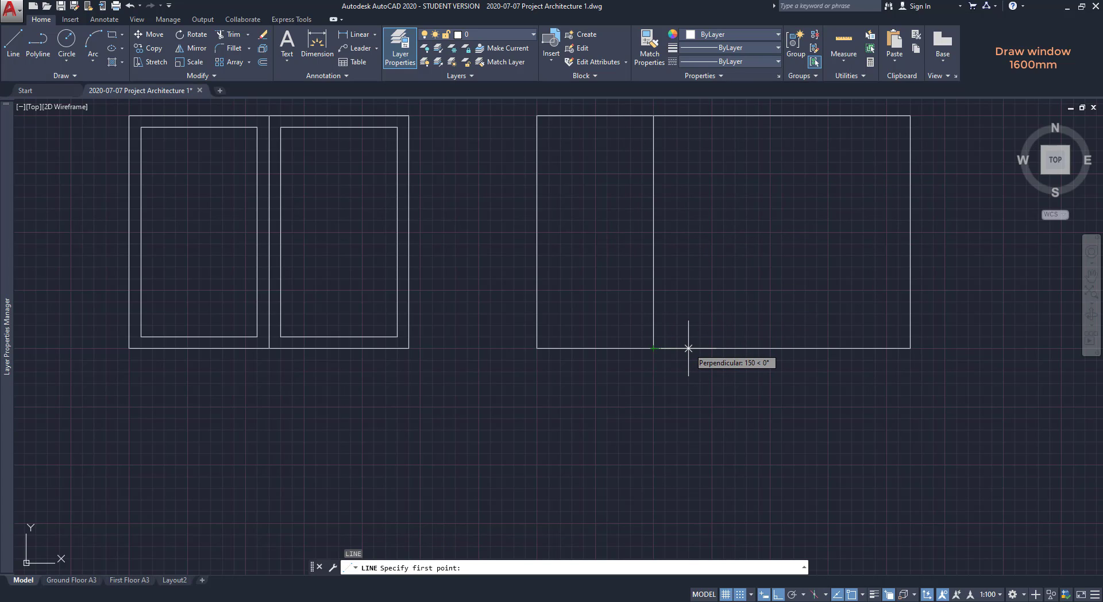
text(600)
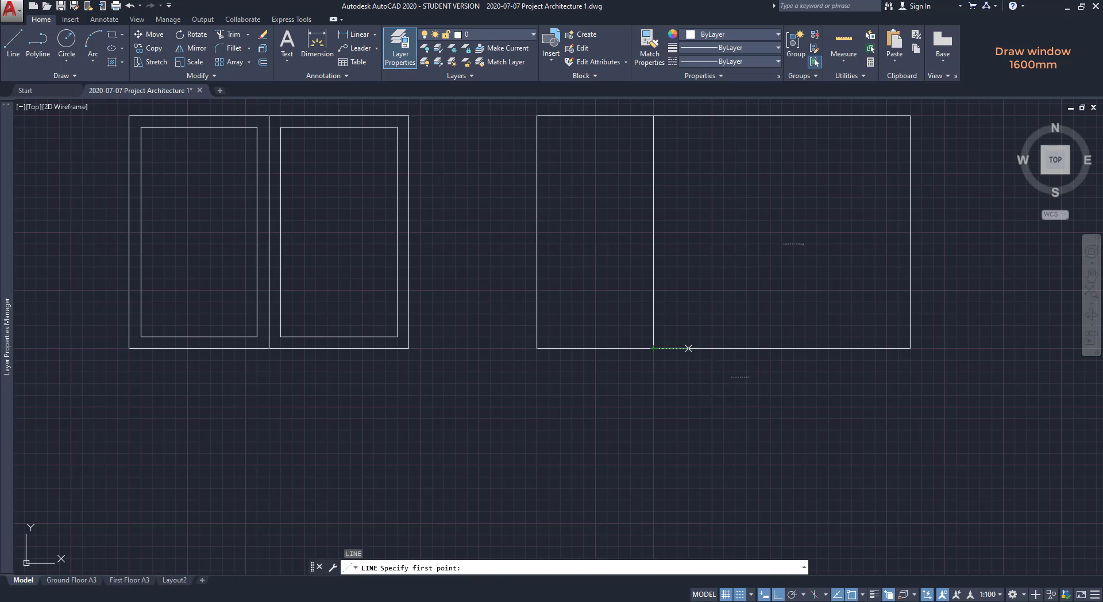
key(Return)
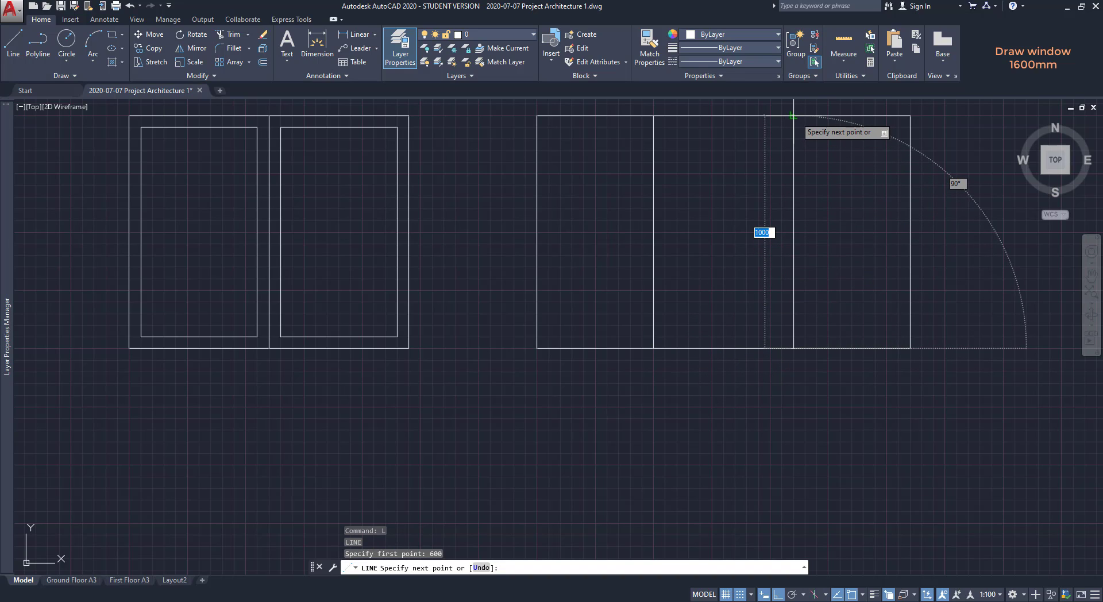
click(793, 116)
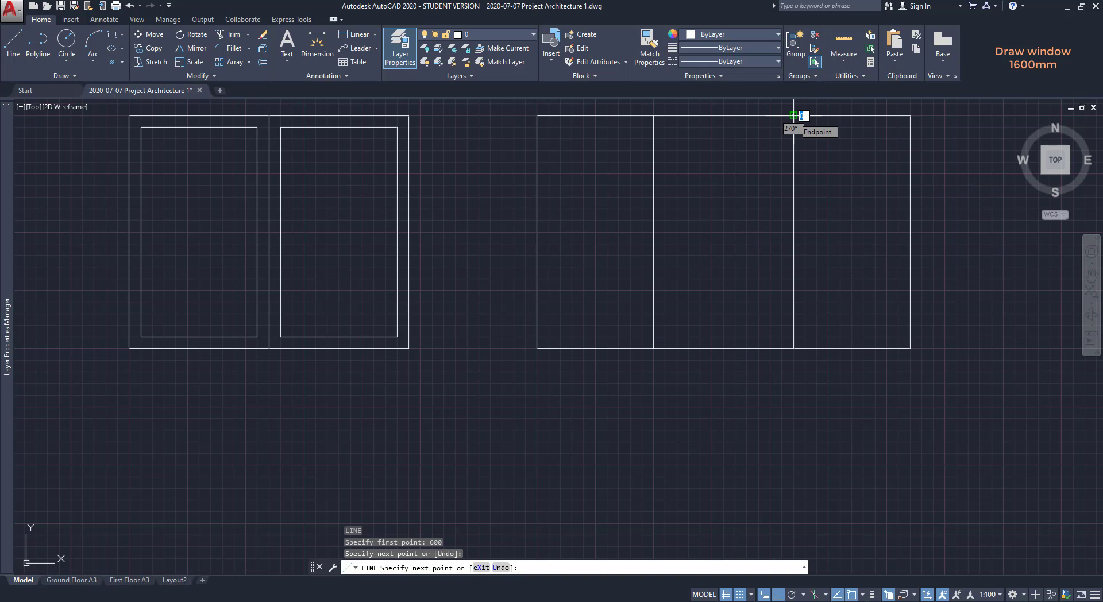
key(Escape)
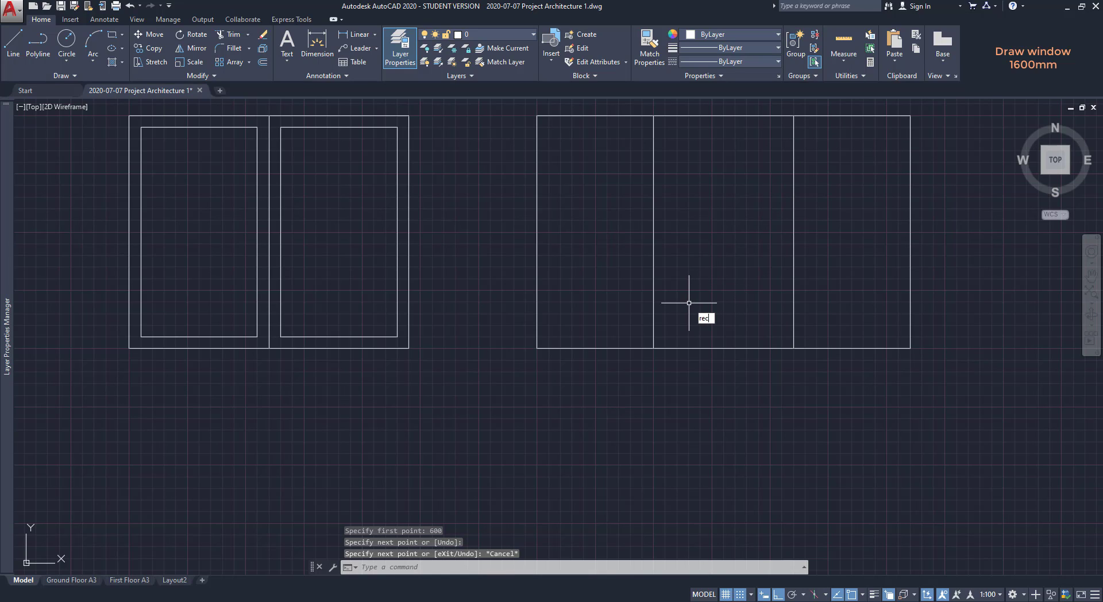
Draw the left pane of the 1600 mm window as a rectangle inset 50 mm from the frame and the first divider.
key(Return)
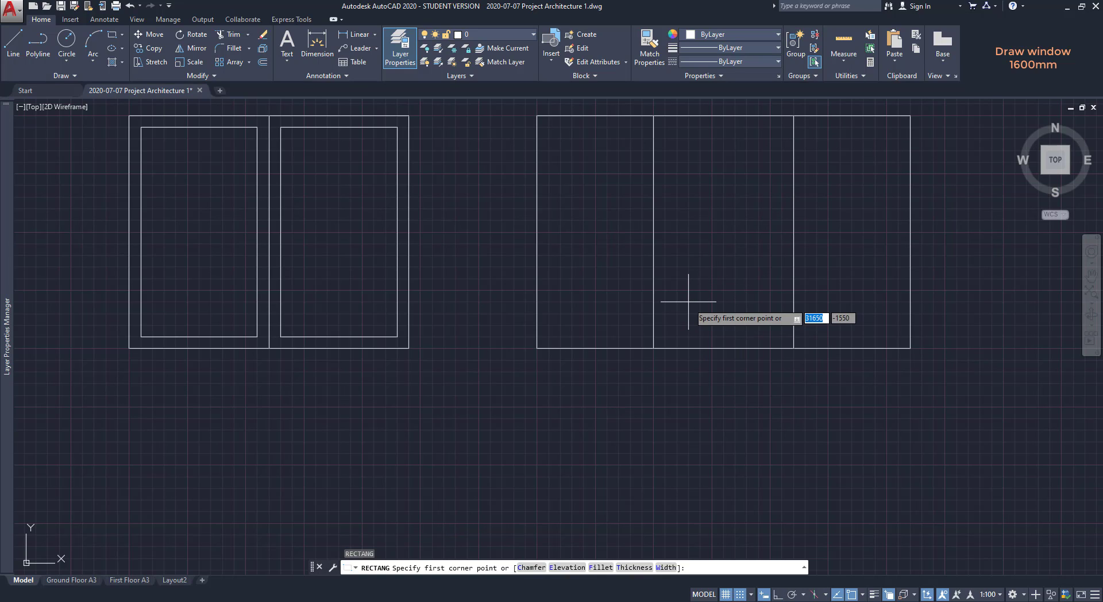
scroll(547, 349, up, 5)
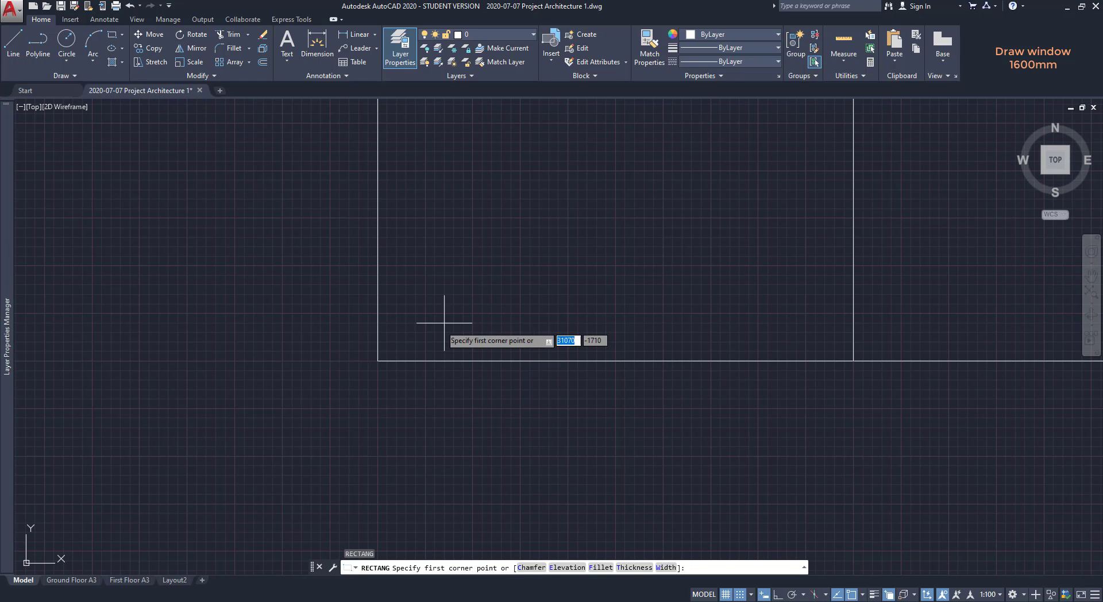
click(425, 314)
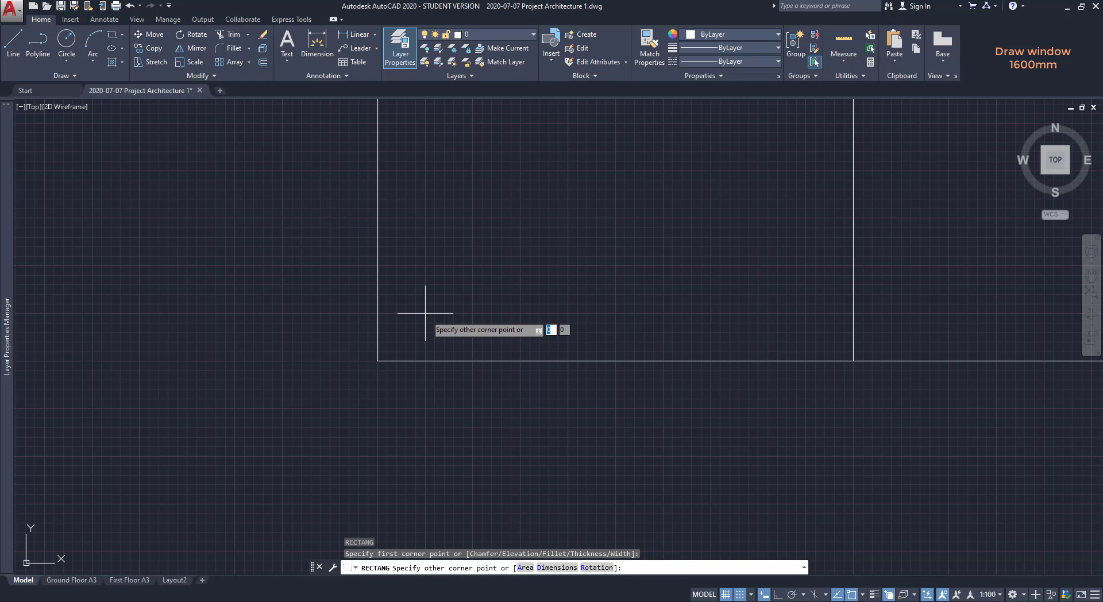
scroll(428, 310, down, 5)
scroll(430, 308, down, 2)
scroll(493, 172, up, 7)
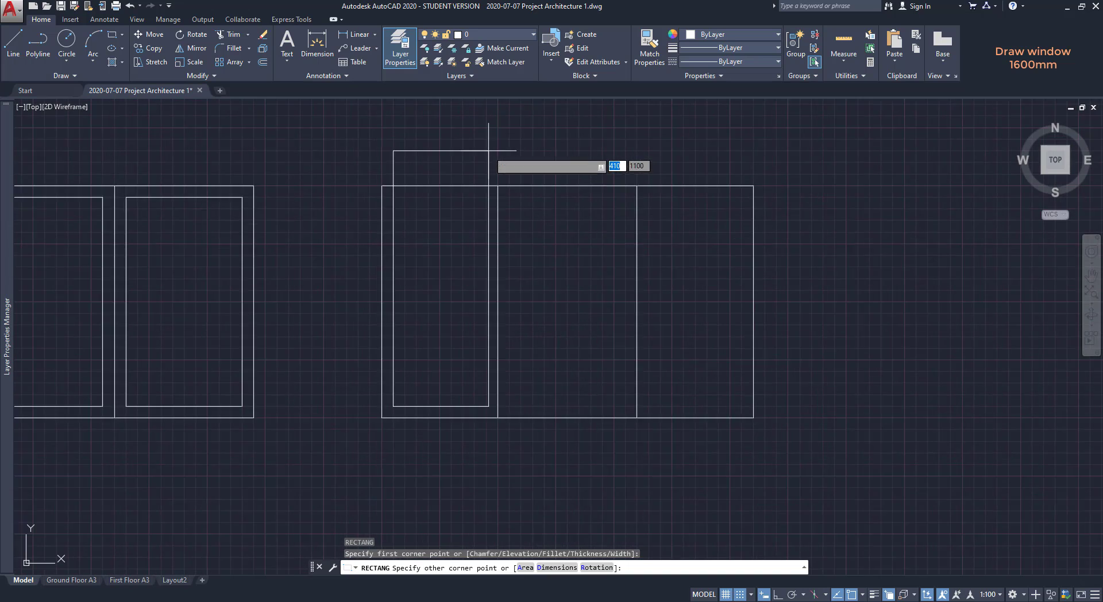
scroll(494, 227, up, 3)
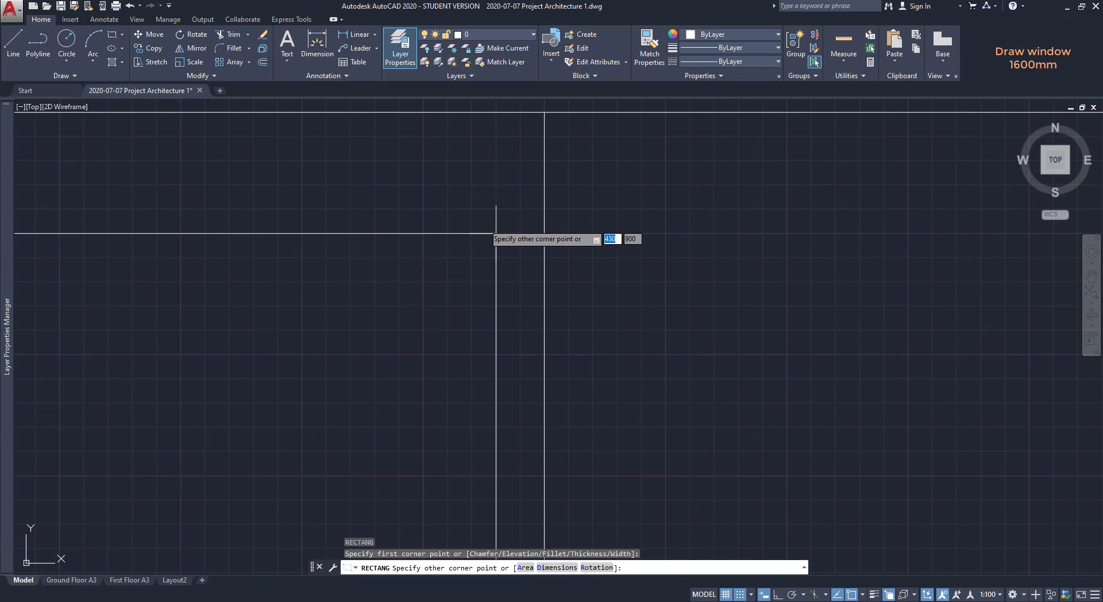
click(423, 225)
Draw the middle pane as a rectangle inset 50 mm from both dividers and from the frame's top and bottom edges.
scroll(424, 224, down, 2)
scroll(425, 224, down, 4)
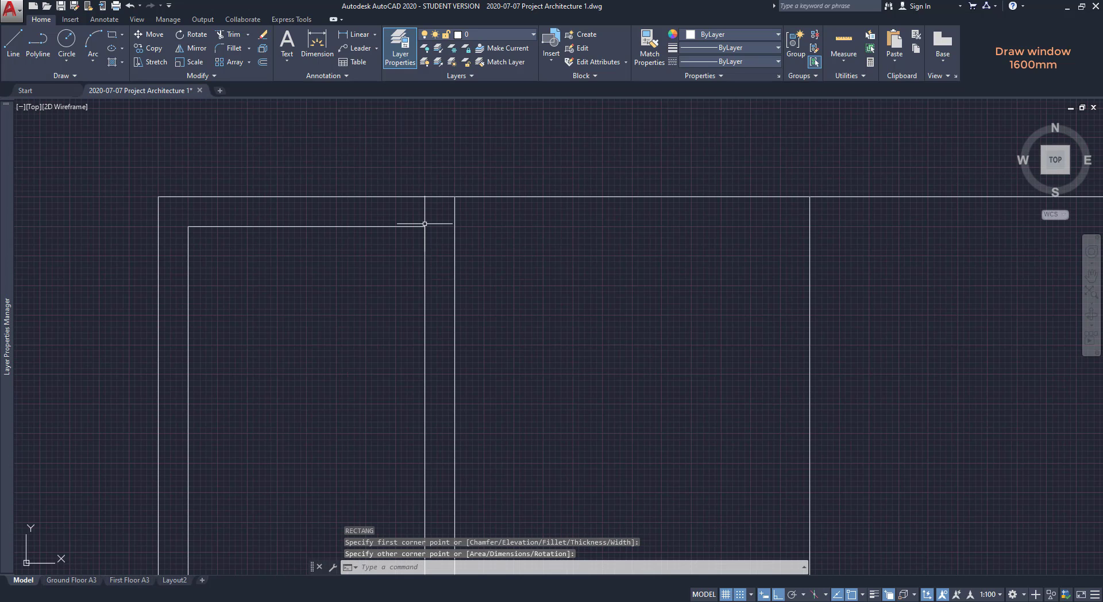
text(rec)
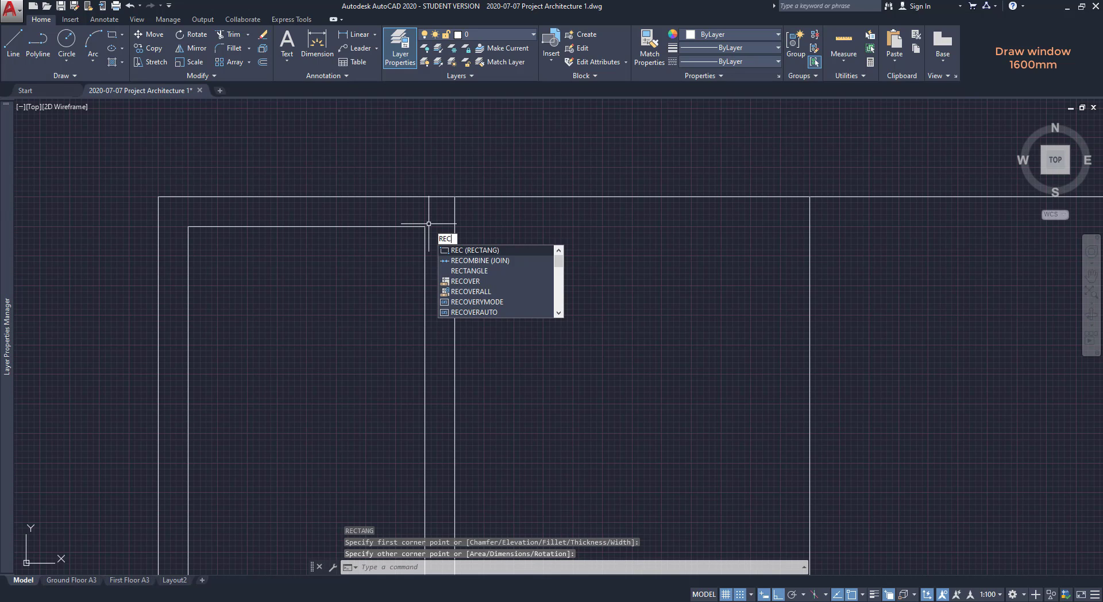
key(Return)
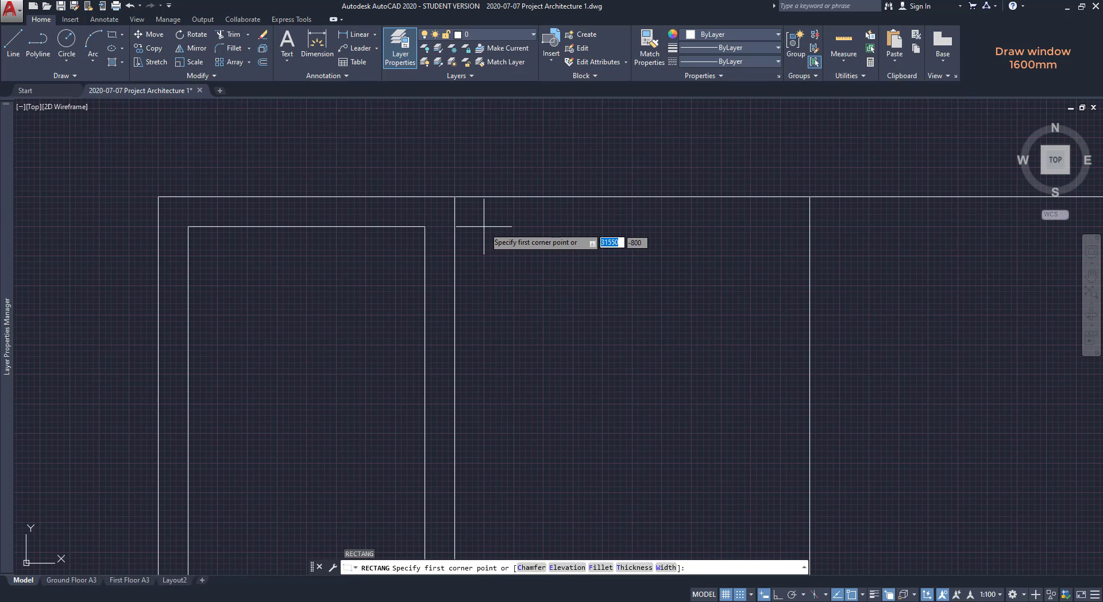
scroll(486, 227, up, 2)
click(484, 225)
scroll(483, 226, down, 3)
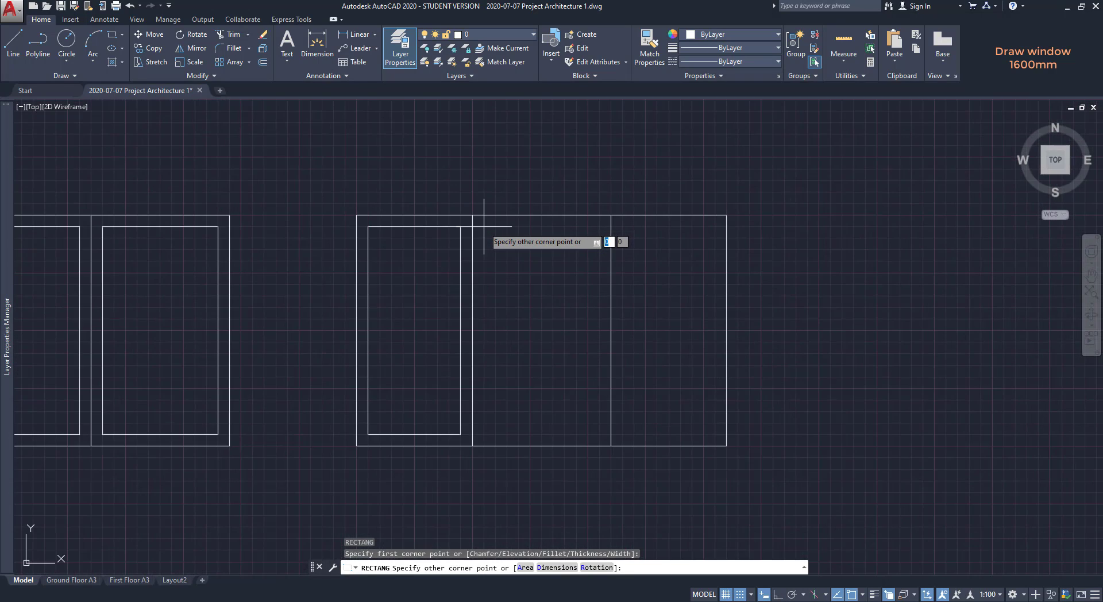
scroll(587, 437, up, 2)
scroll(587, 437, up, 4)
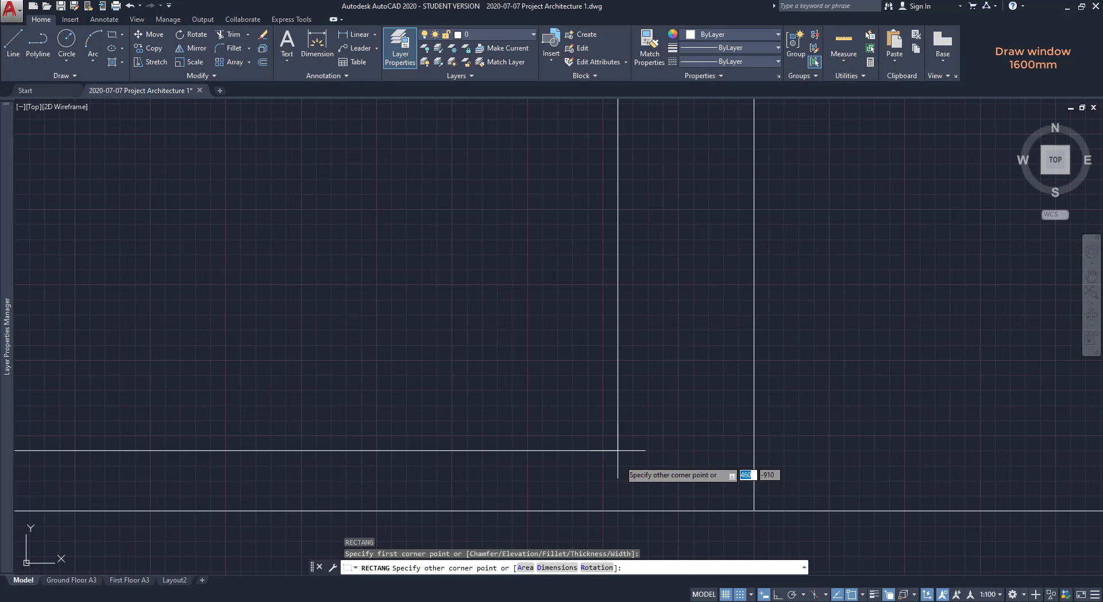
click(684, 429)
Mirror the left pane rectangle across the 1600 mm window's vertical centre line, keeping the original.
scroll(522, 344, down, 5)
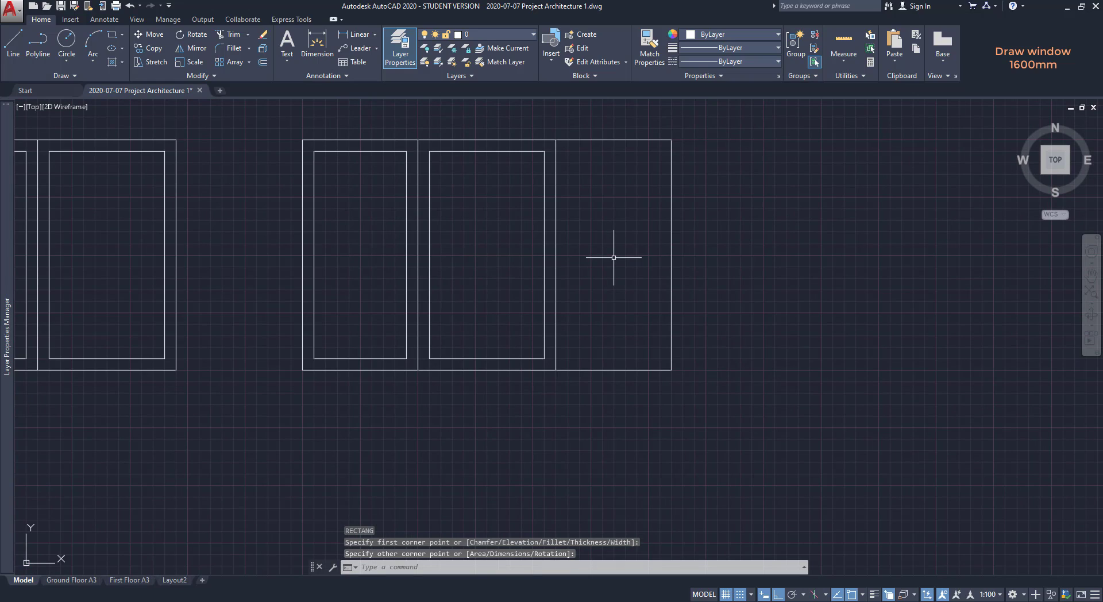
text(mi)
key(Return)
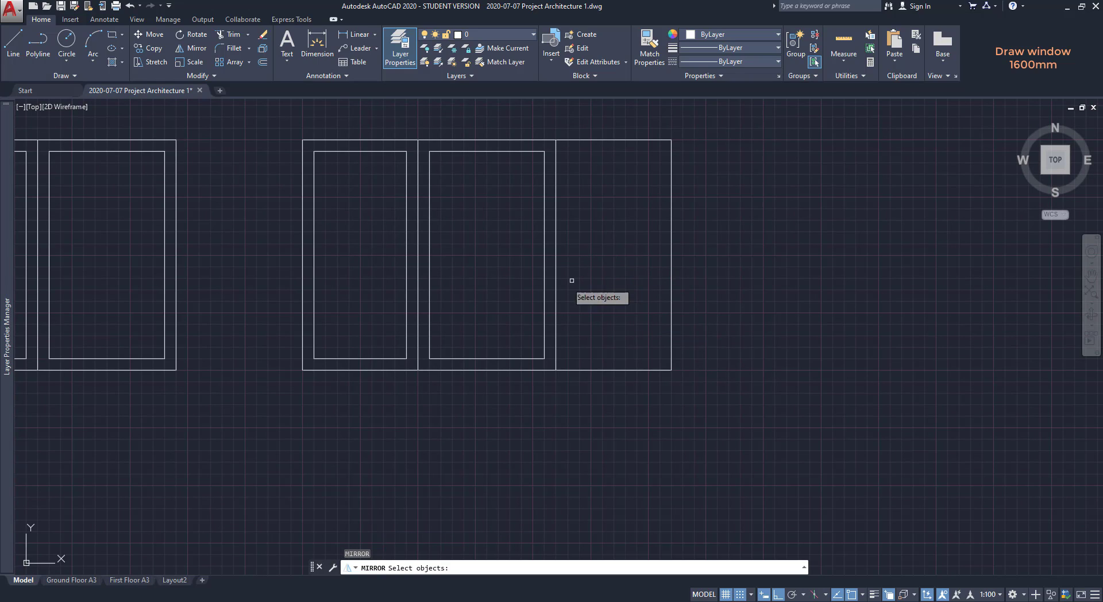
click(406, 351)
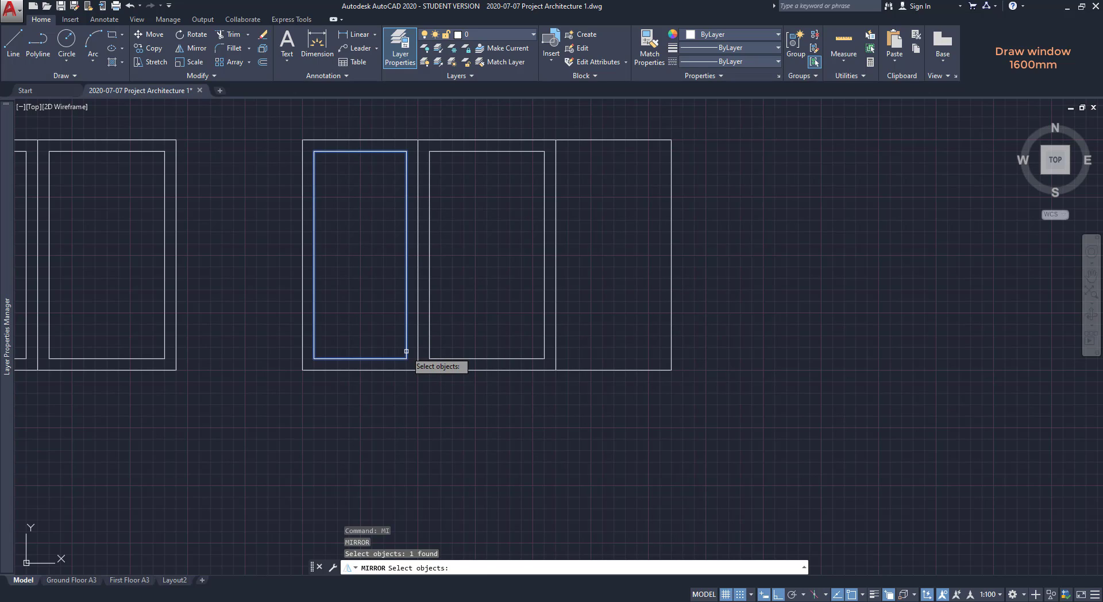
key(Return)
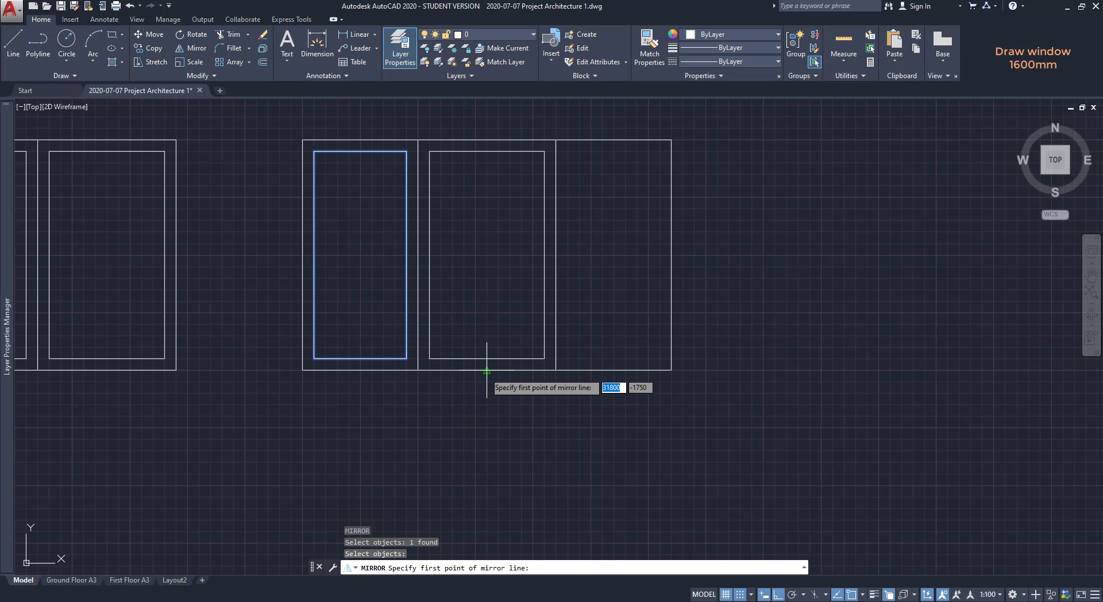
click(487, 370)
click(490, 316)
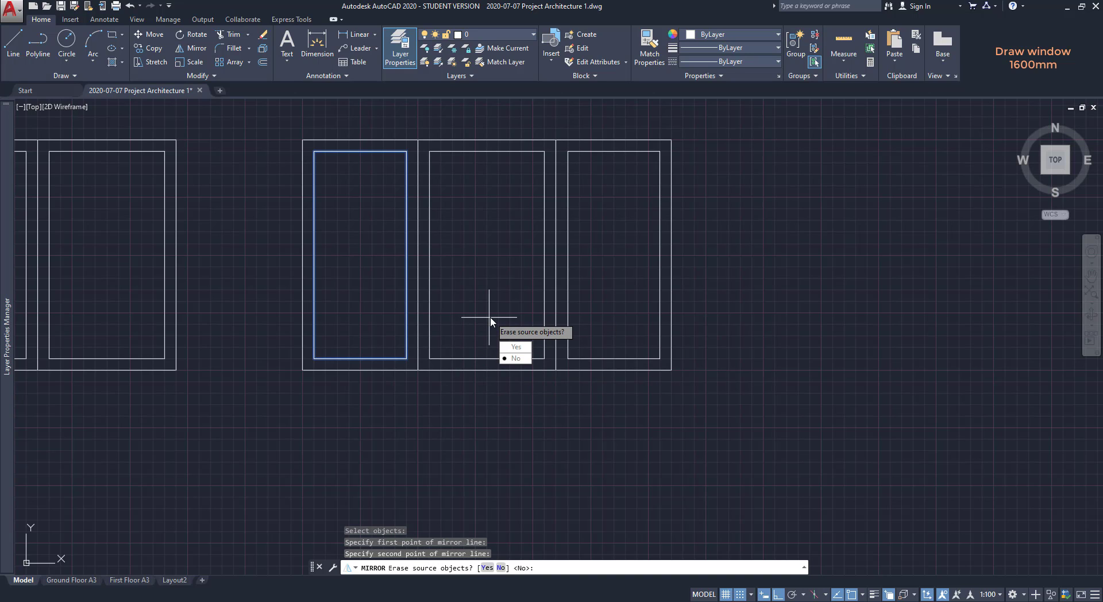
key(Return)
Start a new block definition and name it "window1200 elevation".
scroll(517, 294, down, 2)
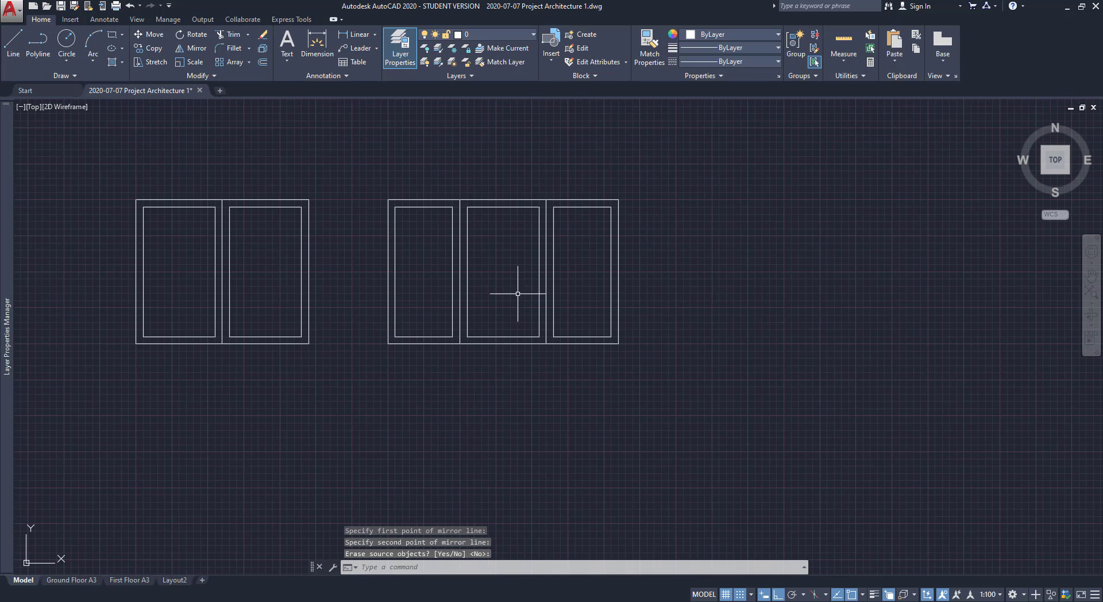
scroll(518, 293, down, 2)
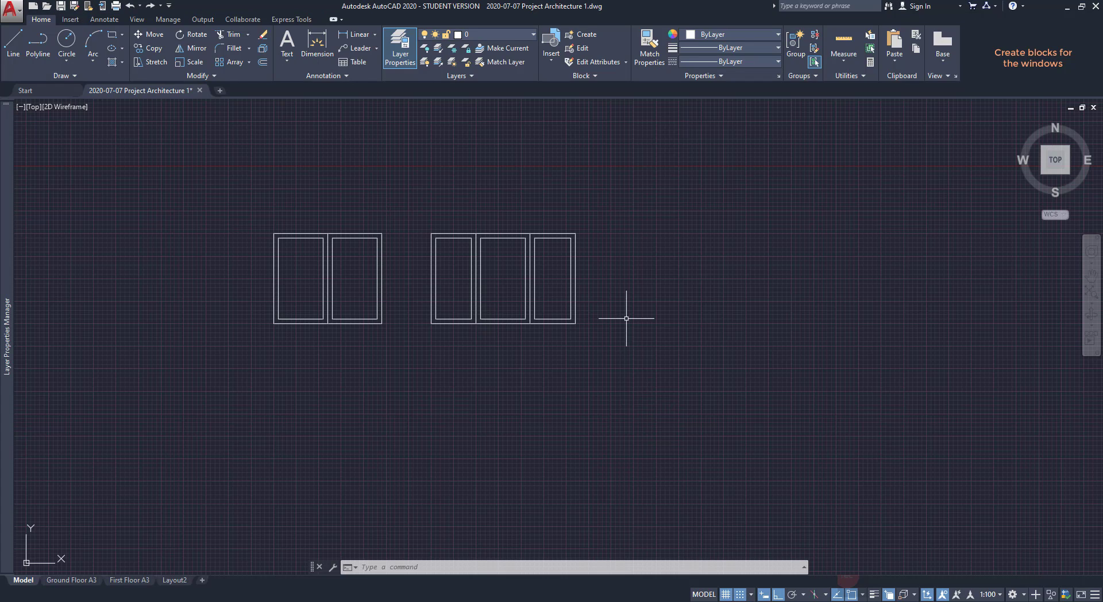
click(591, 33)
text(window)
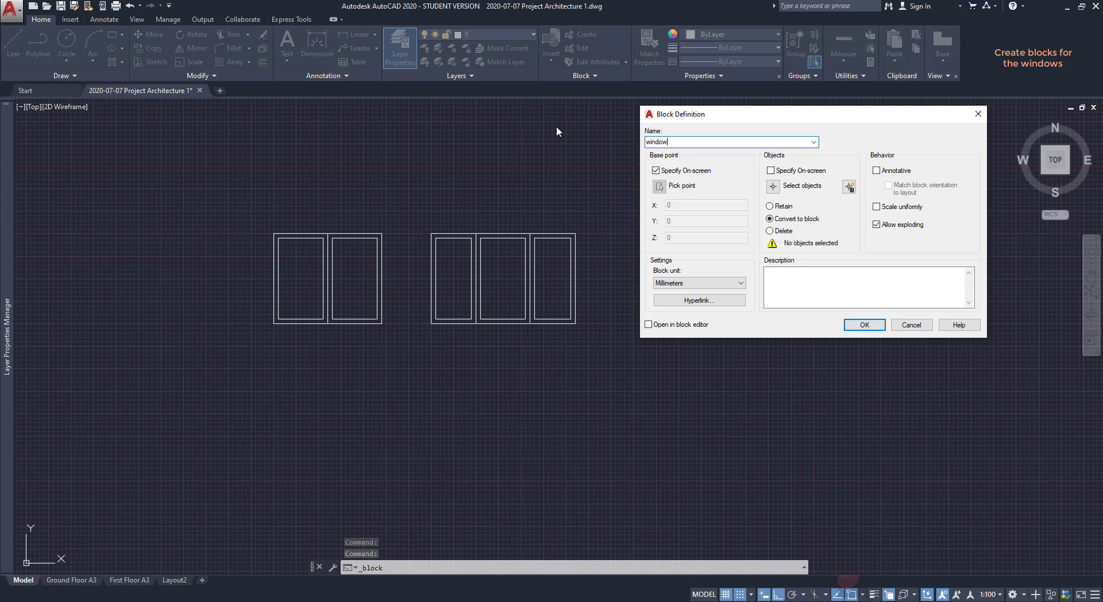
text(1200)
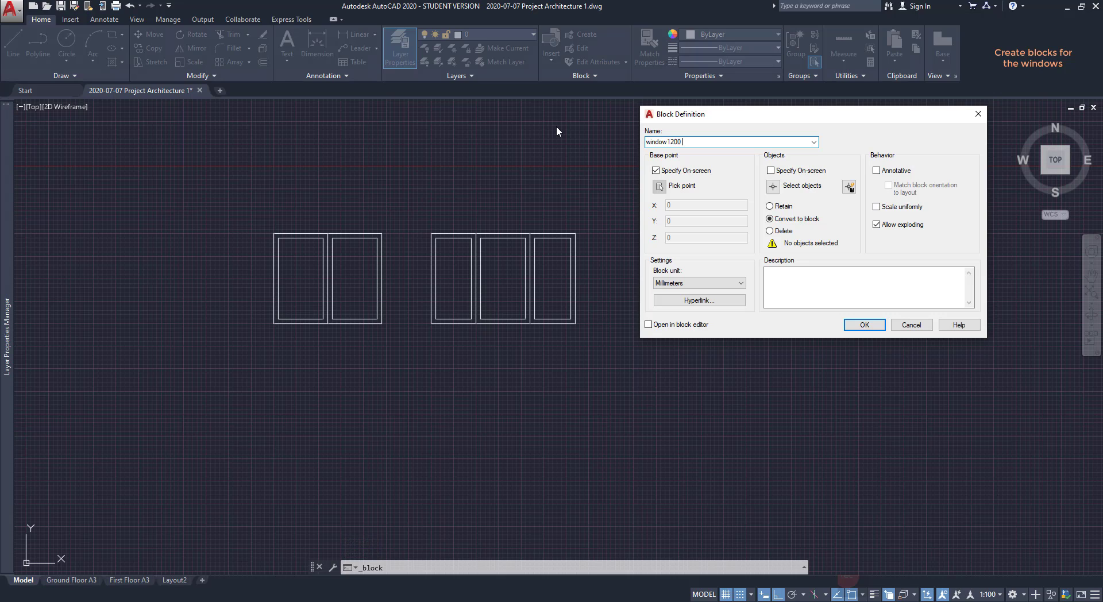
text( e)
text(lve)
key(BackSpace)
key(BackSpace)
text(evation)
Select all objects of the two-pane 1200 mm window as the contents of the block.
click(874, 330)
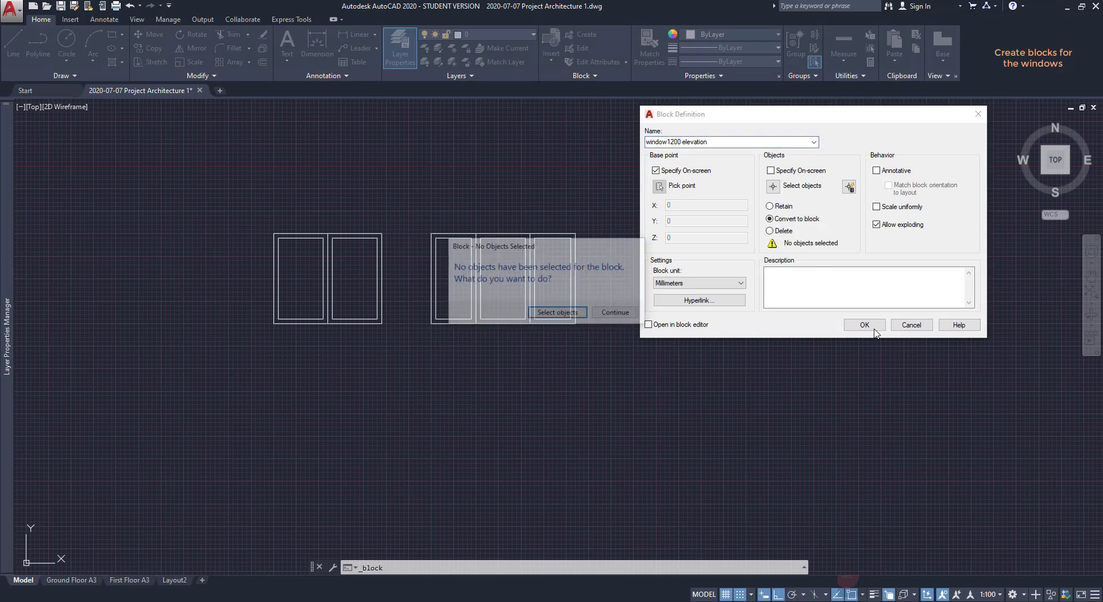
click(556, 312)
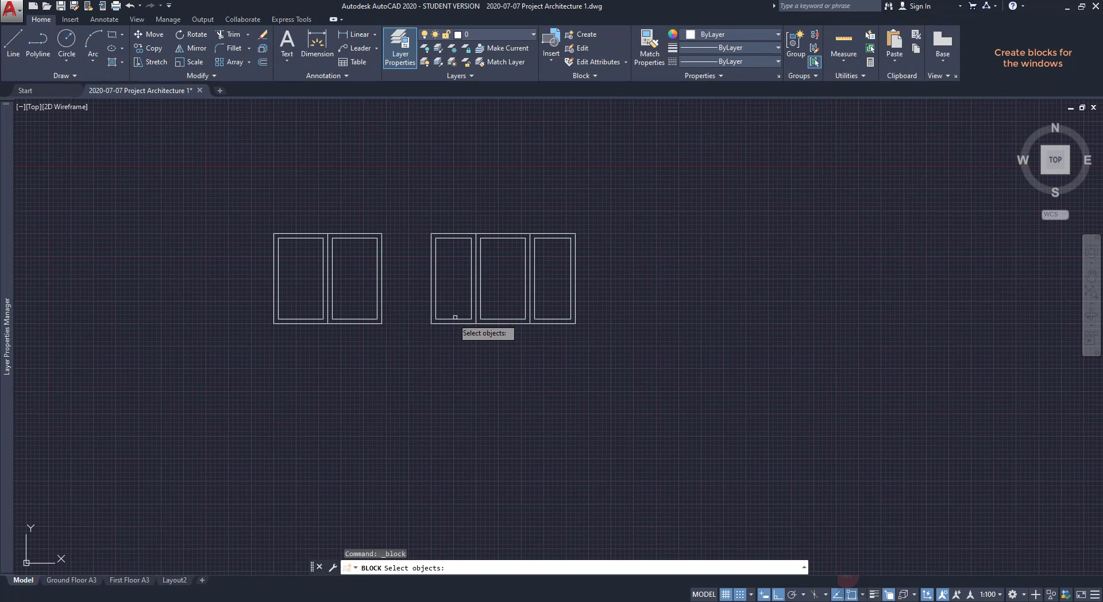
click(393, 336)
click(251, 223)
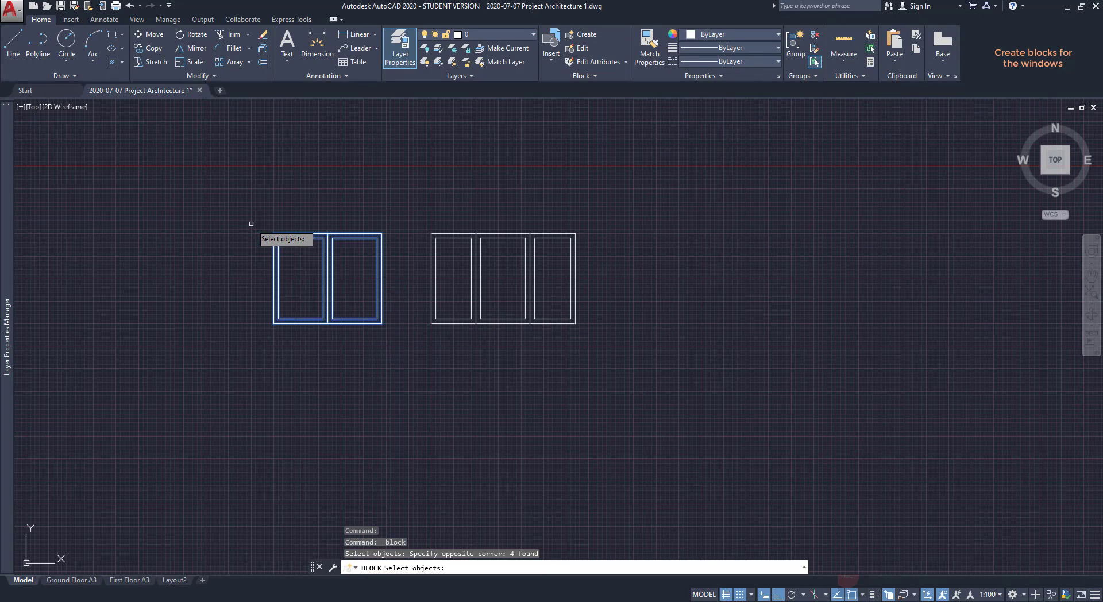
key(Return)
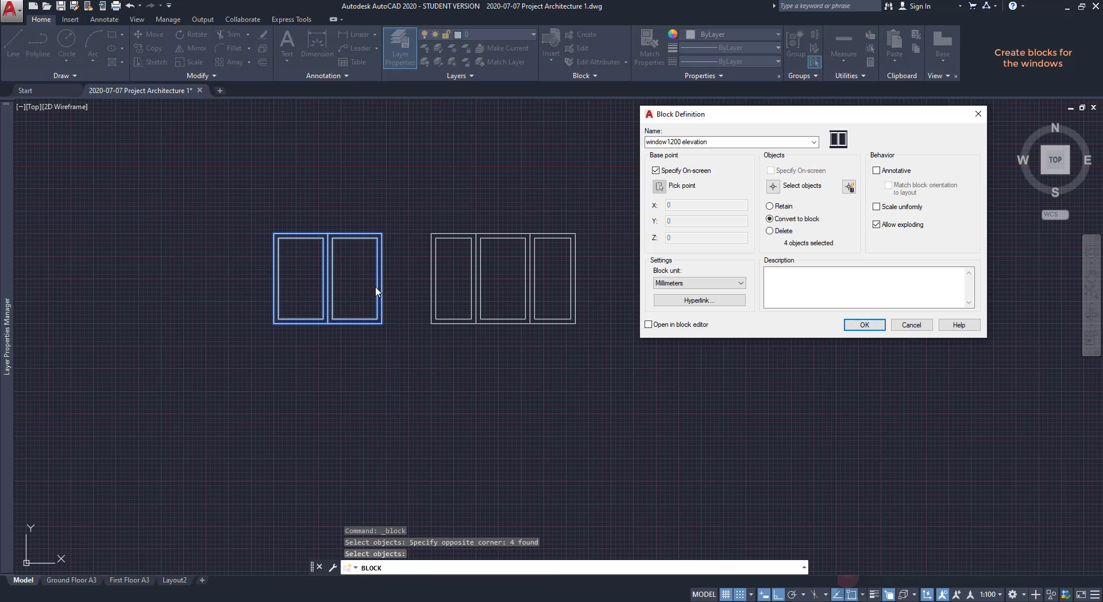
Complete the "window1200 elevation" block with the window's lower-left outer corner as its insertion base point.
click(864, 325)
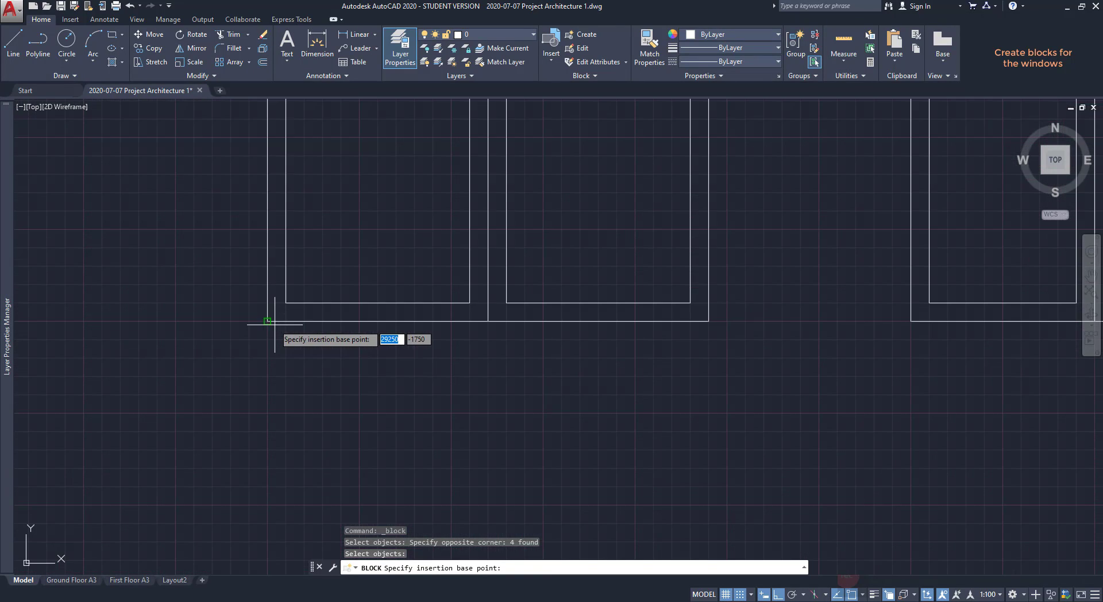
scroll(267, 321, up, 6)
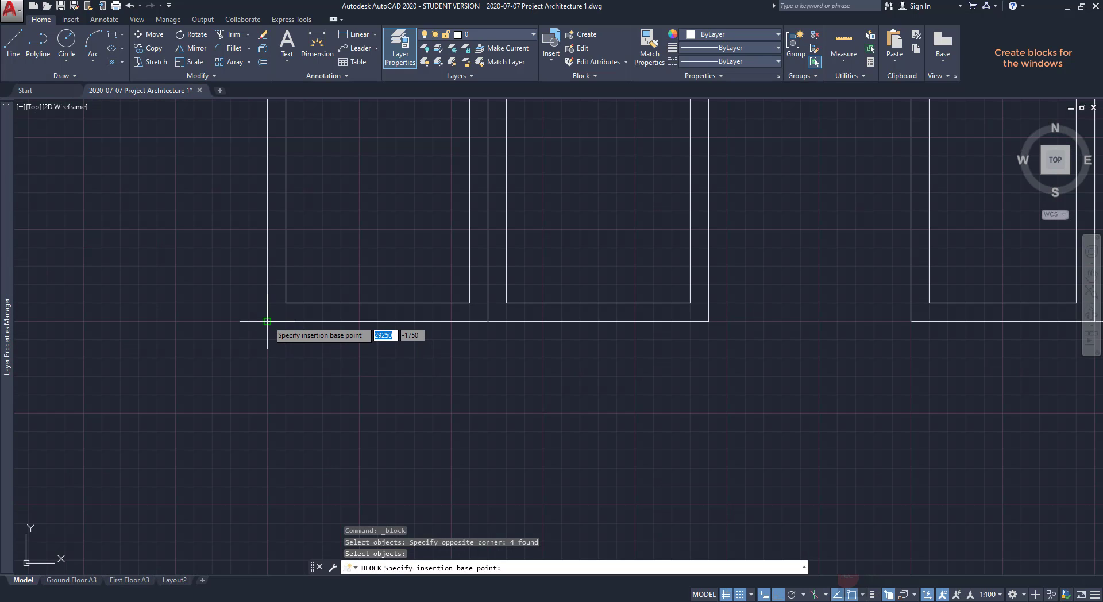
click(267, 321)
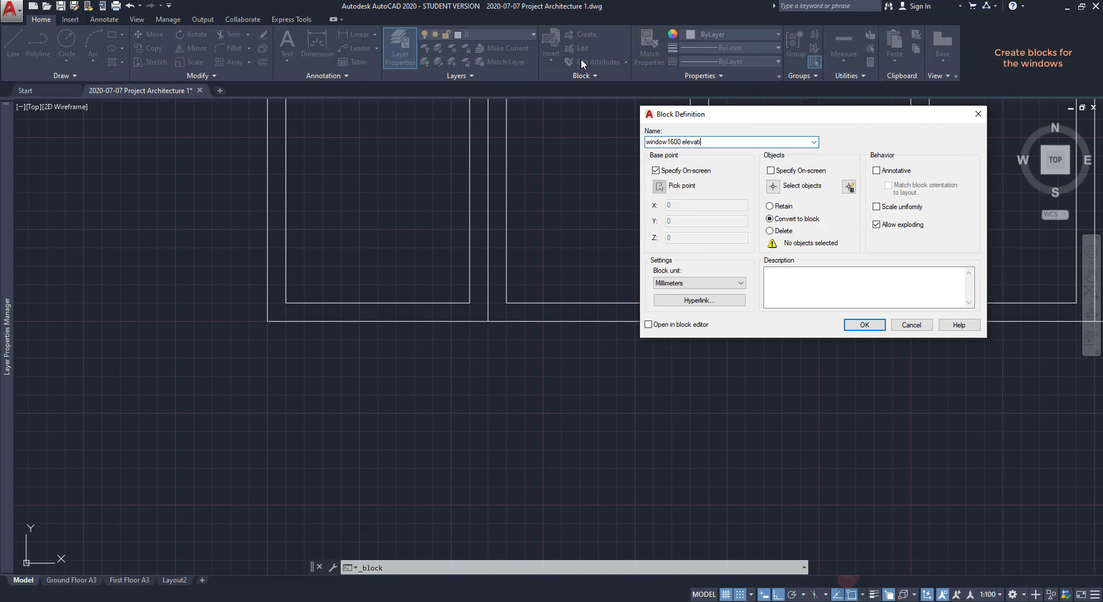
Define a second block named "window1600 elevation" with all objects of the three-pane window as its contents.
click(774, 186)
scroll(768, 192, down, 3)
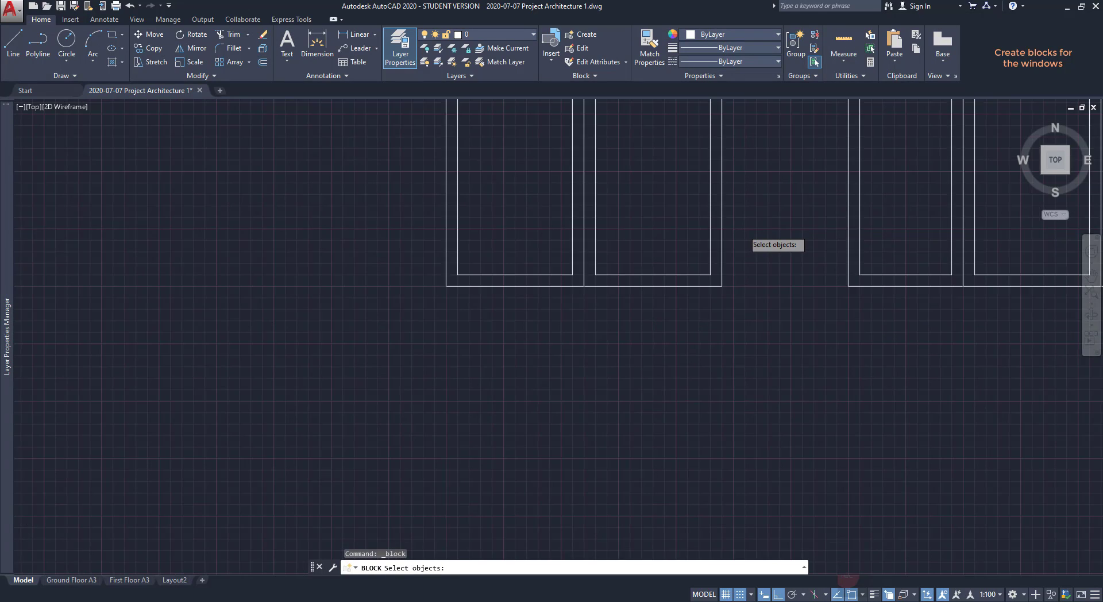
click(1058, 303)
click(779, 107)
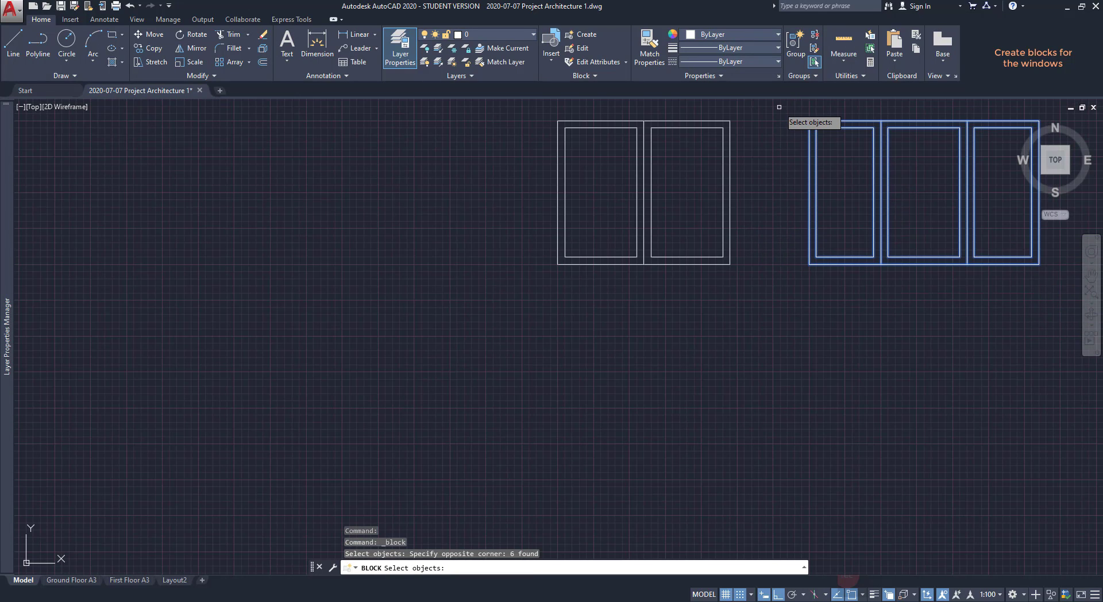
key(Return)
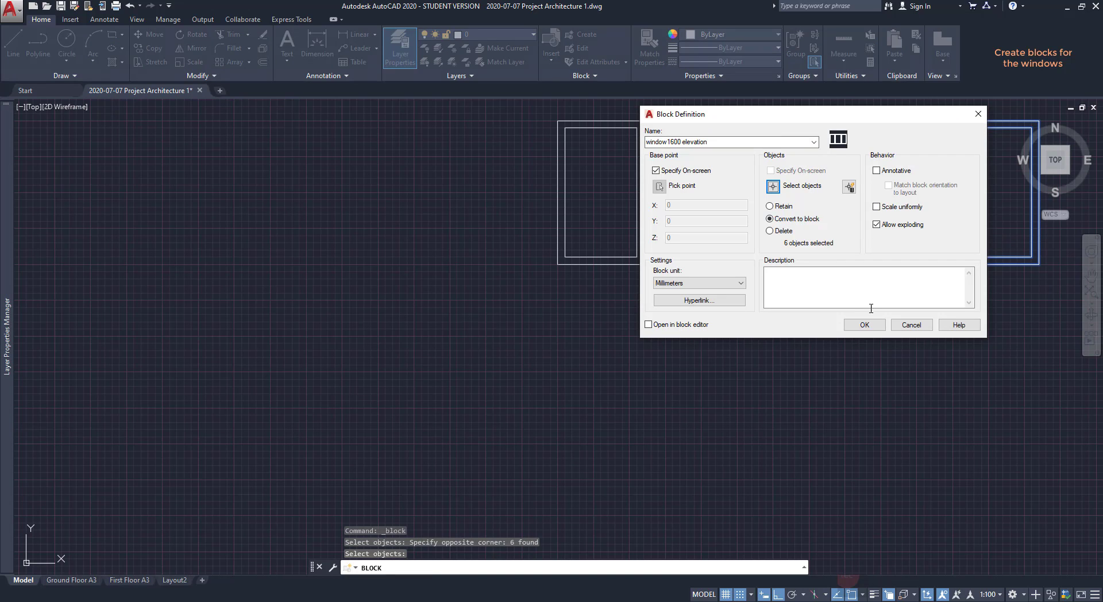
Complete the 1600 mm window block with the frame's lower-left outer corner as its insertion base point.
click(865, 325)
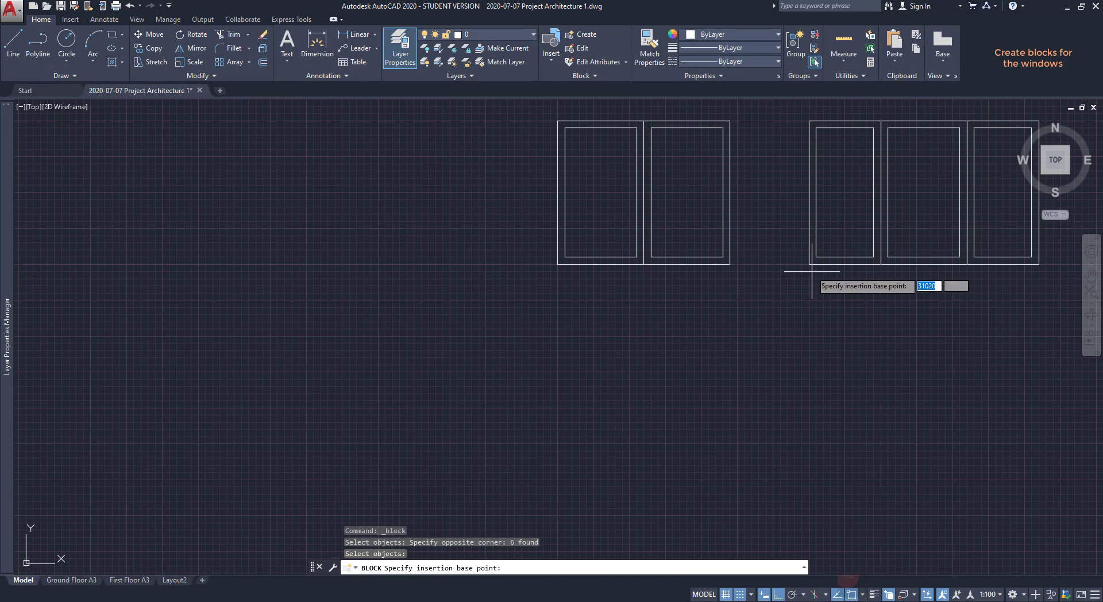
scroll(796, 267, up, 2)
scroll(812, 257, up, 4)
click(812, 253)
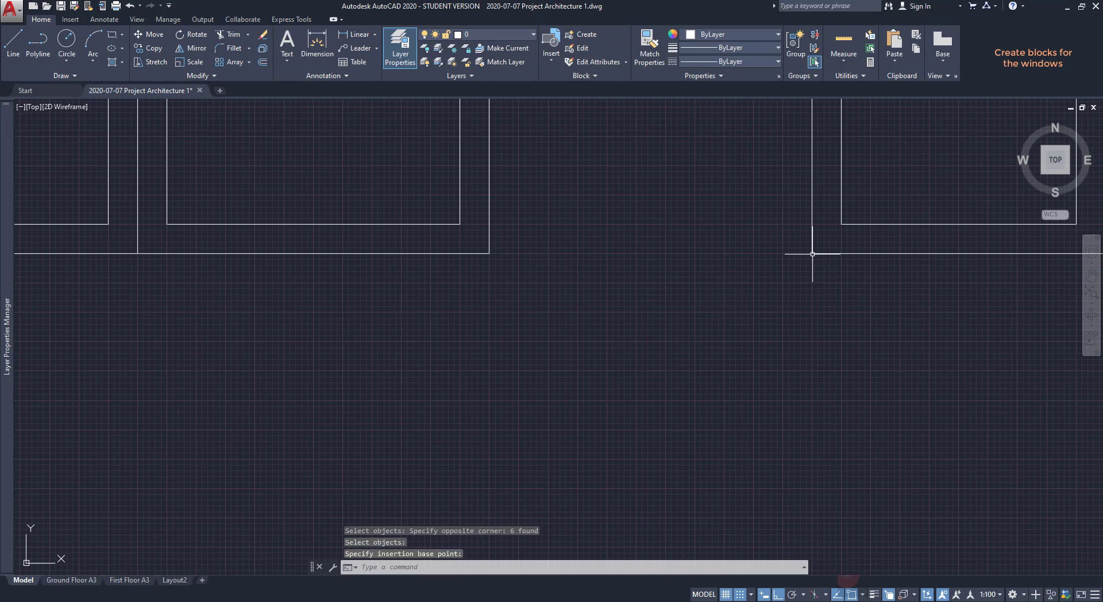
scroll(655, 267, down, 5)
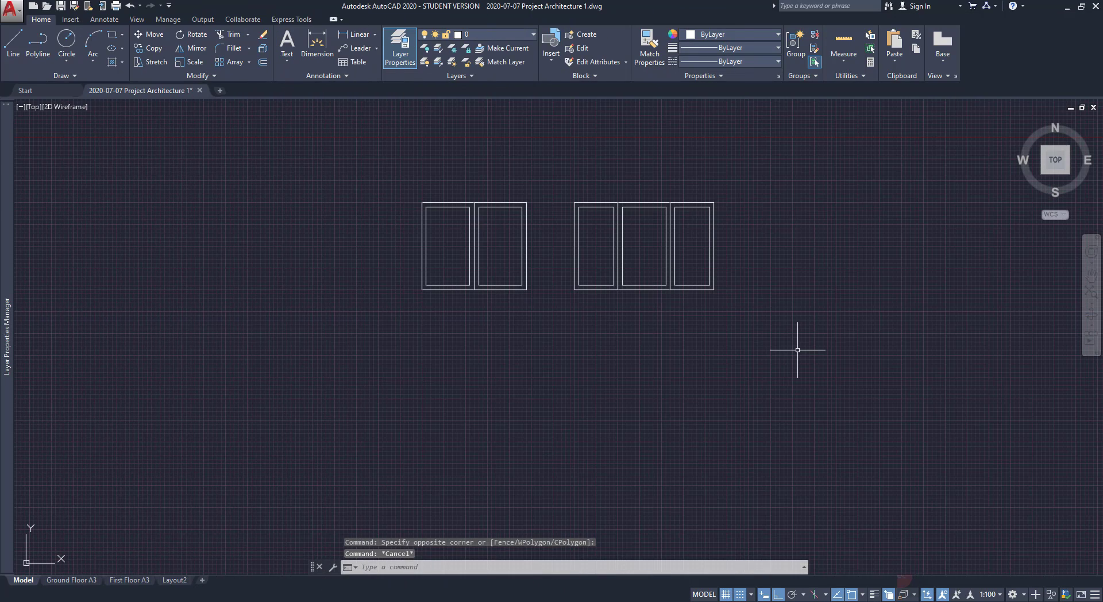
Assign both window blocks to the windows layer and turn off the grid display.
click(797, 350)
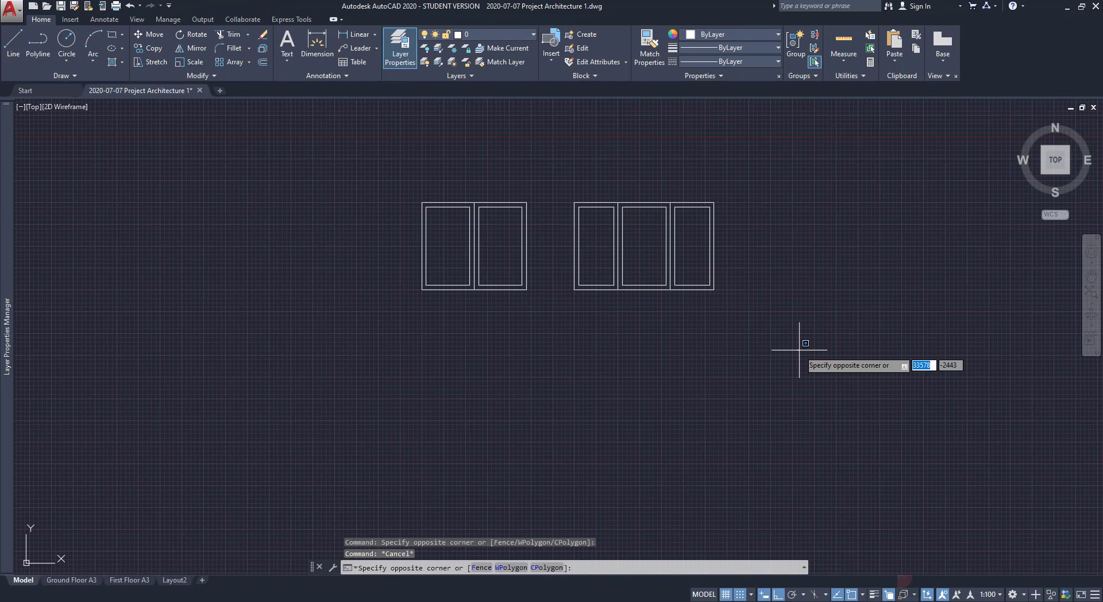
click(357, 155)
click(510, 34)
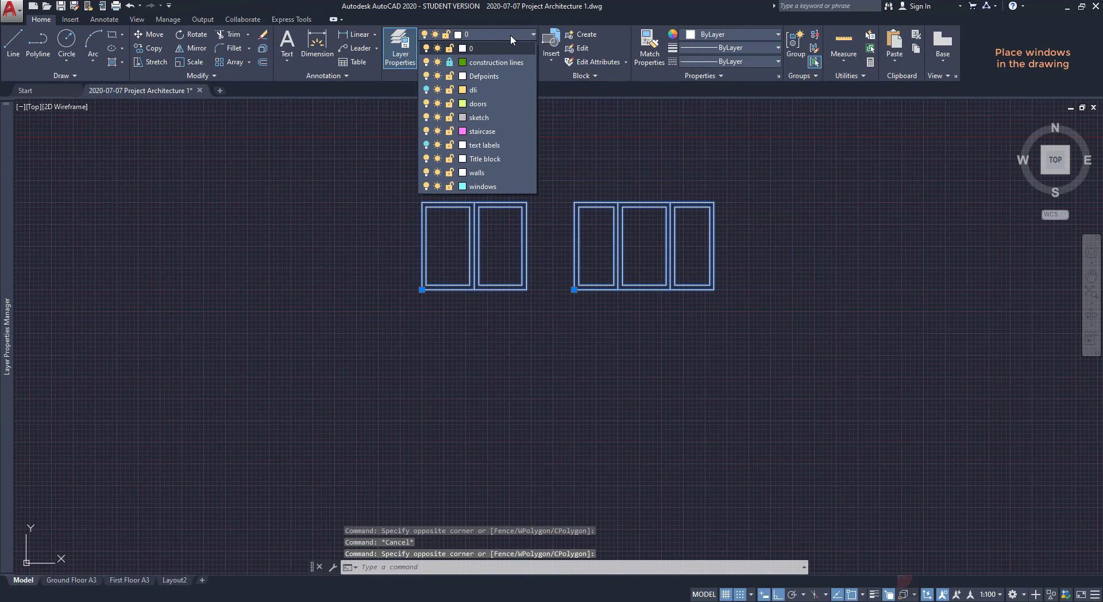
click(483, 186)
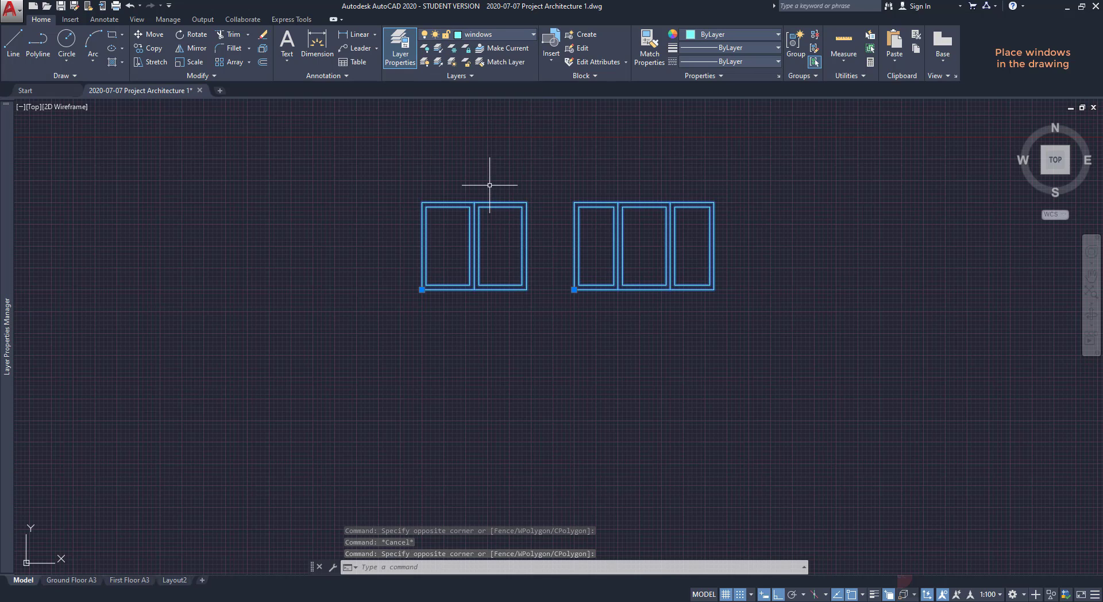
key(Escape)
scroll(833, 236, down, 6)
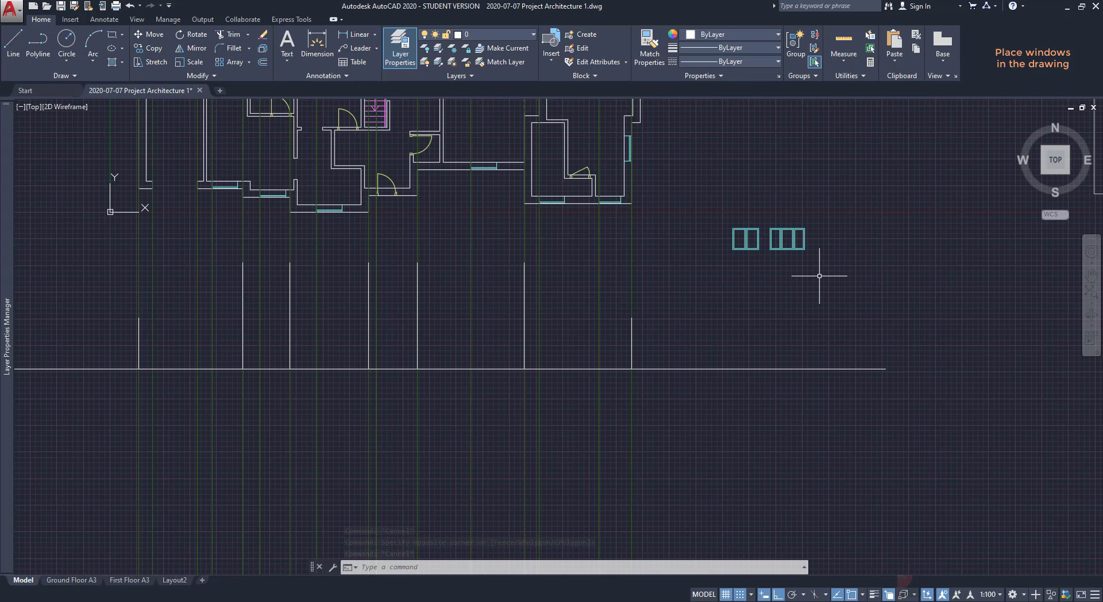
click(726, 594)
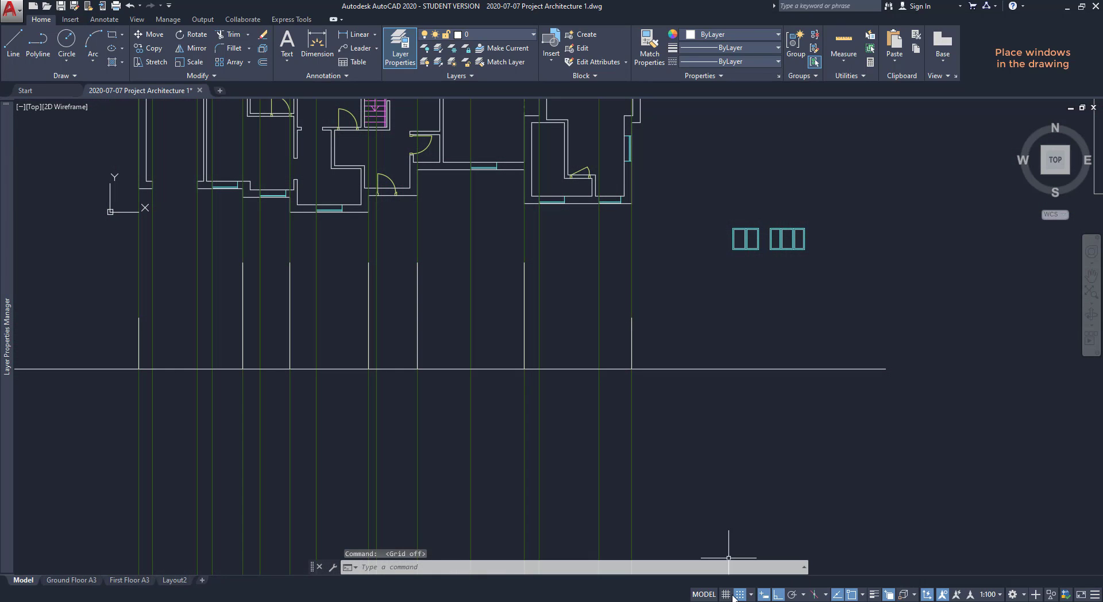
Copy the two-pane window block by its lower-left corner horizontally onto the left construction line of the leftmost front window.
scroll(730, 225, up, 5)
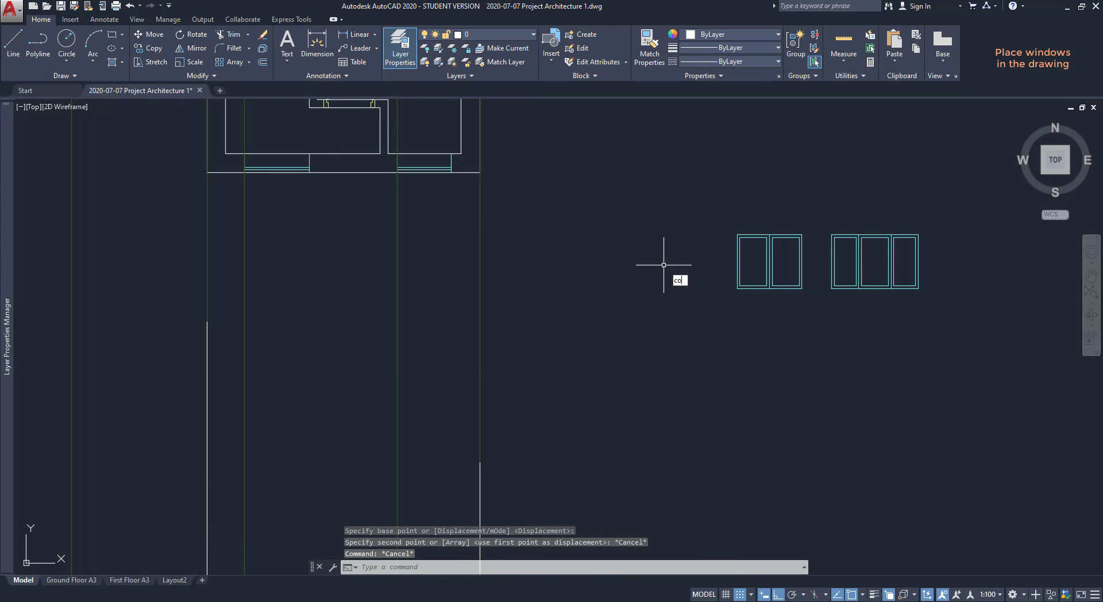
key(Return)
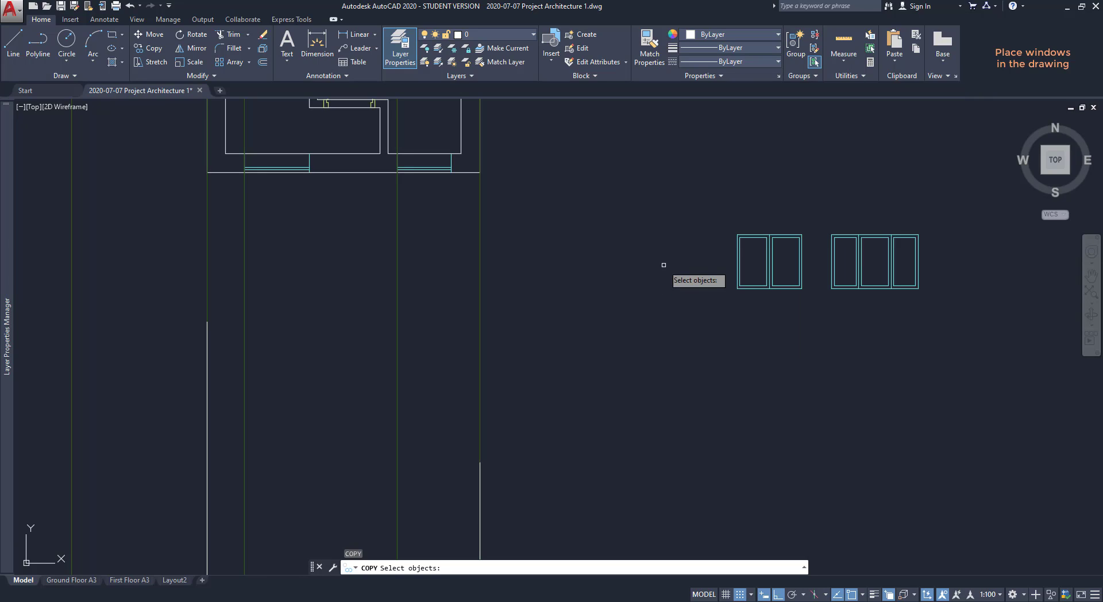
click(757, 289)
key(Return)
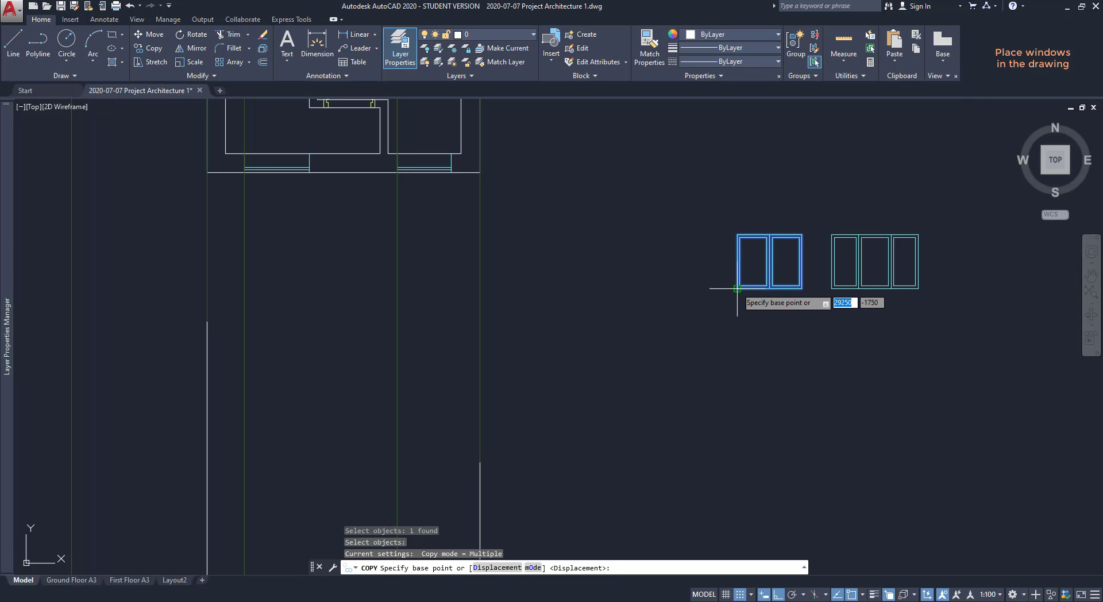
click(738, 289)
scroll(741, 290, down, 5)
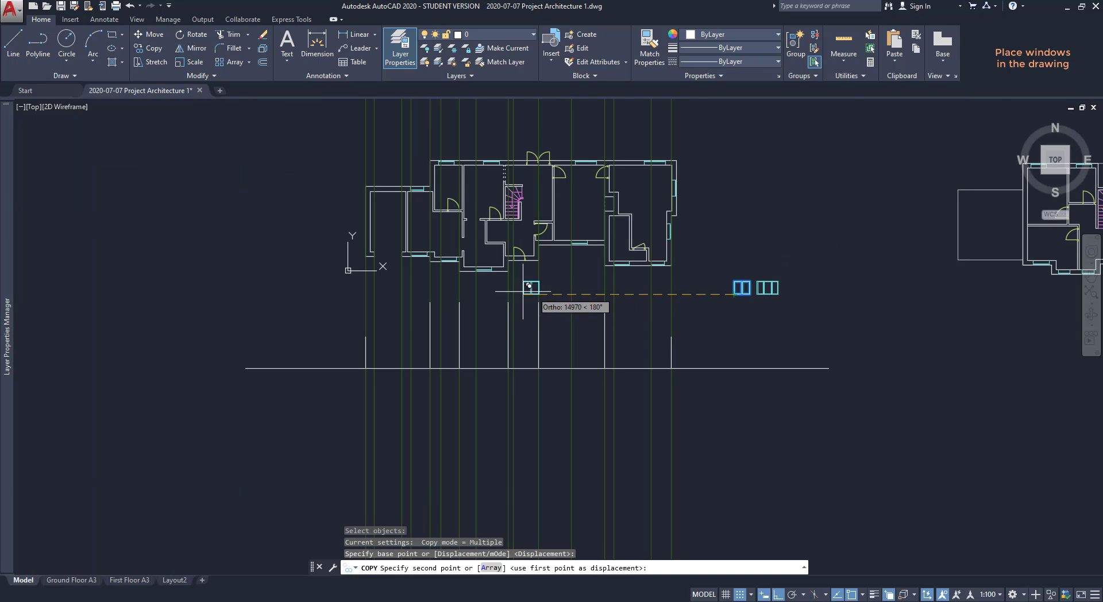
scroll(454, 288, up, 4)
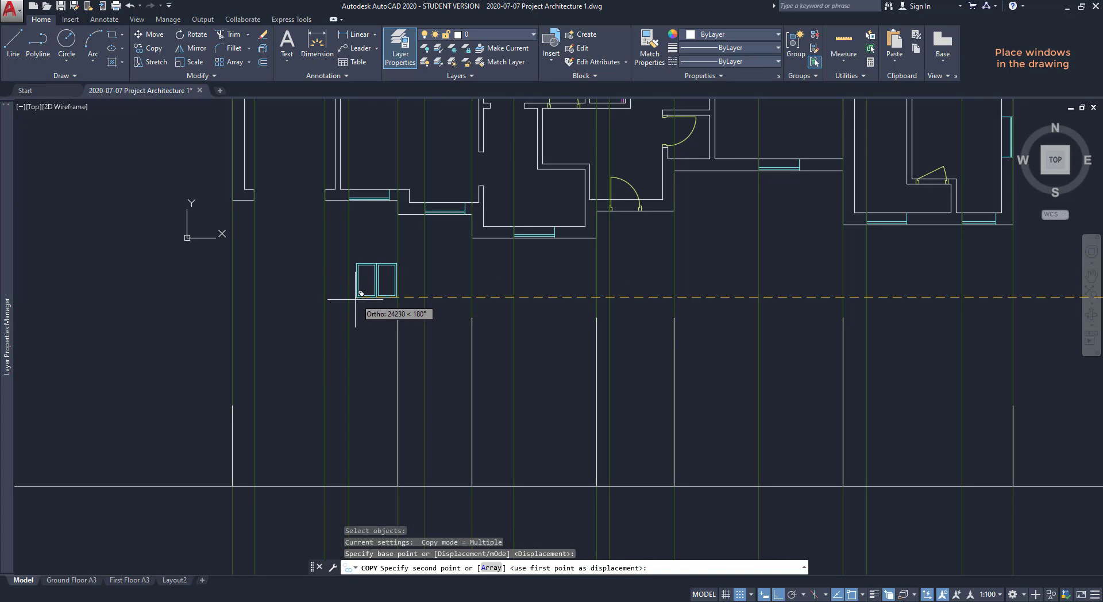
click(355, 293)
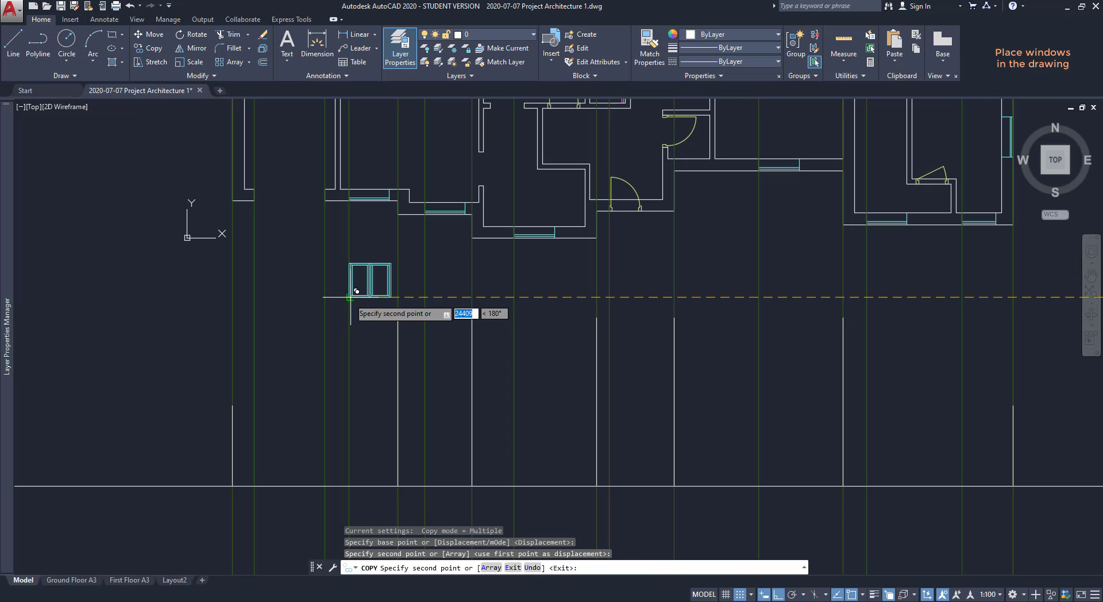
scroll(357, 293, up, 5)
scroll(357, 293, down, 3)
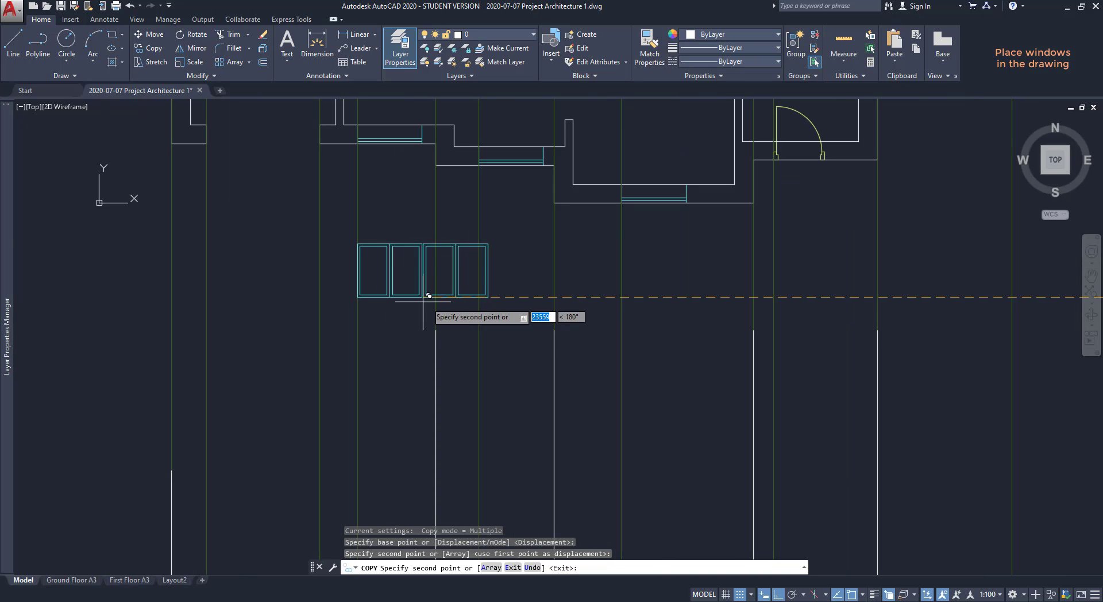
Place four more copies of the two-pane window on the left construction lines of the next four front windows.
click(484, 291)
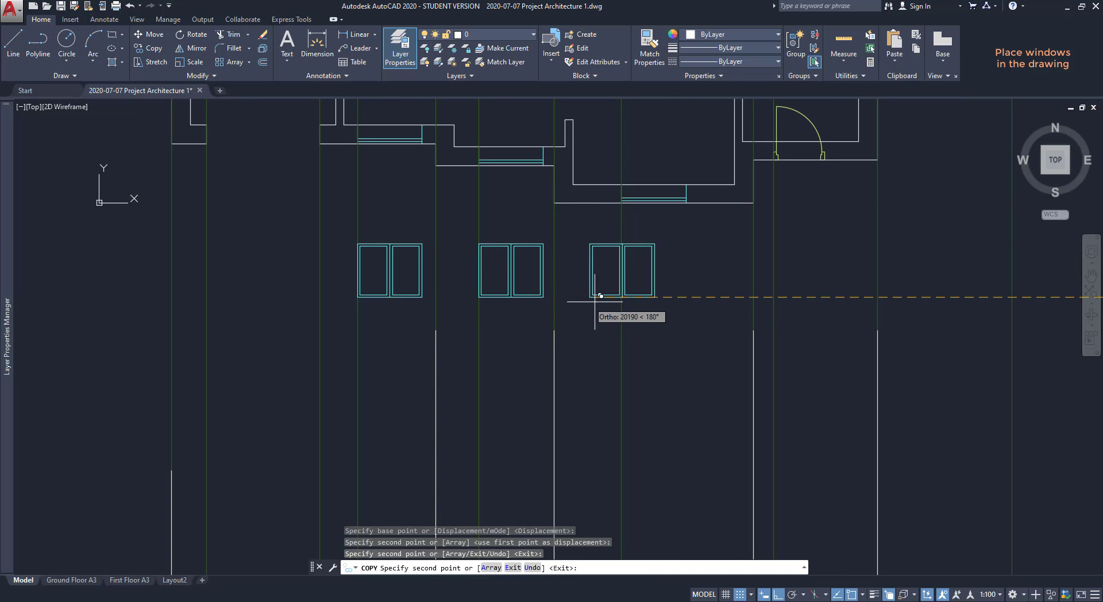
scroll(622, 297, down, 4)
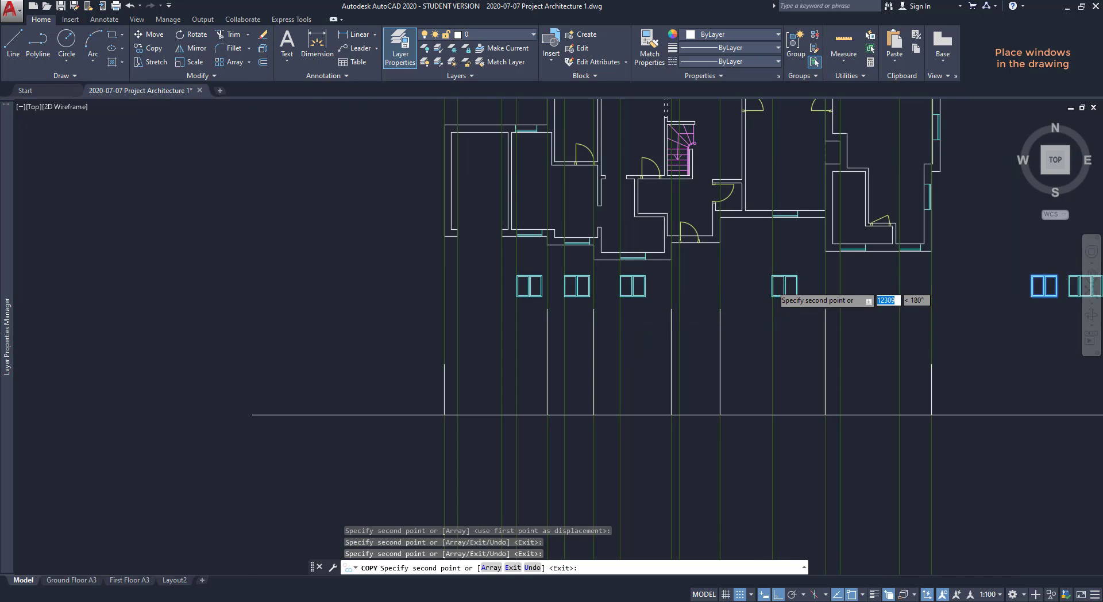
scroll(782, 288, up, 4)
click(778, 307)
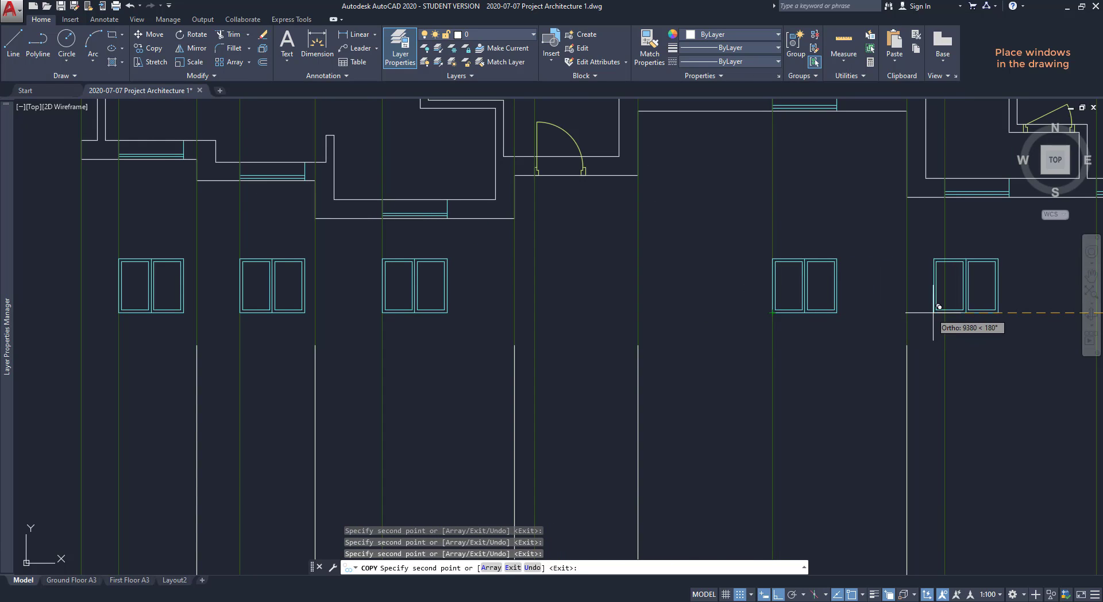
click(951, 307)
scroll(844, 294, down, 3)
scroll(976, 304, up, 3)
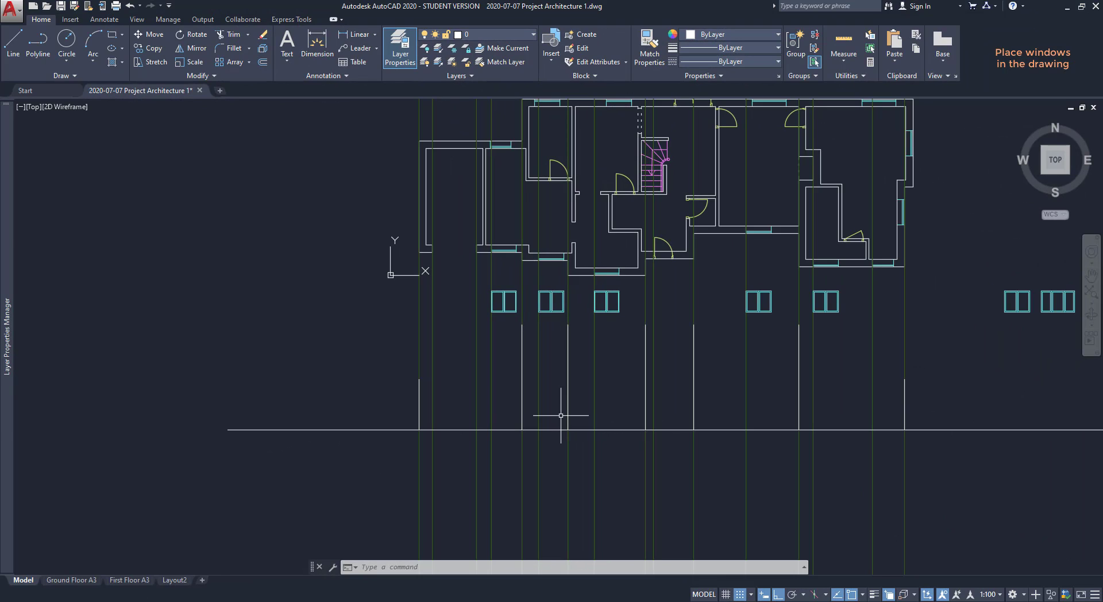
Draw a 900 mm vertical line upward from the ground line at the leftmost window's left construction line.
text(L)
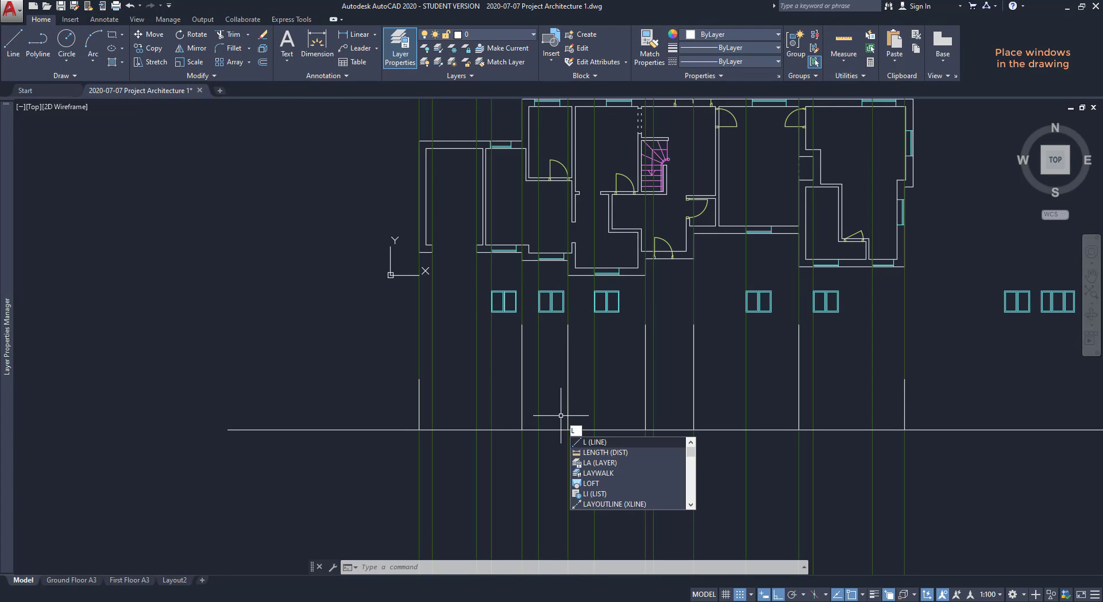
key(Return)
scroll(526, 431, up, 6)
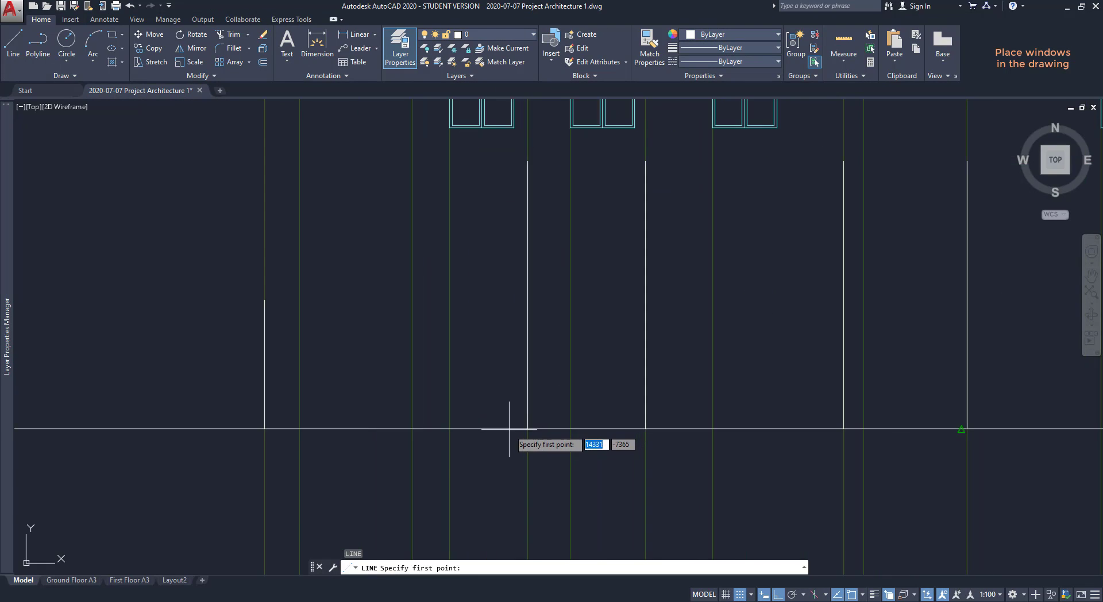
middle_drag(419, 437, 458, 373)
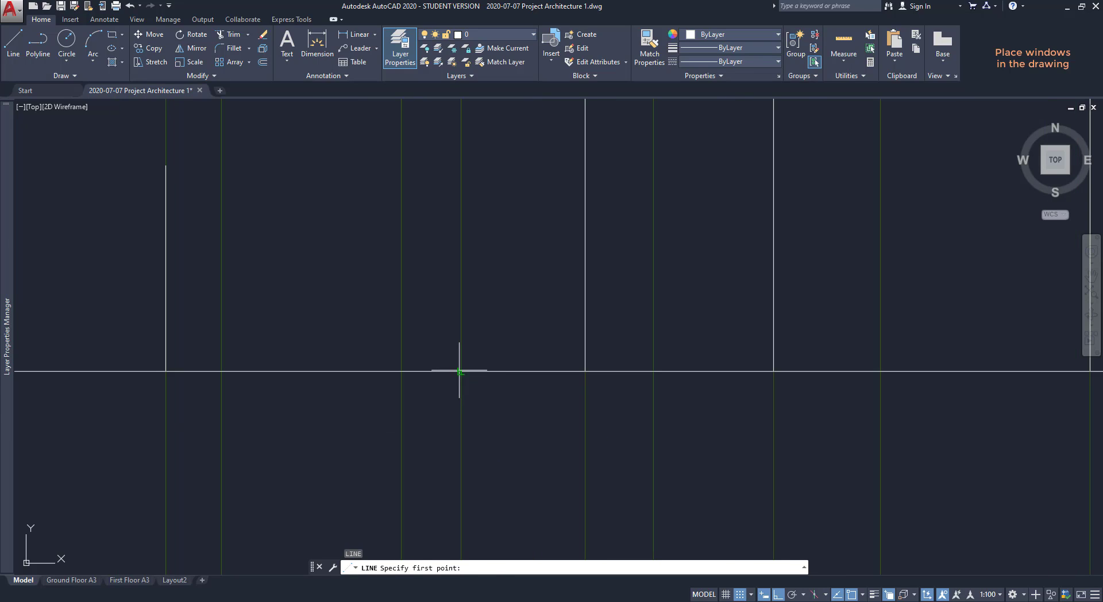
click(432, 371)
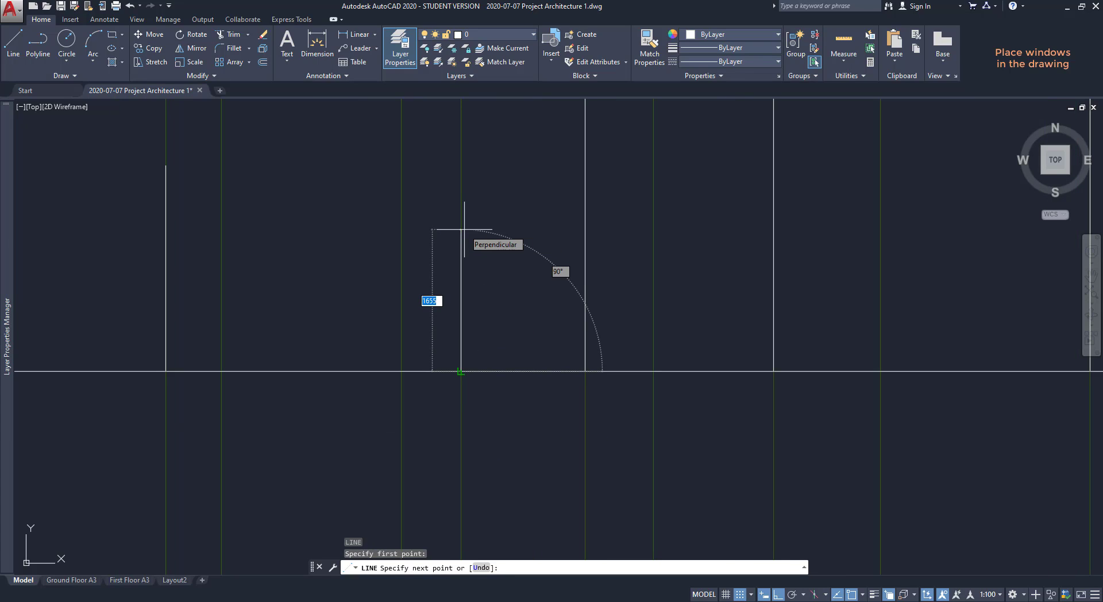
text(900)
key(Return)
scroll(463, 246, down, 3)
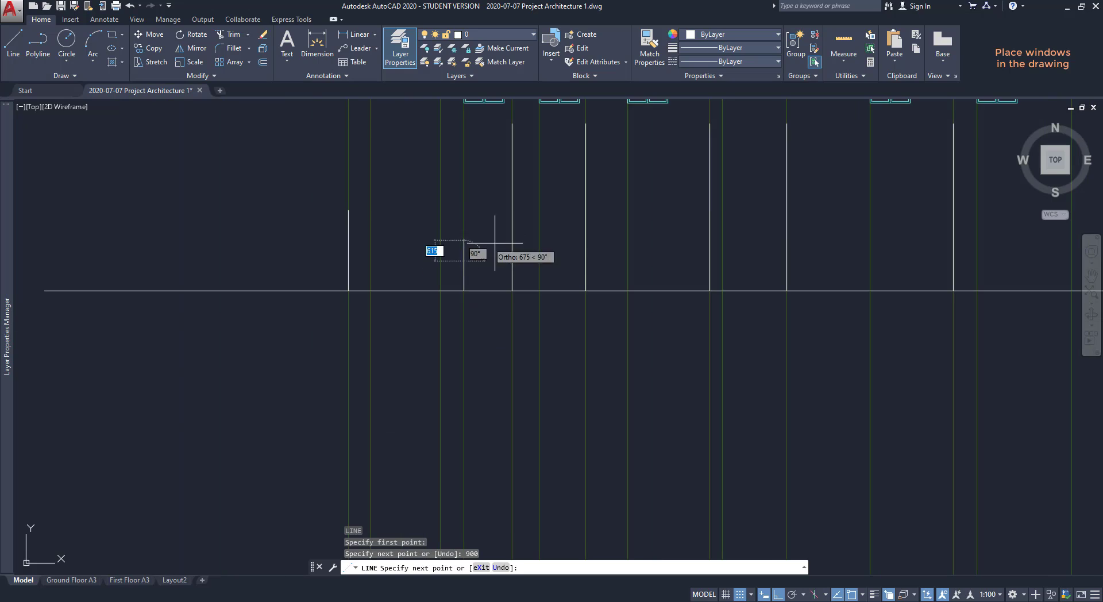
key(Escape)
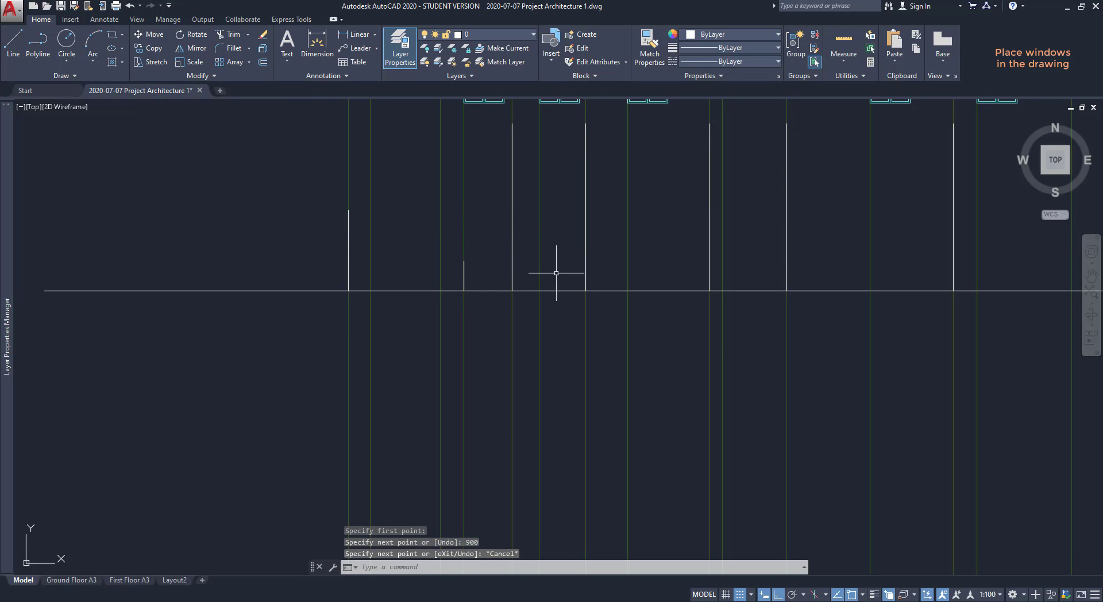
Move the five front window blocks straight down so the leftmost one's lower-left corner meets the top of the 900 mm vertical line.
scroll(556, 273, down, 2)
text(m)
key(Return)
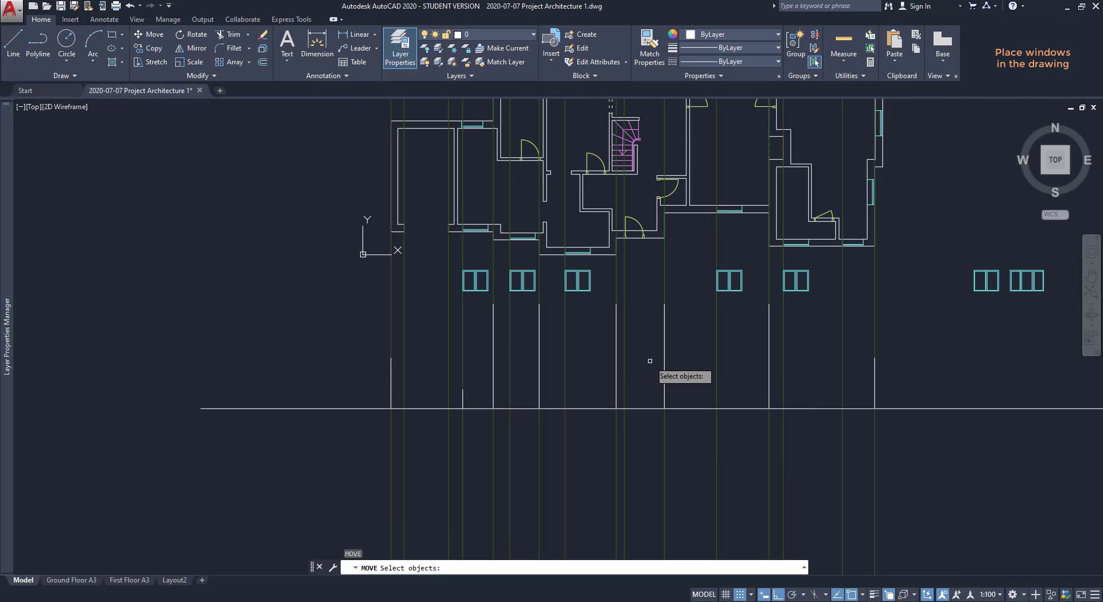
click(810, 282)
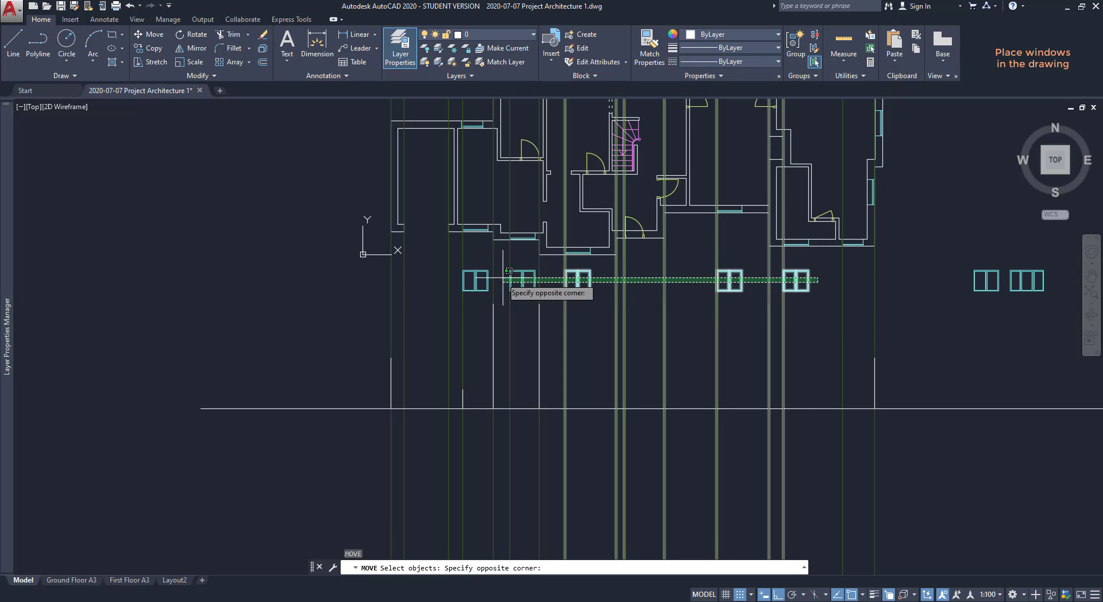
click(464, 279)
key(Return)
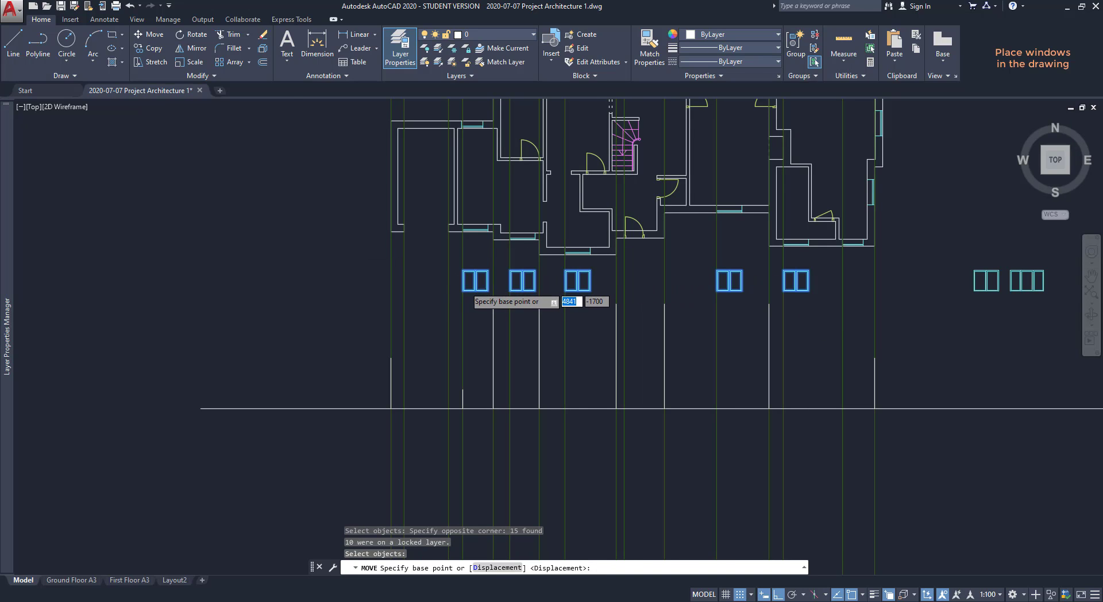
scroll(464, 287, up, 4)
click(463, 290)
scroll(463, 291, down, 2)
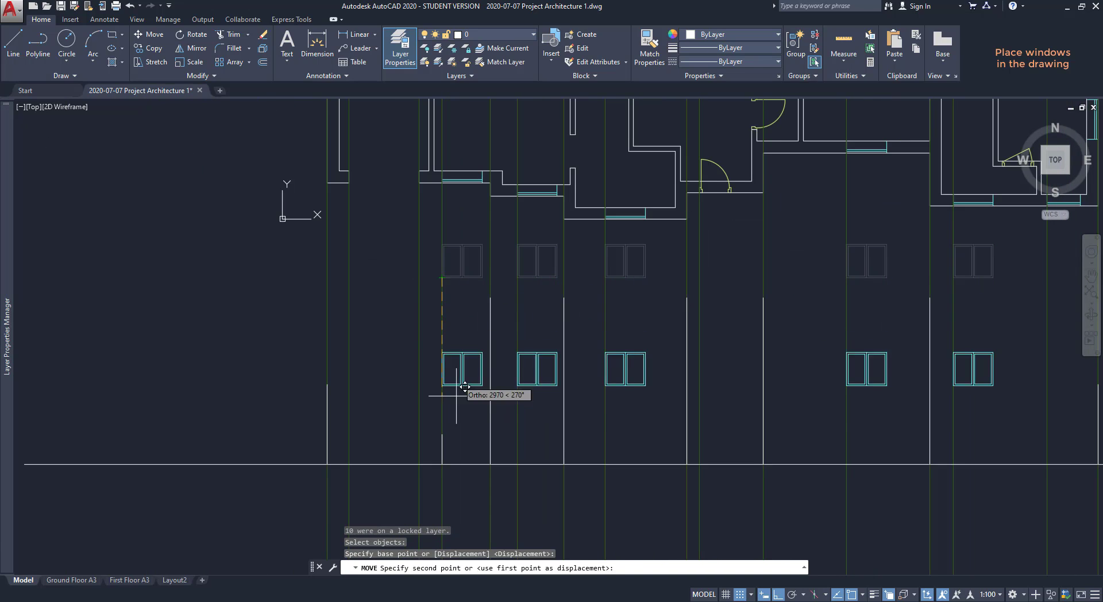
scroll(449, 402, up, 4)
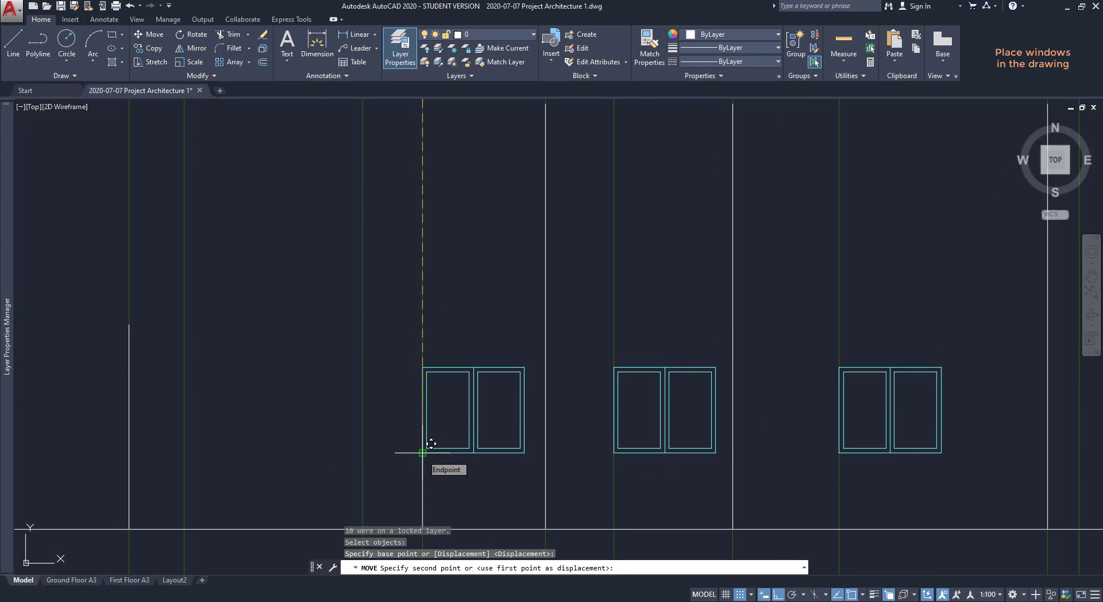
click(423, 453)
scroll(377, 388, down, 4)
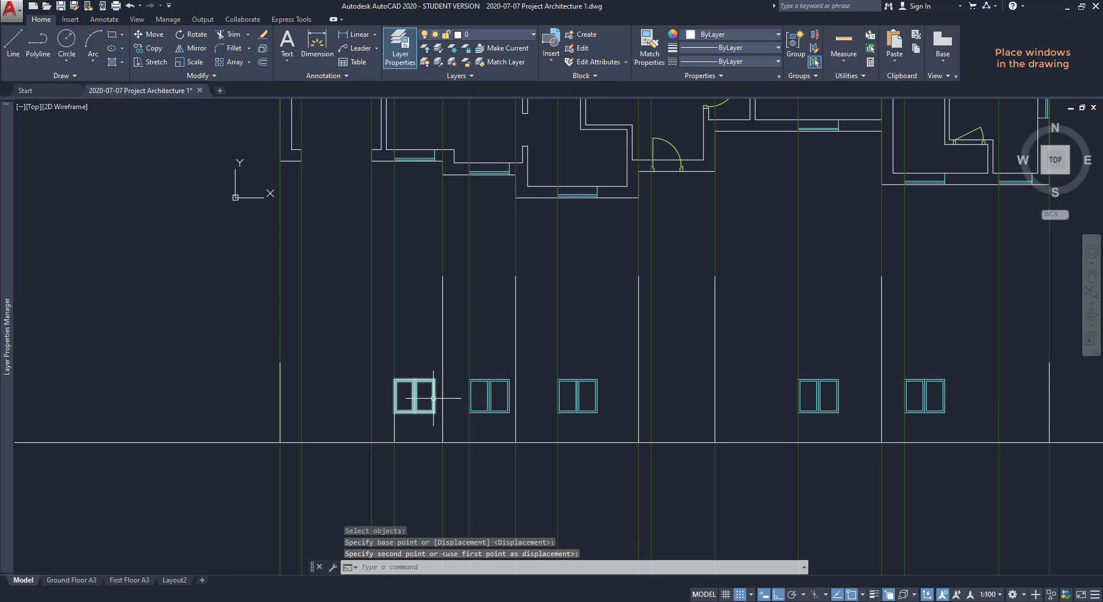
Erase the 900 mm vertical helper line below the leftmost window.
click(396, 431)
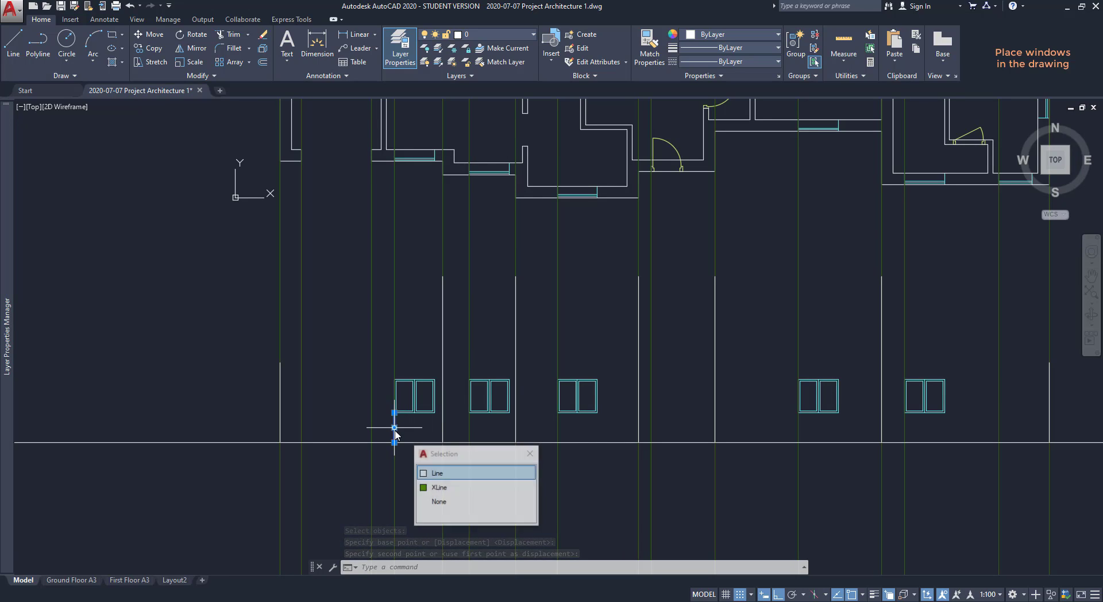
click(458, 476)
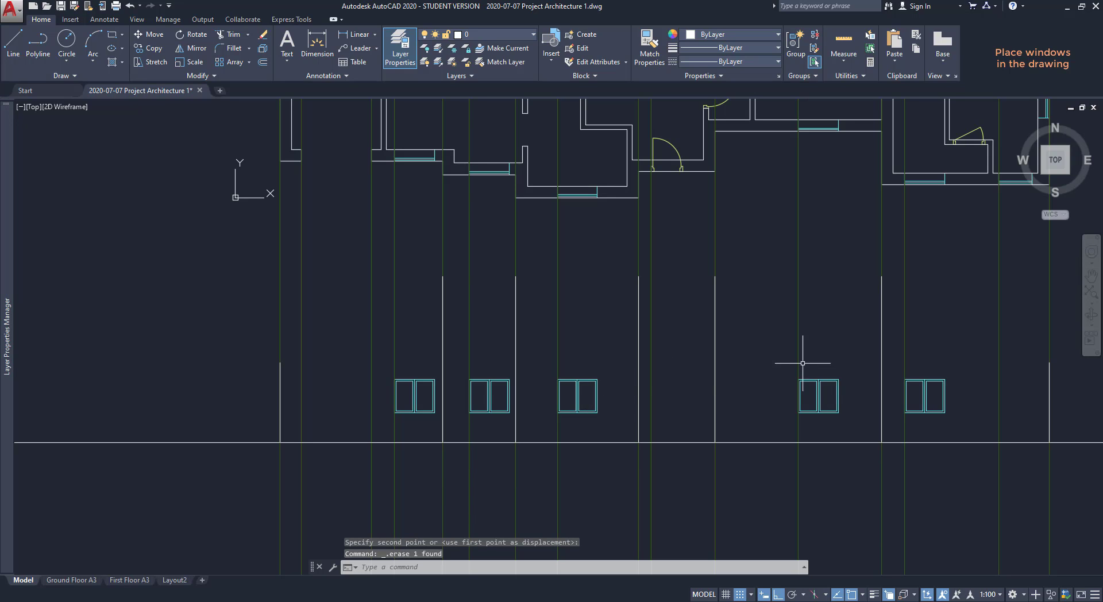
mouse_move(832, 354)
middle_down()
mouse_move(743, 361)
mouse_move(618, 418)
middle_up()
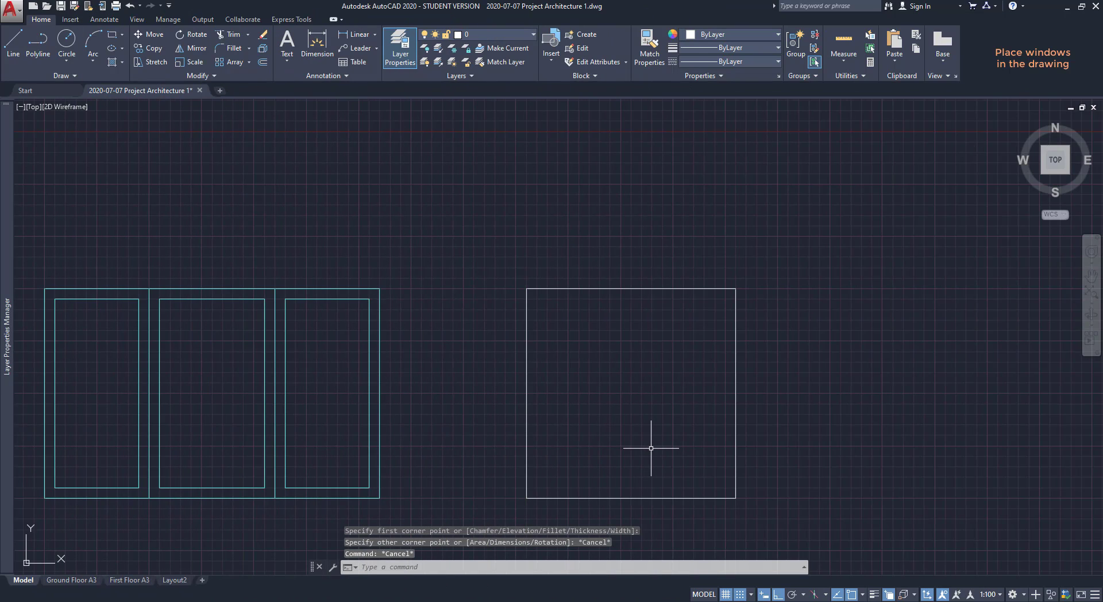
Draw a vertical line between the midpoints of the bottom and top edges of the new 1000 mm window rectangle.
text(l)
key(Return)
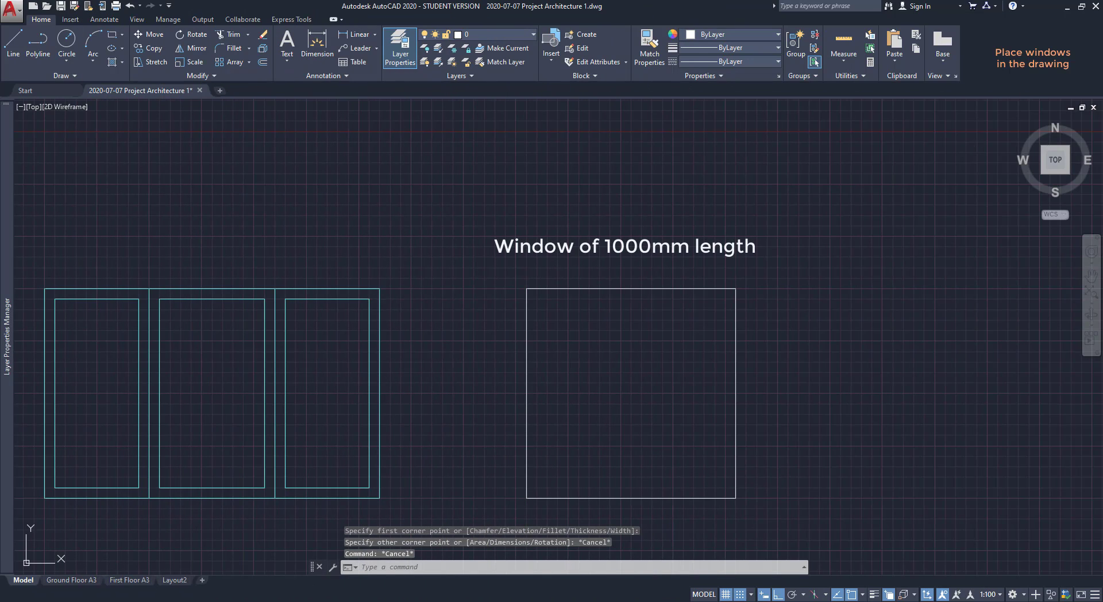
click(638, 501)
click(631, 288)
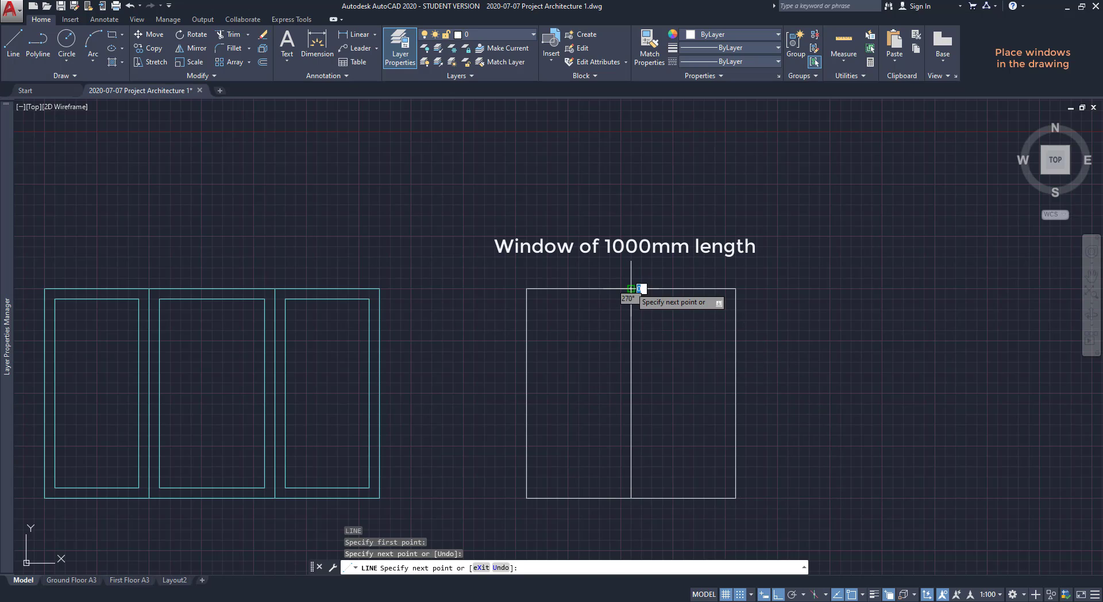
key(Escape)
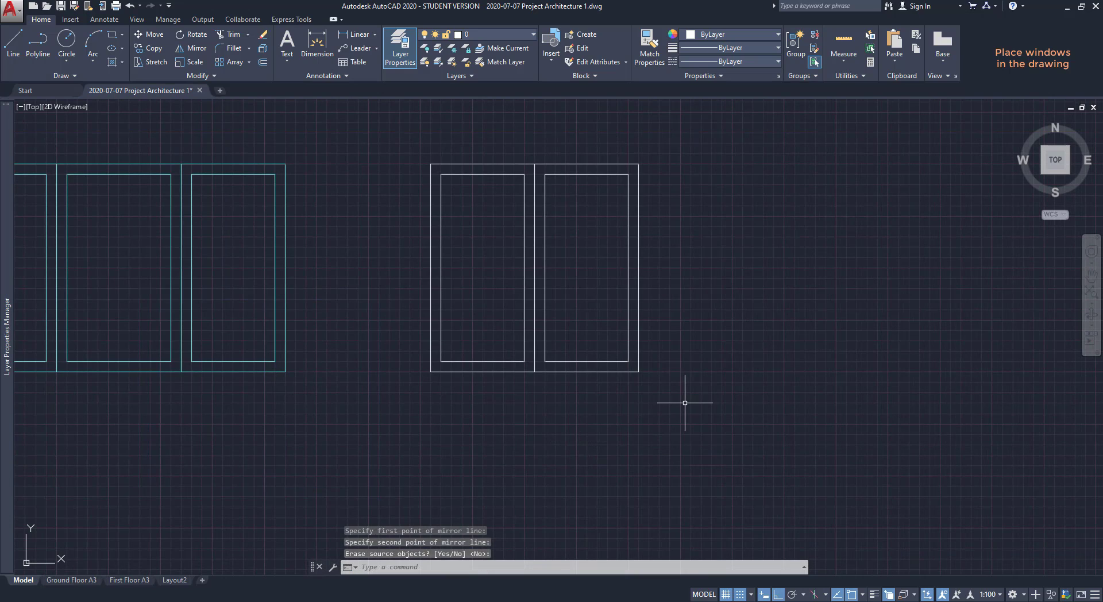
Create a block named "window1000 elevation" from the complete 1000 mm two-pane window.
click(685, 403)
click(372, 128)
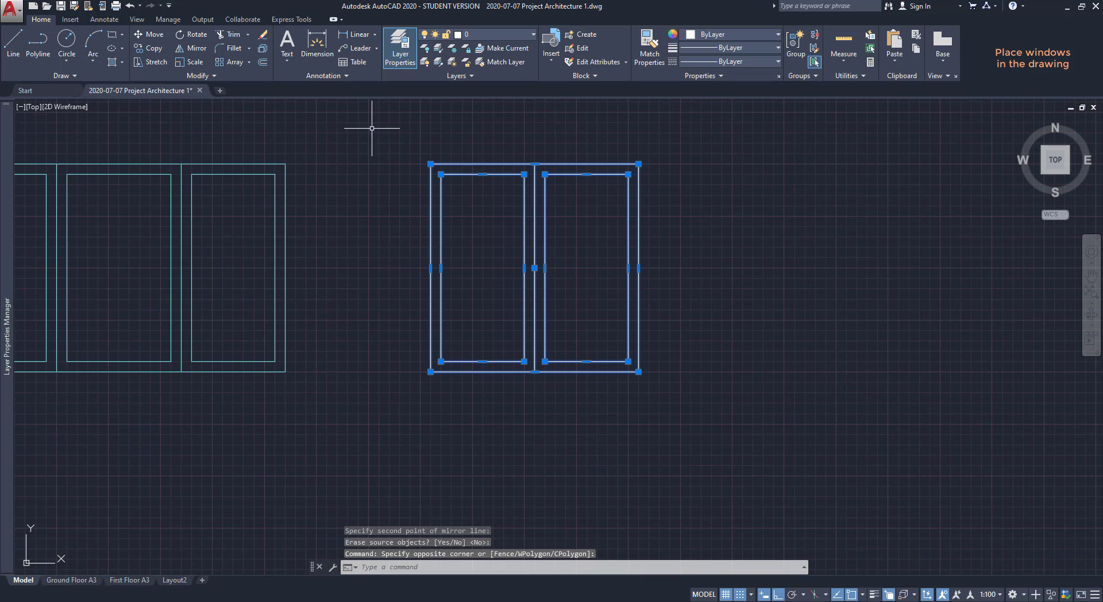
click(590, 37)
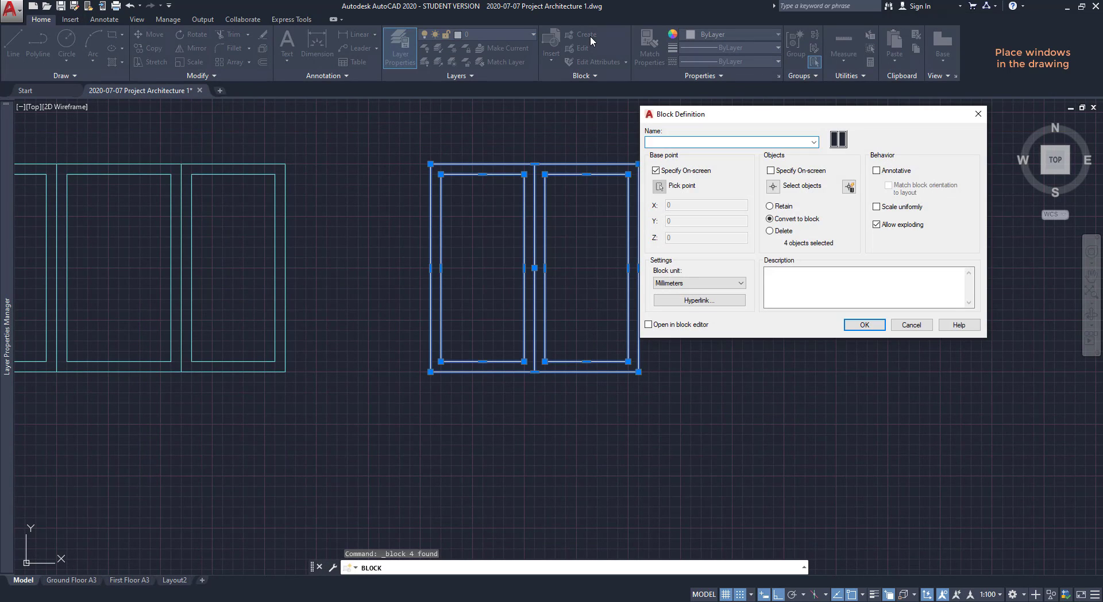
text(window1000 elevation)
click(865, 325)
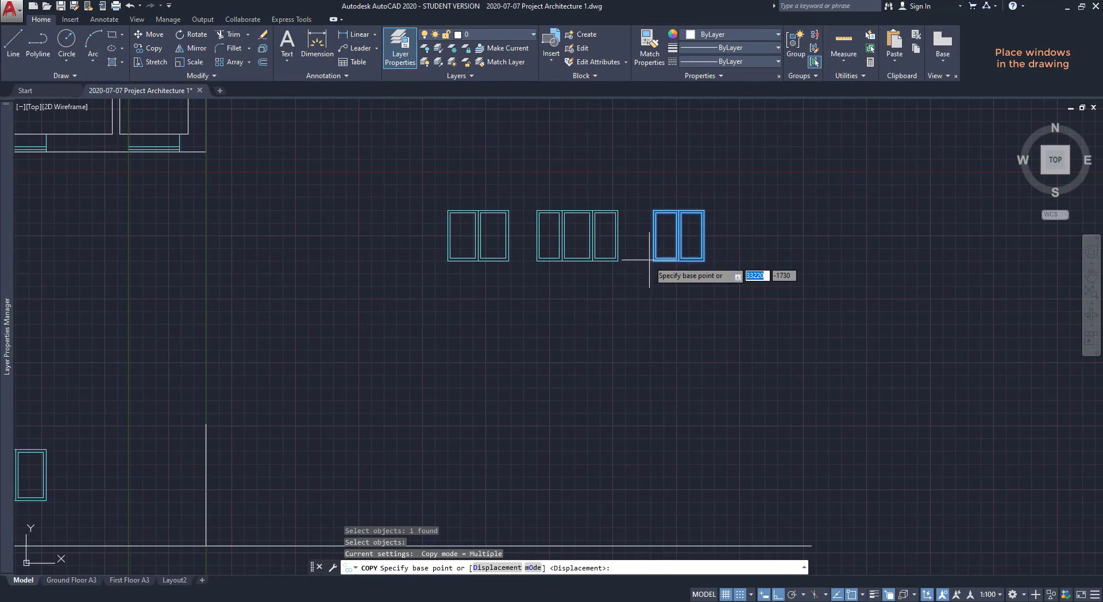
Copy the 1000 mm window block by its lower-left corner onto the last front window's left construction line, level with the other windows' sills, using polar tracking.
scroll(650, 259, up, 4)
click(661, 260)
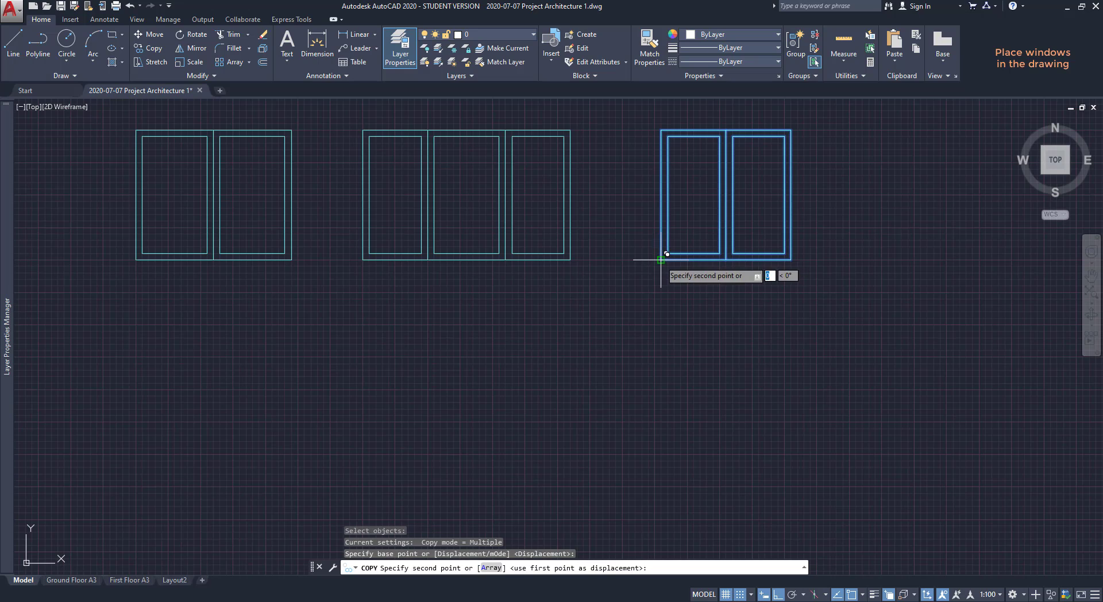
scroll(667, 254, down, 4)
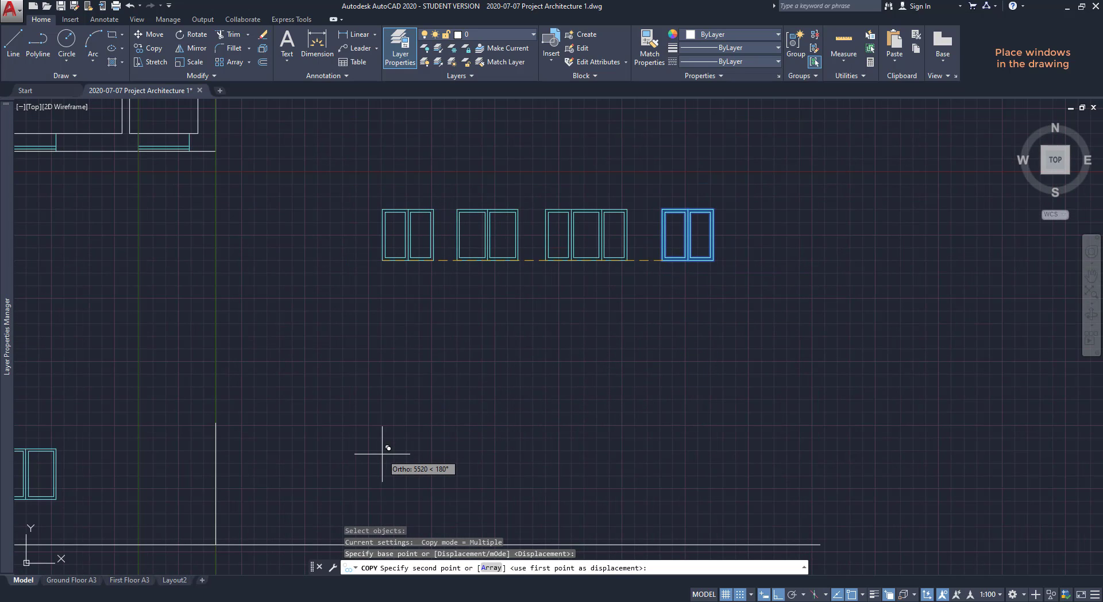
click(792, 595)
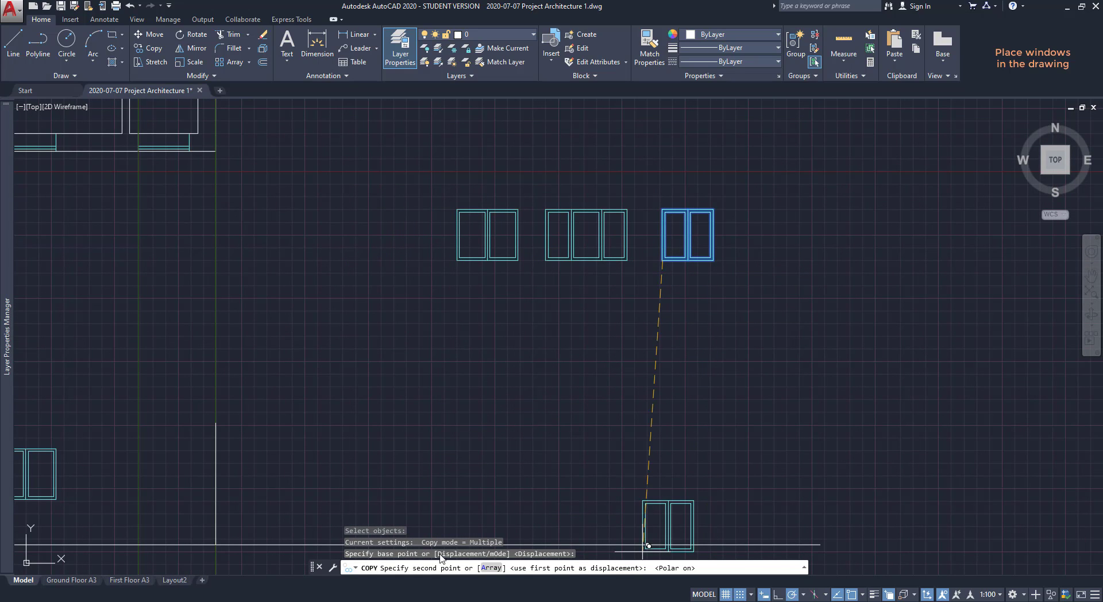
scroll(55, 505, up, 2)
scroll(54, 505, up, 2)
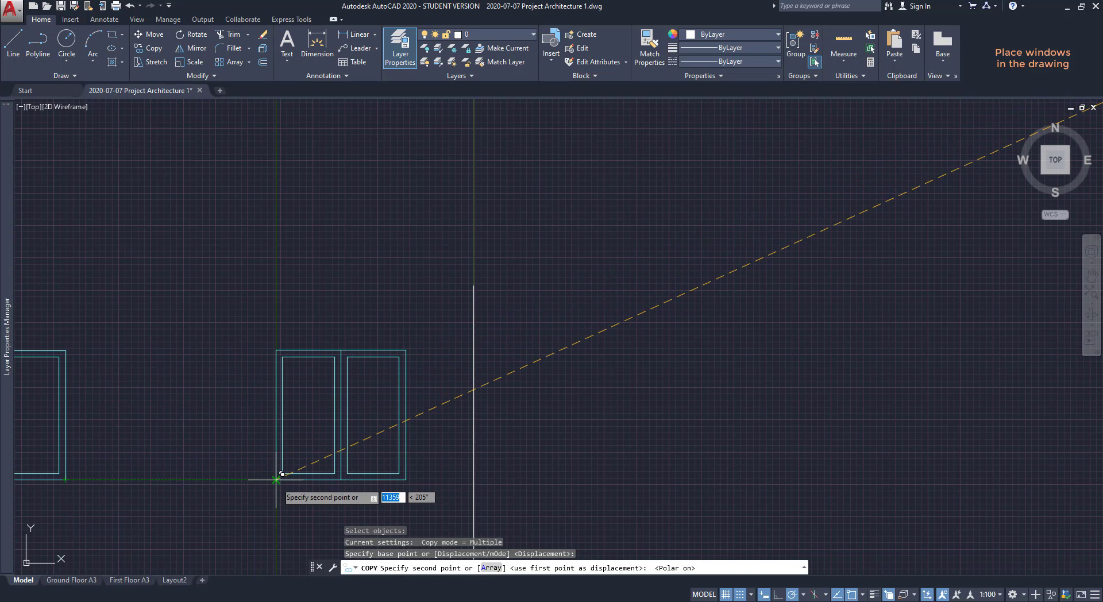
click(282, 475)
scroll(468, 401, down, 5)
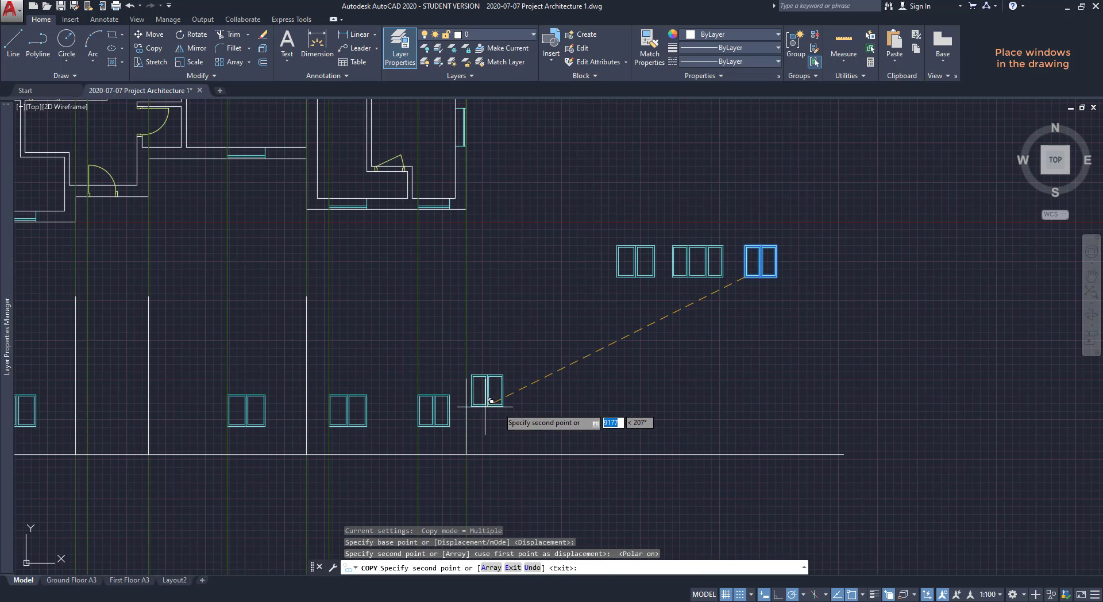
key(Escape)
scroll(580, 386, down, 5)
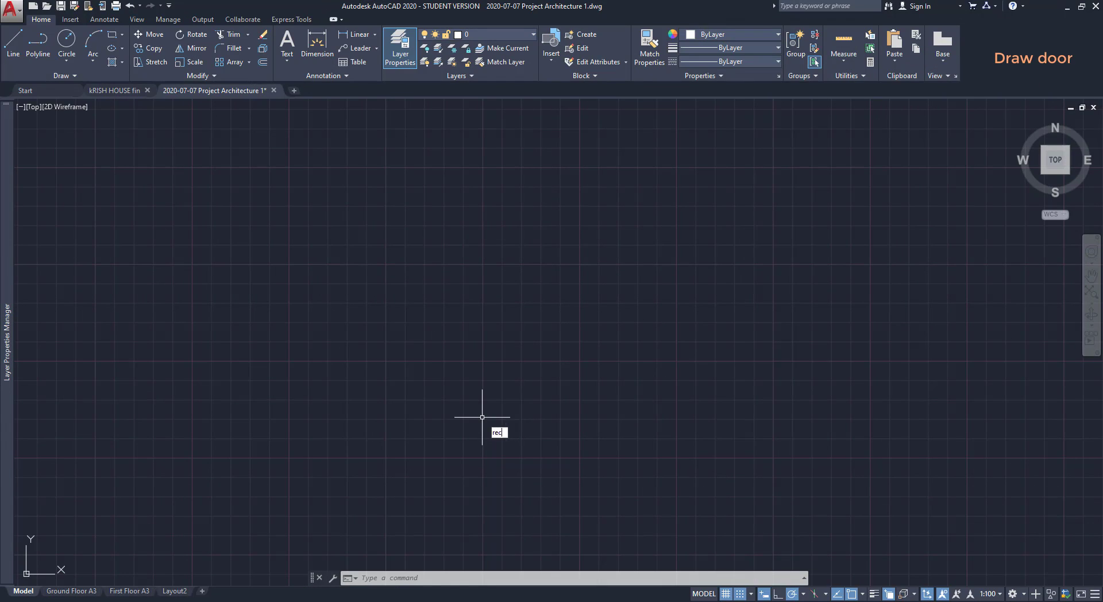
Draw an 850 by 2100 mm rectangle in an empty area as the door outline.
text(rec)
key(Return)
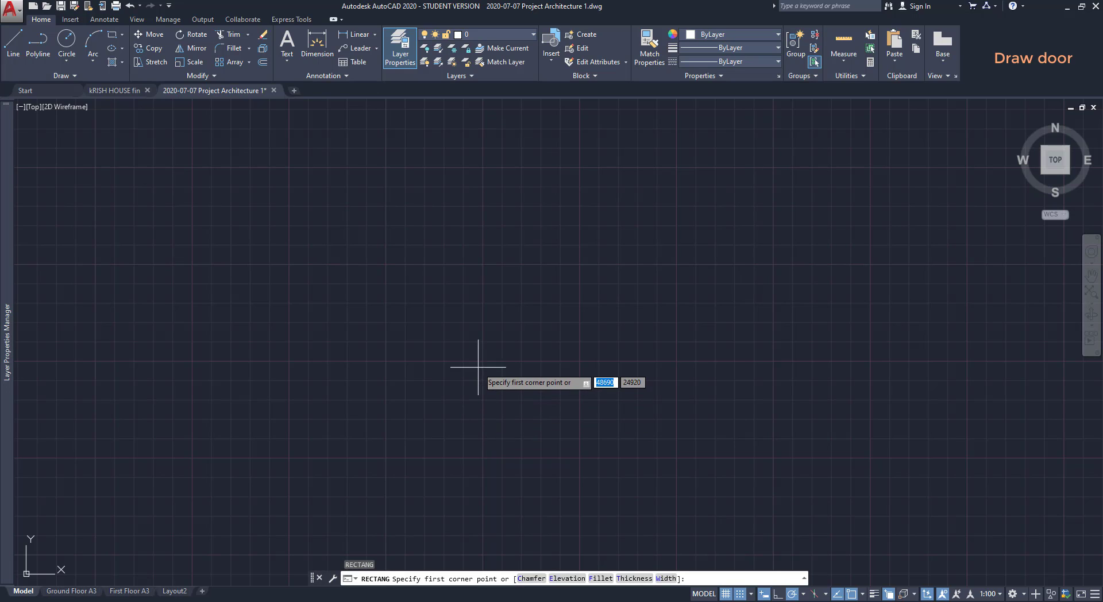
scroll(480, 365, down, 3)
scroll(483, 353, up, 3)
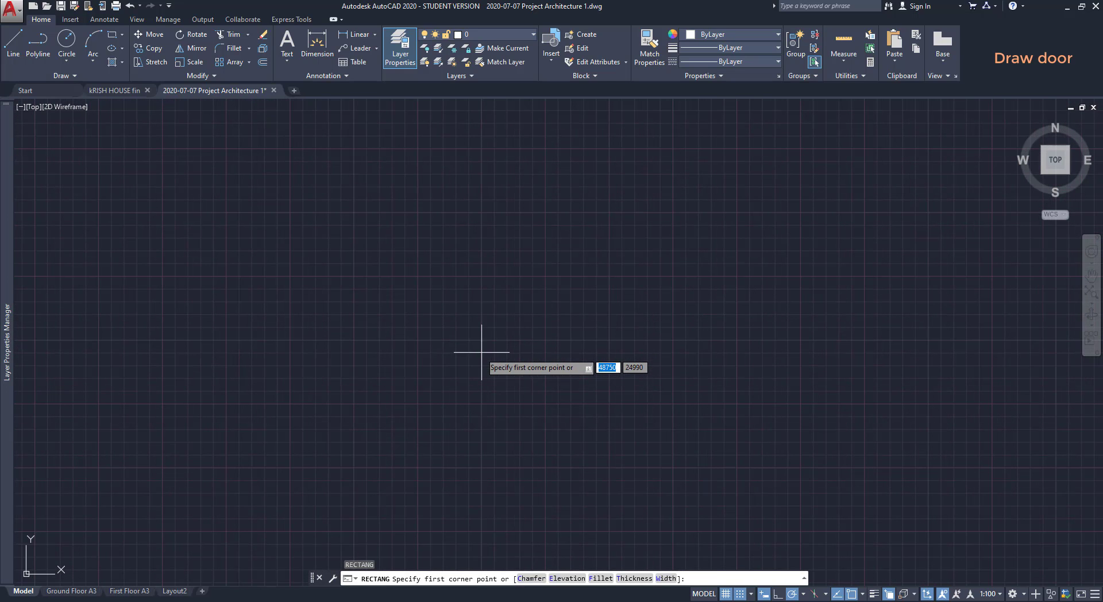
click(418, 340)
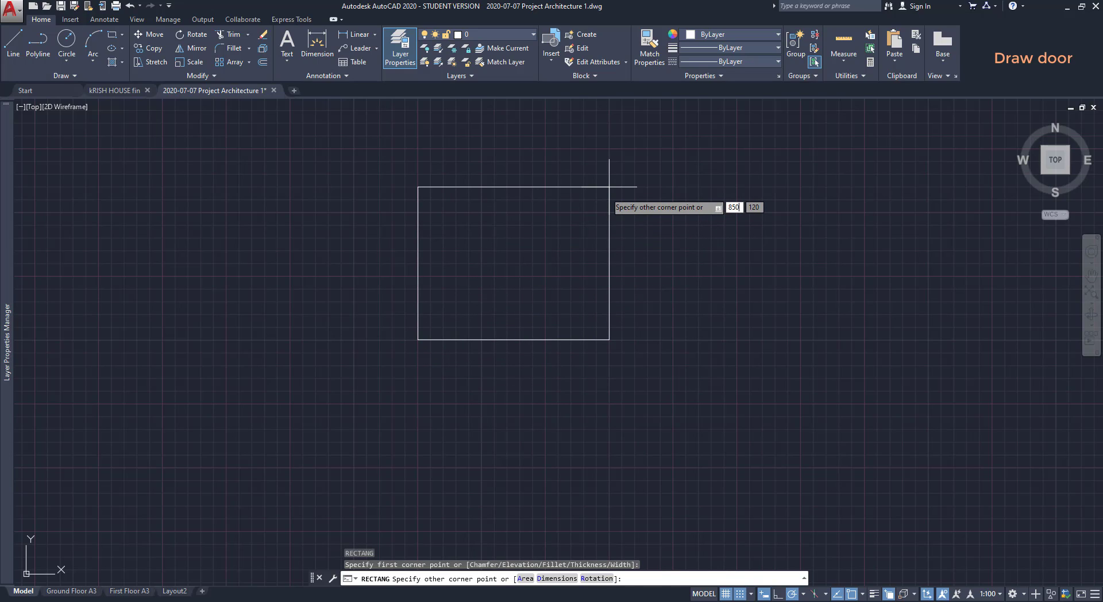
text(850)
key(Tab)
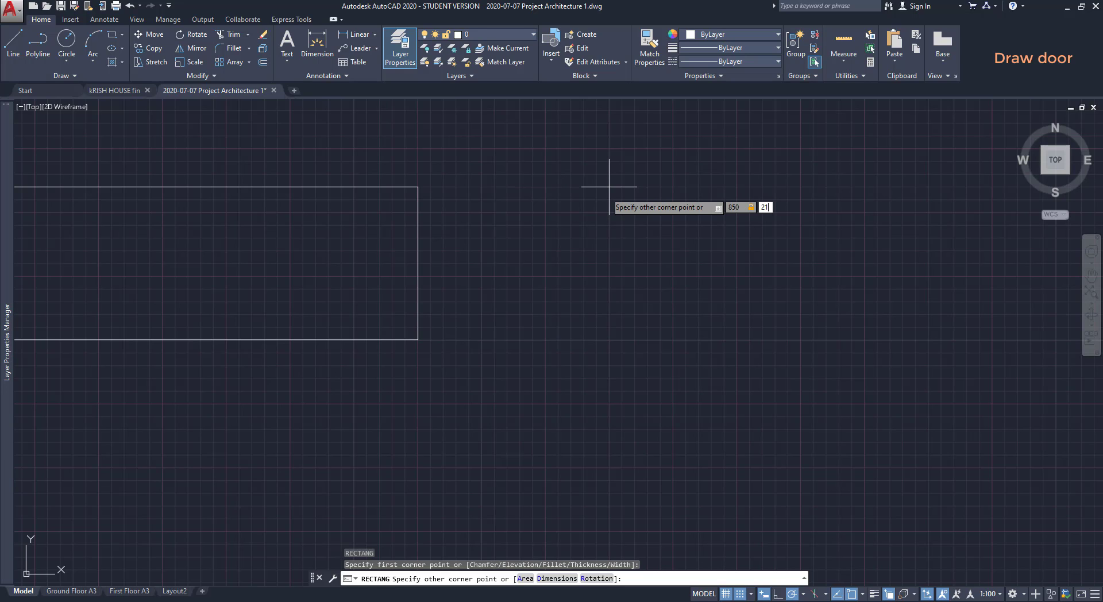
text(2100)
key(Return)
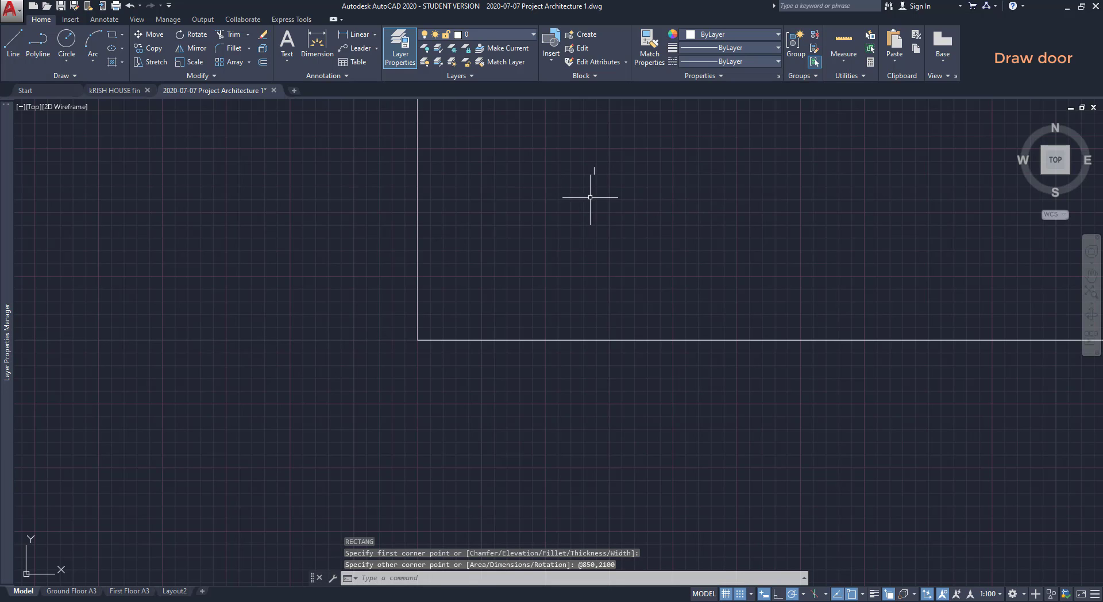
scroll(590, 197, down, 12)
scroll(567, 185, up, 5)
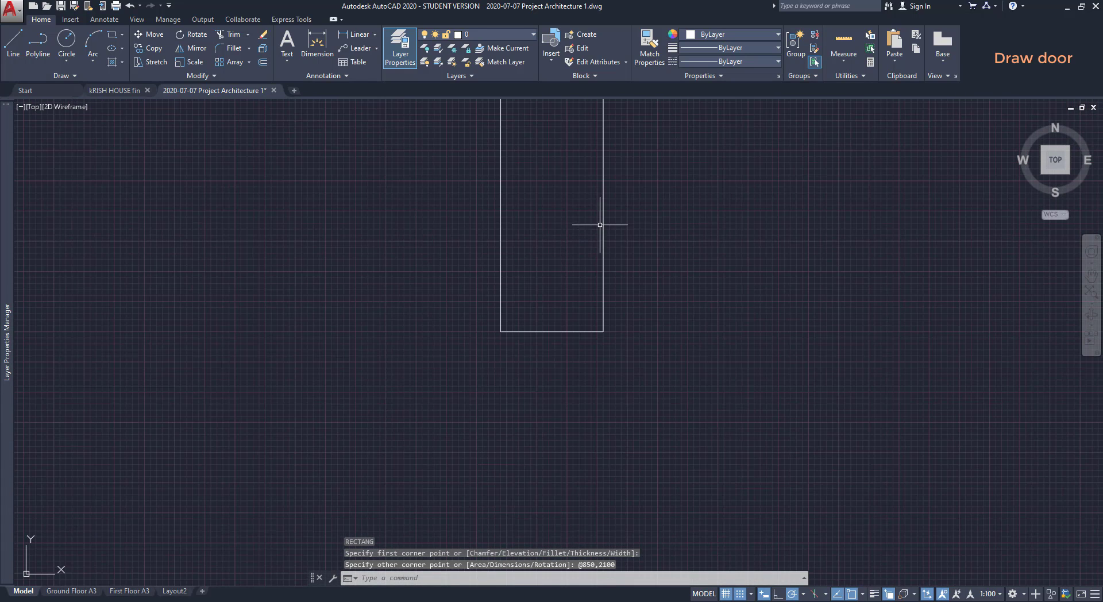
middle_drag(656, 222, 645, 301)
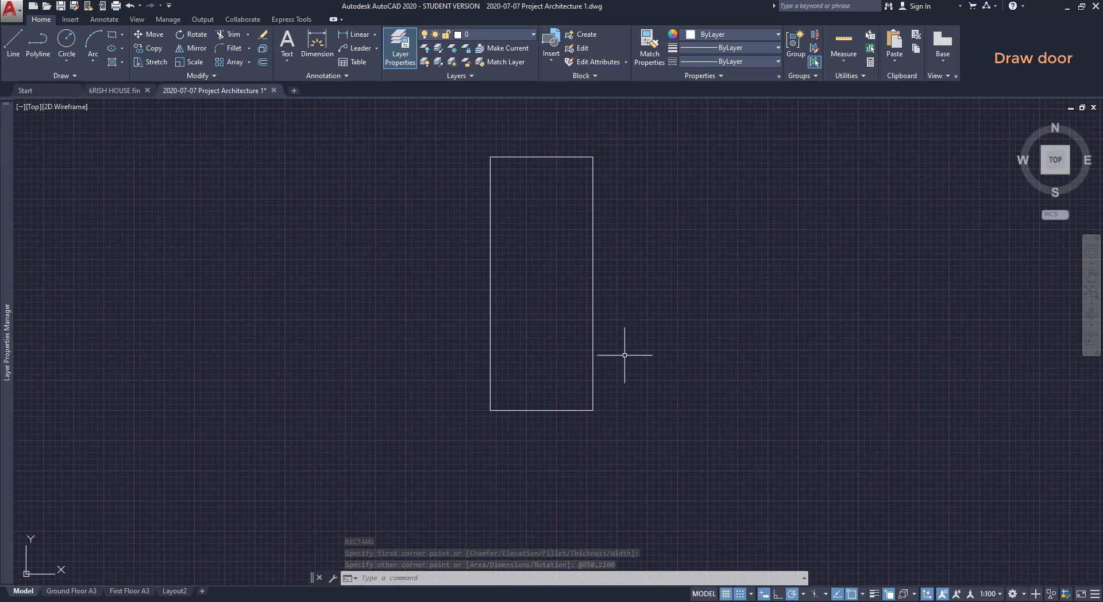
Explode the door rectangle into separate lines.
text(x)
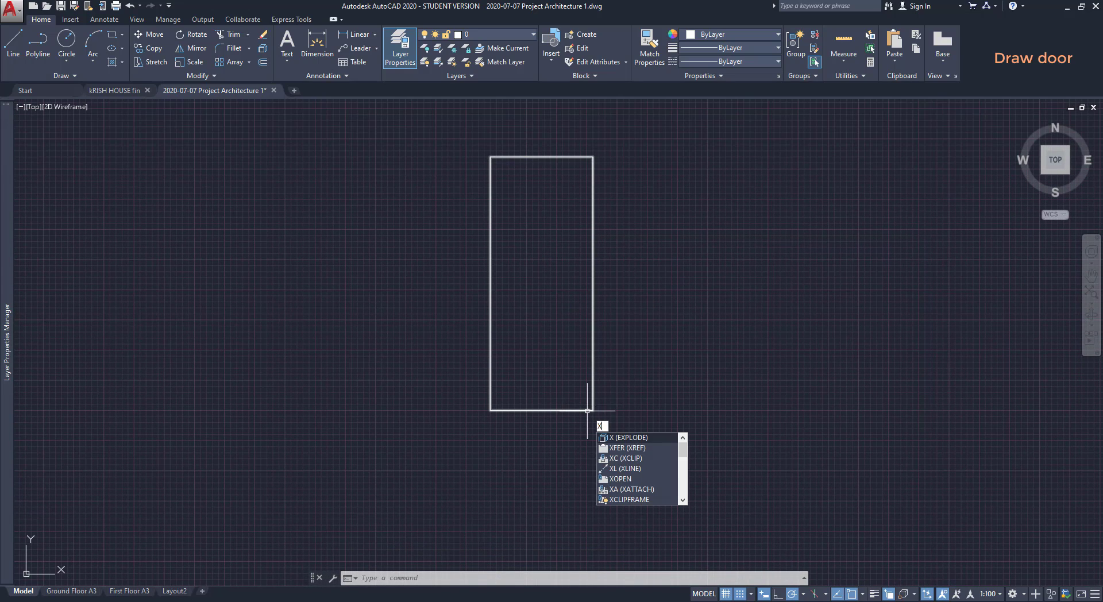
key(Return)
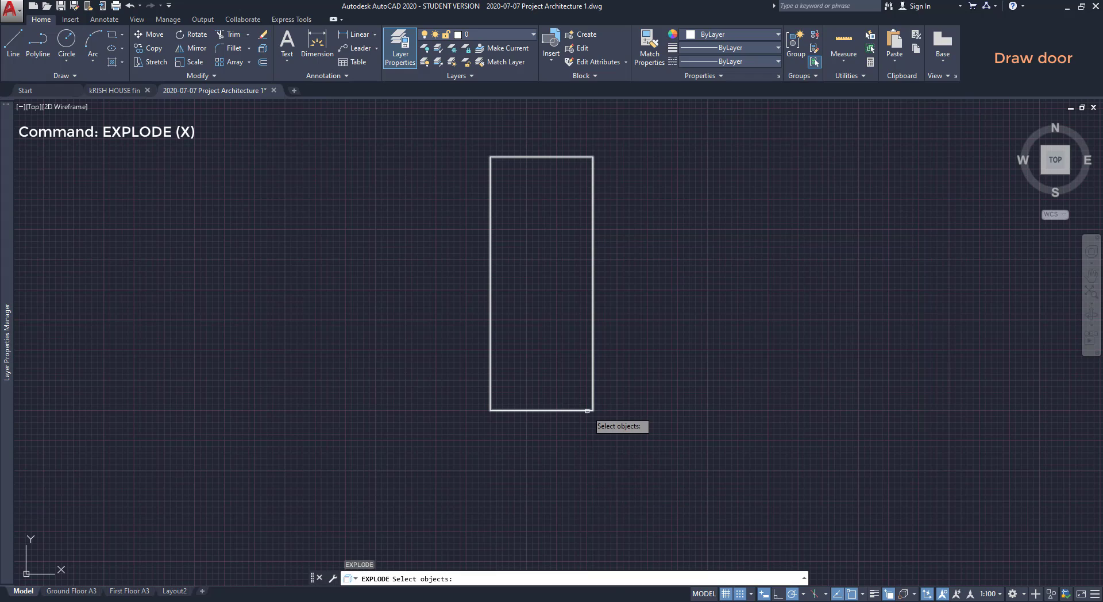
click(587, 411)
key(Return)
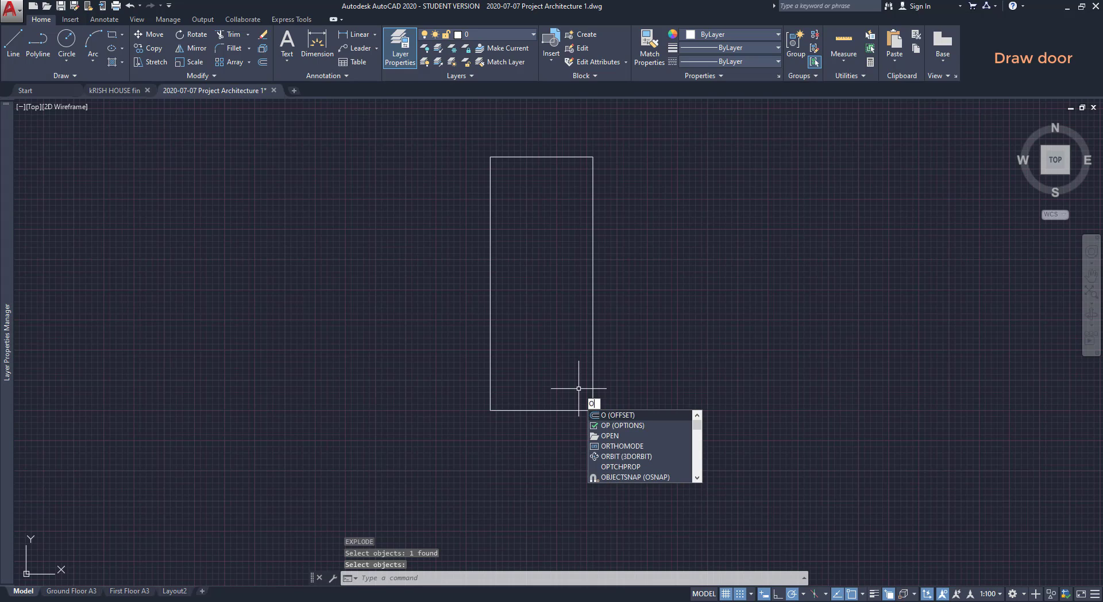
Offset the door outline's left, top and right lines 80 mm inward to form the frame.
key(Return)
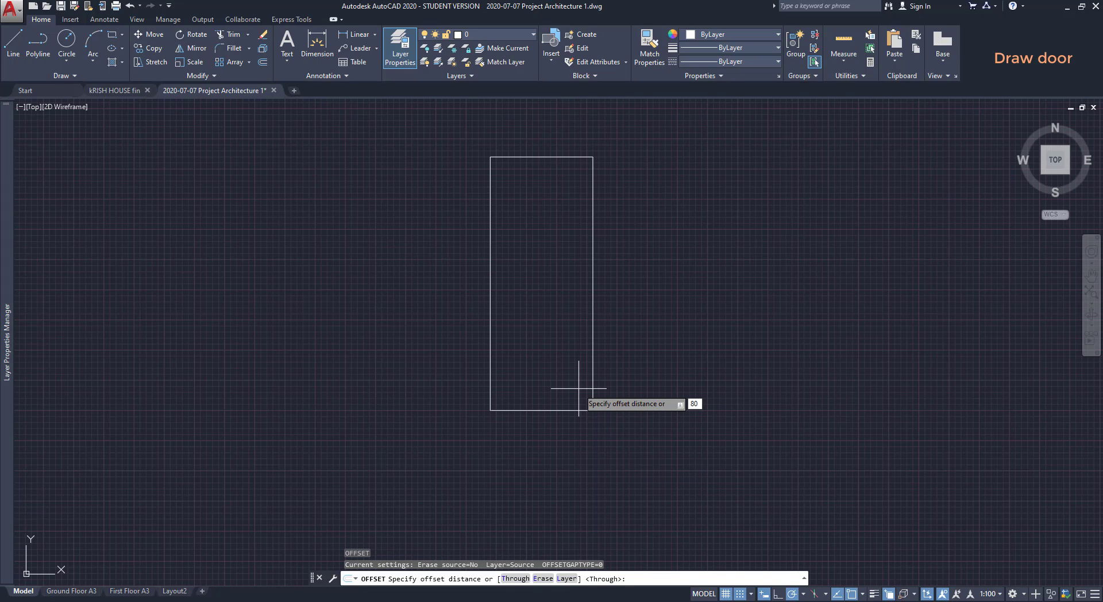
key(Return)
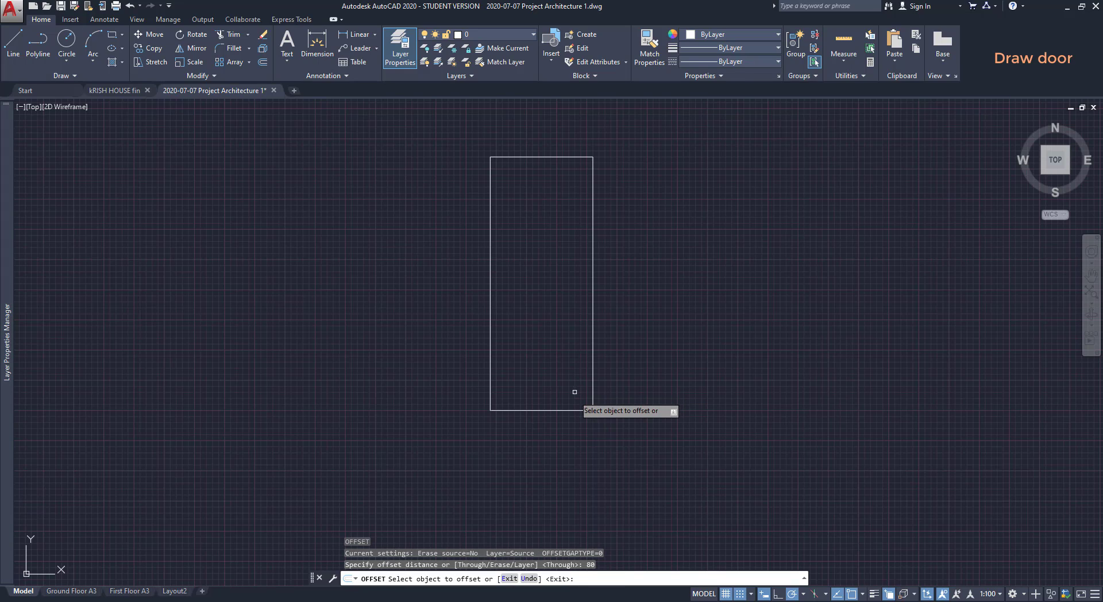
click(490, 398)
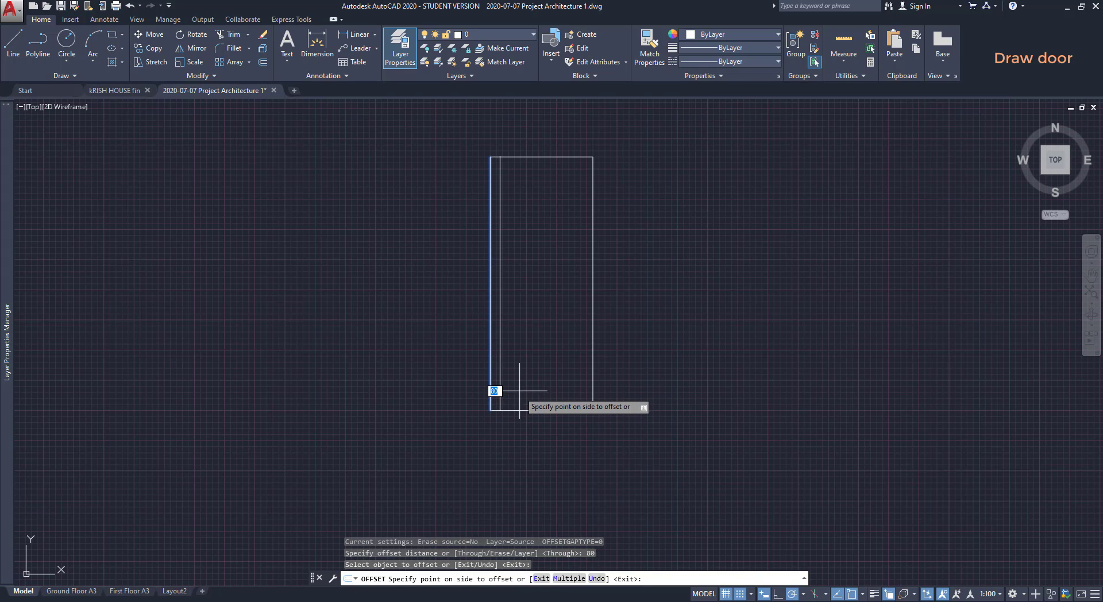
click(494, 391)
click(550, 156)
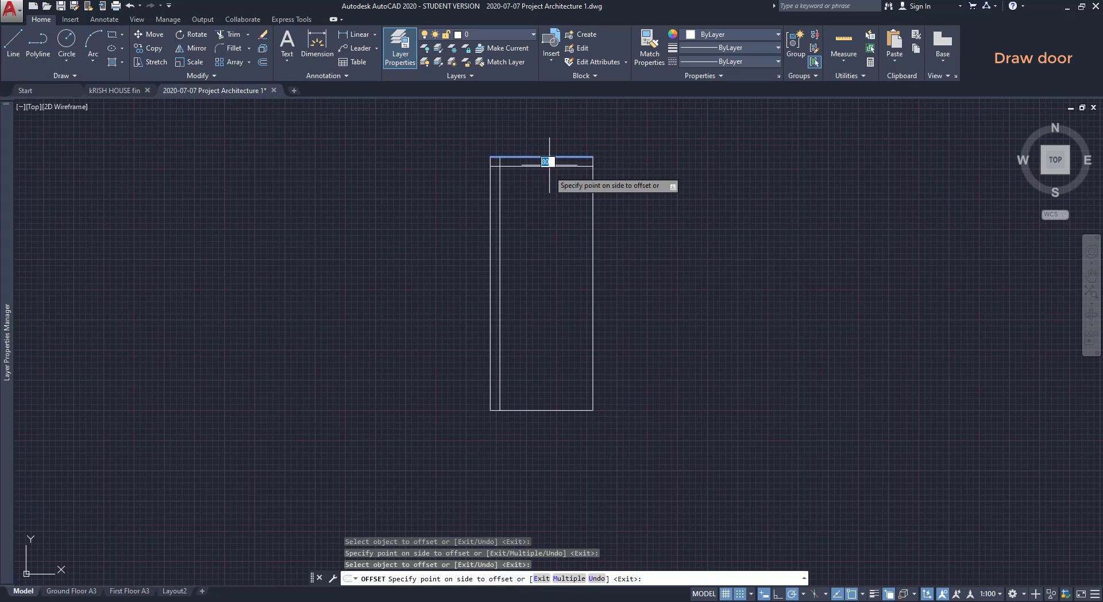
click(548, 192)
click(593, 217)
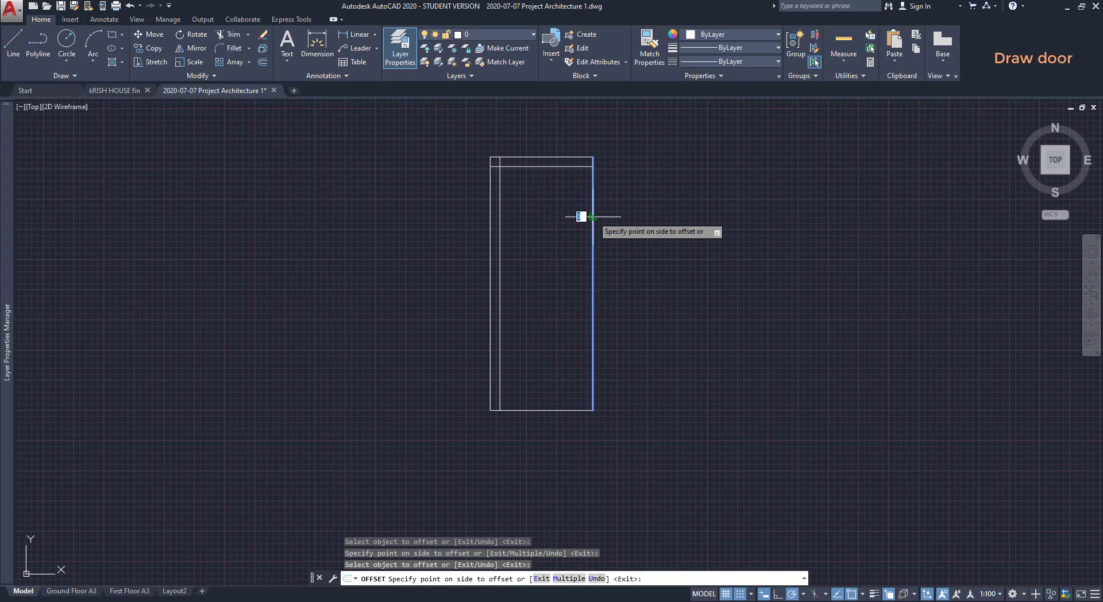
click(562, 227)
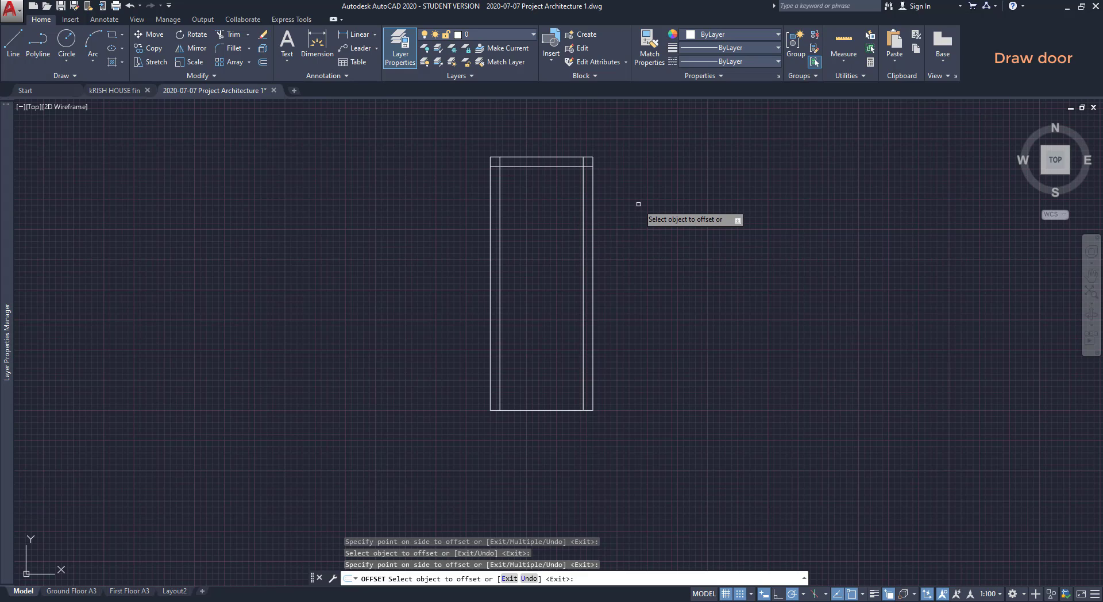
key(Return)
Trim the overlapping offset lines at both upper corners of the door frame to leave clean inner corners.
text(TR)
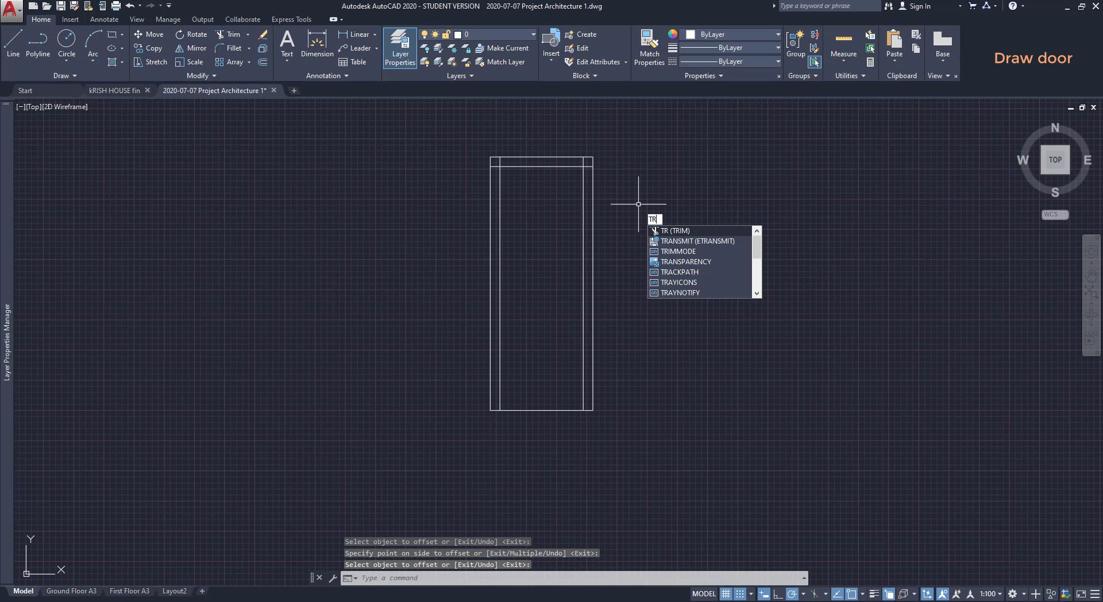
key(Return)
click(635, 200)
click(476, 133)
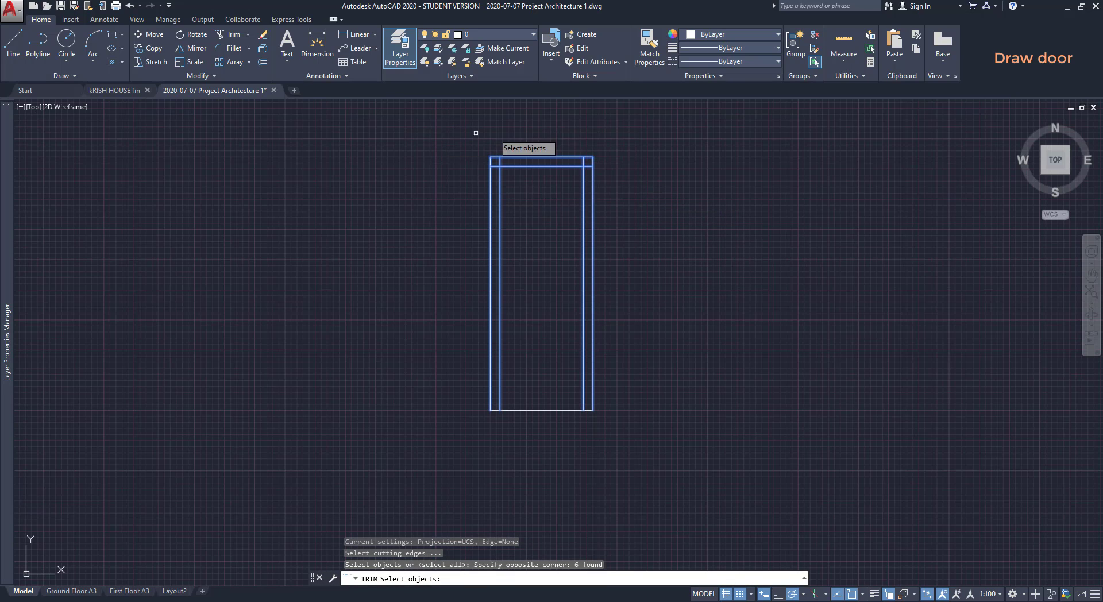
key(Return)
scroll(531, 138, up, 6)
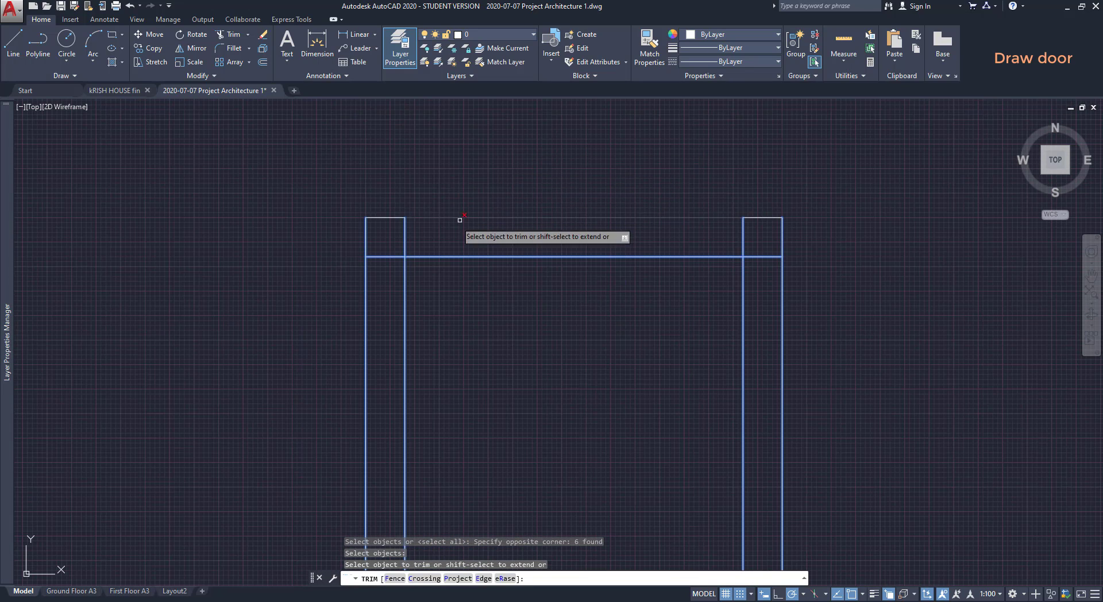
click(762, 245)
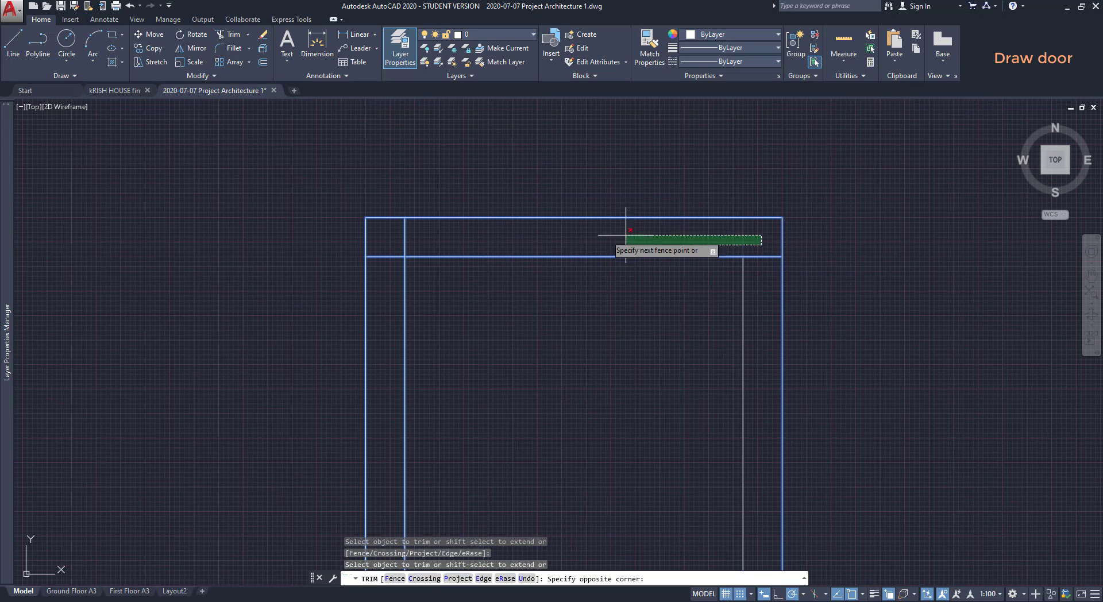
click(389, 234)
click(409, 263)
click(386, 245)
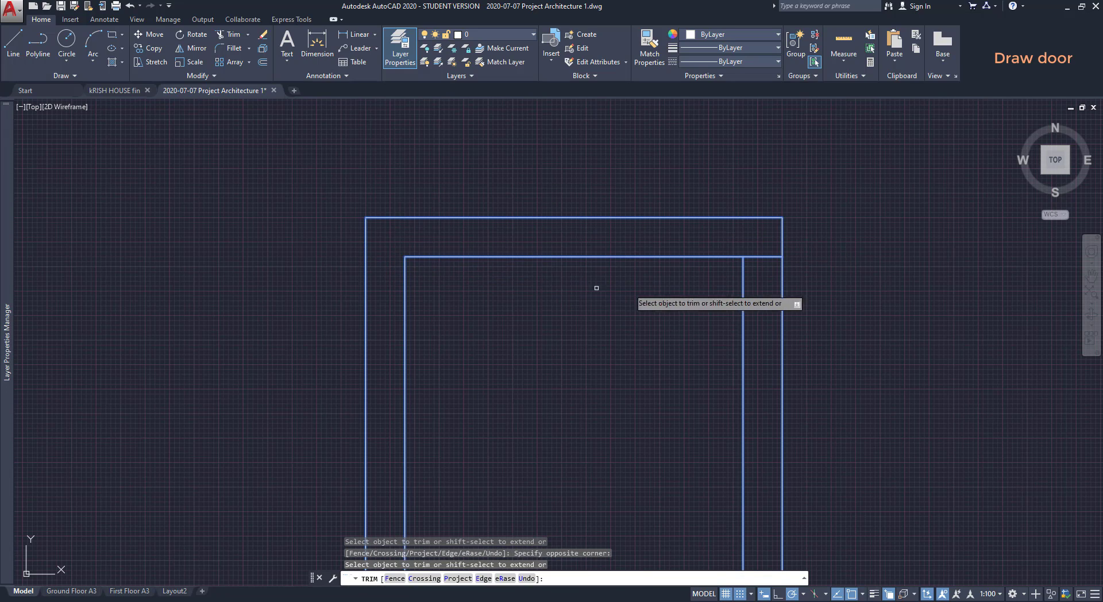
click(758, 257)
key(Return)
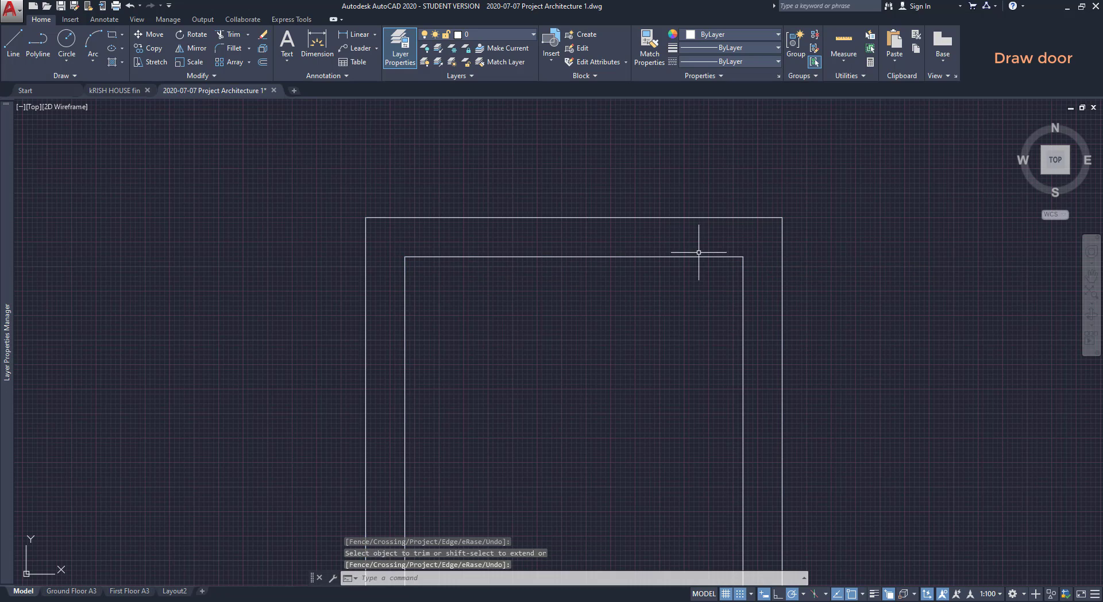
Draw a rectangle 590 mm wide and 1920 mm high inside the door frame, inset evenly from its inner lines.
scroll(598, 247, down, 6)
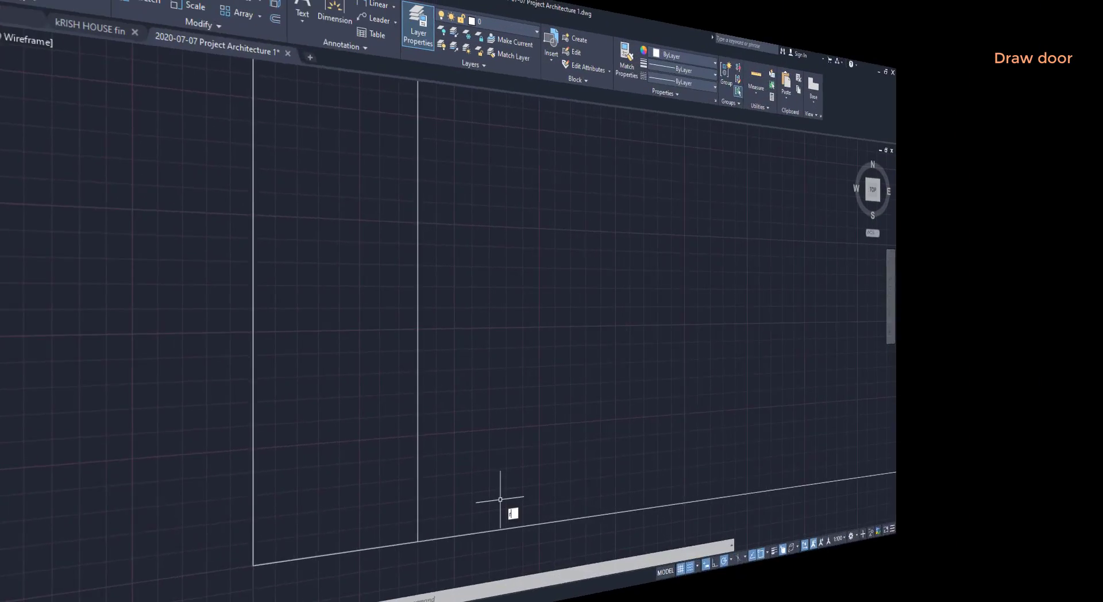
text(REC)
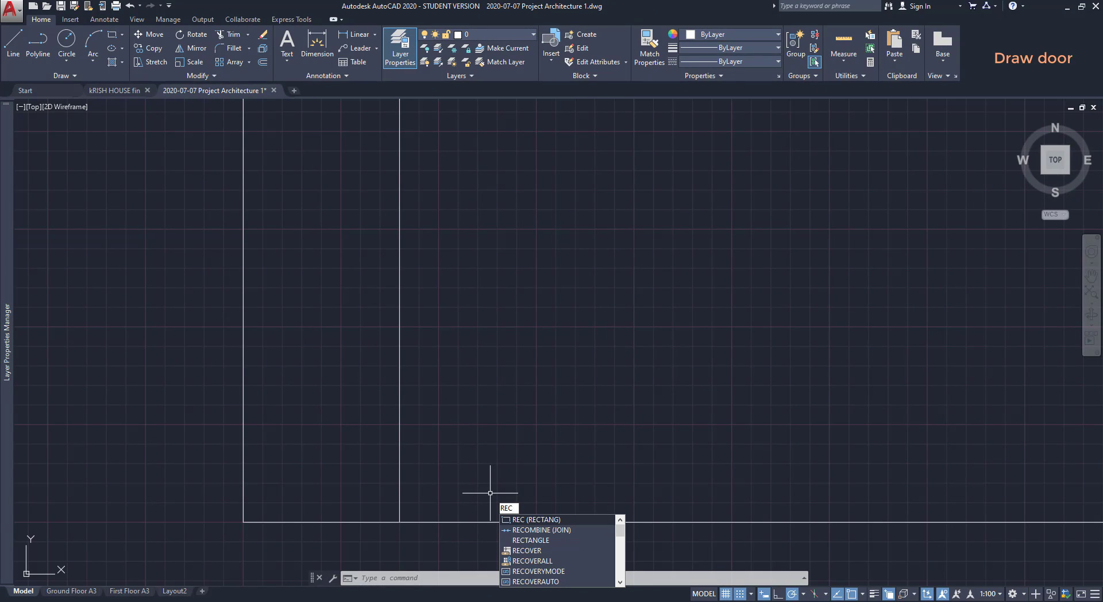
key(Return)
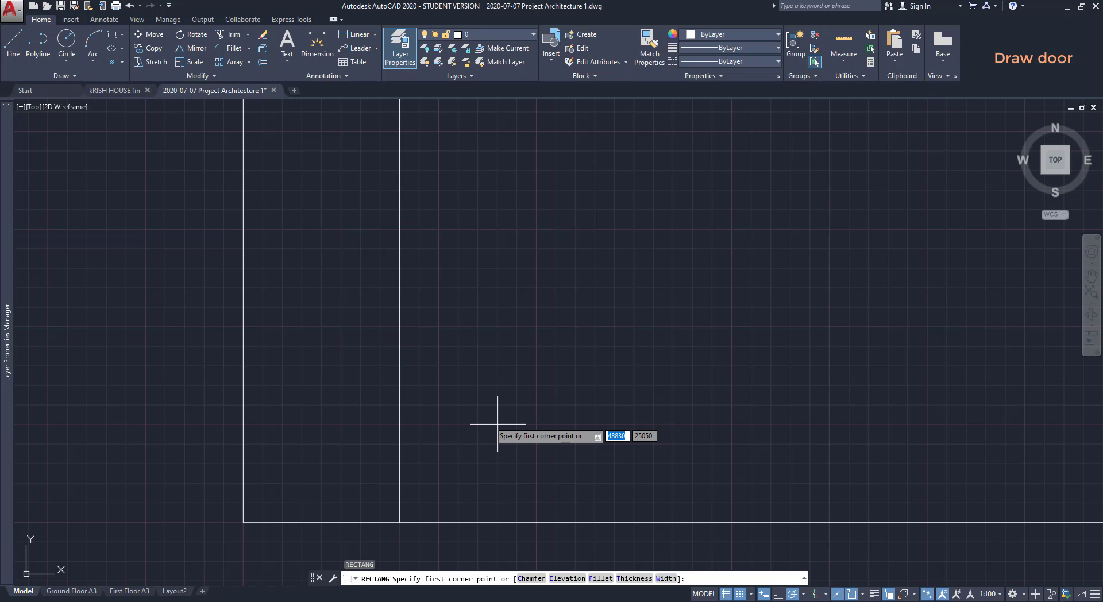
scroll(500, 437, down, 6)
click(478, 435)
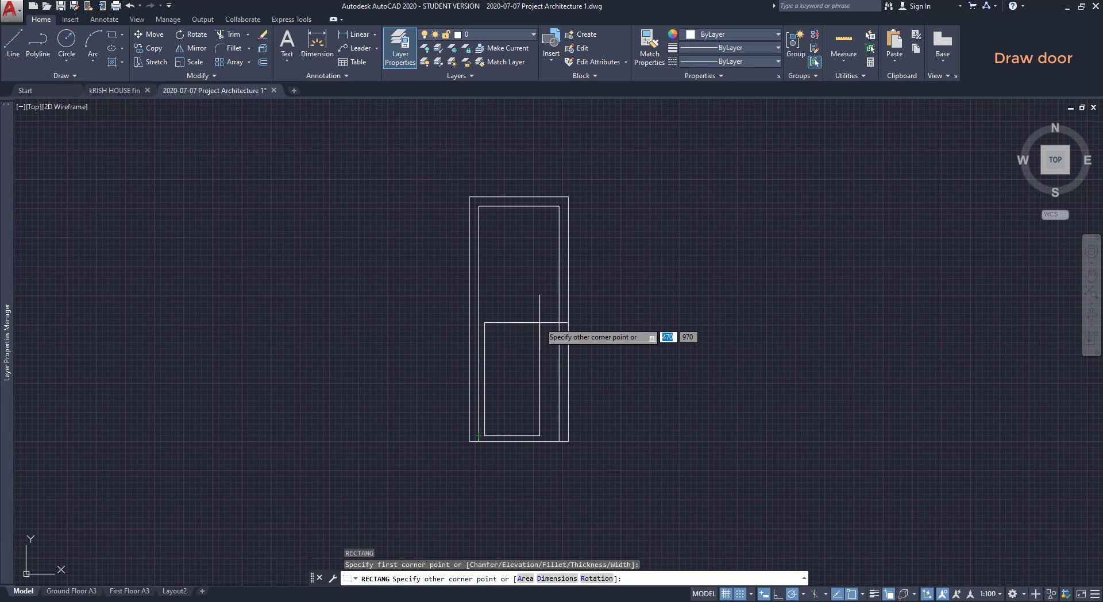
scroll(539, 323, up, 5)
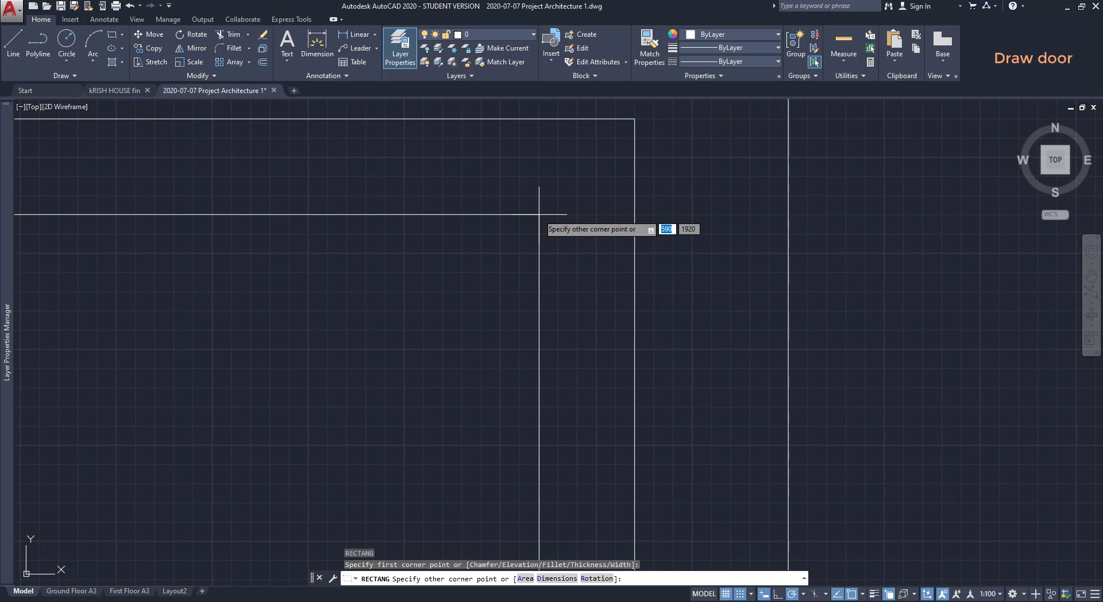
click(539, 214)
Draw a horizontal line across the inner door rectangle between the midpoints of its sides, and turn on Ortho mode.
scroll(524, 209, down, 2)
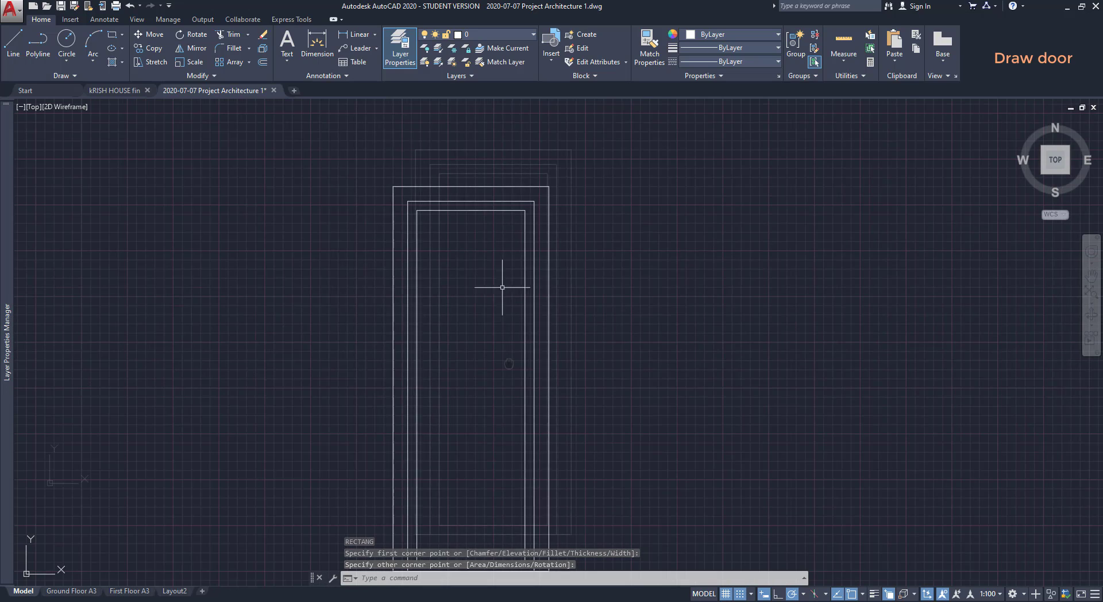
middle_drag(486, 400, 509, 364)
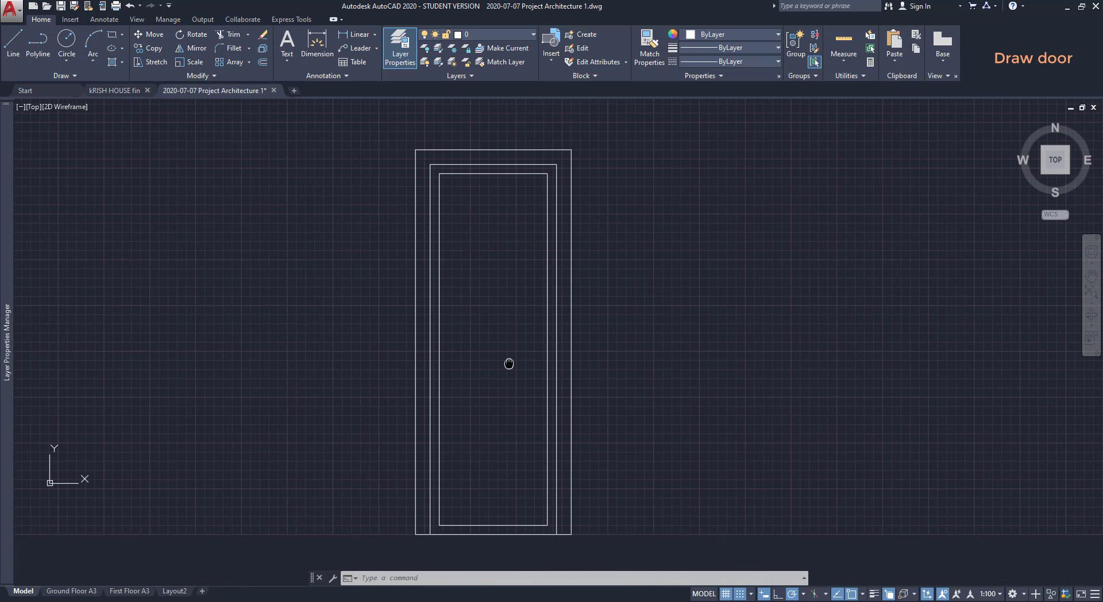
middle_drag(509, 363, 509, 364)
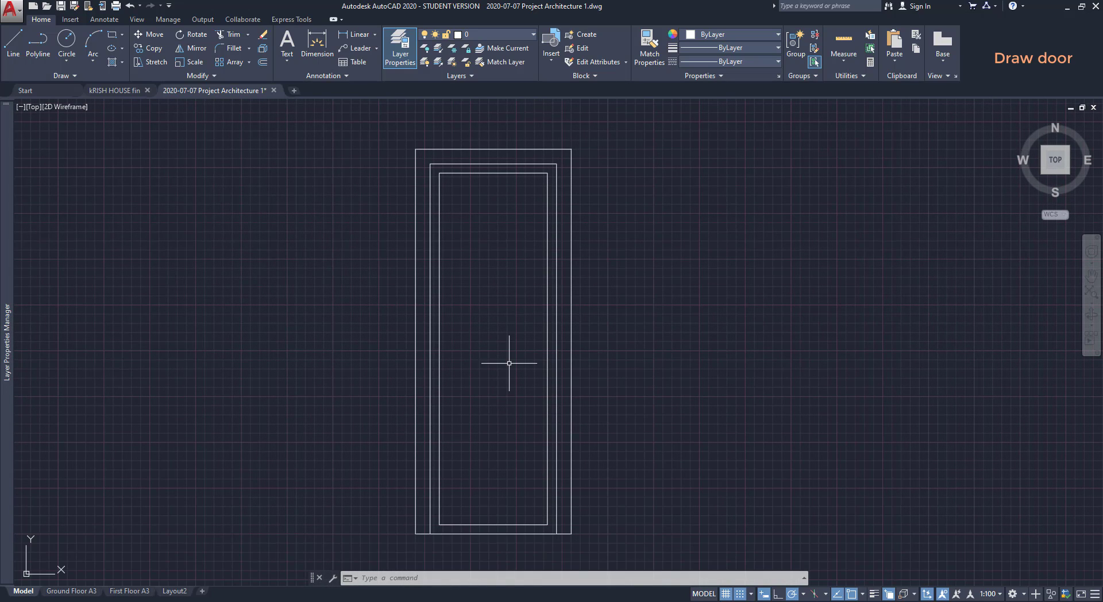
right_click(514, 365)
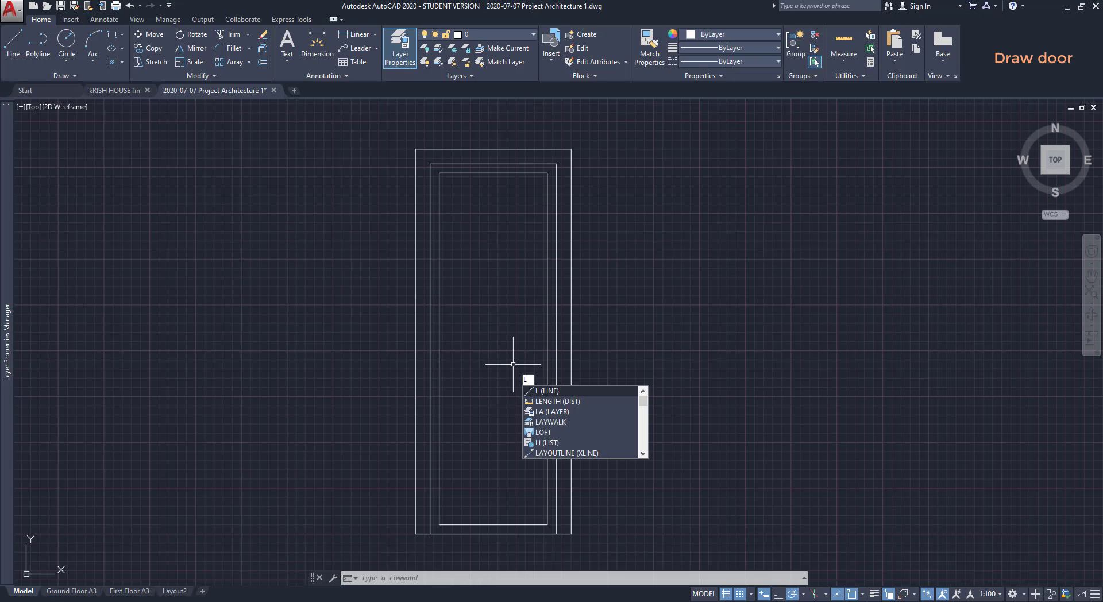
click(546, 379)
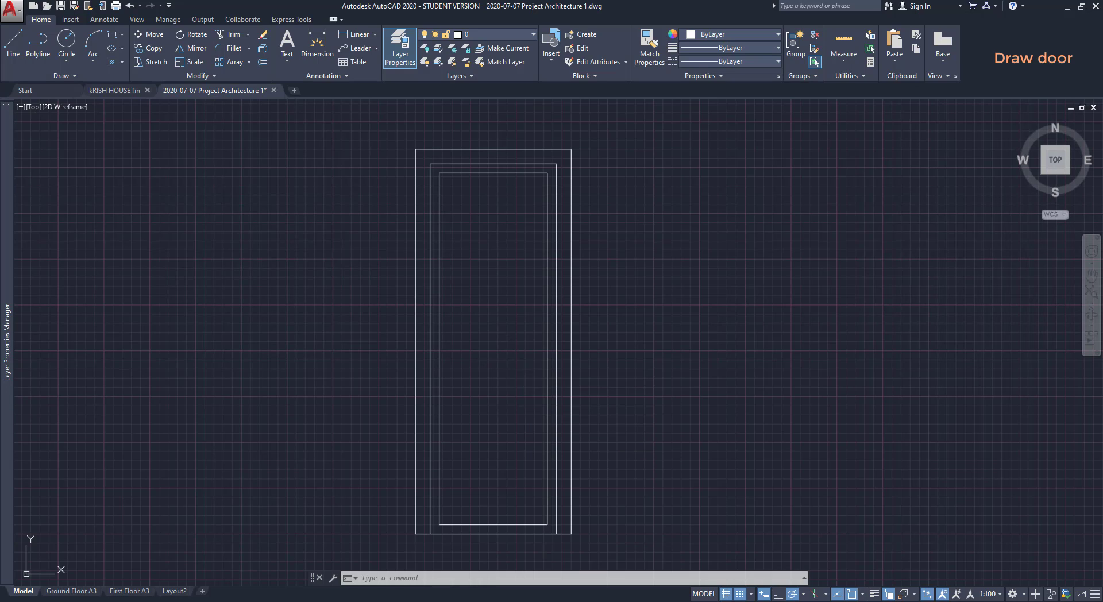
click(440, 348)
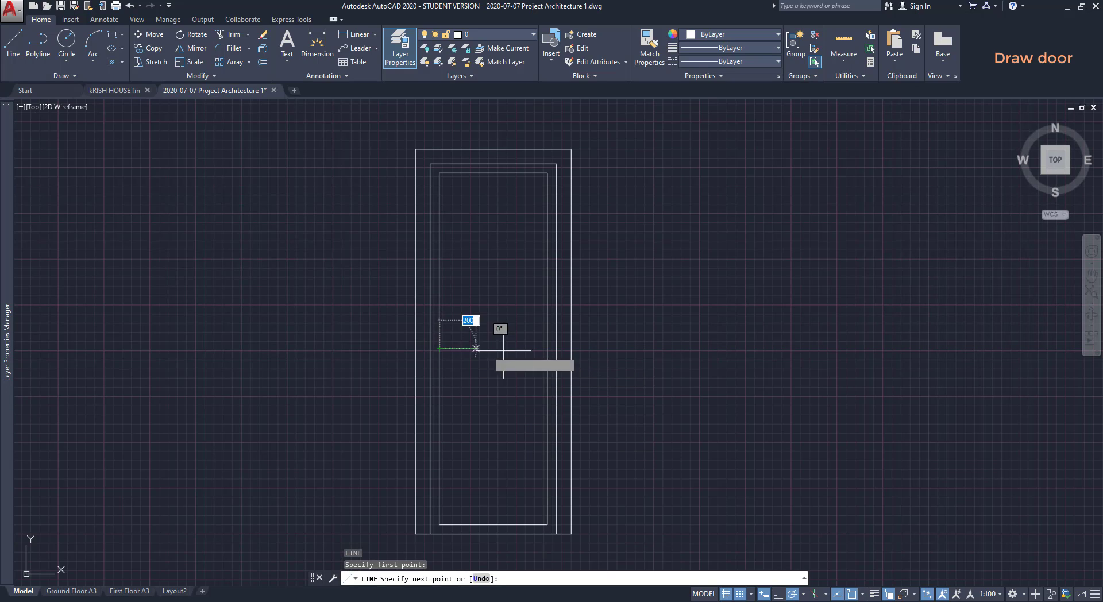
click(548, 348)
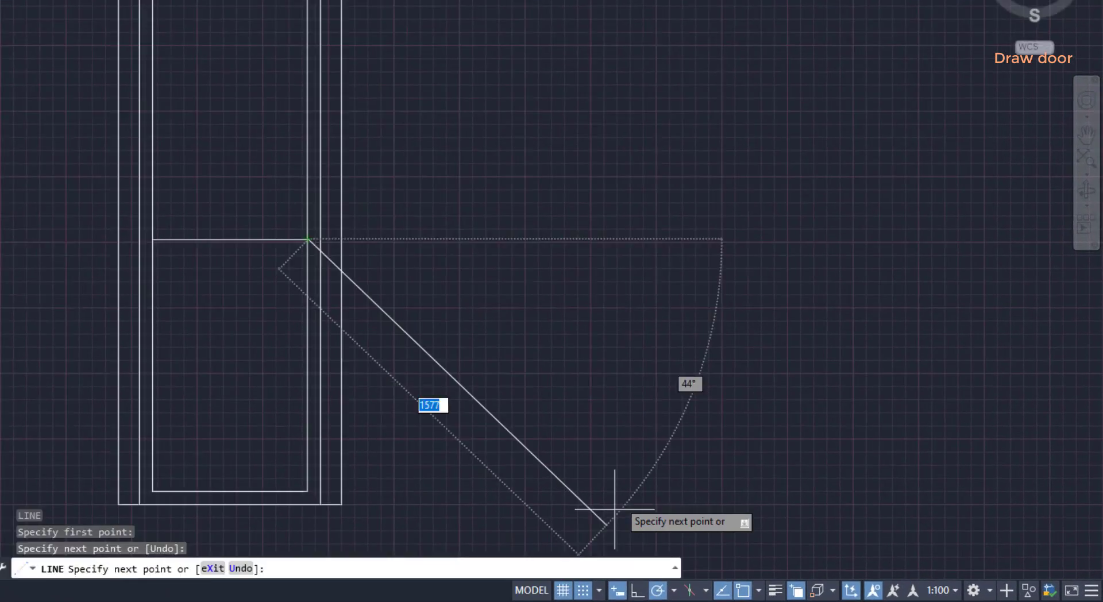
key(Escape)
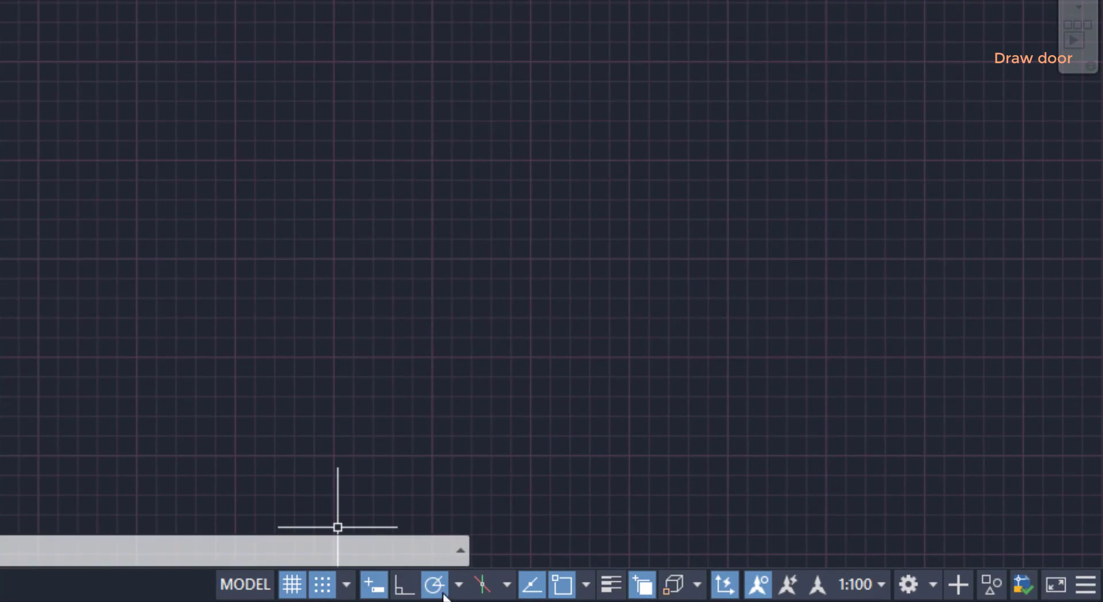
click(404, 592)
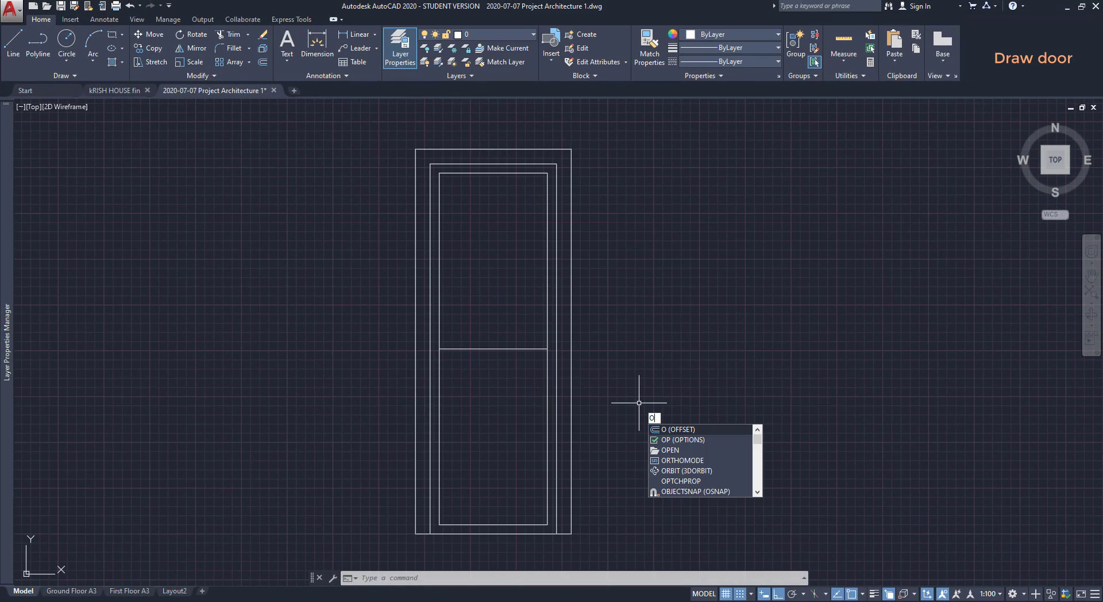
Offset the door's middle line 50 mm upward and downward, and delete the original middle line.
key(Return)
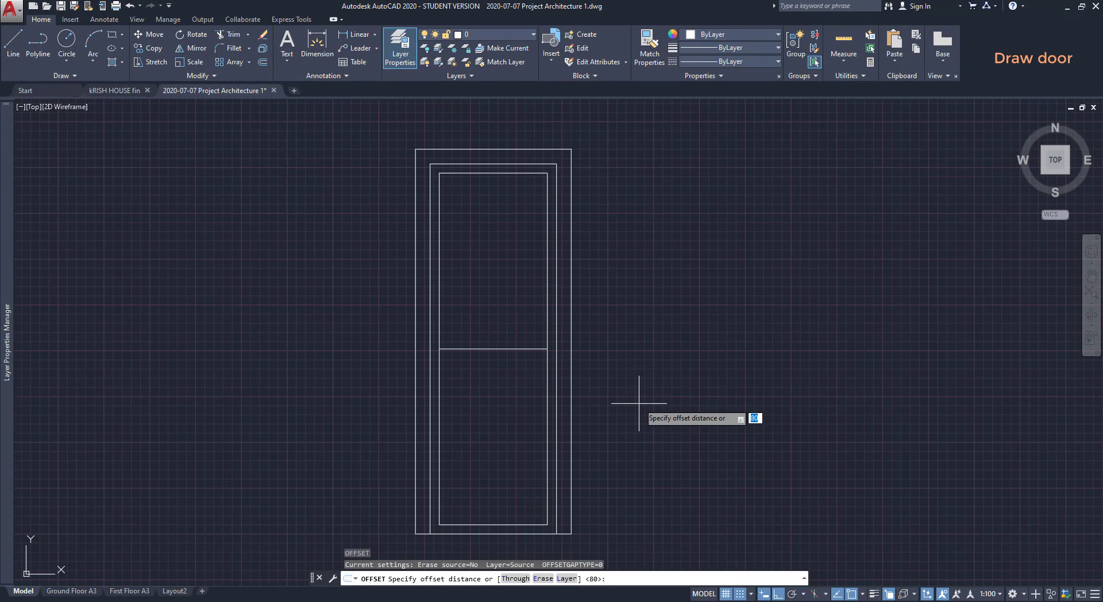
text(5)
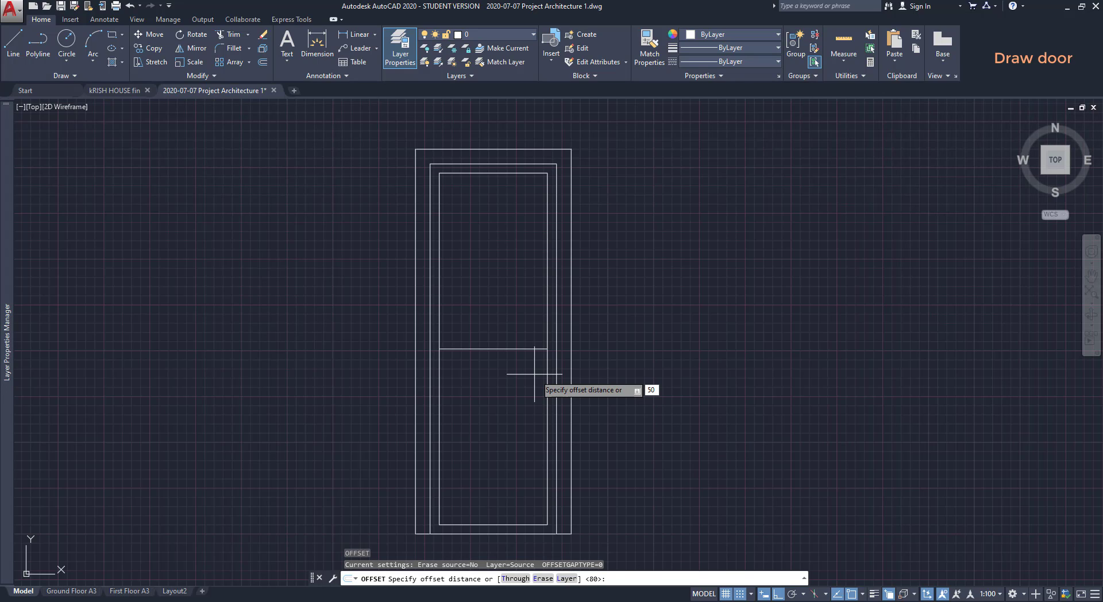
key(Return)
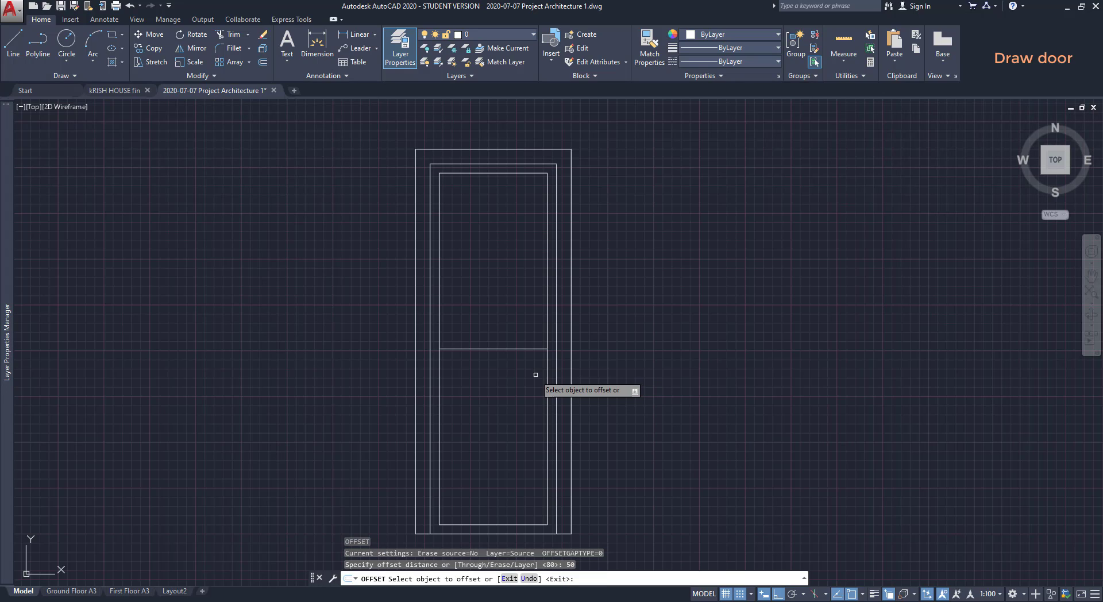
click(526, 347)
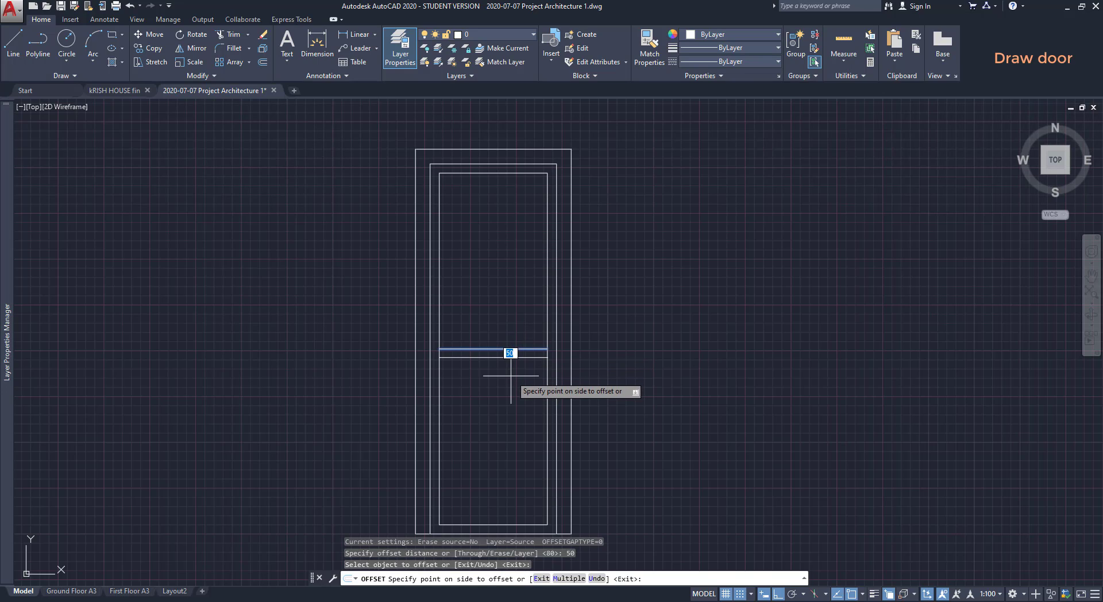
click(524, 361)
click(524, 348)
click(522, 336)
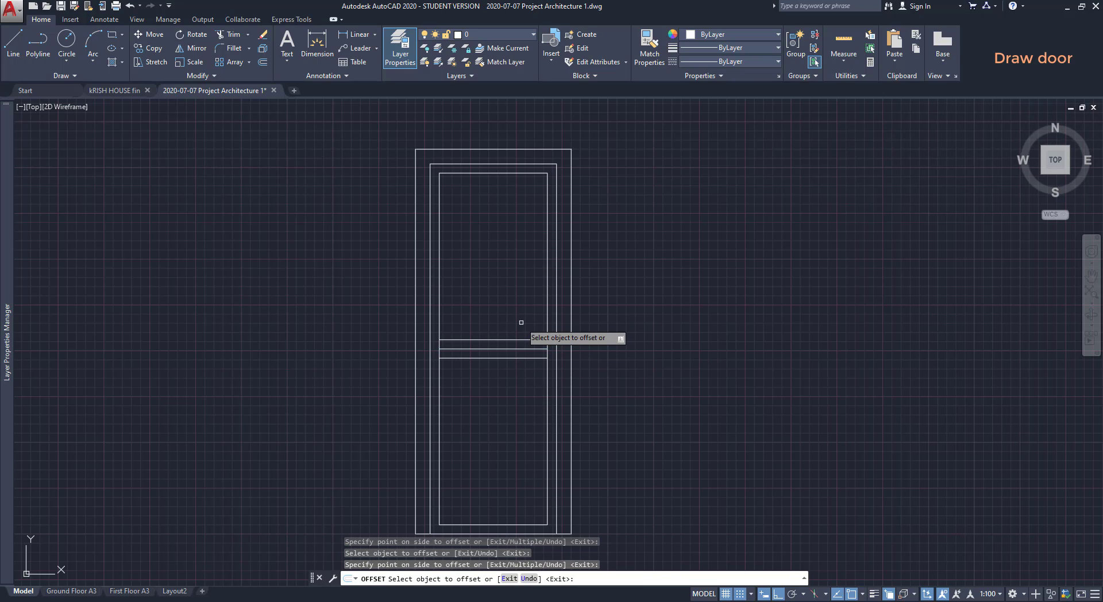
key(Return)
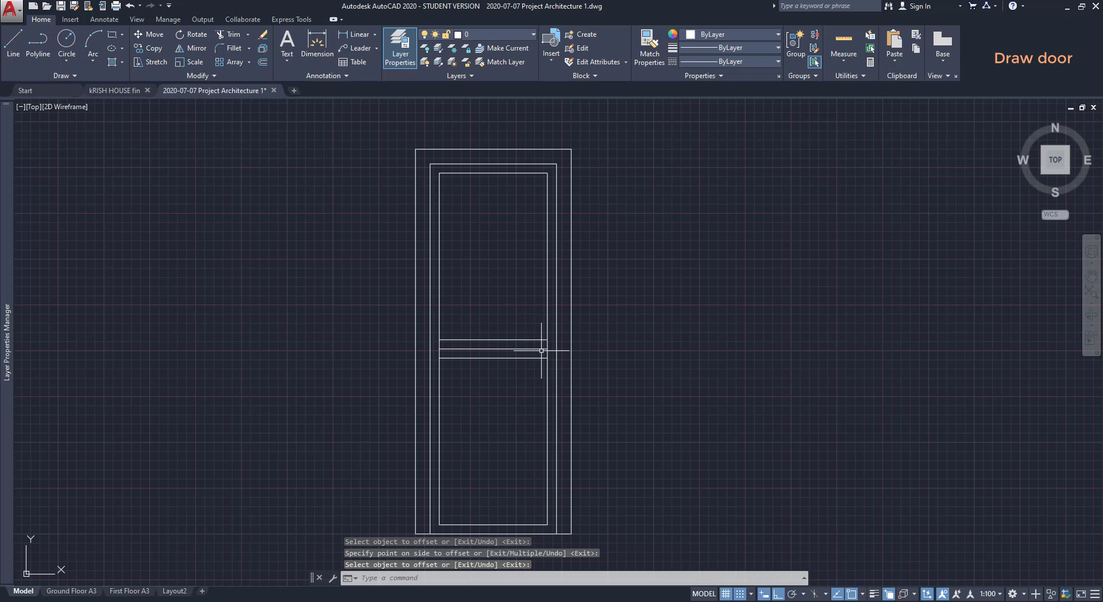
click(543, 348)
key(Delete)
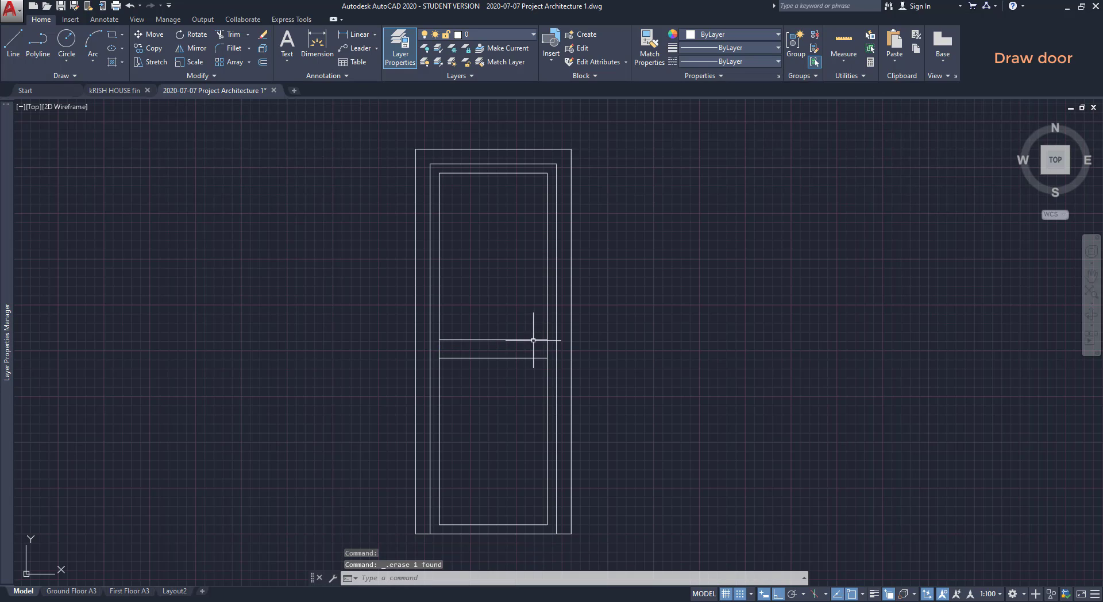
Trim both sides of the inner door rectangle between the two middle lines to separate the upper and lower panels.
text(TR)
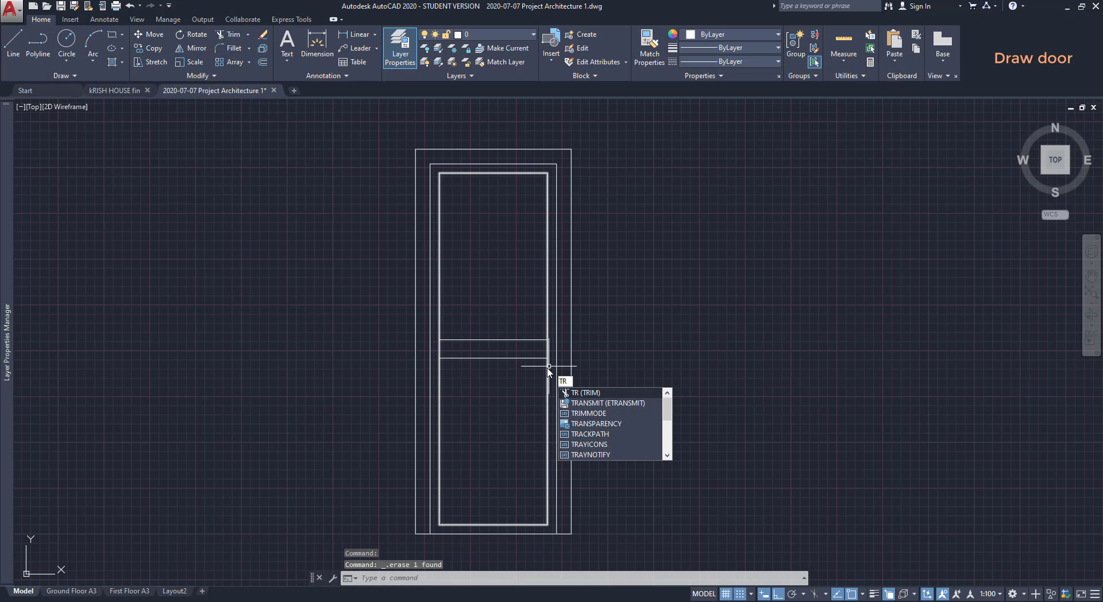
key(Return)
click(555, 370)
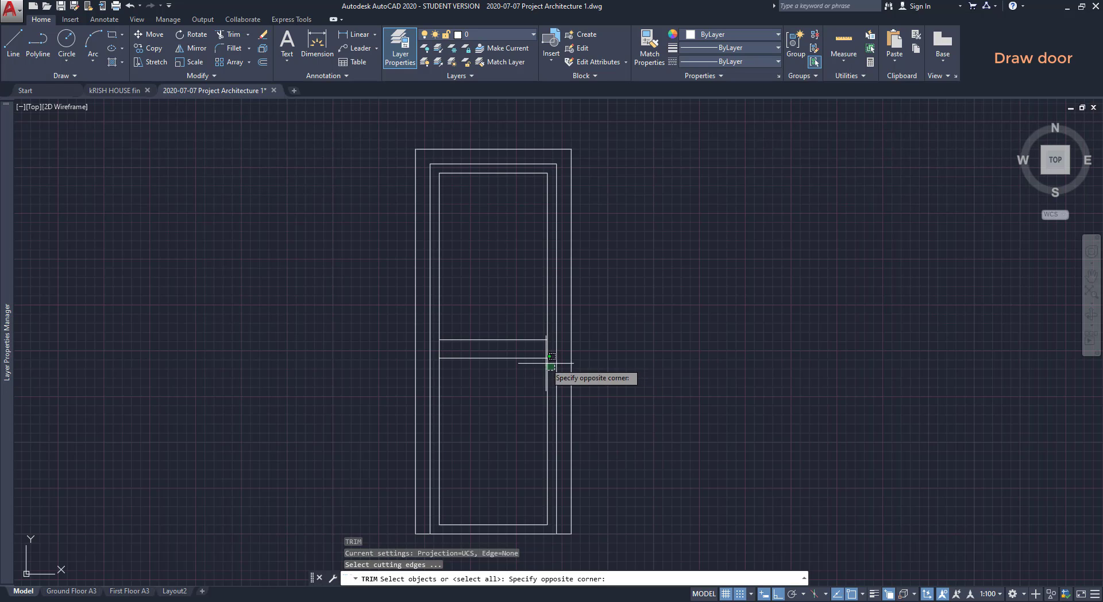
scroll(454, 337, up, 4)
click(395, 338)
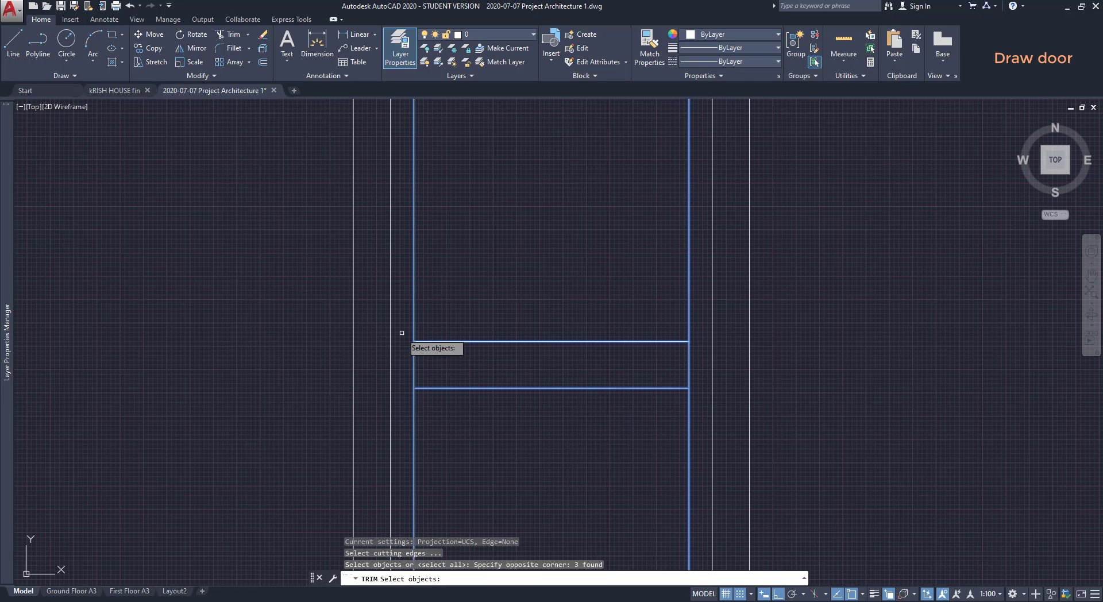
key(Return)
click(414, 356)
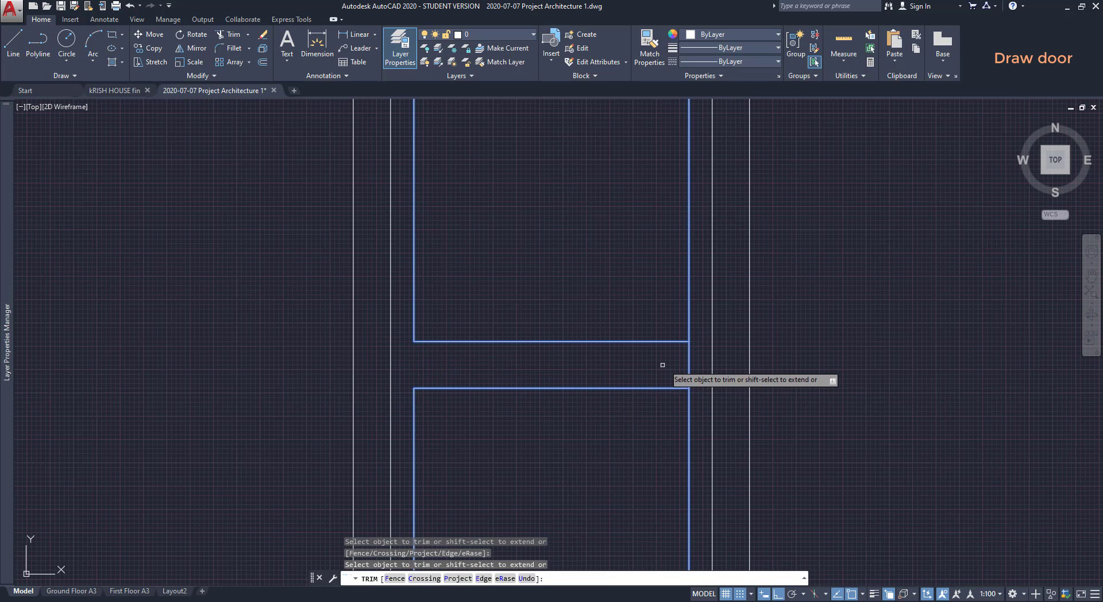
click(687, 375)
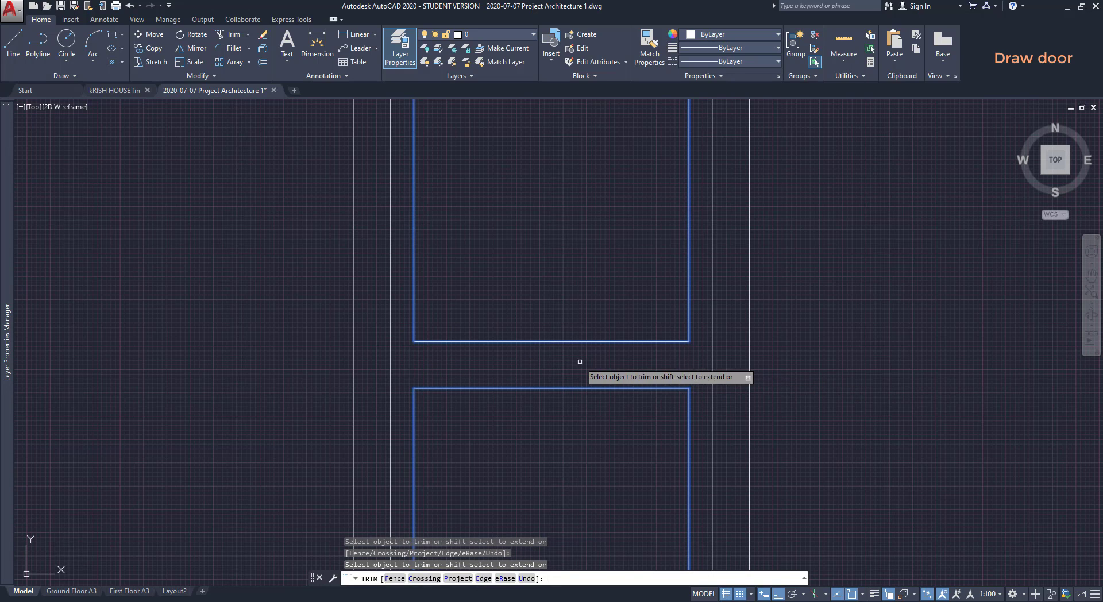
Finish trimming and define a block named "door entrance elev." from the whole door elevation, with its lower-left corner as base point.
key(Return)
scroll(577, 309, down, 2)
scroll(577, 309, down, 4)
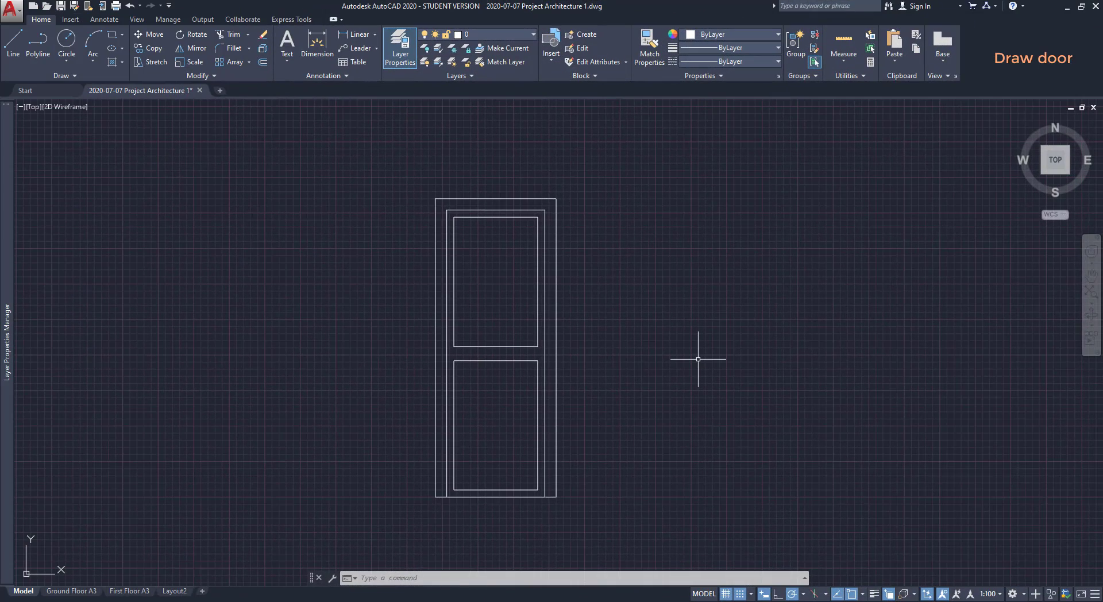
click(582, 35)
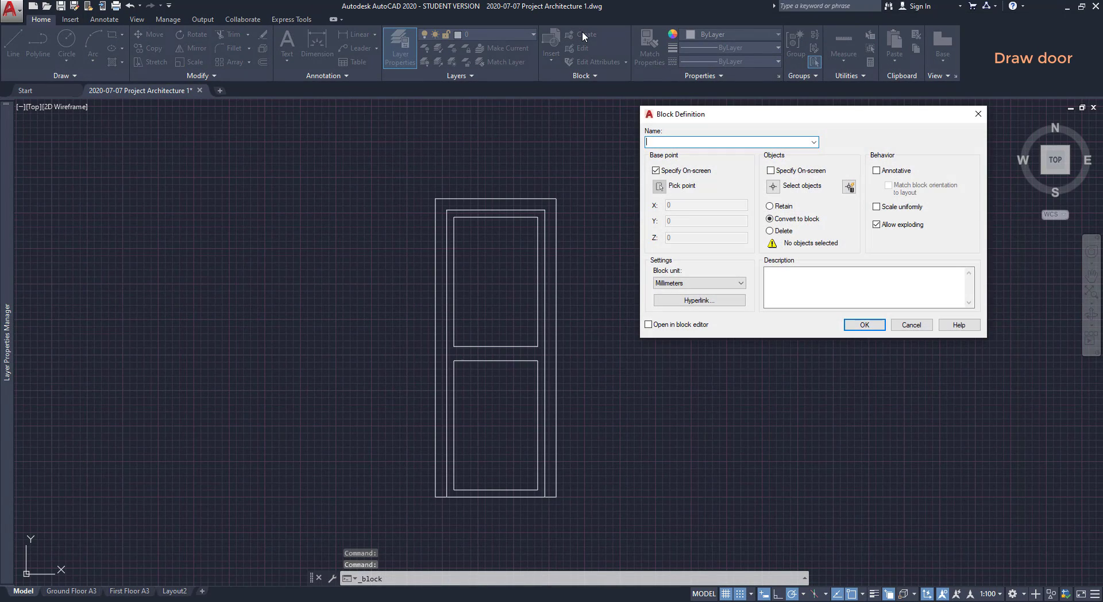
text(door entrance elev.)
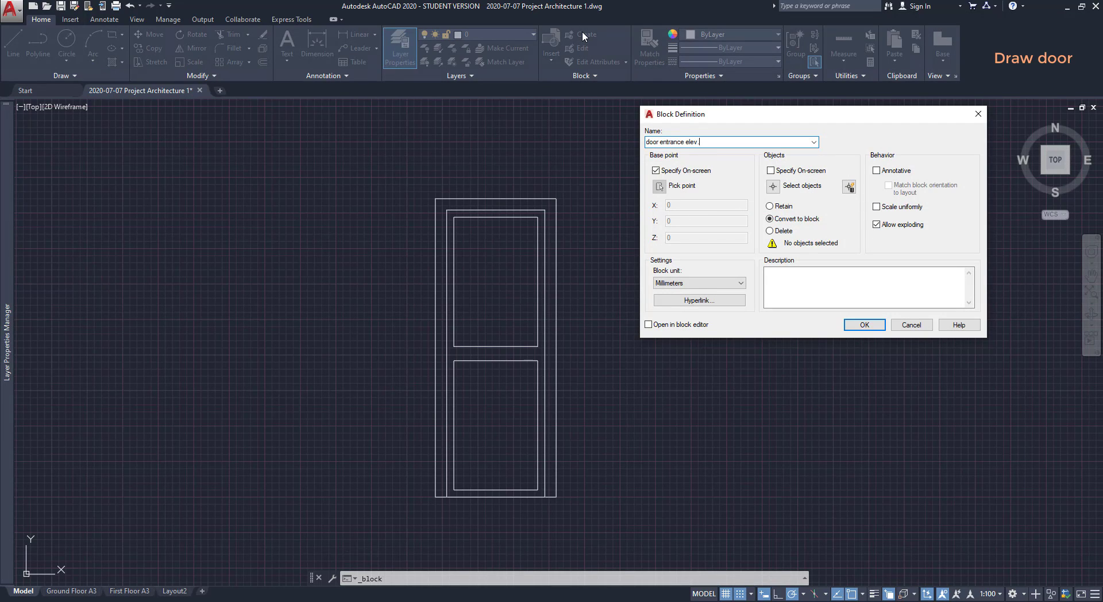
click(772, 185)
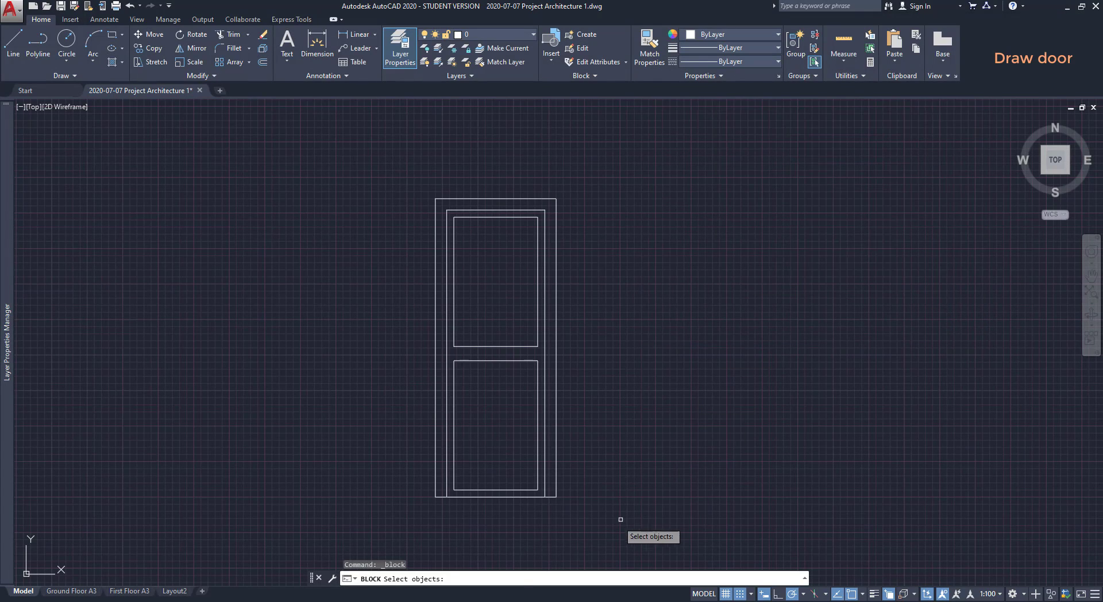
click(610, 535)
click(375, 203)
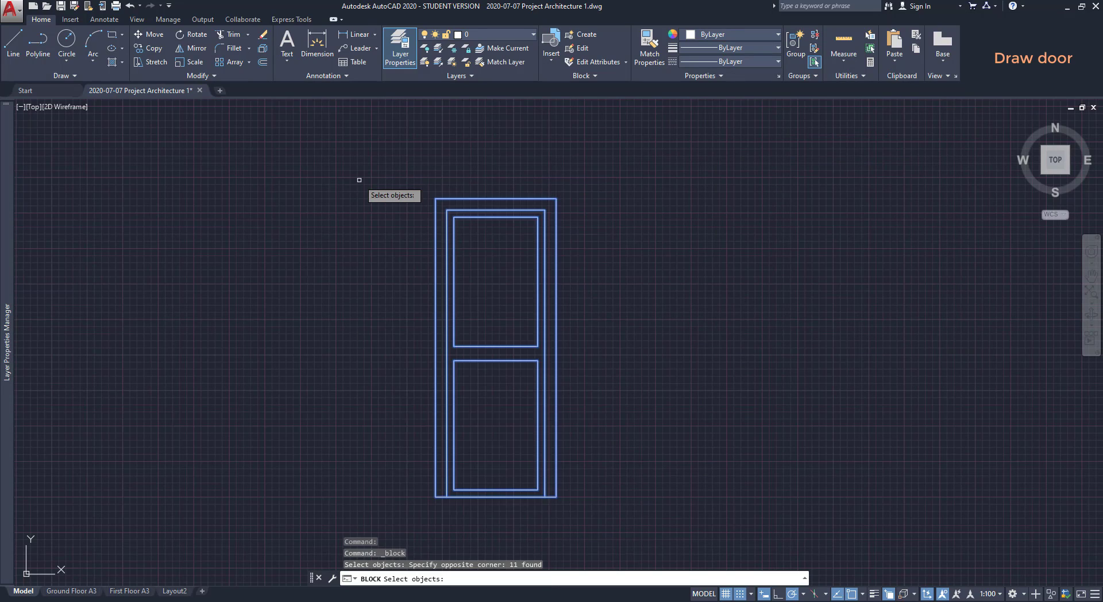
key(Return)
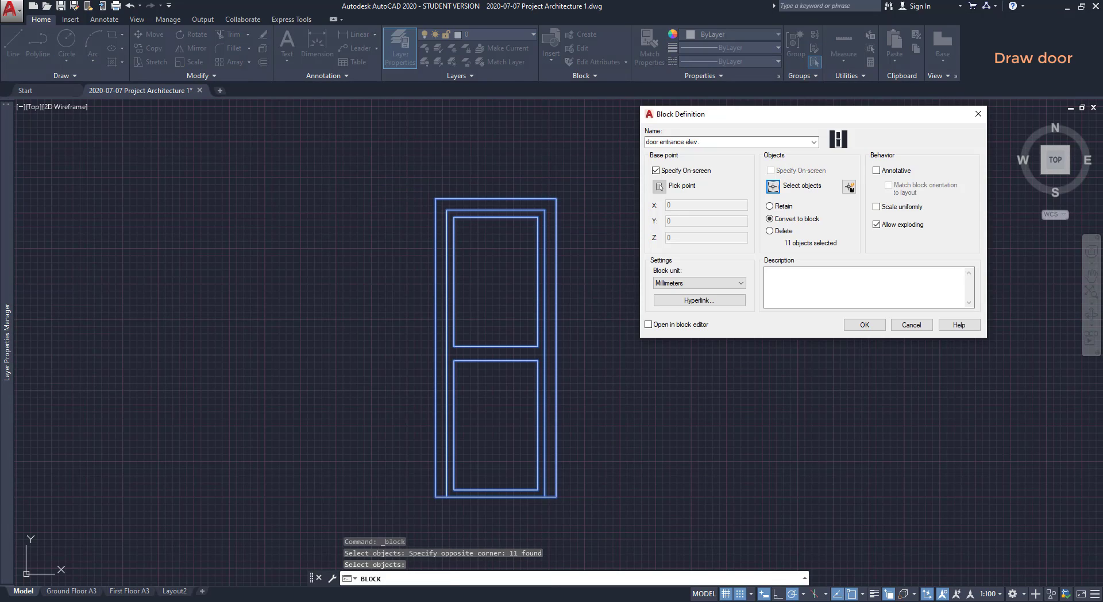
click(863, 326)
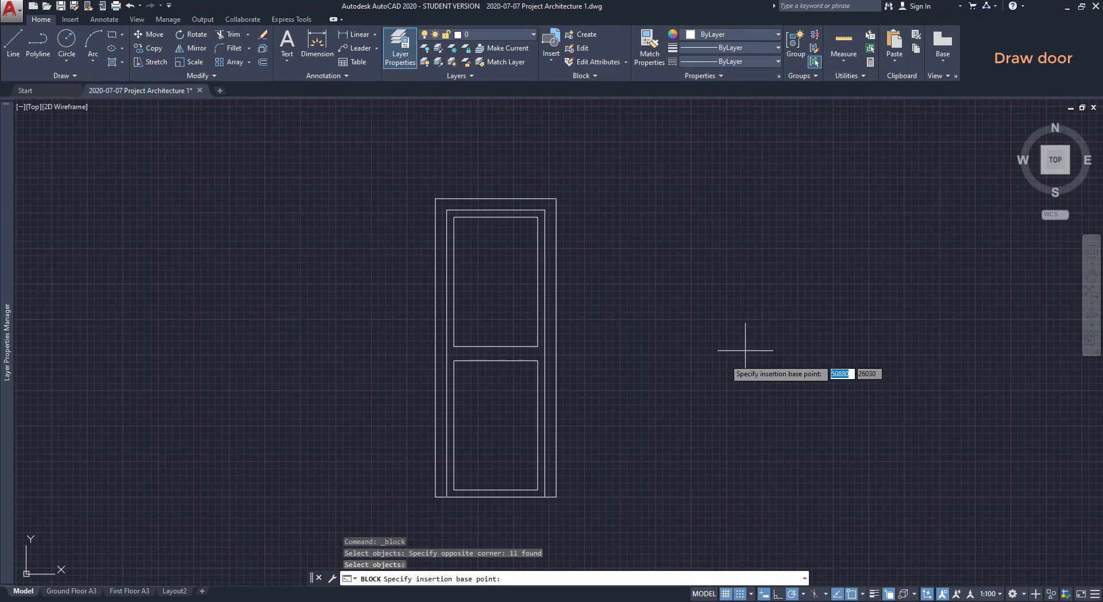
click(435, 497)
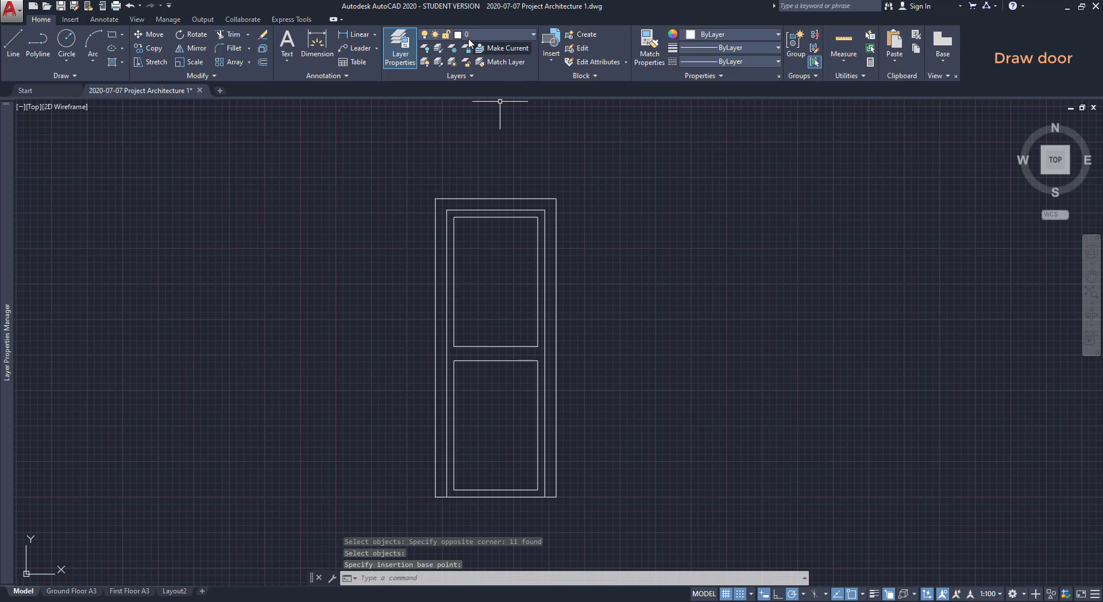
Assign the door elevation block to the windows layer and clear the selection.
click(557, 365)
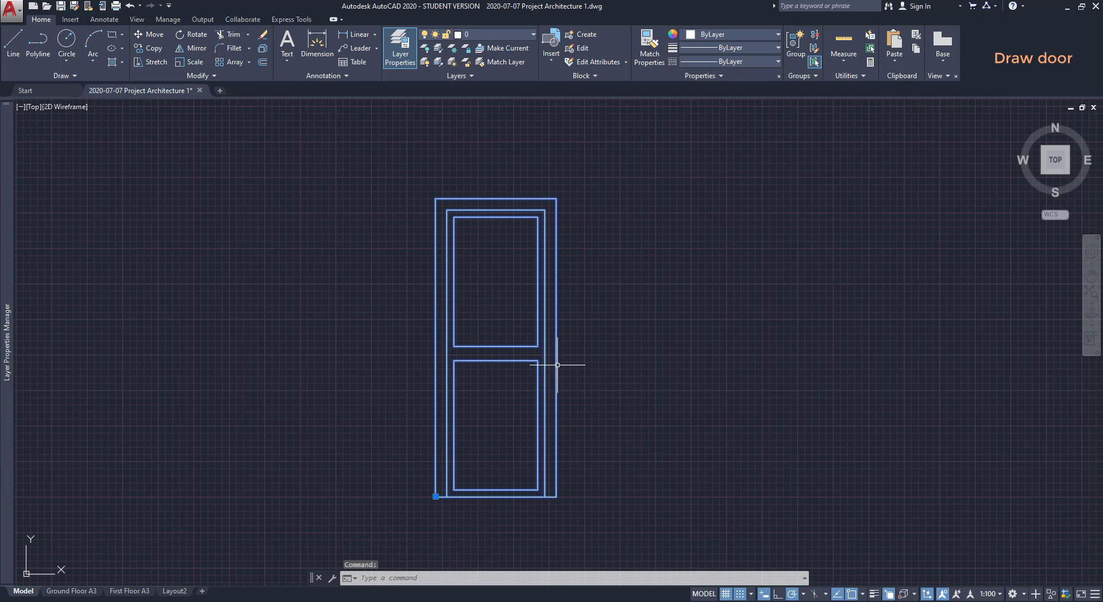
click(529, 35)
click(496, 185)
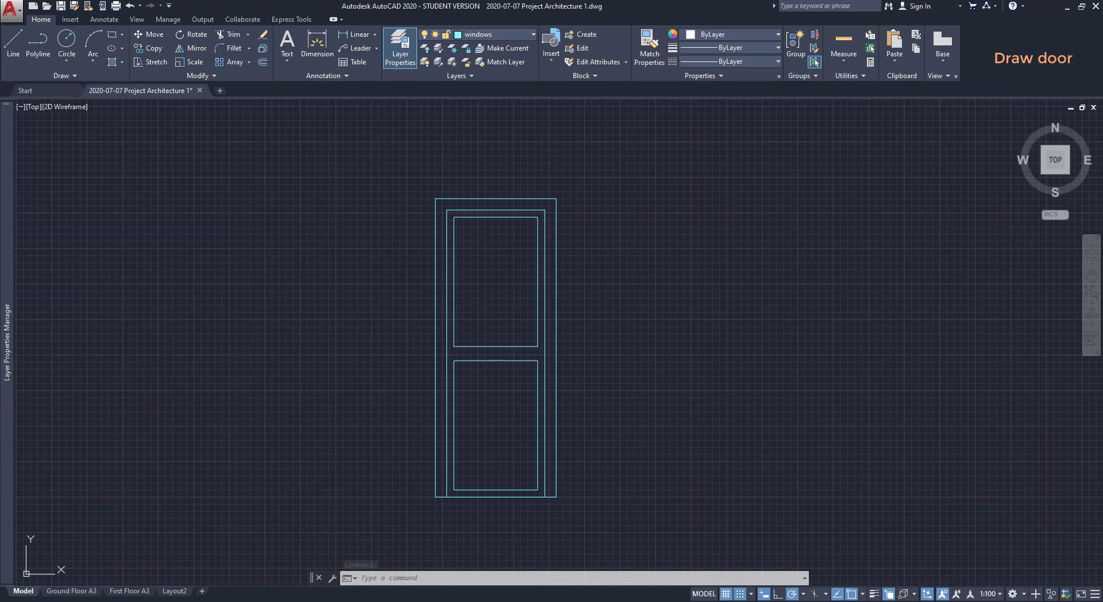
key(Escape)
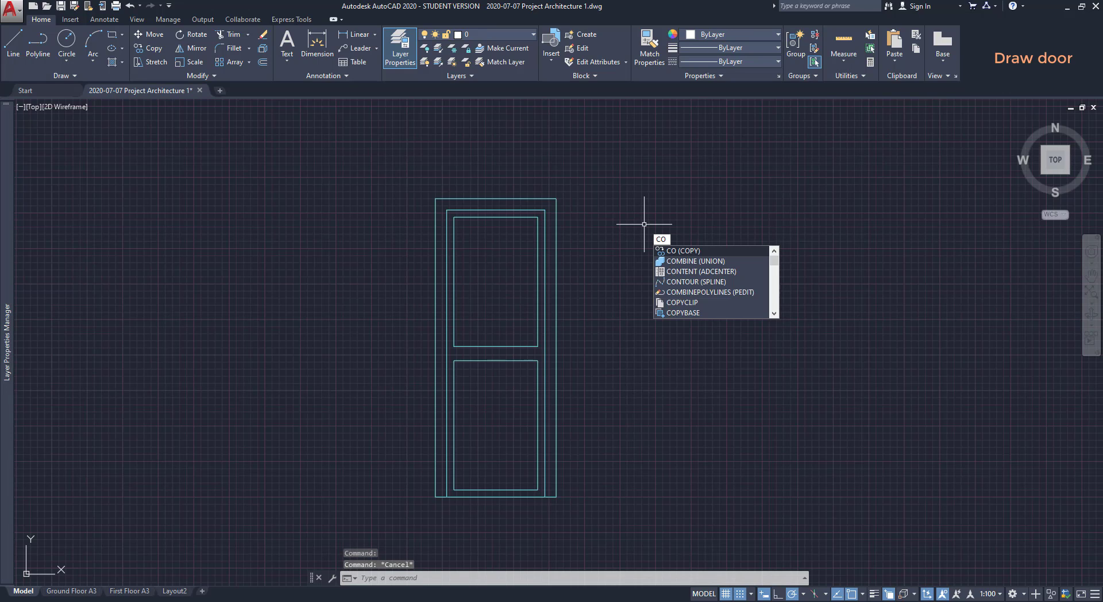
Copy the door elevation block by its lower-left corner onto the left jamb of the entrance door in the floor plan.
key(Return)
click(436, 488)
key(Return)
click(436, 497)
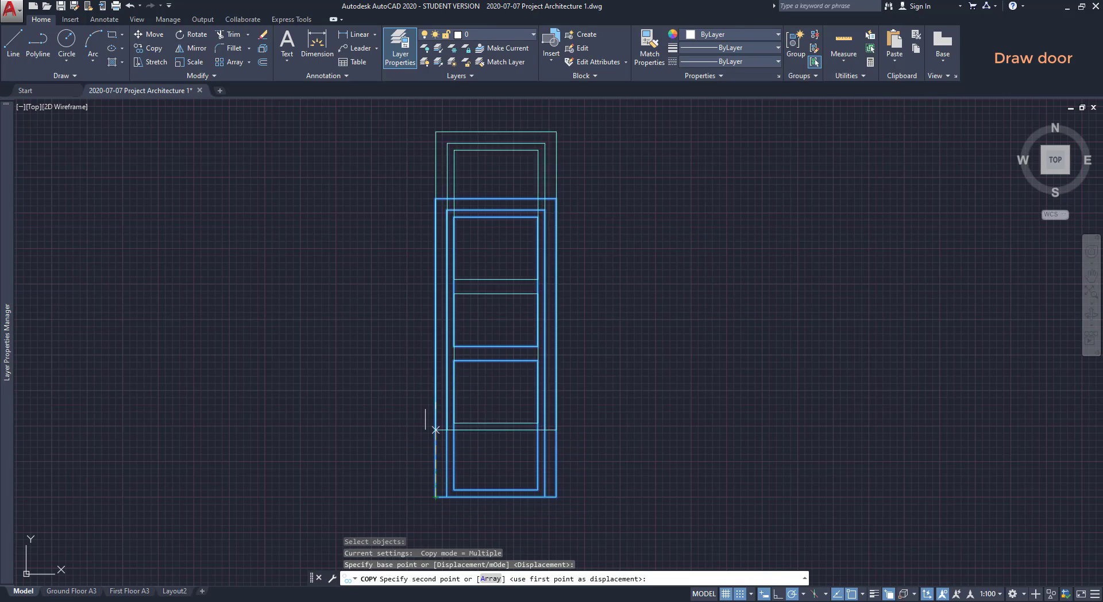
scroll(426, 420, down, 10)
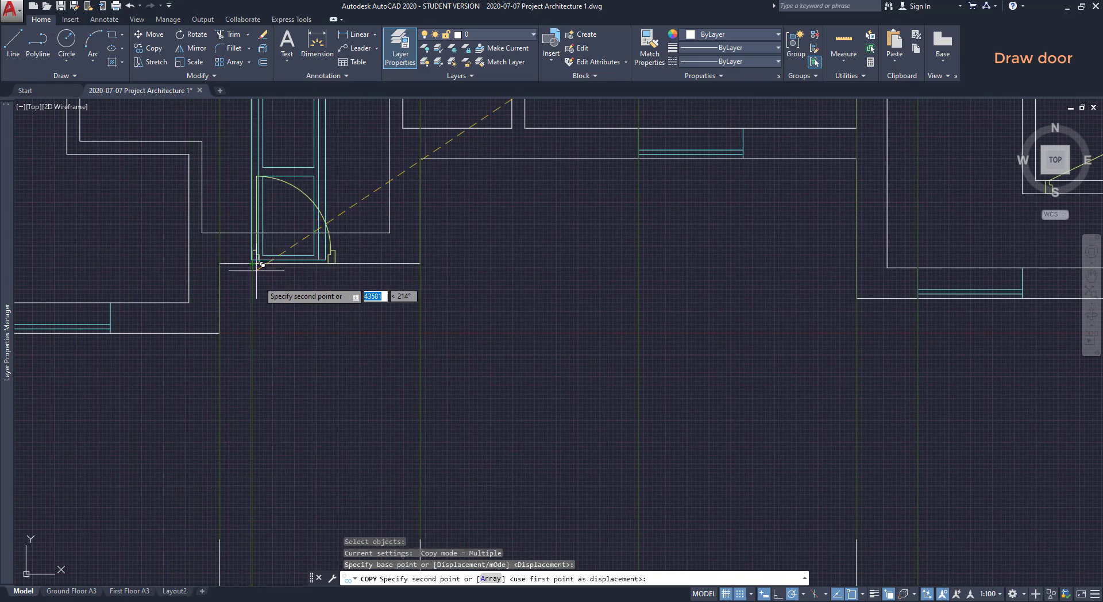
scroll(262, 265, up, 4)
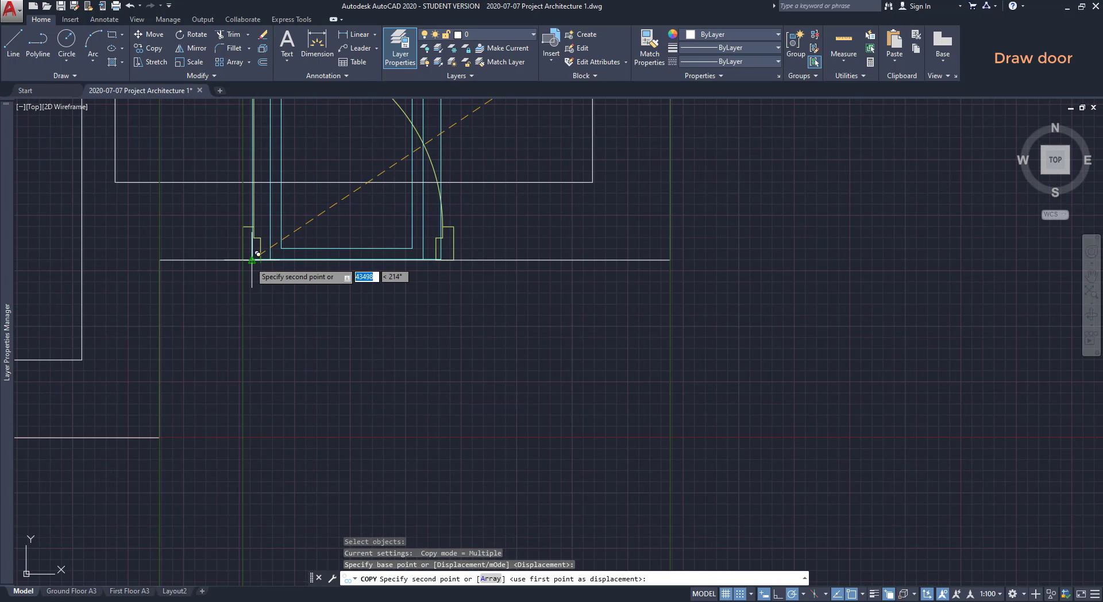
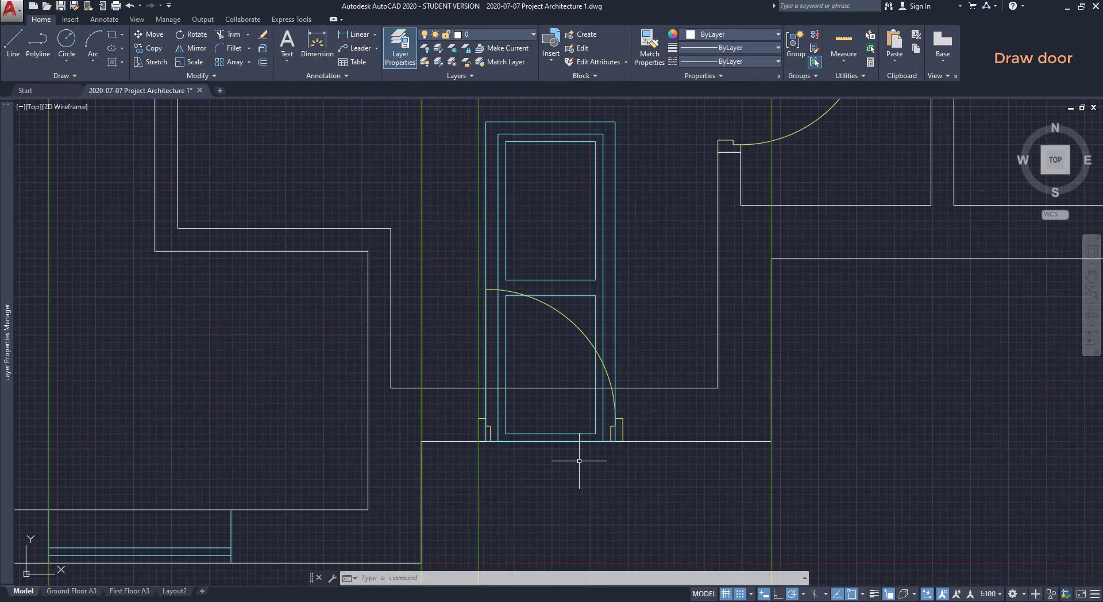
Assign the copied door block to the doors layer and open its definition, door entrance elev., for editing.
click(615, 358)
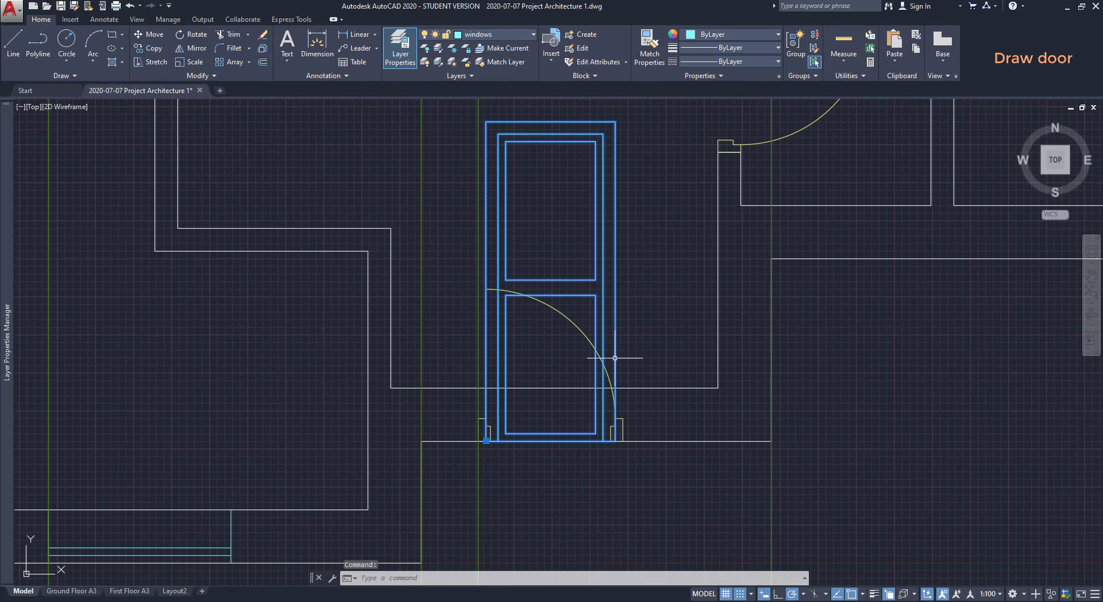
click(515, 34)
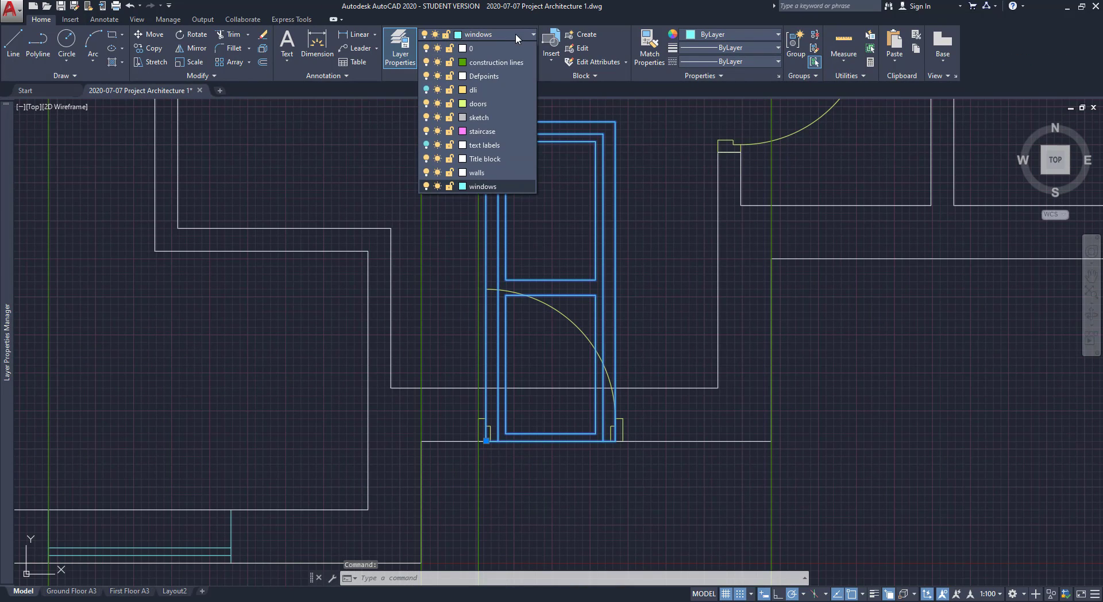
click(481, 103)
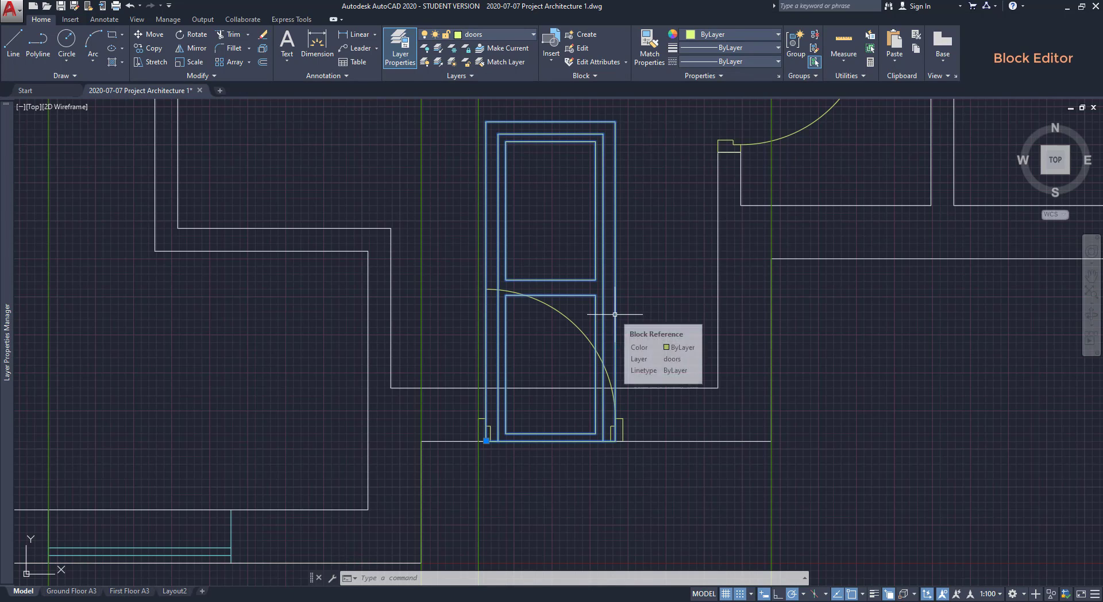
double_click(615, 314)
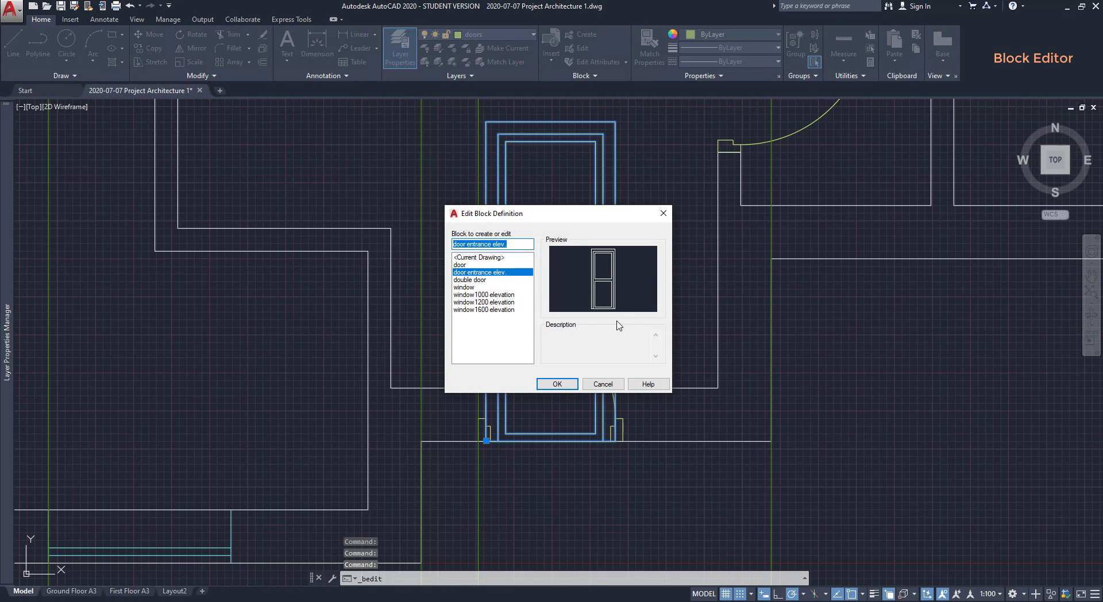
click(562, 386)
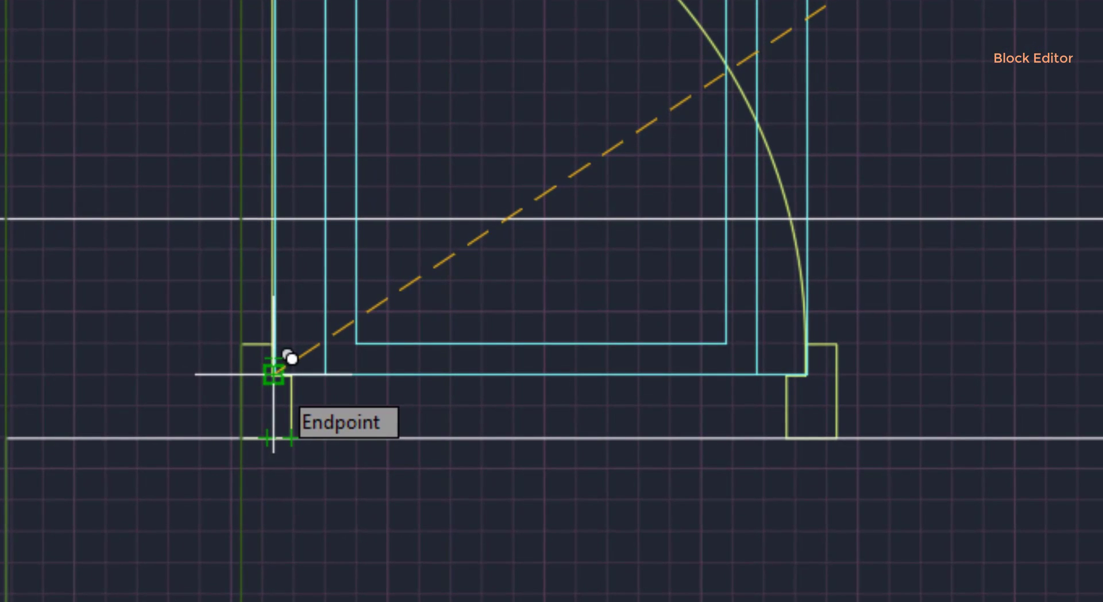
Move all the door geometry in the block 50 mm to the right, away from the origin.
text(m)
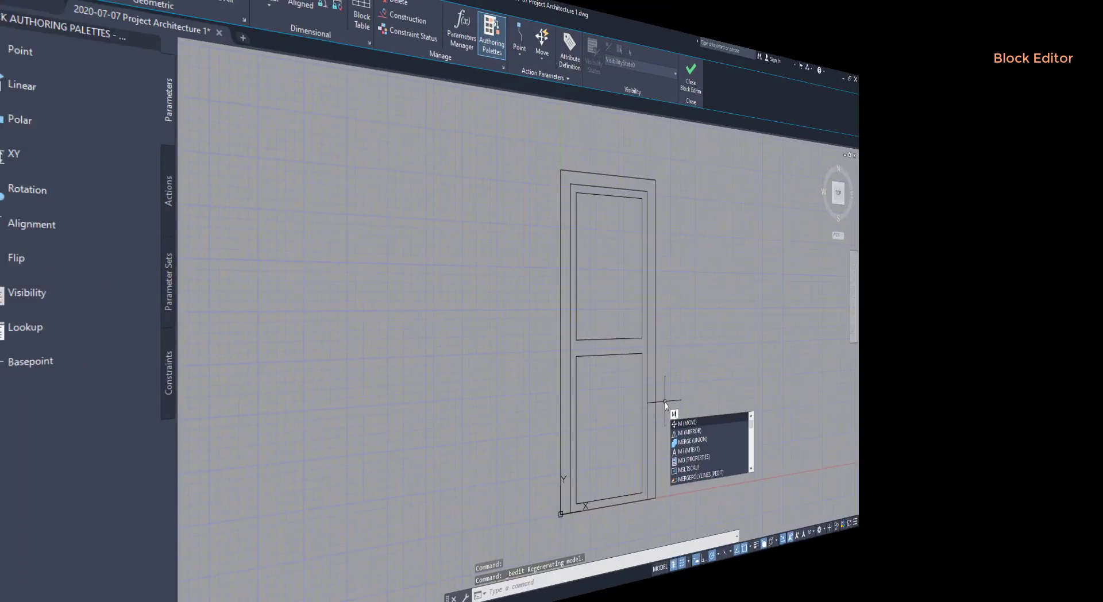
key(Return)
click(725, 532)
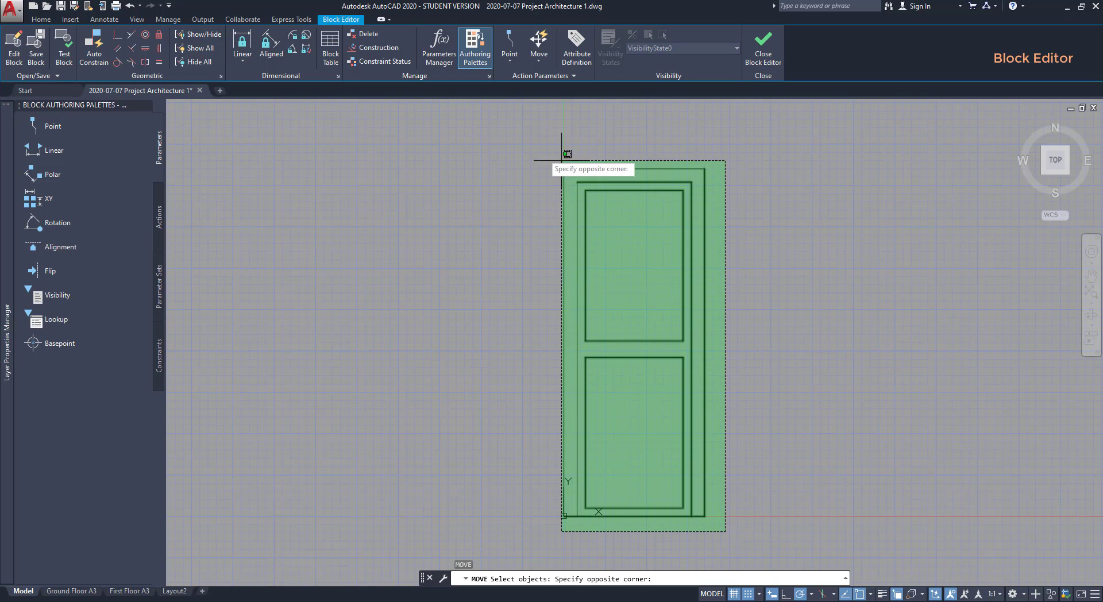
click(525, 148)
key(Return)
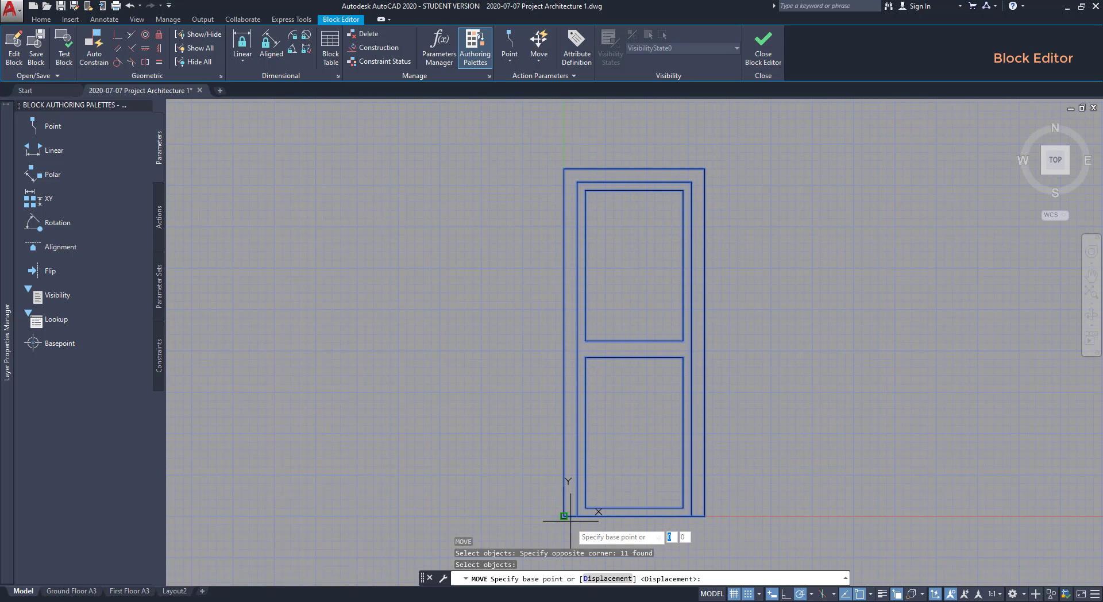
scroll(563, 516, up, 6)
scroll(563, 516, up, 5)
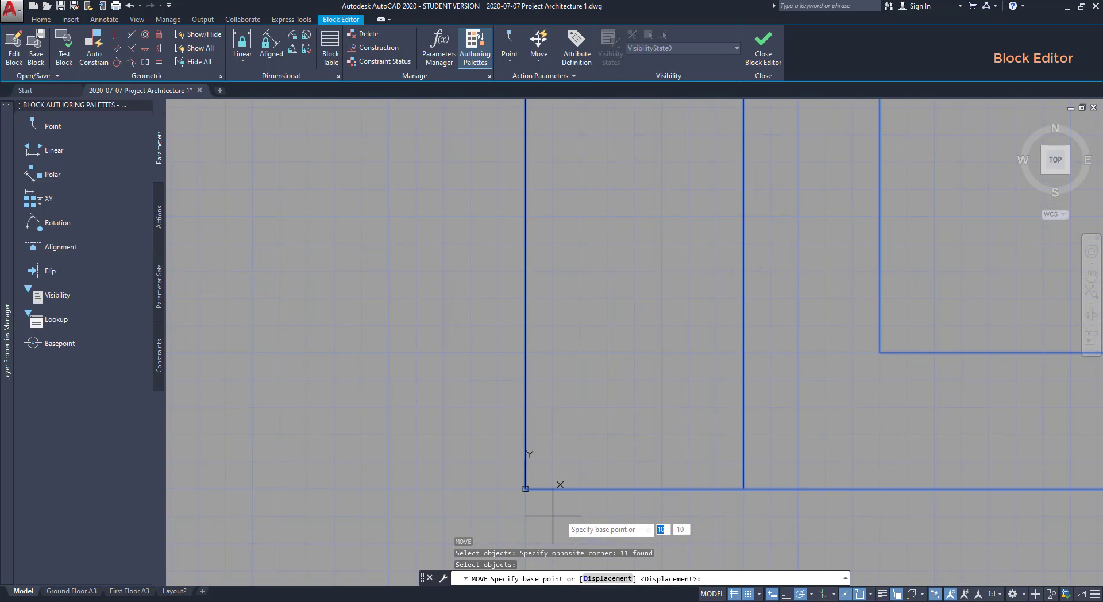
click(525, 489)
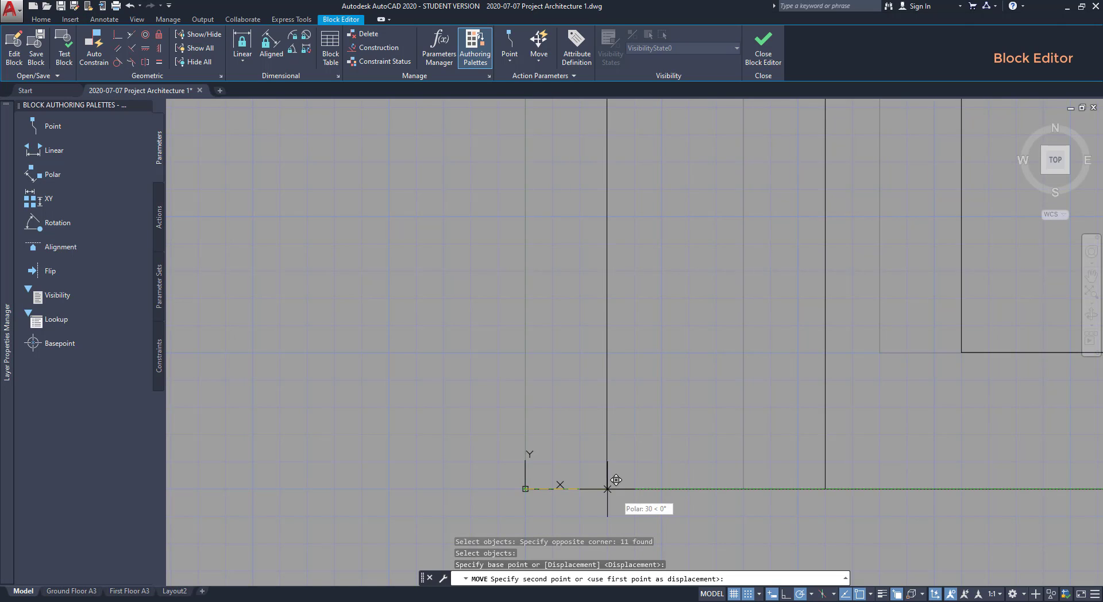
click(662, 489)
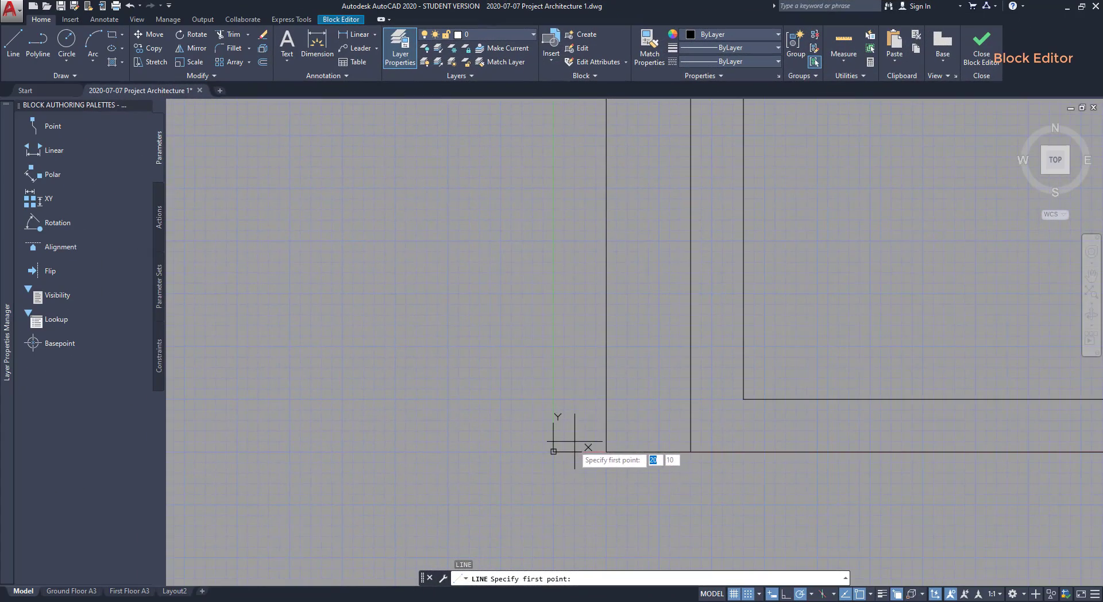
Draw a vertical line 2150 mm up from the block origin, with Ortho on, as the left outer frame edge.
click(553, 451)
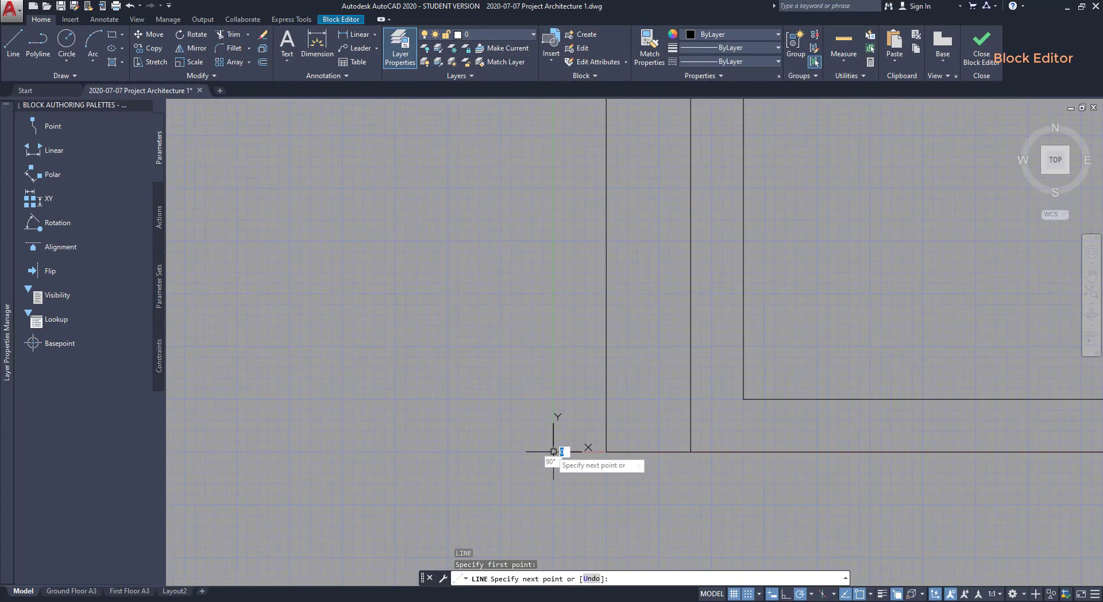
scroll(552, 450, down, 4)
scroll(552, 450, down, 5)
scroll(537, 368, up, 10)
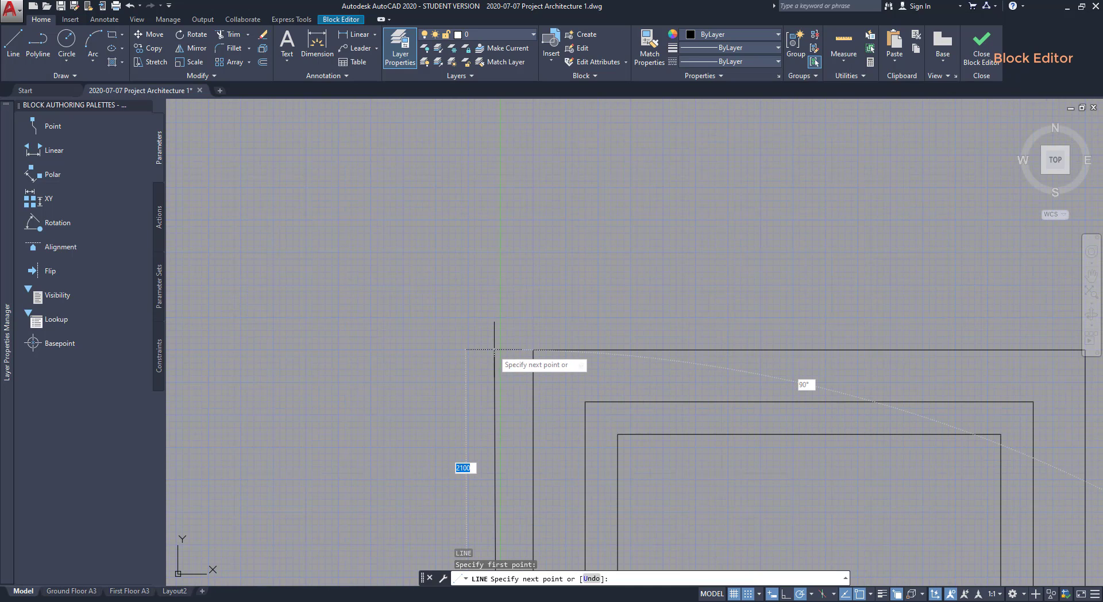
scroll(486, 325, up, 2)
key(F8)
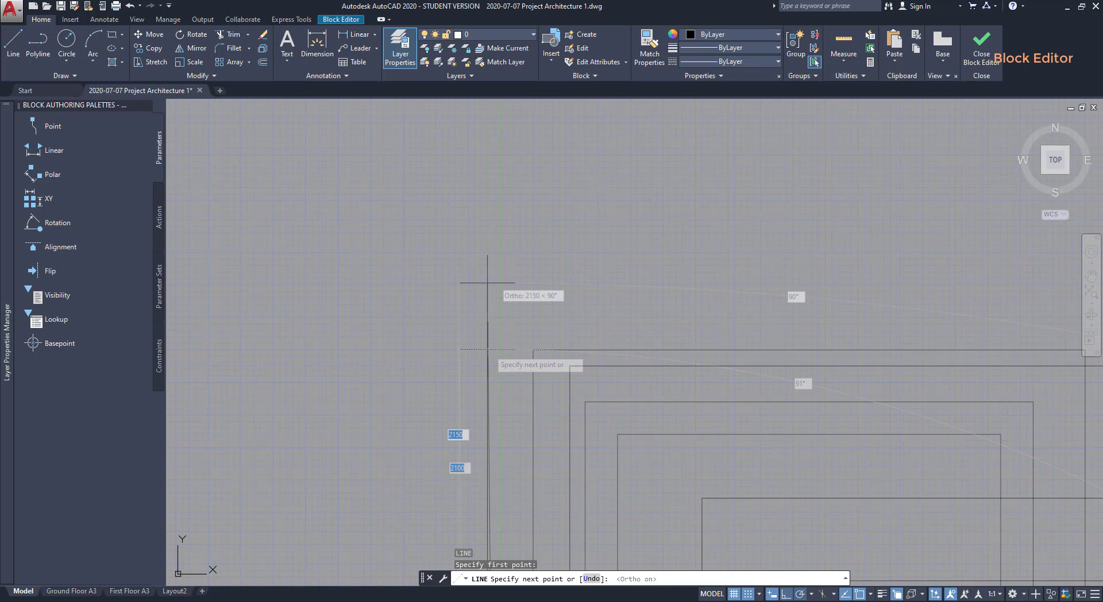
click(487, 283)
Continue the outer frame line 950 mm right above the door and 2150 mm straight down to the door's base level.
scroll(493, 281, down, 3)
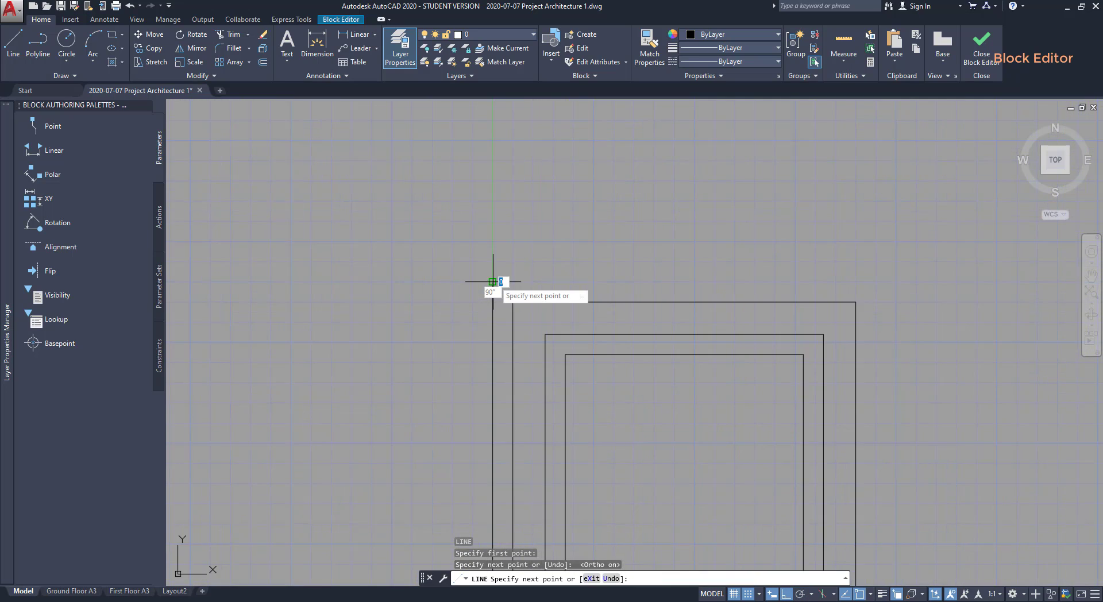
scroll(705, 283, up, 2)
scroll(764, 299, up, 4)
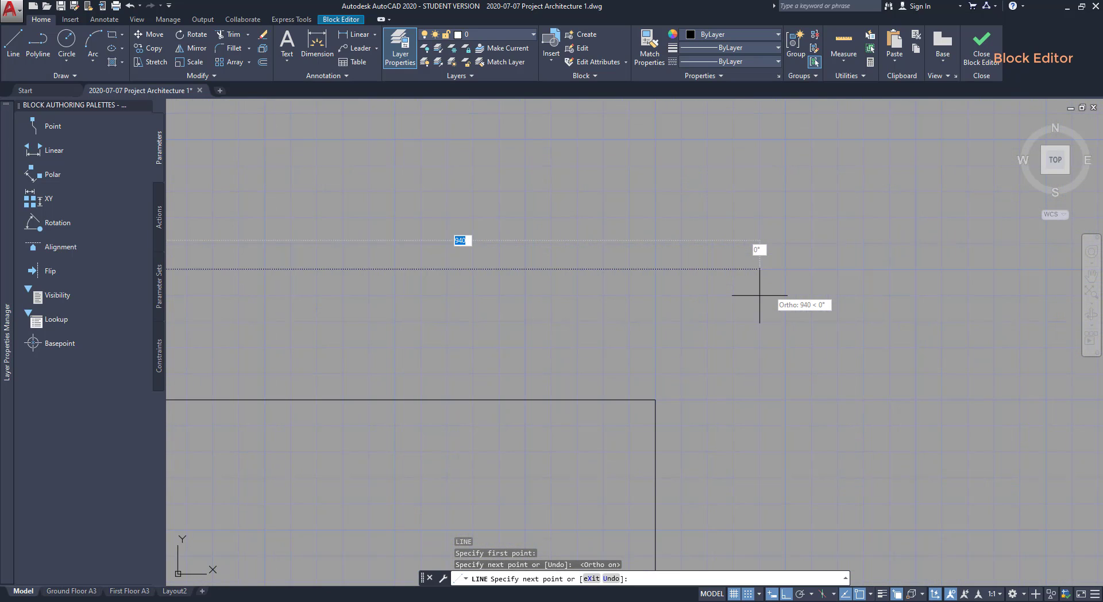
click(786, 268)
scroll(799, 261, down, 10)
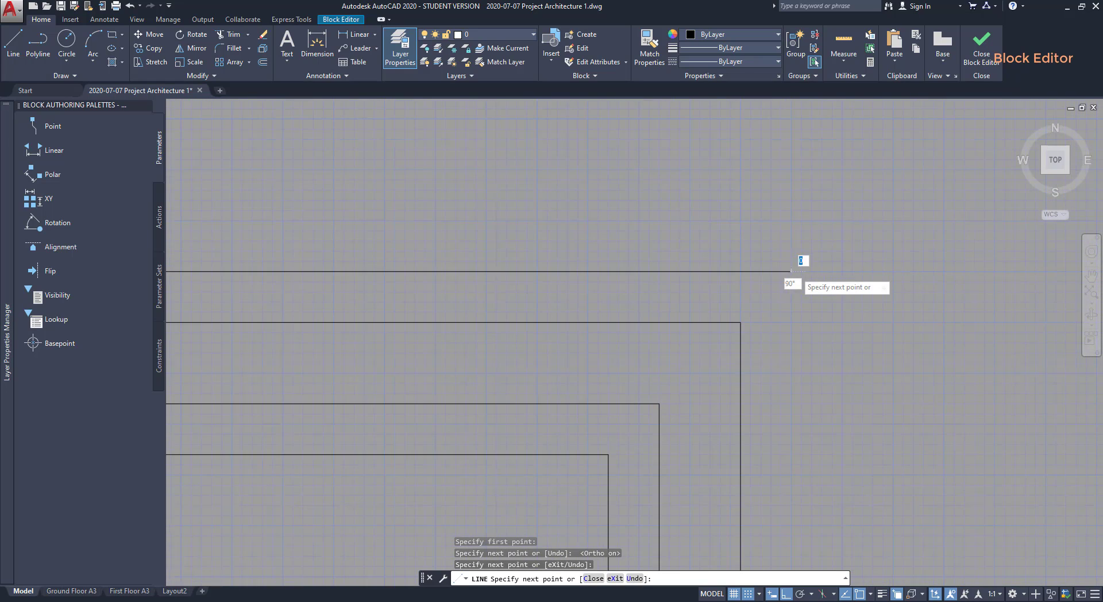
scroll(804, 402, up, 5)
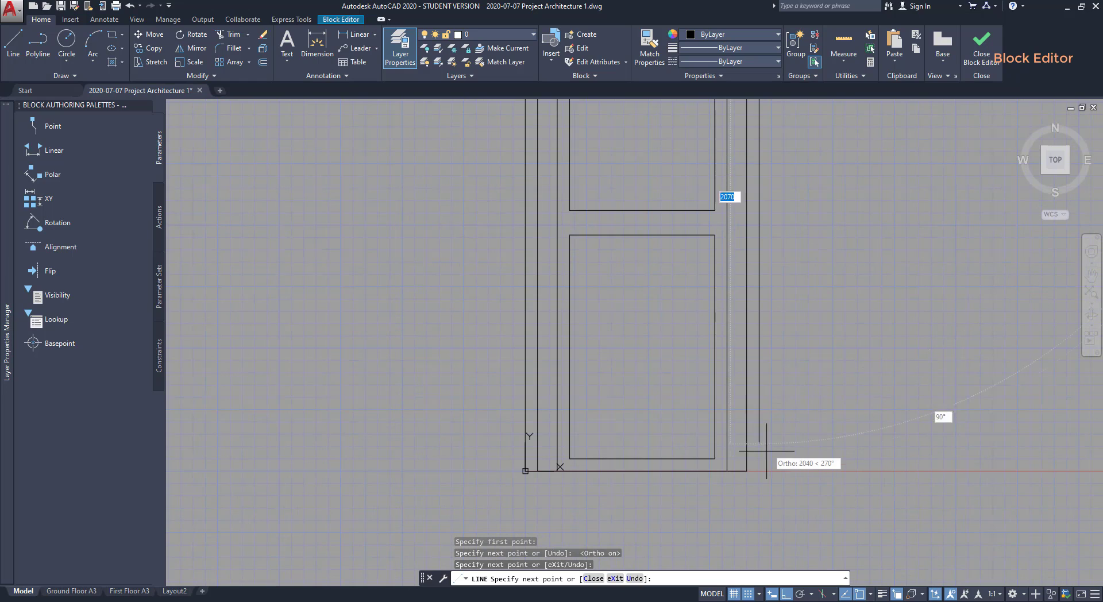
scroll(753, 460, up, 5)
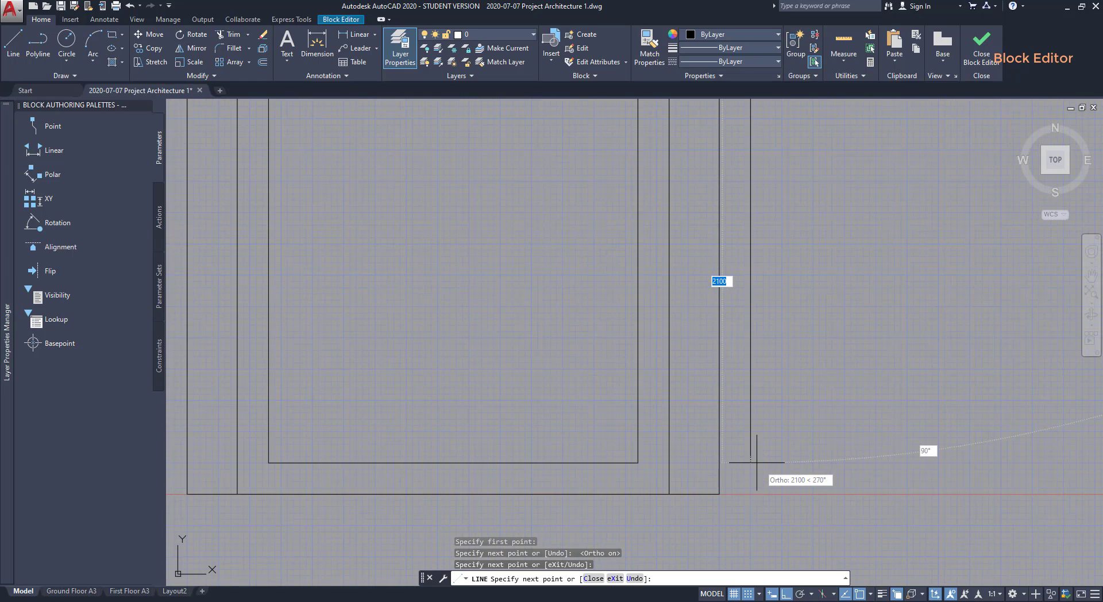
click(751, 493)
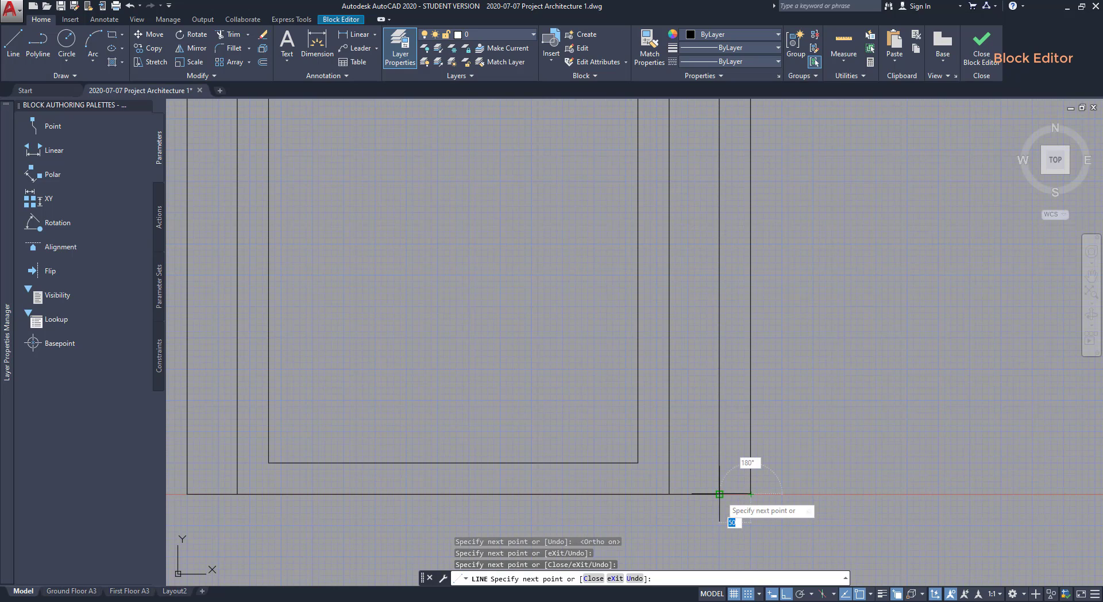
Close the outer frame's base with a short horizontal line from the block origin to the door's near base corner.
key(Escape)
scroll(821, 408, down, 2)
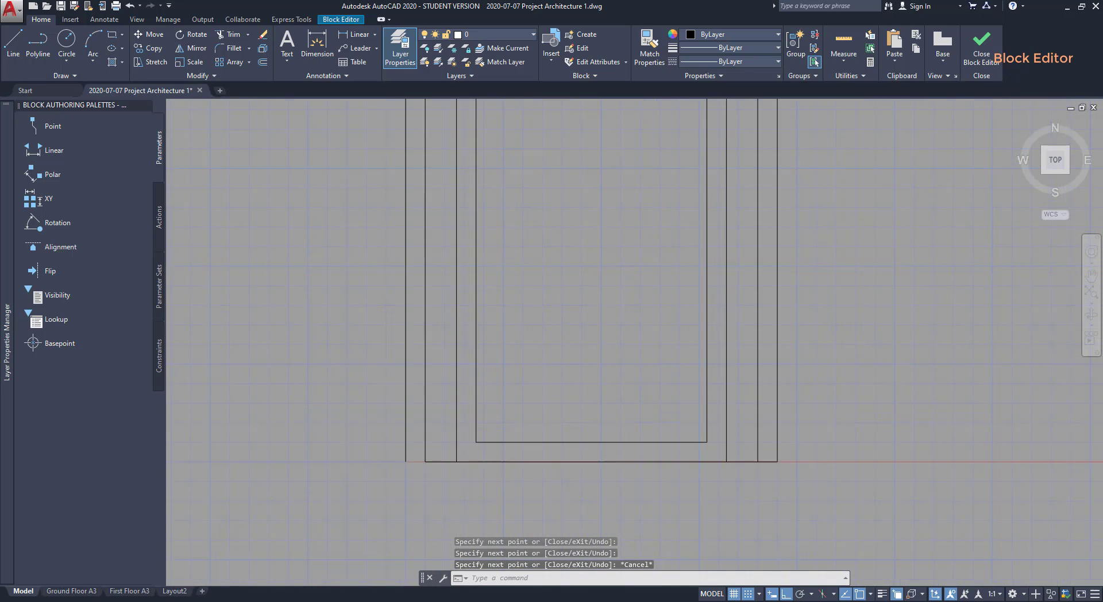
scroll(561, 460, up, 5)
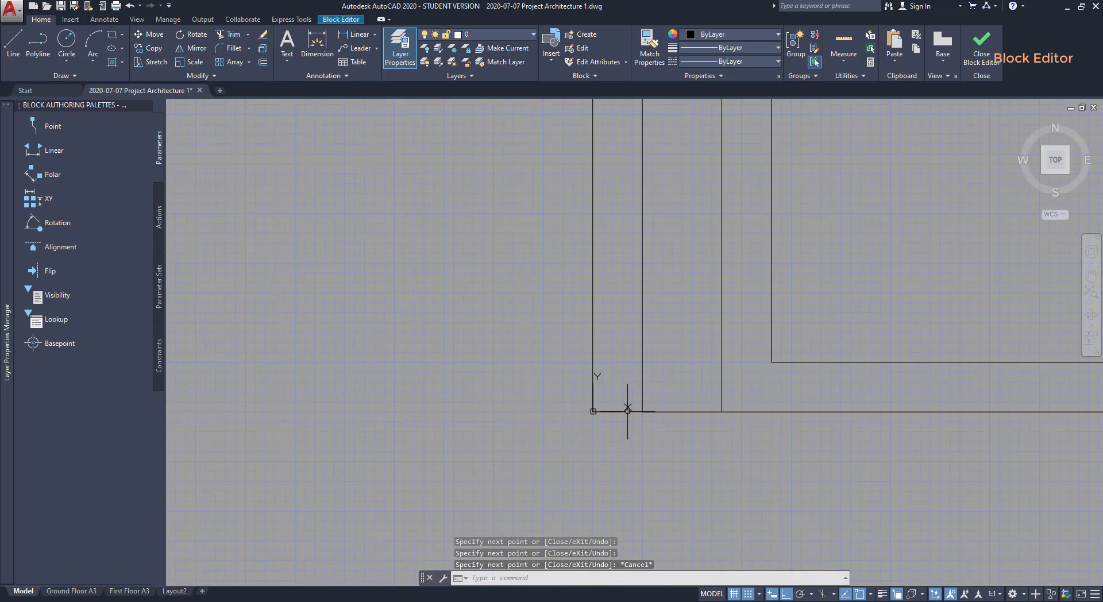
key(Return)
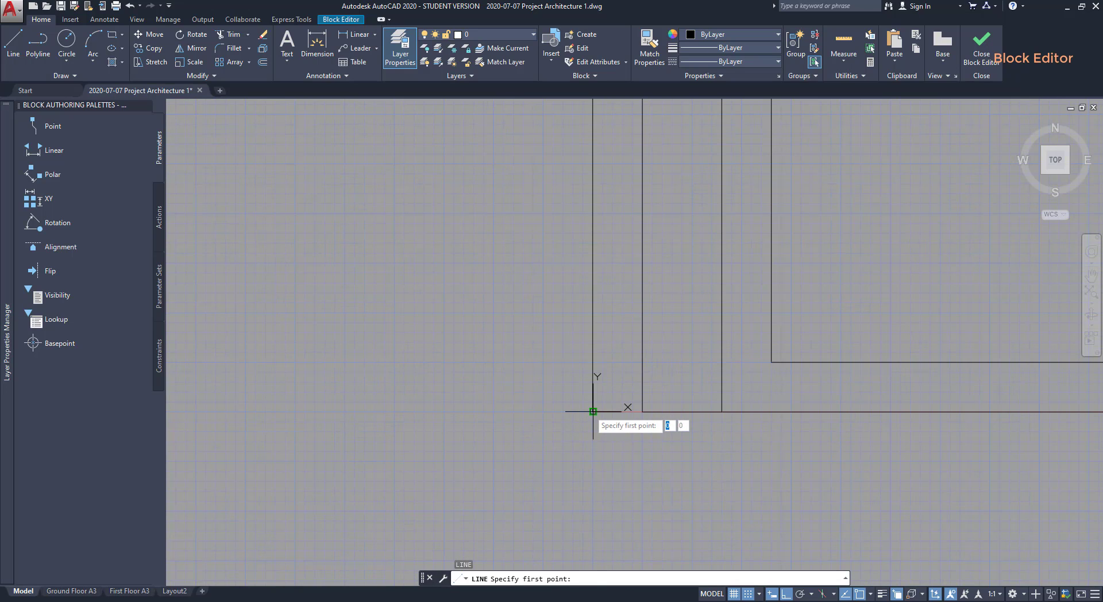
click(593, 411)
click(641, 411)
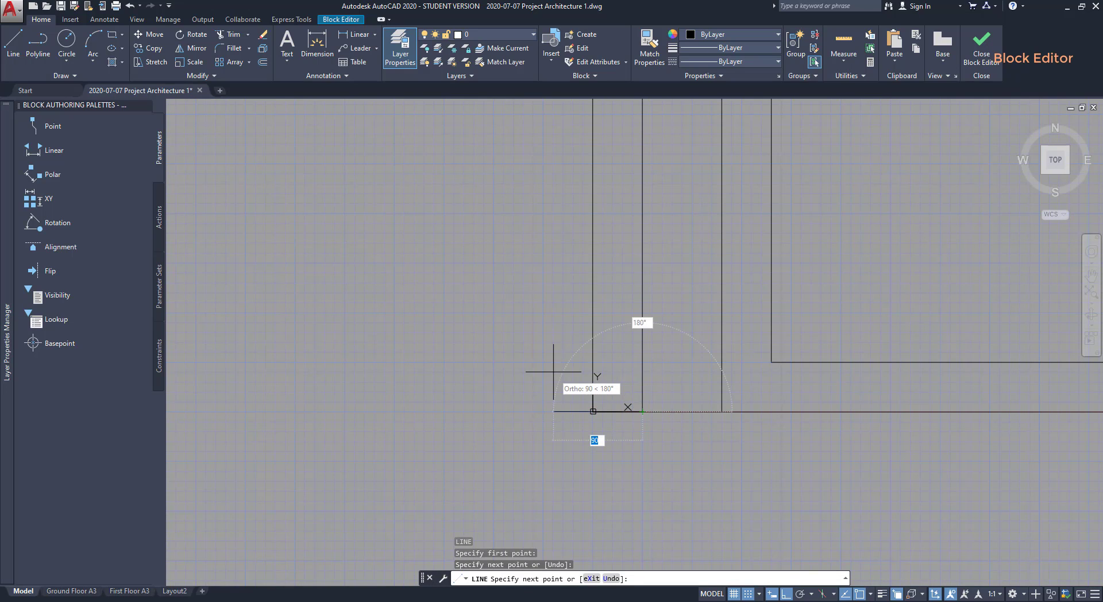
key(Escape)
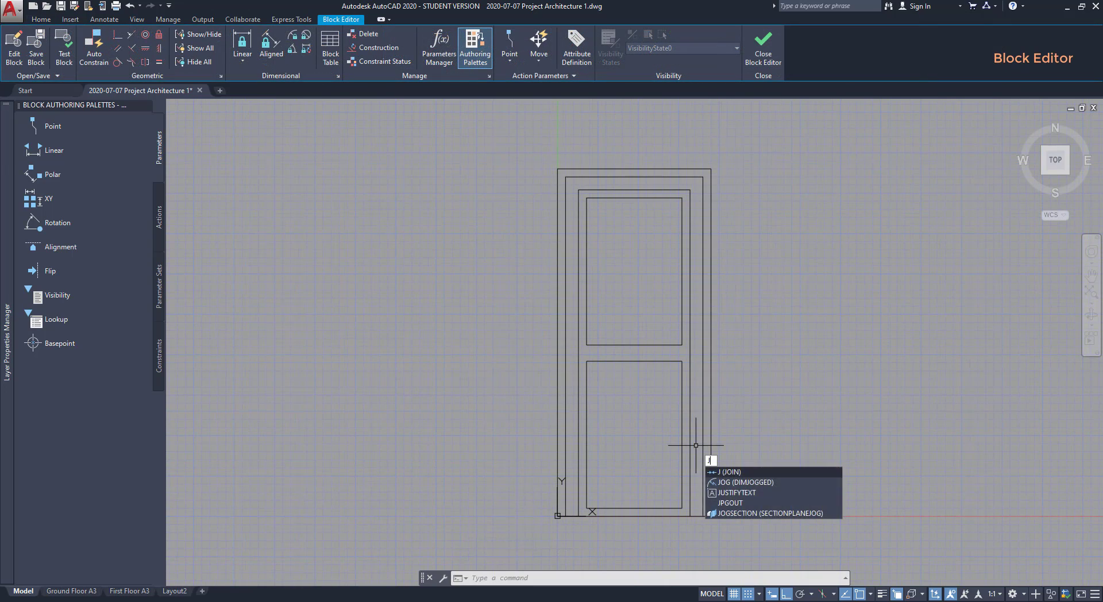
Join the two vertical lines and the top line of the outer door frame into one polyline.
key(Return)
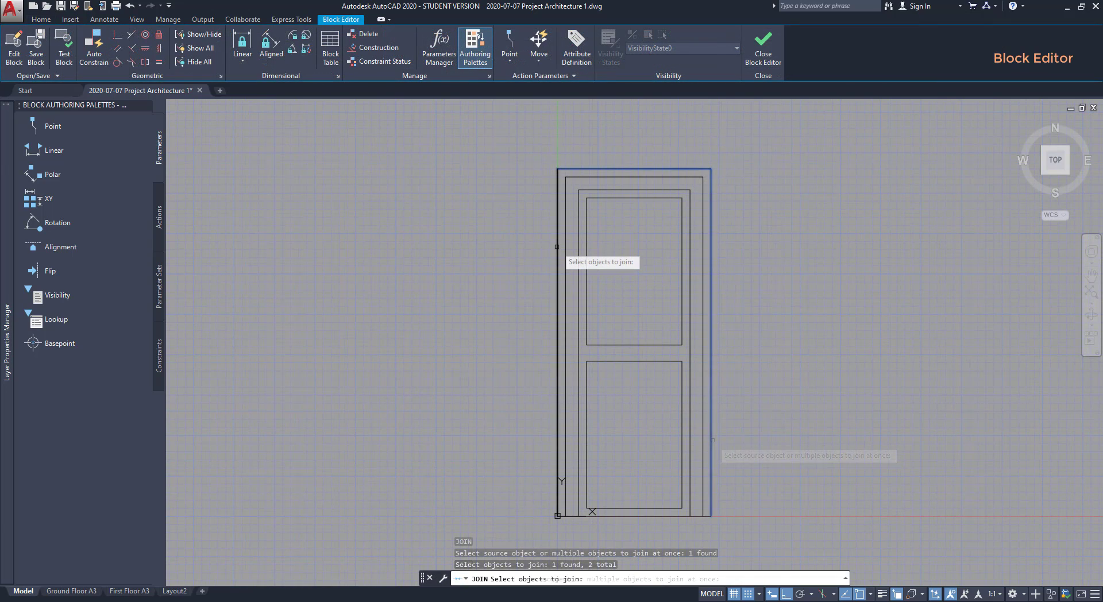
click(557, 253)
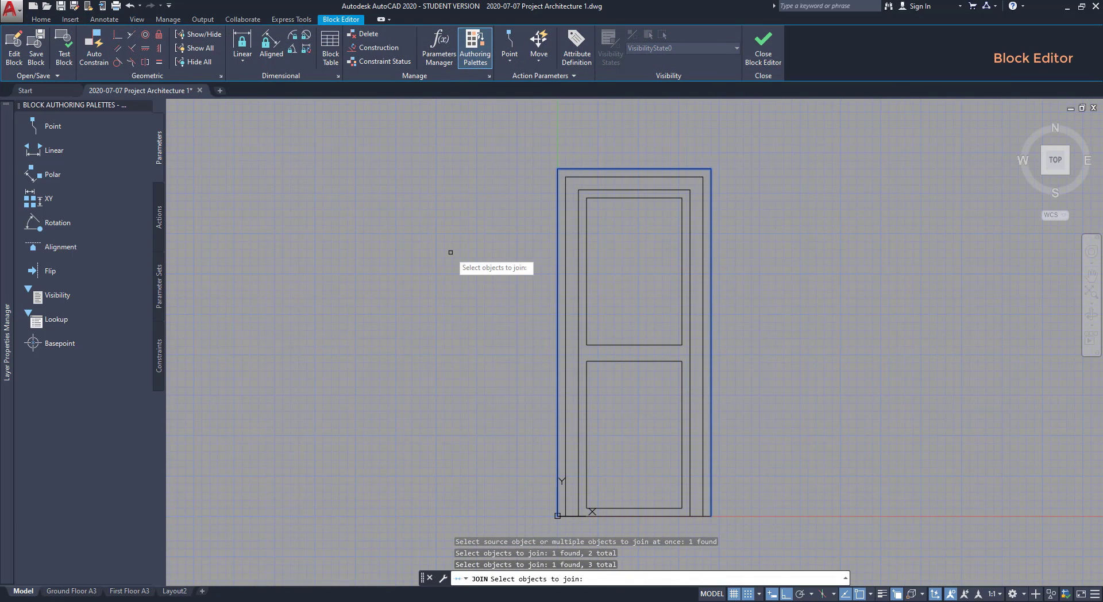
key(Return)
Offset the outer frame polyline 80 mm inward.
text(o)
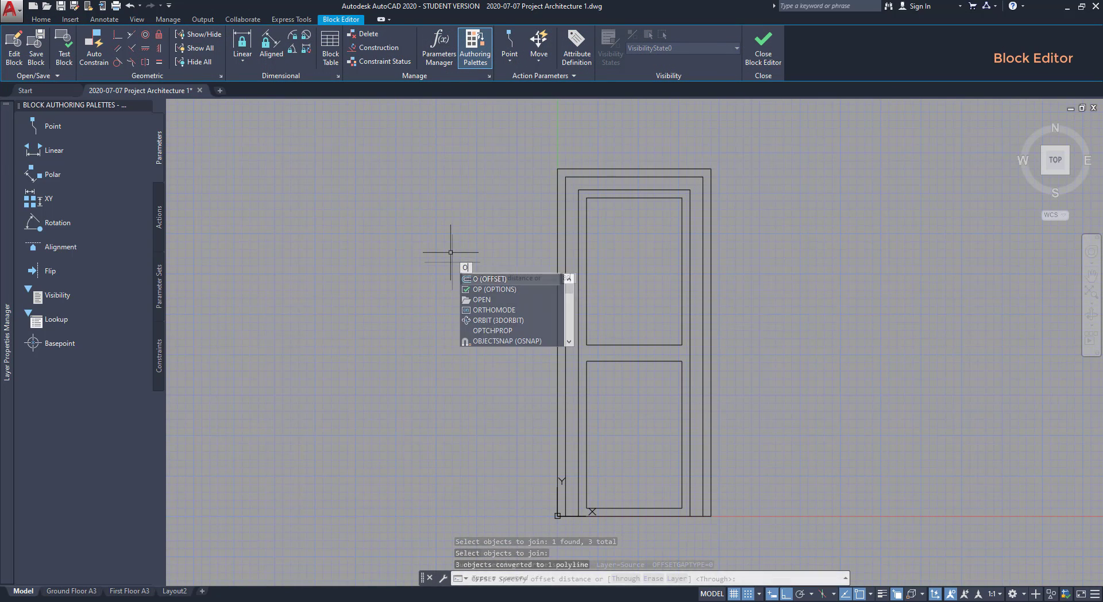
key(Return)
text(80)
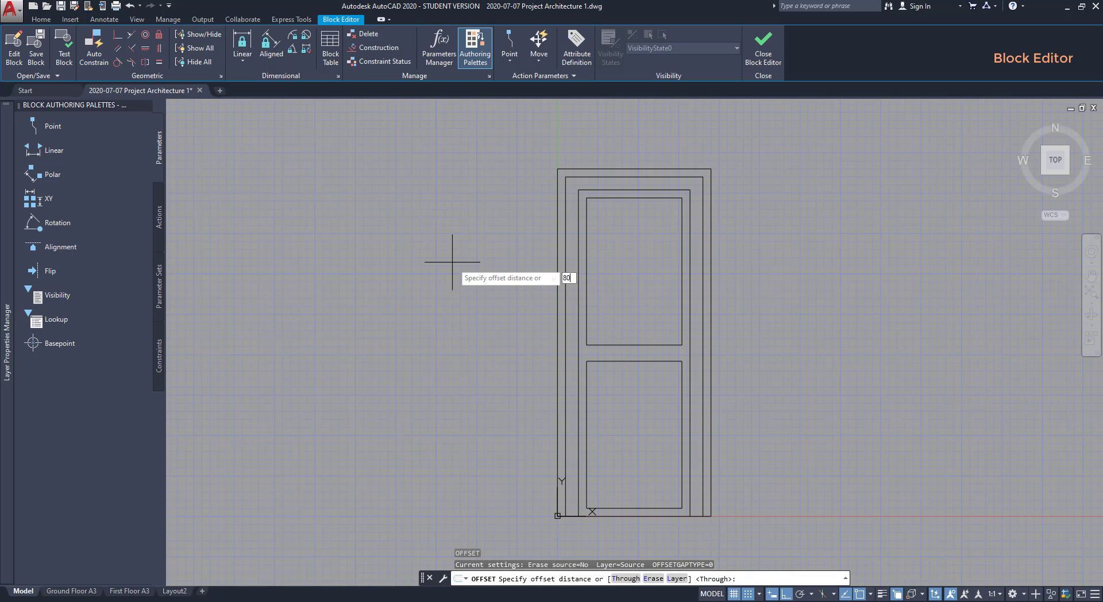
key(Return)
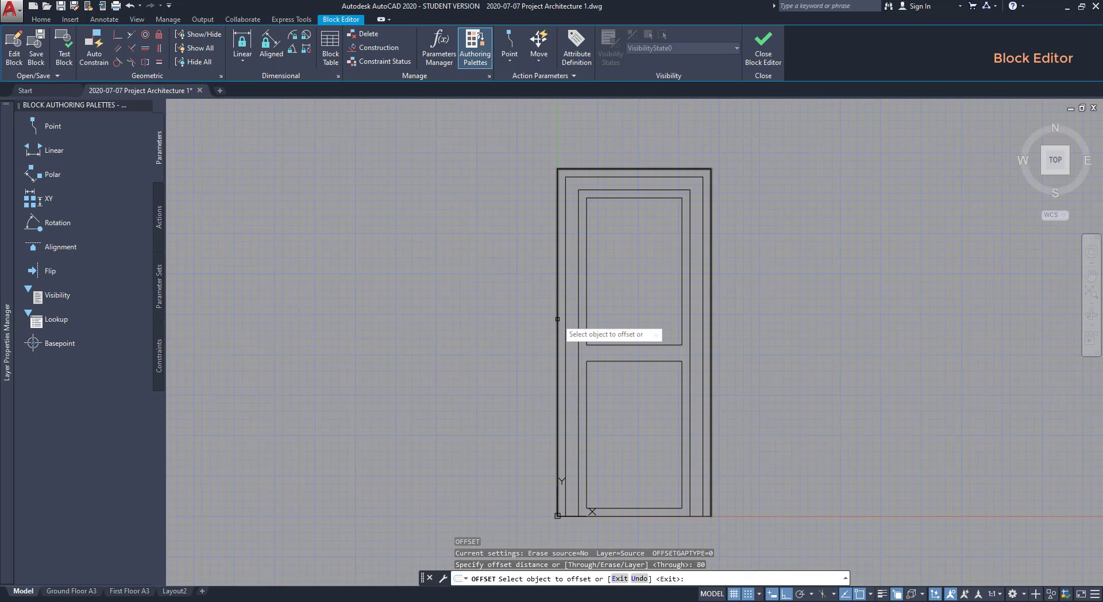
click(557, 319)
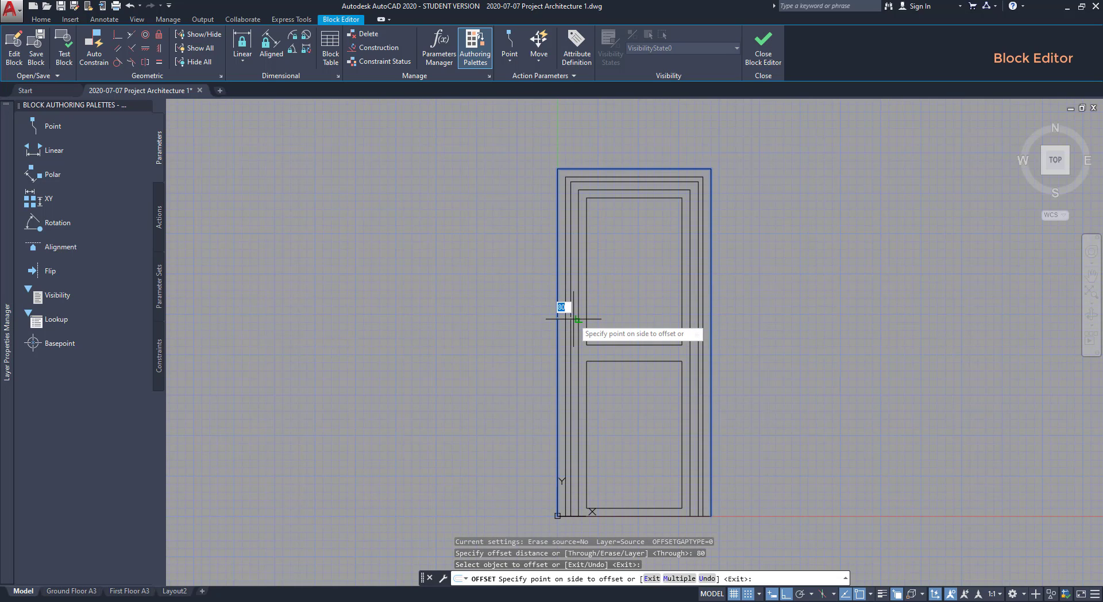
click(574, 319)
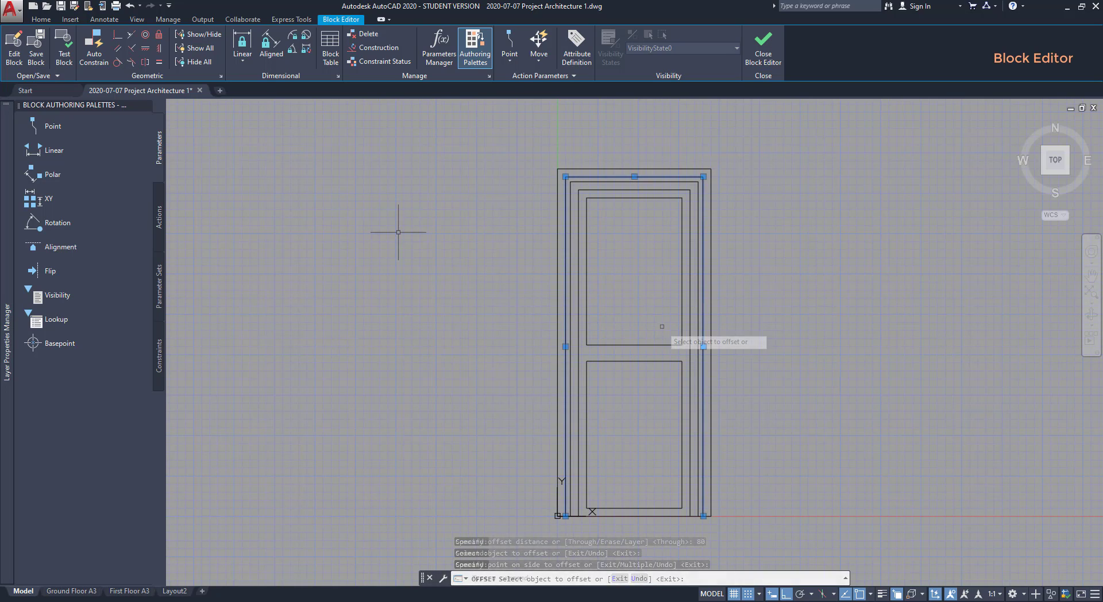
Delete the original door outline between the frame edge and its offset, and save the changes to door entrance elev.
key(Delete)
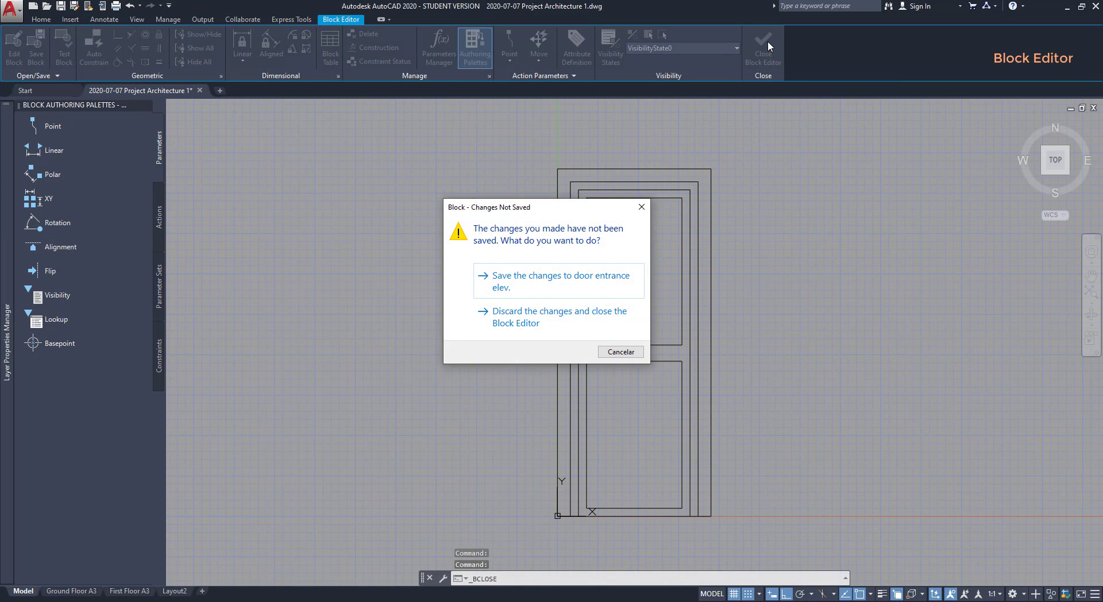
click(546, 280)
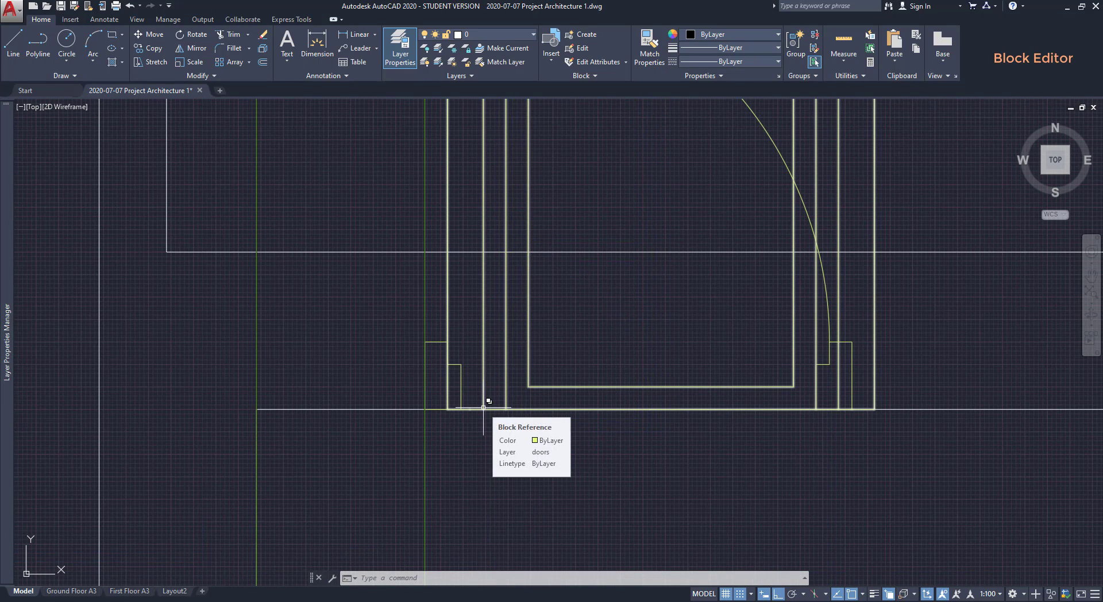
Move the door block 50 mm left to the entrance opening's edge, then down its construction line to the elevation's ground line.
click(483, 407)
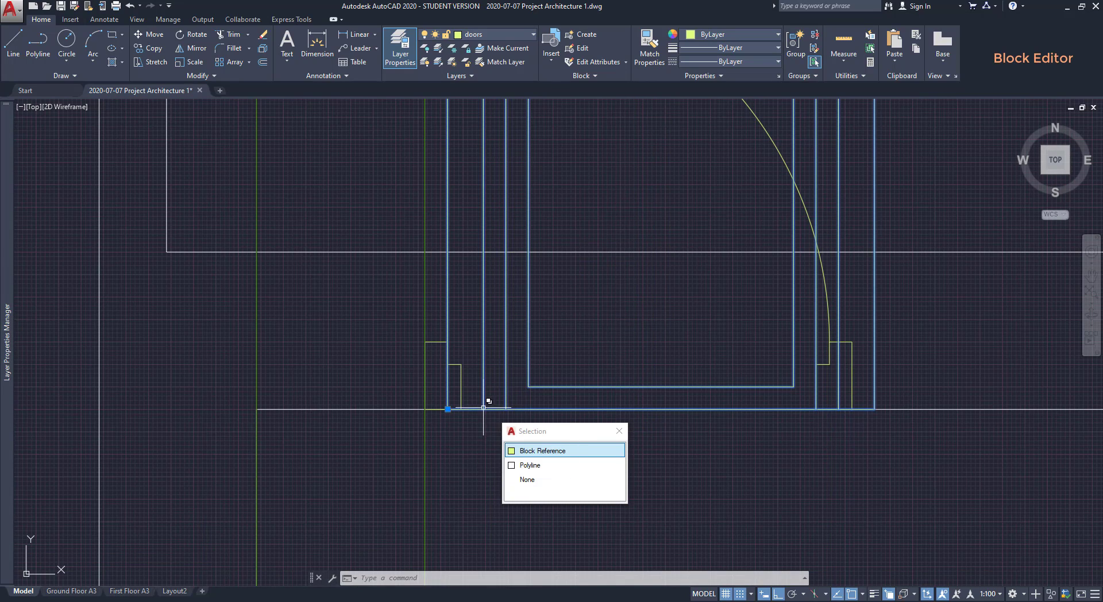
click(447, 409)
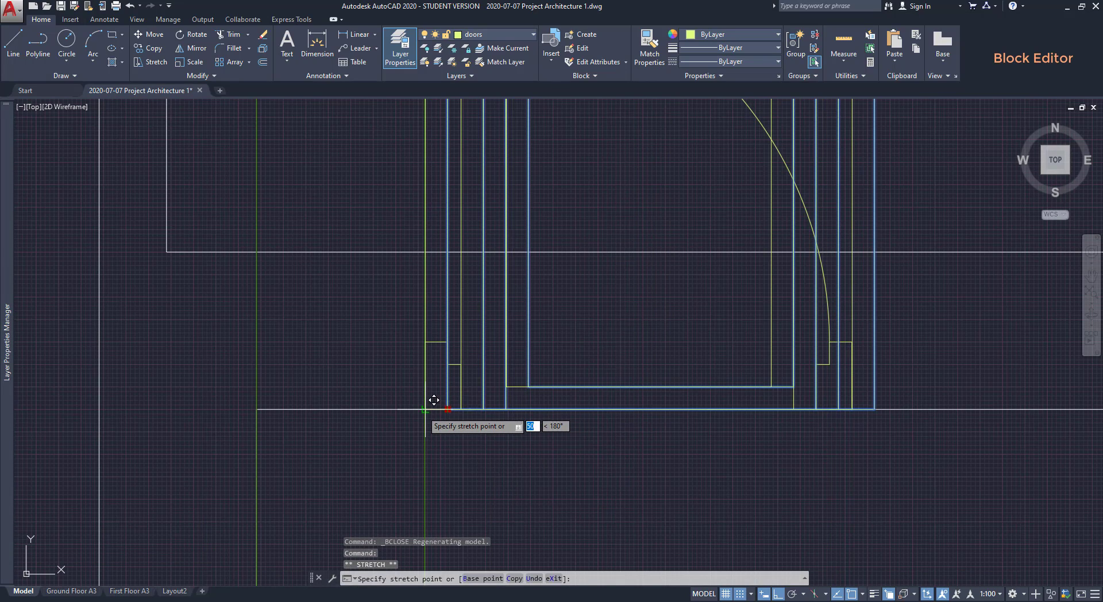
click(425, 409)
scroll(380, 394, down, 10)
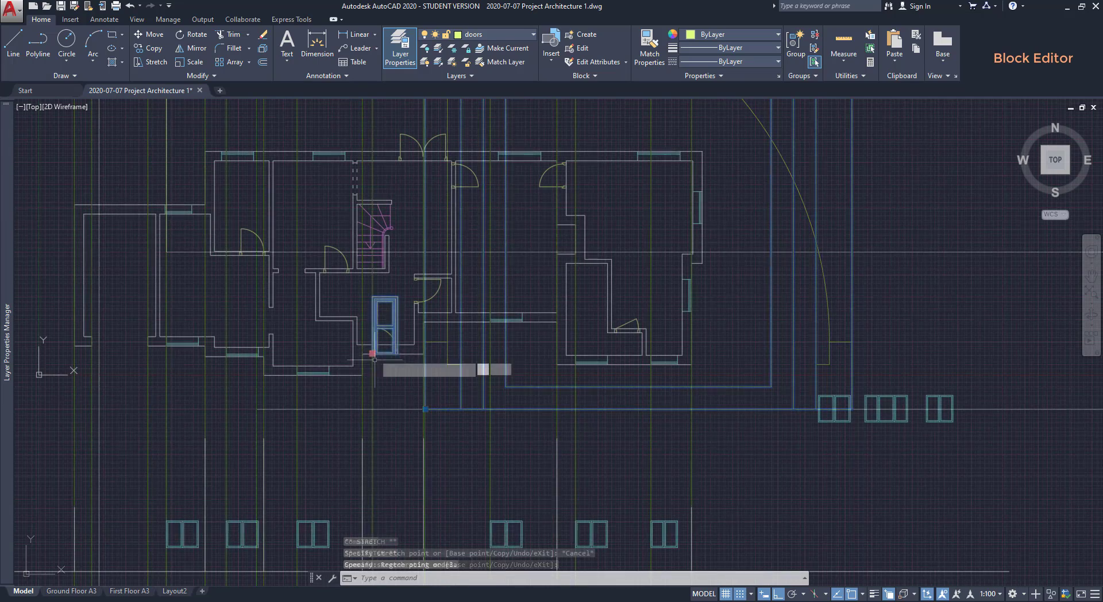
scroll(390, 433, up, 8)
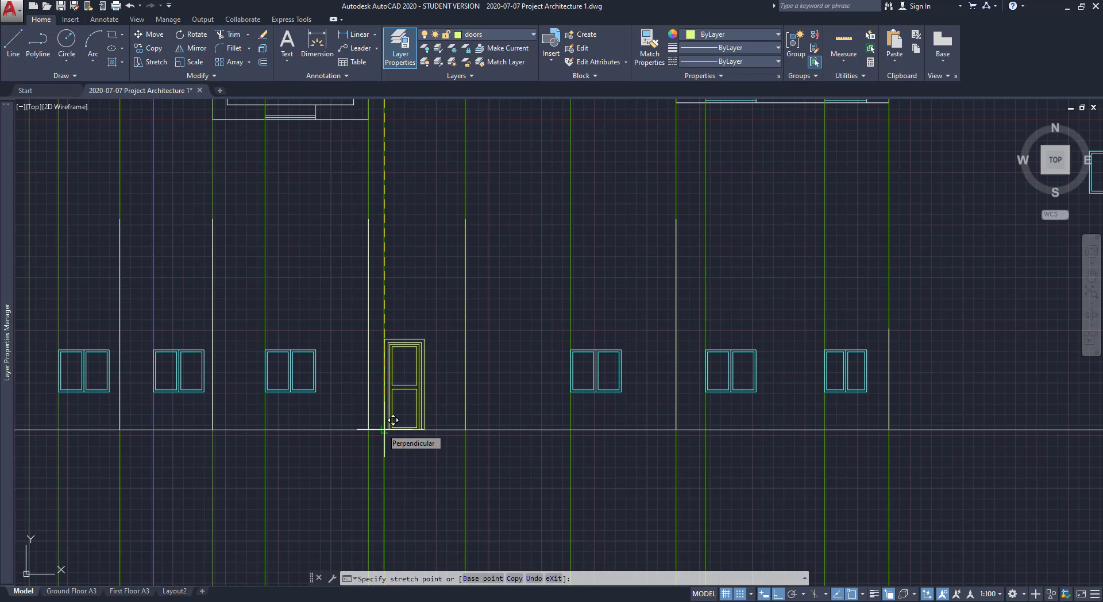
key(Escape)
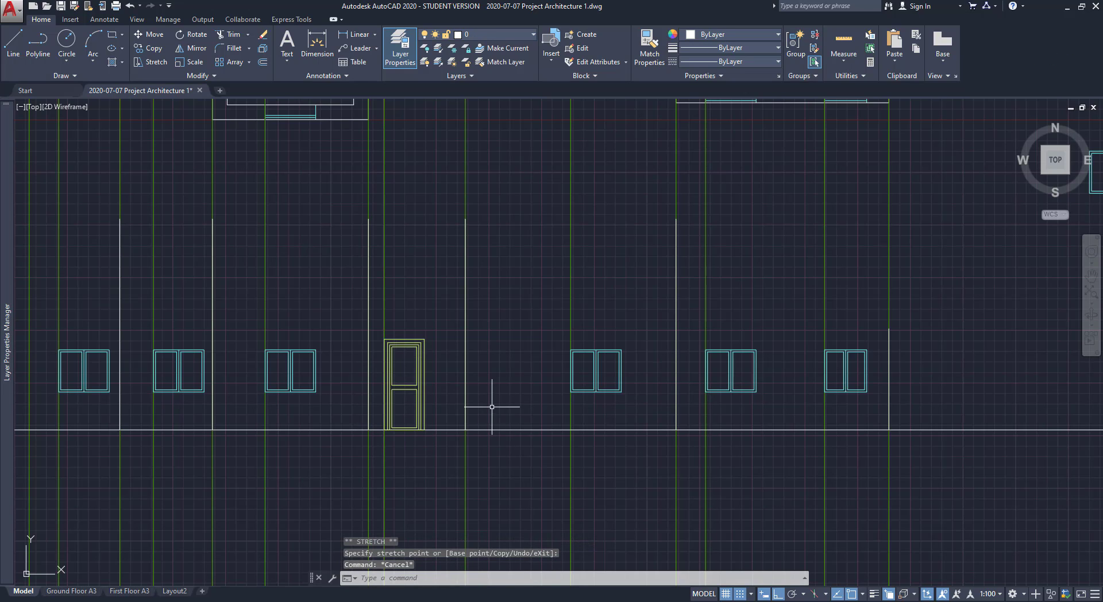
Move the whole first-floor plan straight up, away from the ground-floor plan, keeping its lower right corner on the rightmost construction line.
scroll(494, 406, down, 4)
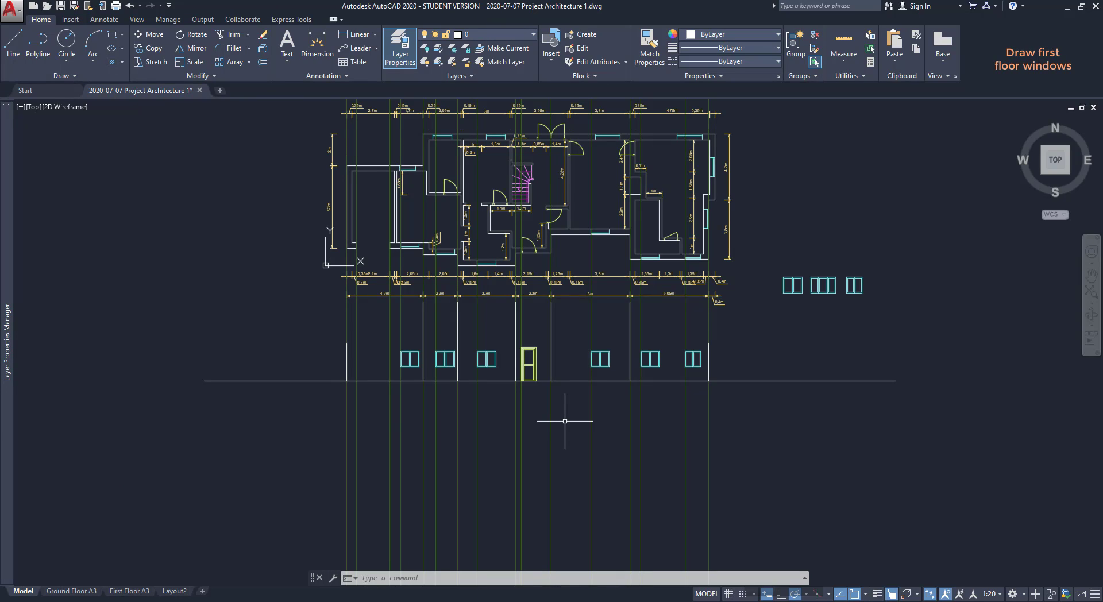
scroll(565, 422, down, 3)
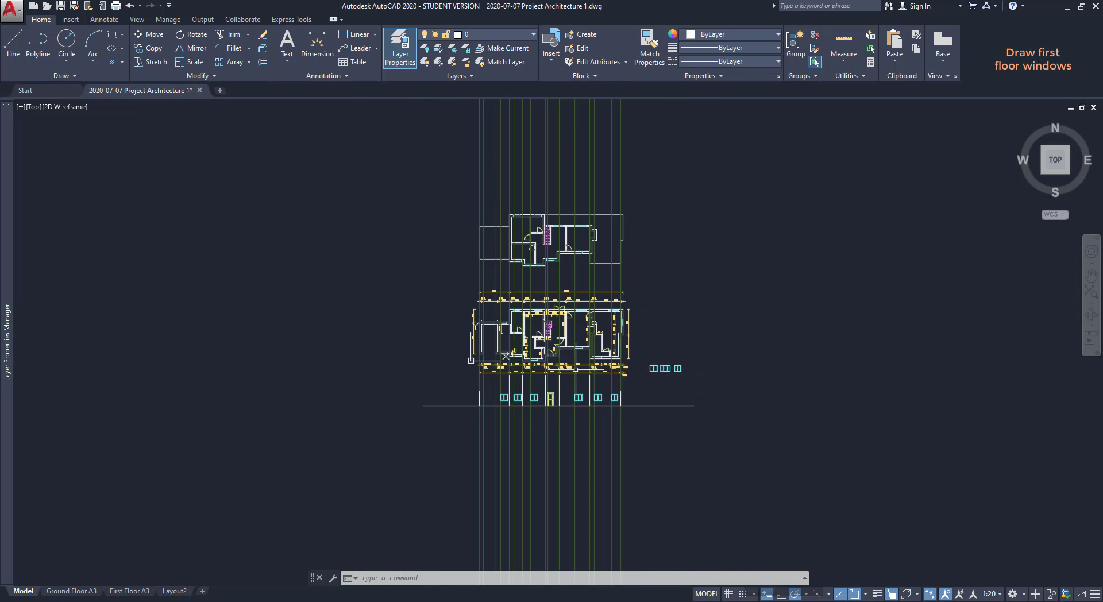
scroll(572, 218, up, 6)
scroll(568, 200, up, 2)
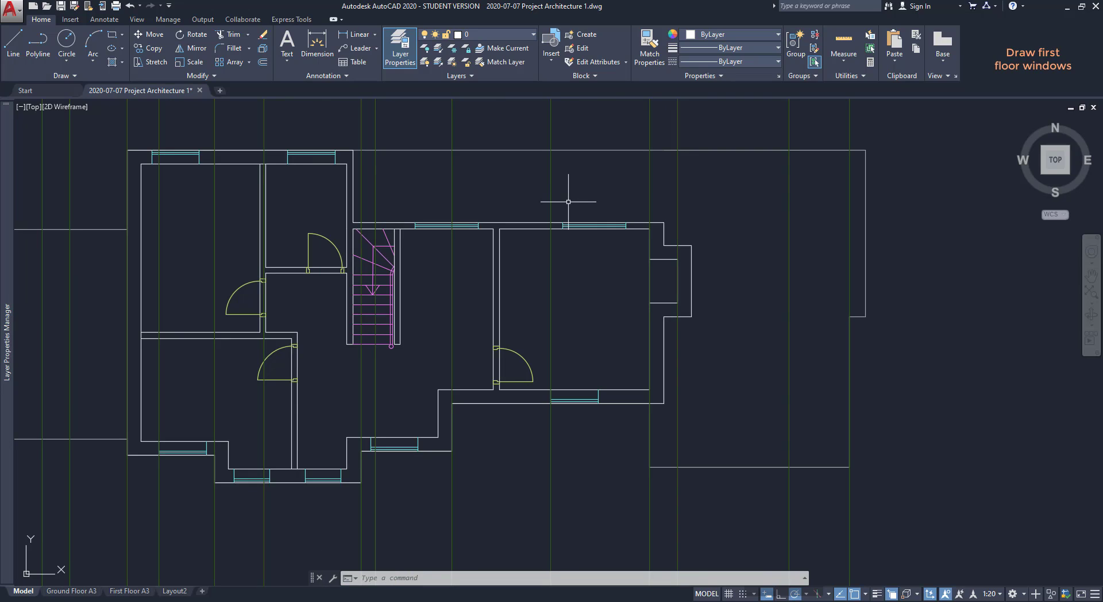
key(Return)
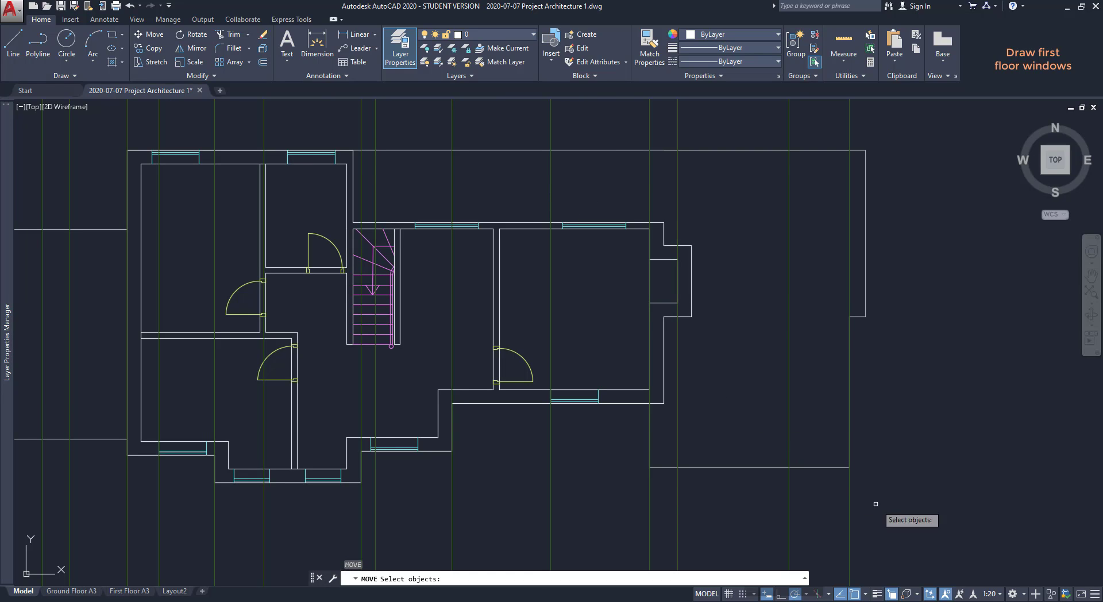
click(923, 512)
scroll(923, 512, down, 2)
click(215, 235)
key(Return)
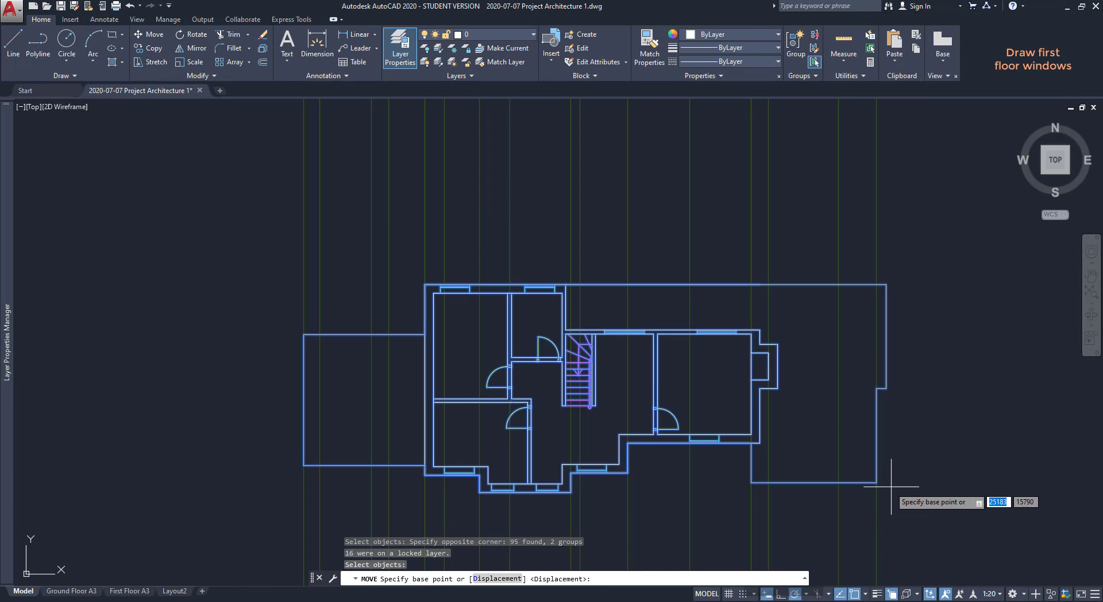
click(877, 482)
scroll(876, 483, down, 6)
scroll(879, 336, up, 6)
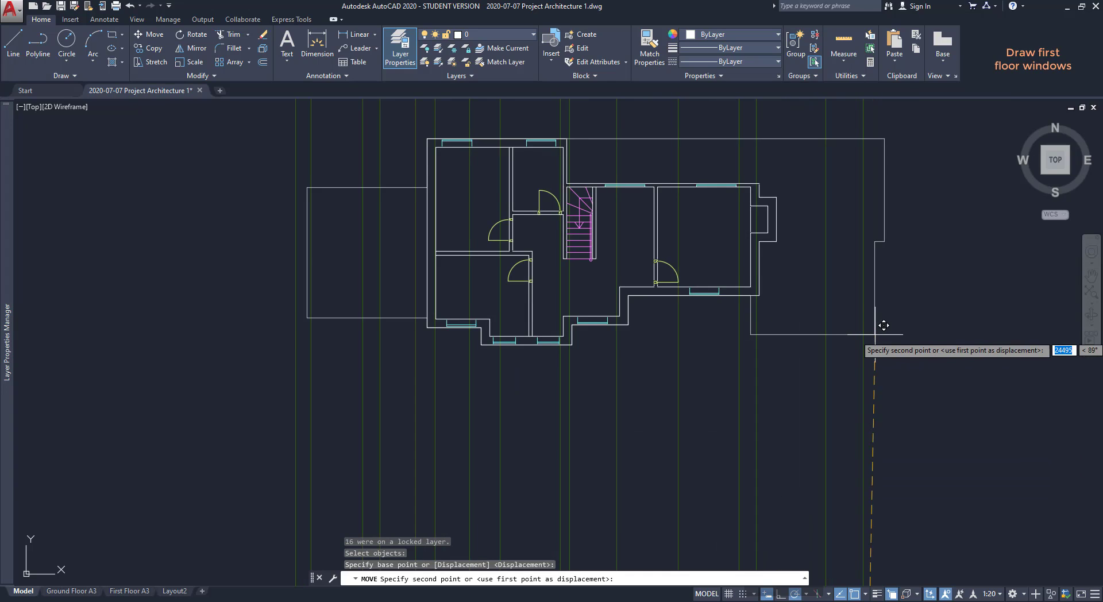
click(864, 354)
Move the elevation, with its windows, door, wall lines and ground line, about 39072 mm straight up to just below the first-floor plan.
scroll(864, 354, down, 8)
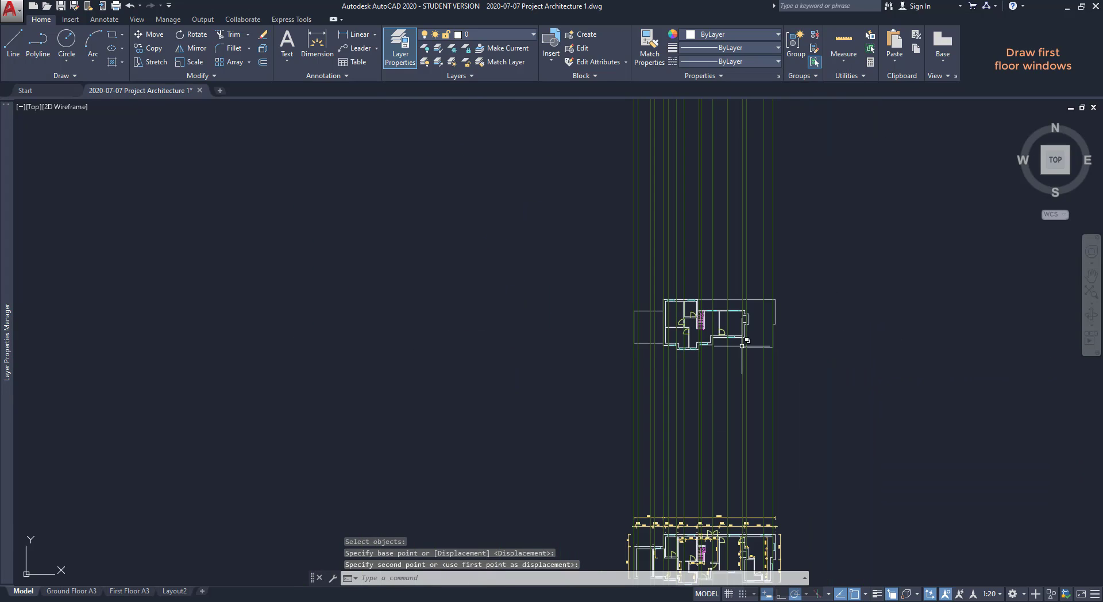
scroll(728, 434, up, 6)
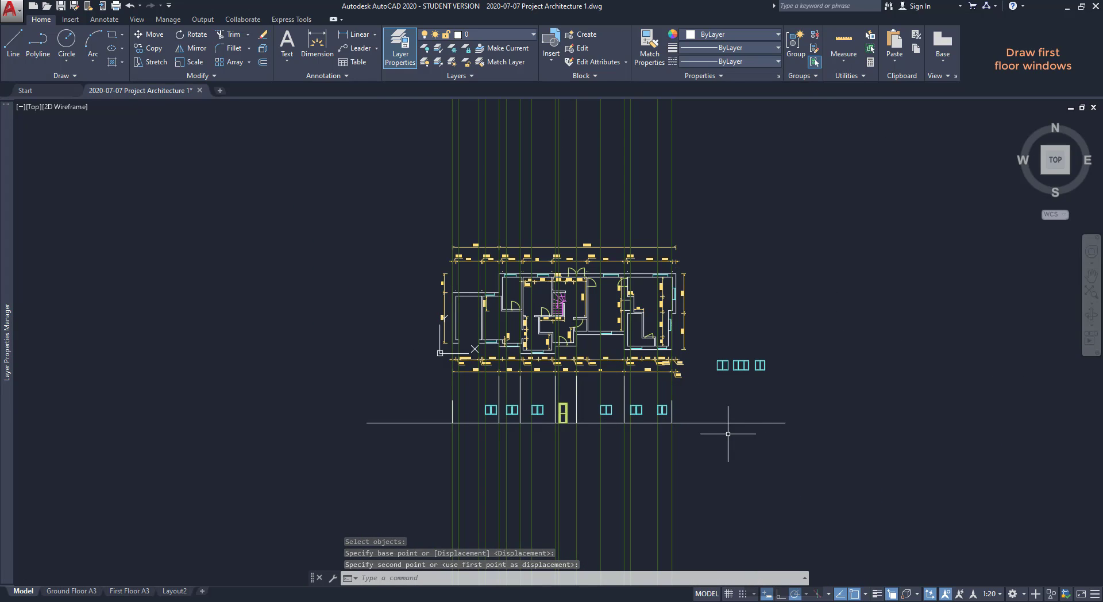
text(M)
key(Return)
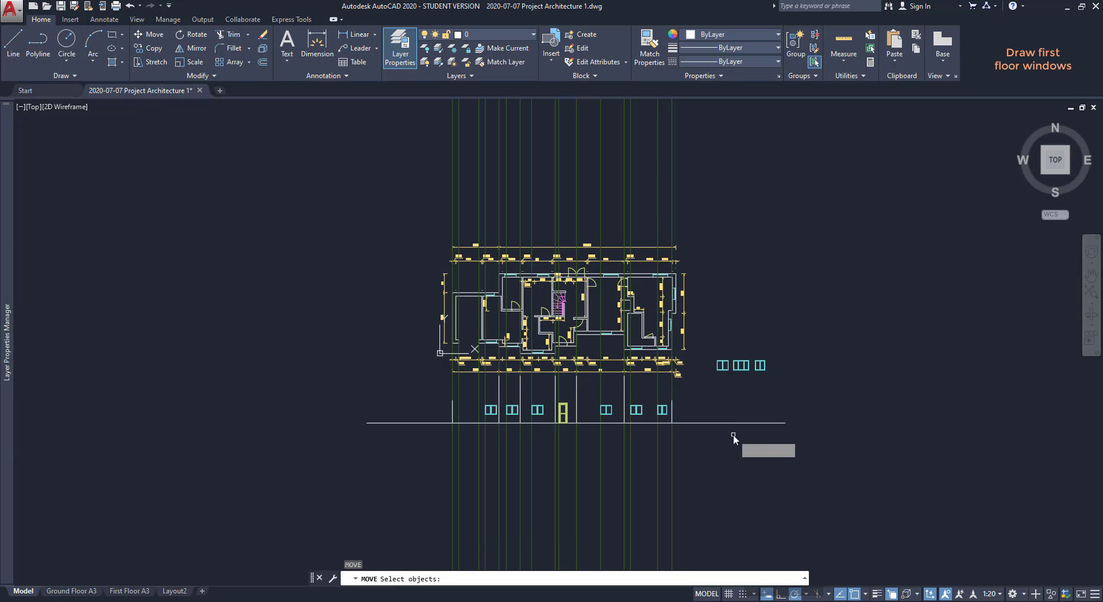
click(795, 441)
click(335, 395)
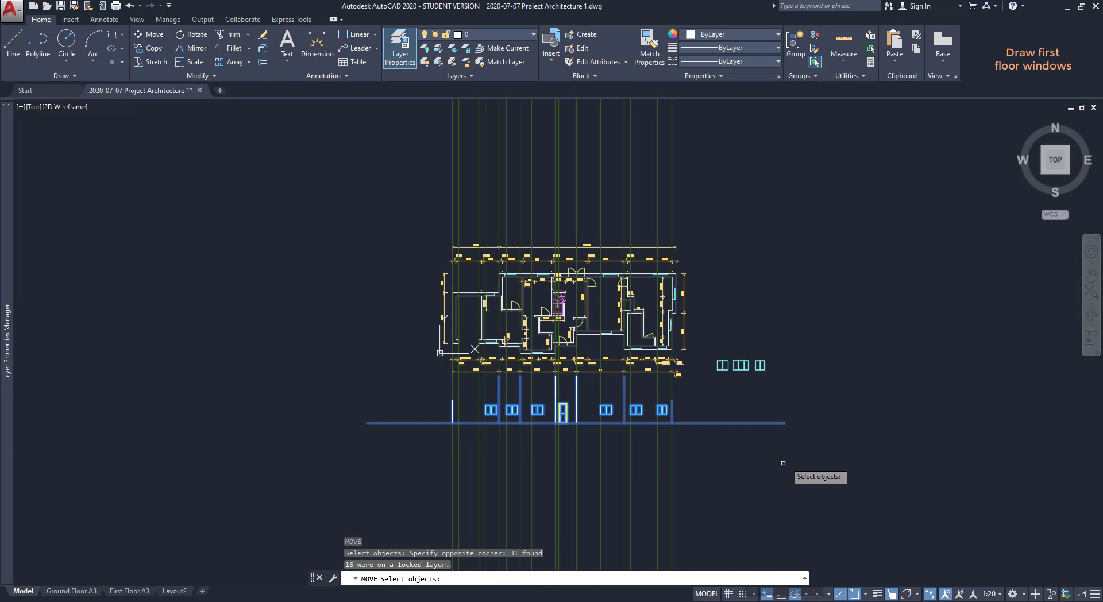
key(Return)
click(785, 423)
scroll(784, 422, down, 6)
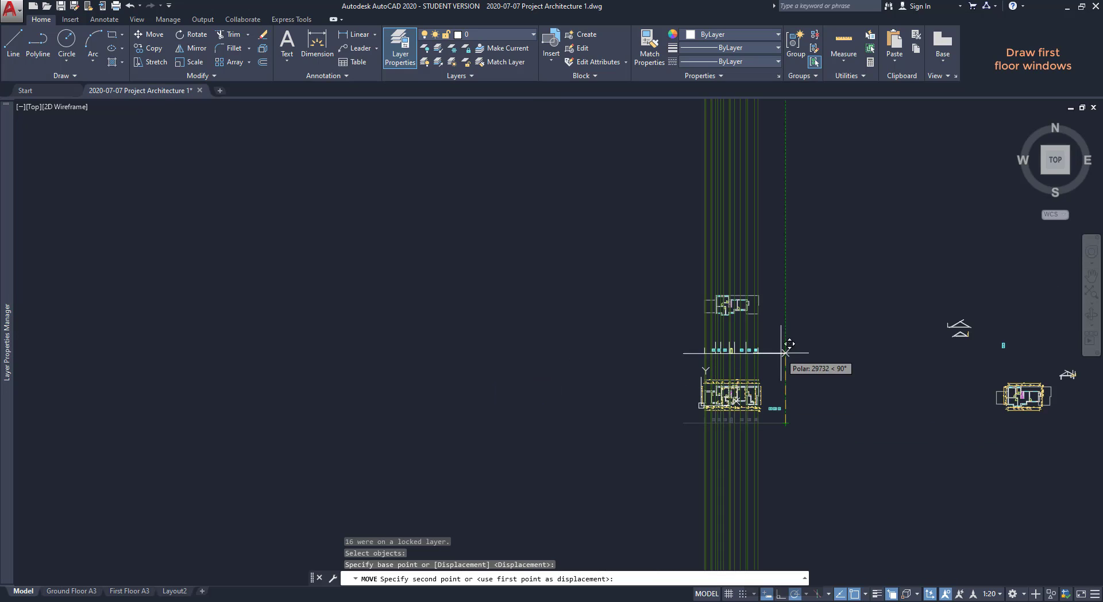
scroll(783, 330, up, 6)
scroll(783, 330, up, 2)
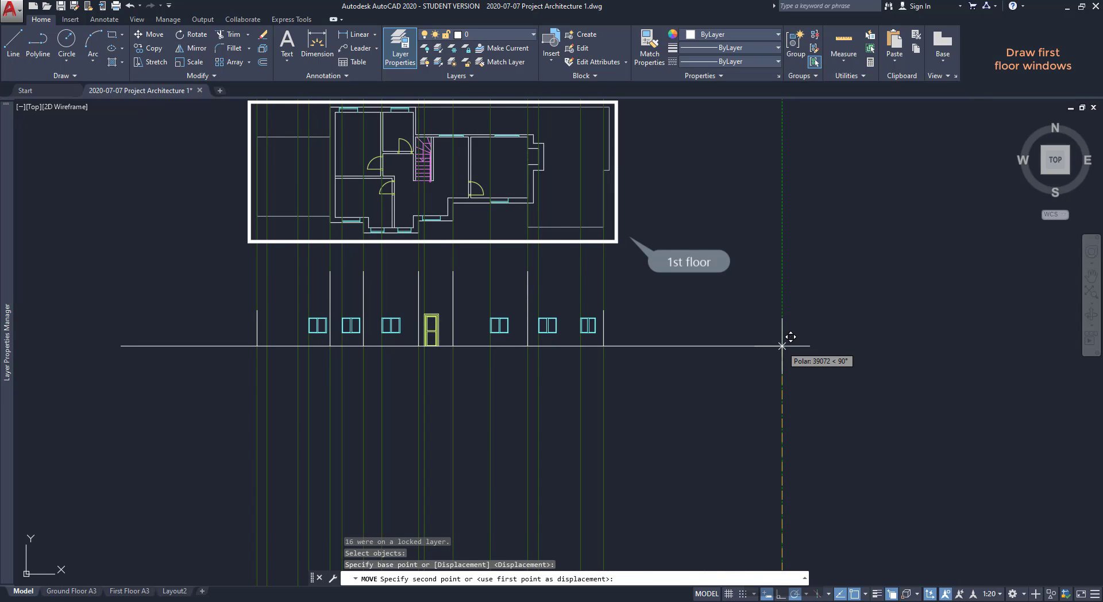
click(782, 345)
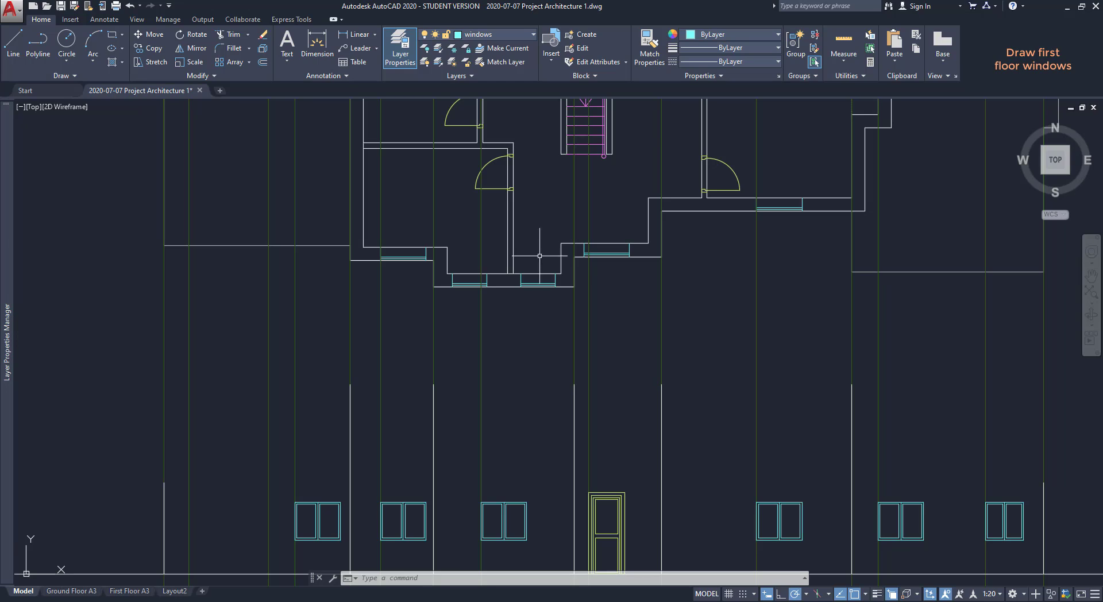
Unlock the construction lines layer.
click(529, 35)
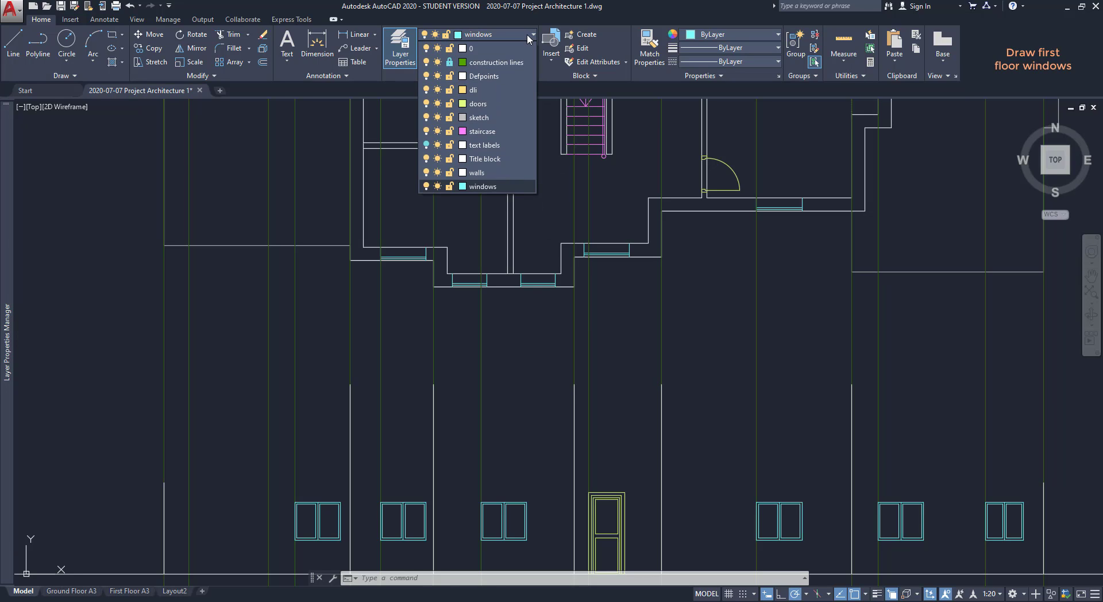
click(451, 65)
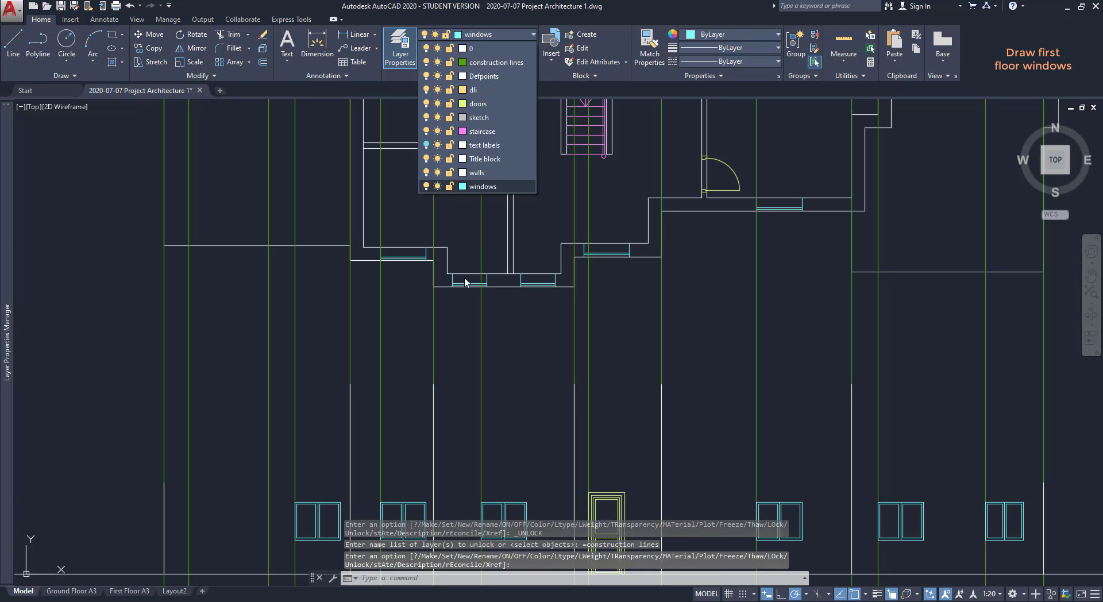
click(457, 306)
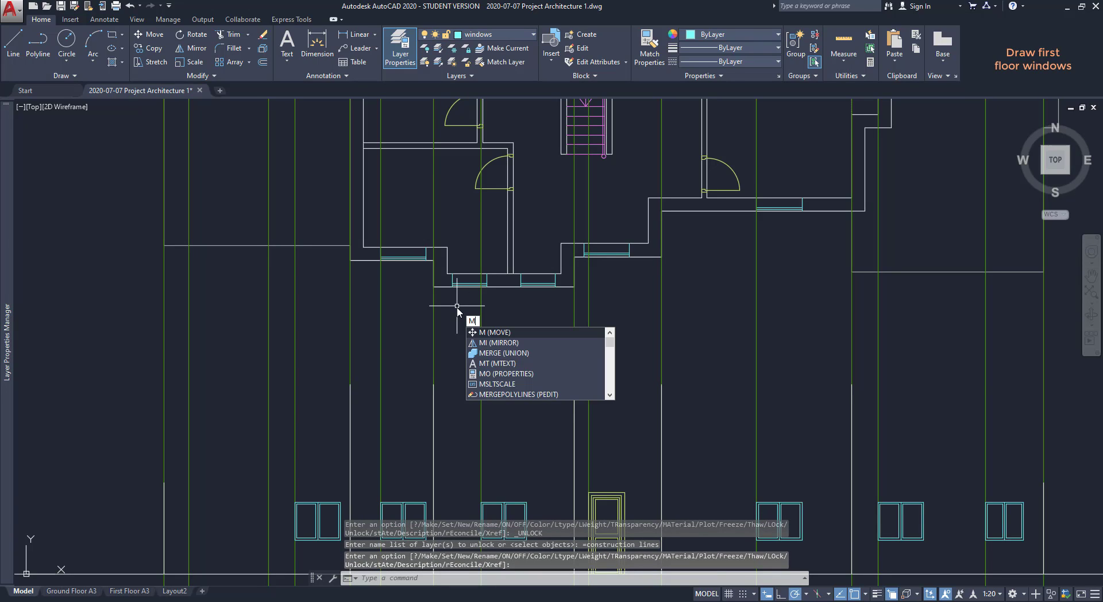
Move the construction line crossing the front bay's left window to that window's left edge in the first-floor plan.
key(Return)
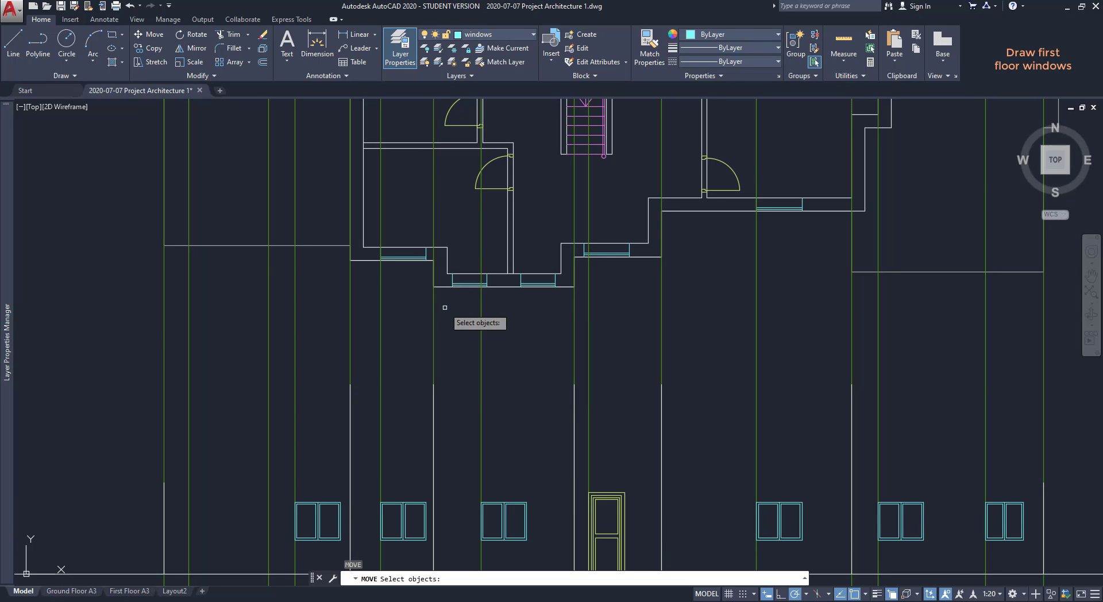
click(481, 310)
key(Return)
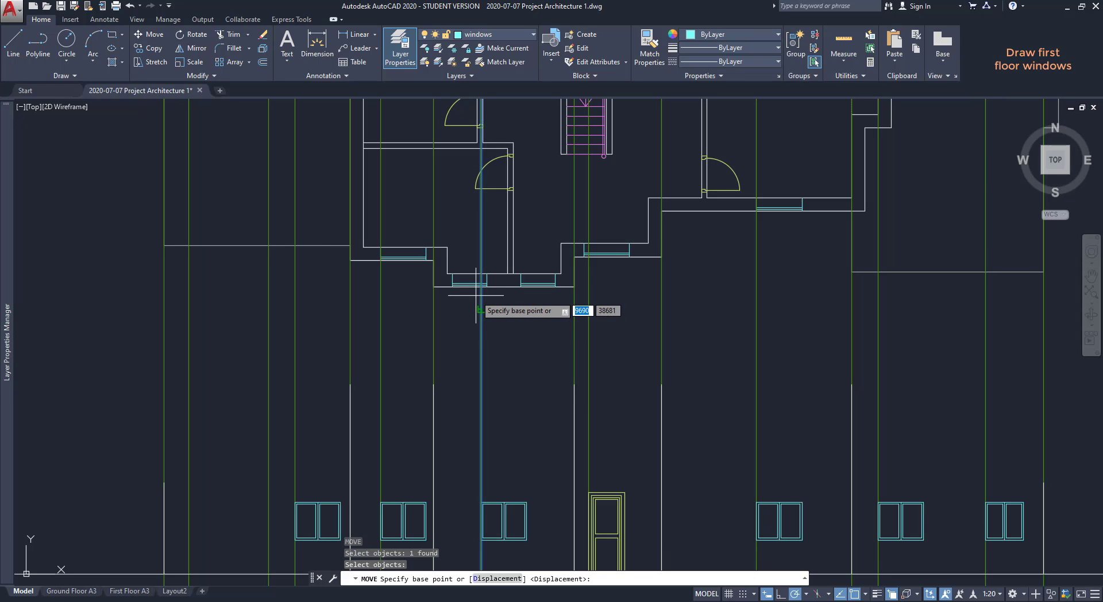
scroll(469, 275, up, 5)
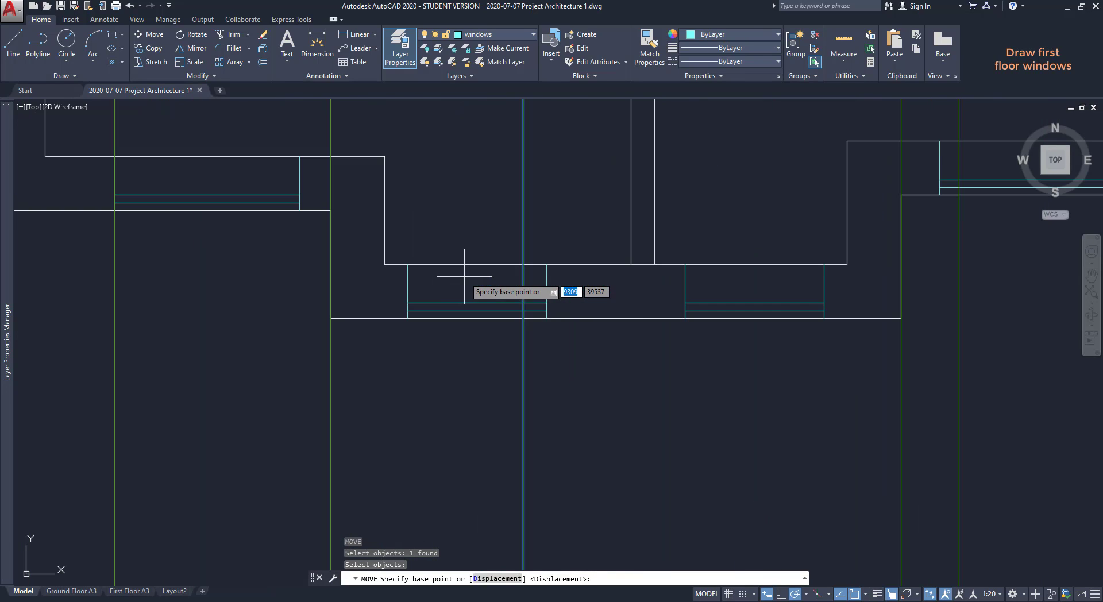
click(523, 318)
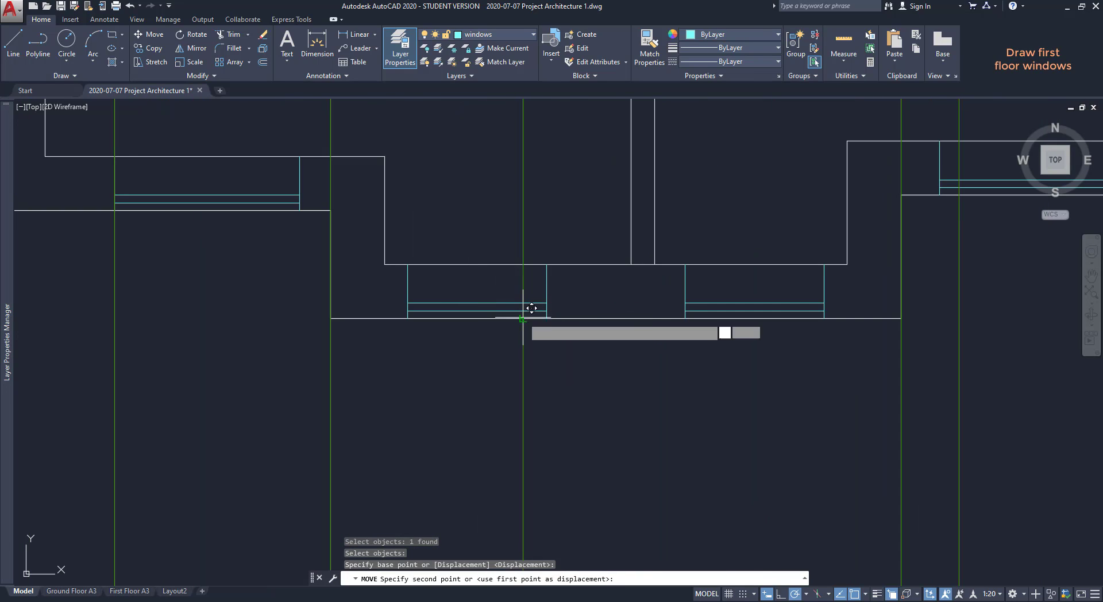
click(408, 317)
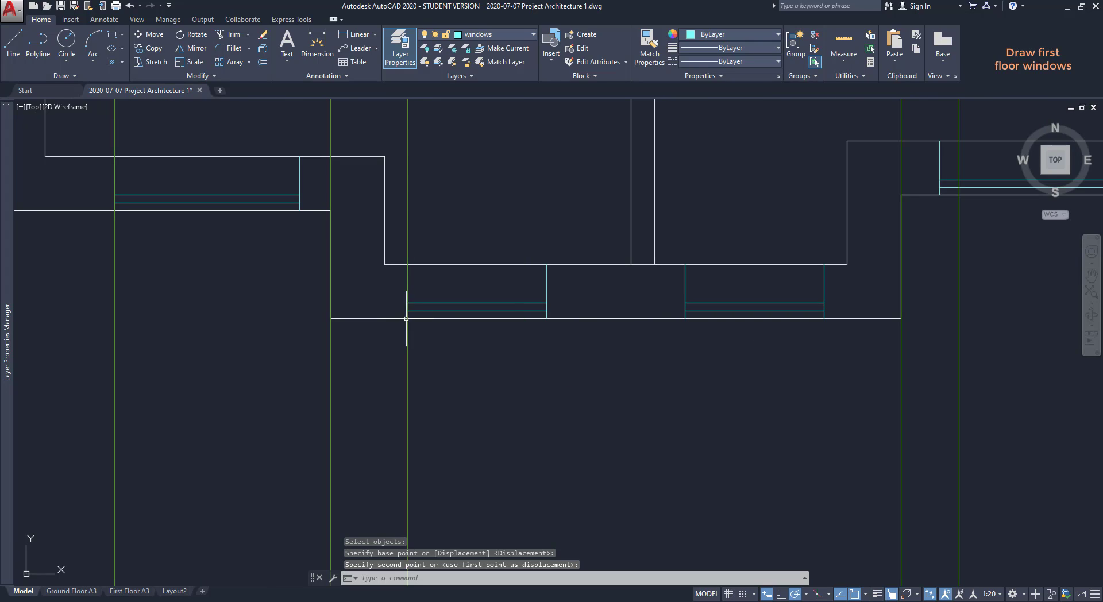
Move the construction line at the front bay's right wall corner to the left edge of the bay's right window.
scroll(407, 318, down, 2)
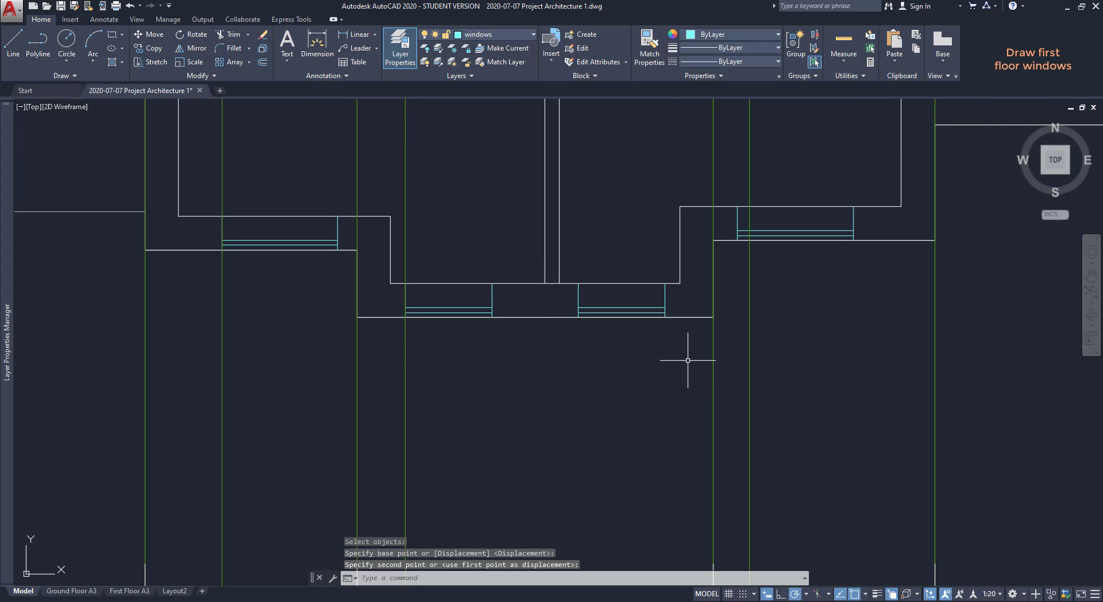
click(713, 358)
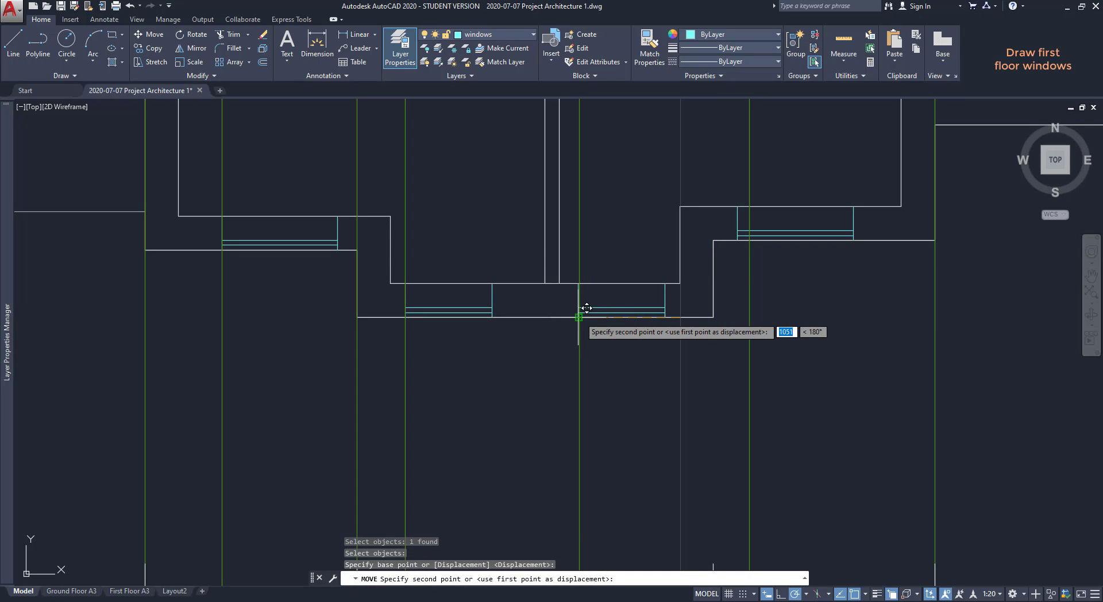
click(579, 313)
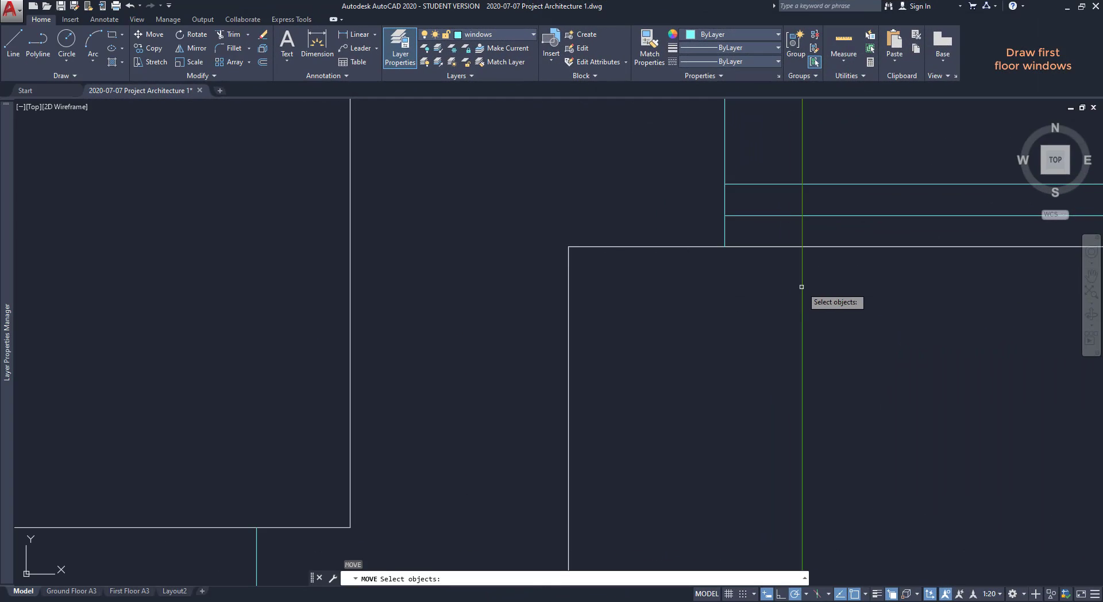
Move the construction line crossing the window just right of the front bay to that window's left edge.
click(801, 287)
key(Return)
click(802, 247)
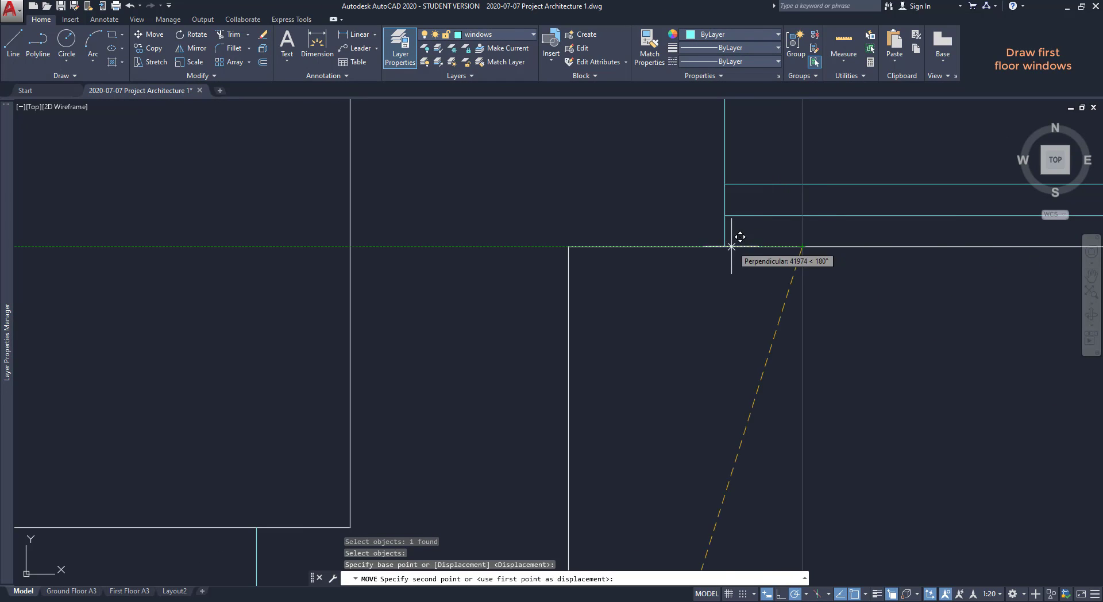
click(725, 247)
scroll(628, 254, down, 2)
scroll(628, 254, down, 4)
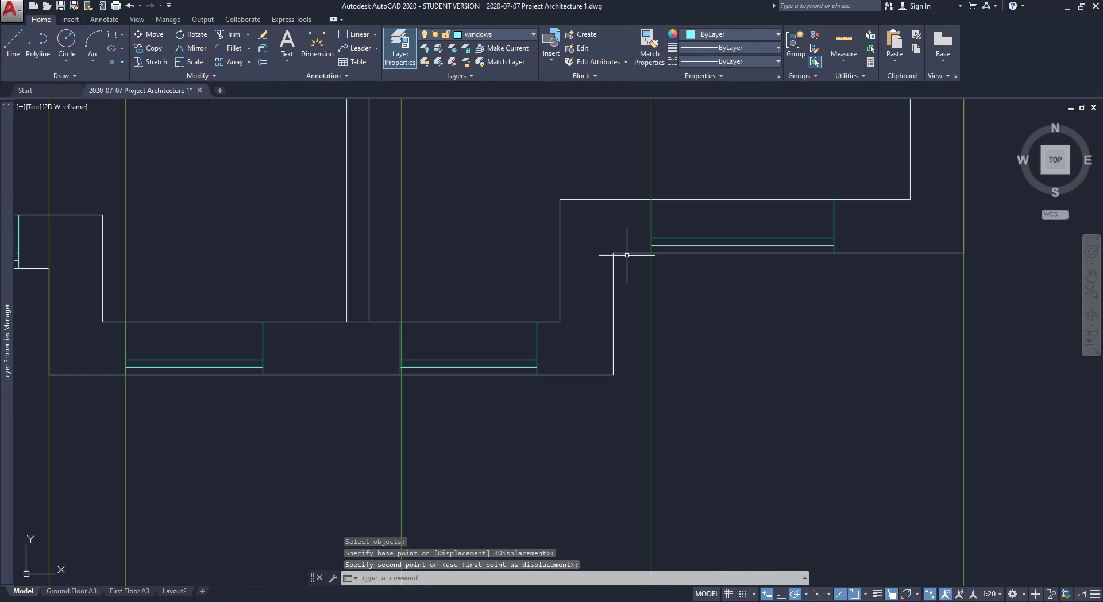
Insert the window1200 elevation block where the construction line of the window left of the bay meets the ground line.
key(F8)
scroll(641, 286, up, 2)
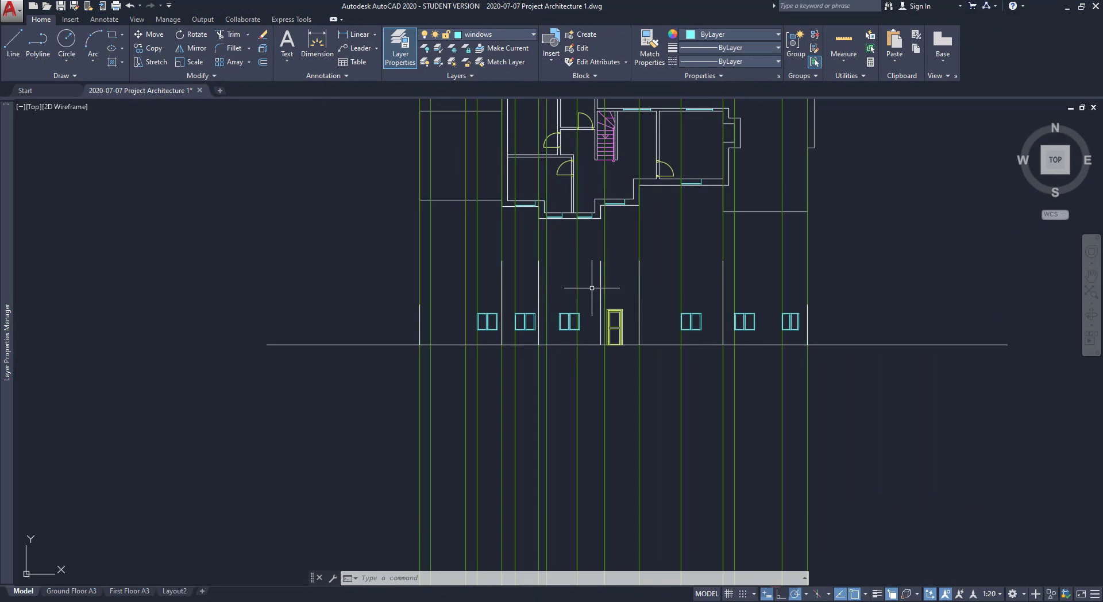
scroll(586, 278, up, 2)
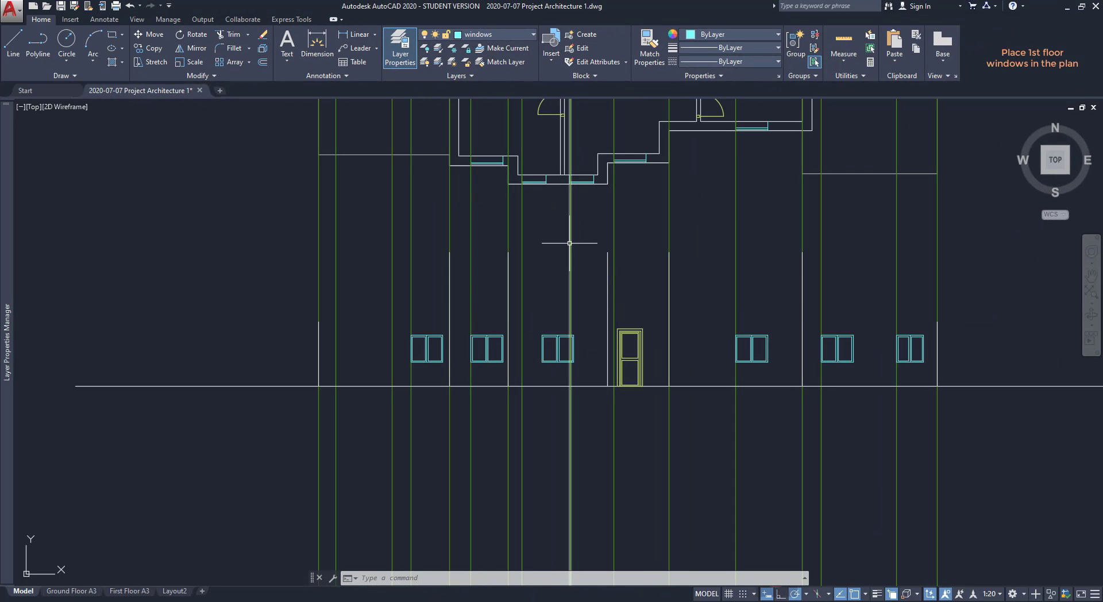
click(552, 59)
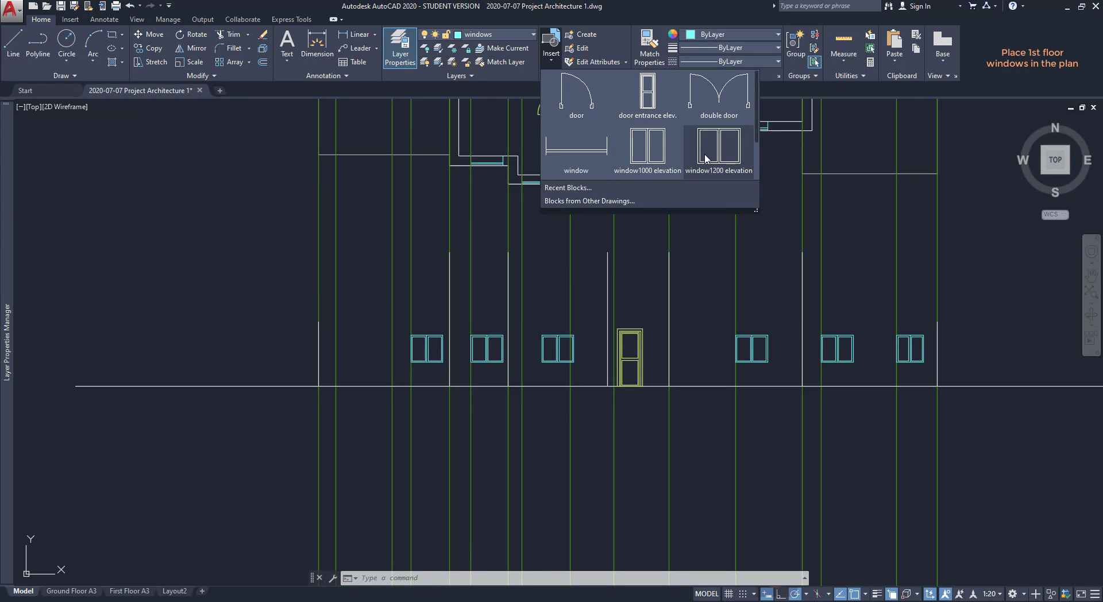
click(705, 158)
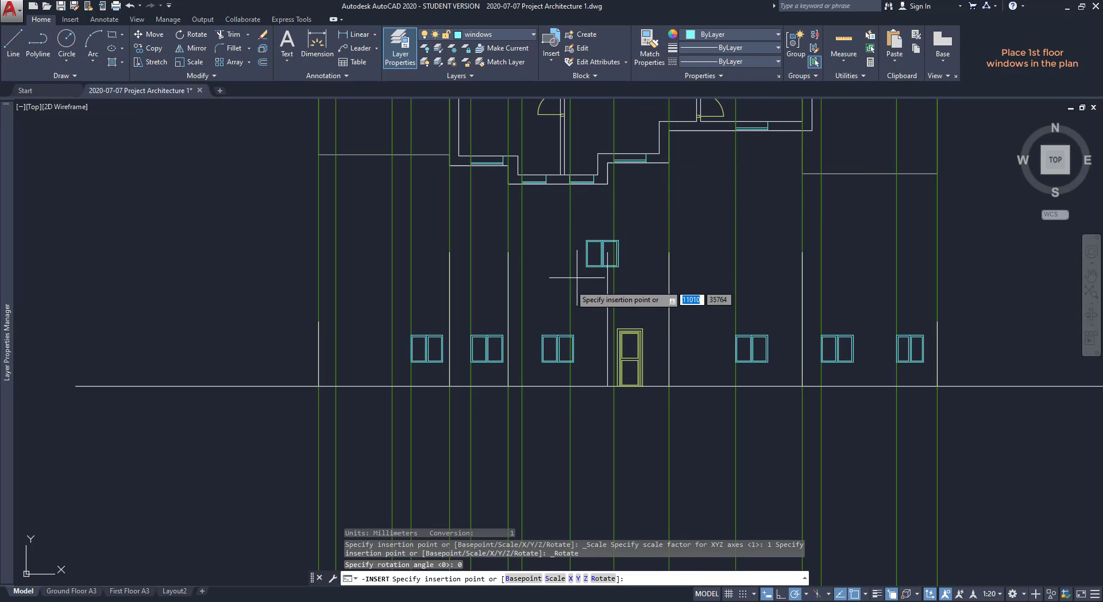
scroll(479, 373, up, 5)
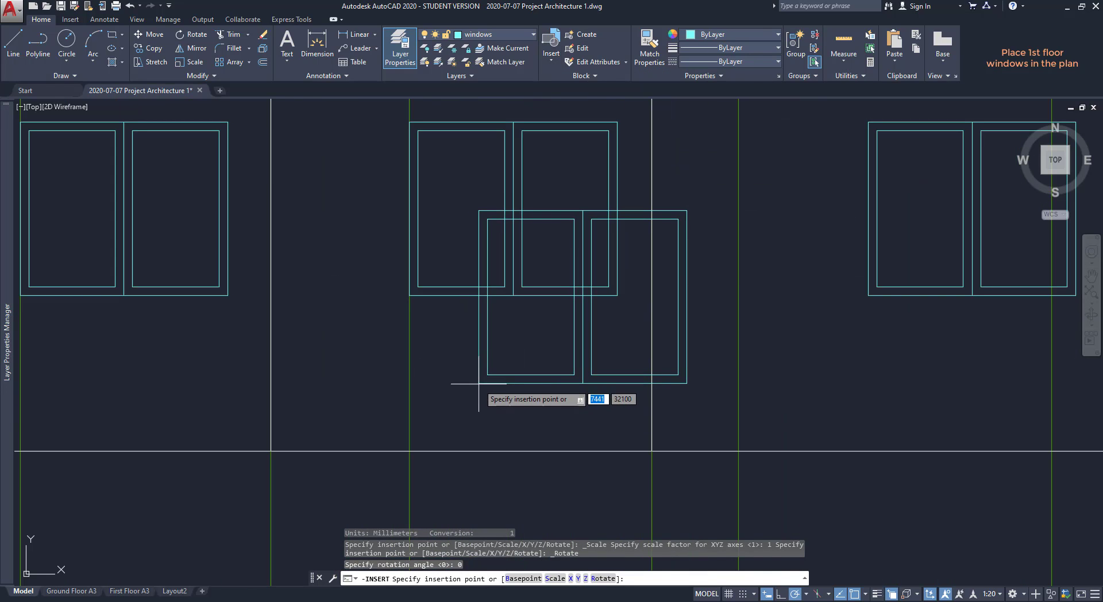
click(409, 451)
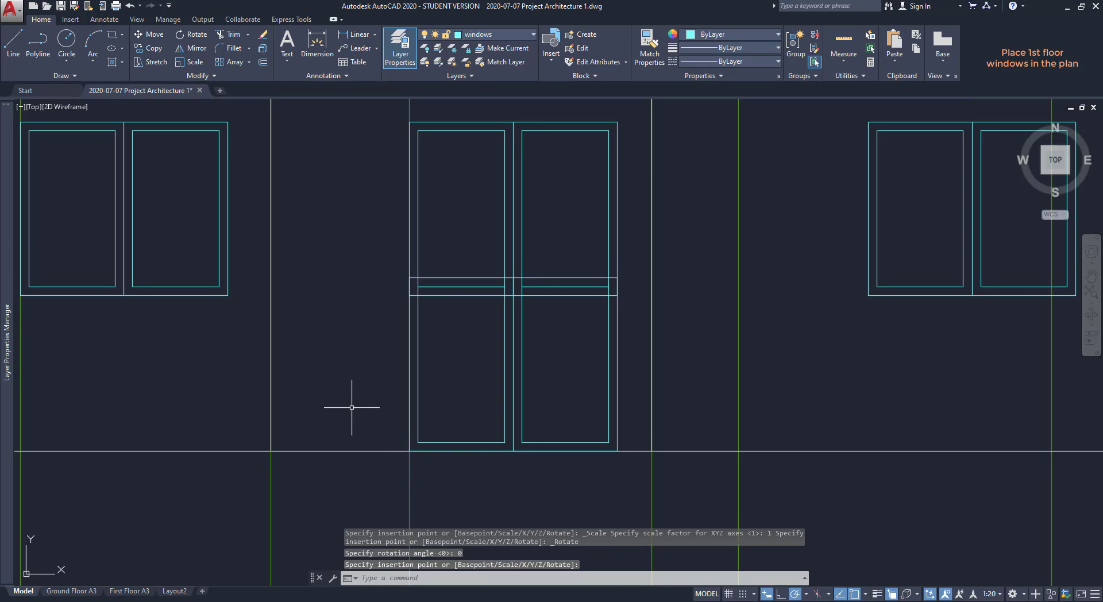
Move the inserted 1200 window block straight up 3600 mm from the ground line to first-floor level.
click(409, 451)
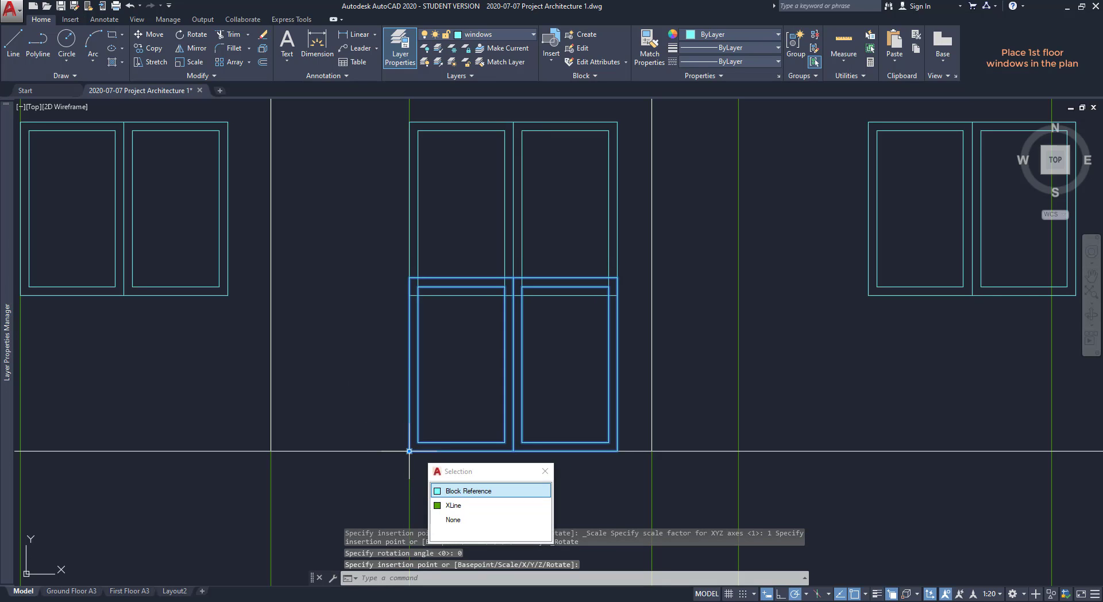
key(Return)
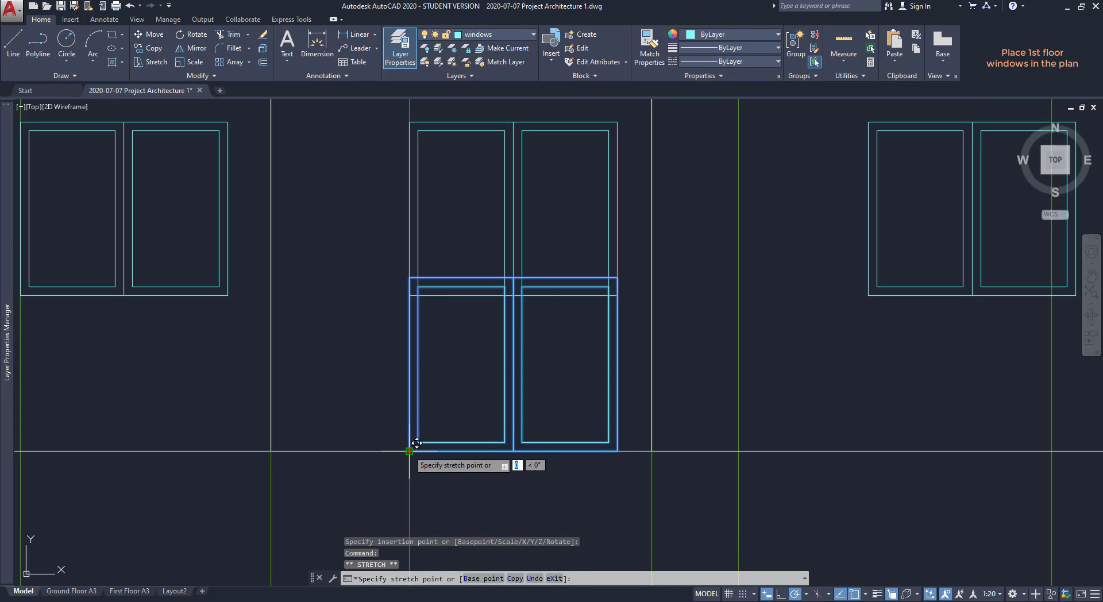
click(409, 451)
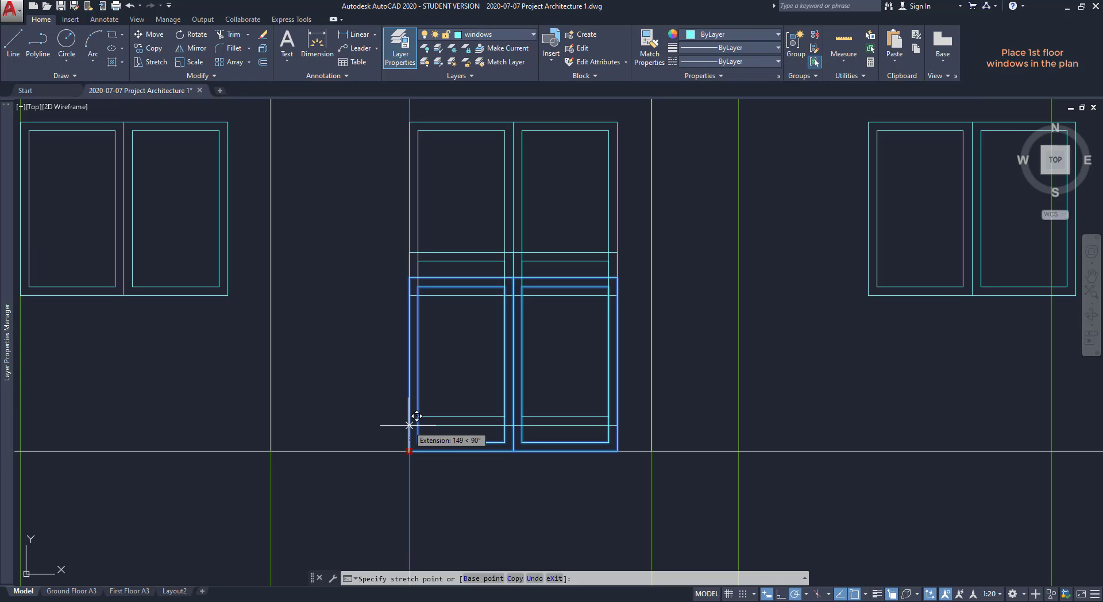
text(3600)
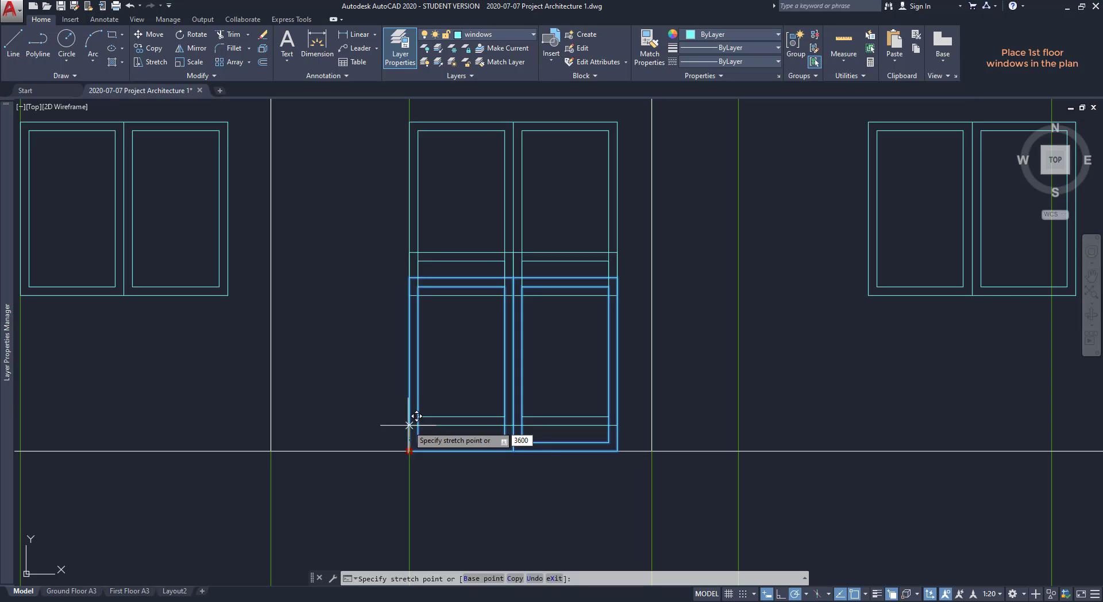
key(Return)
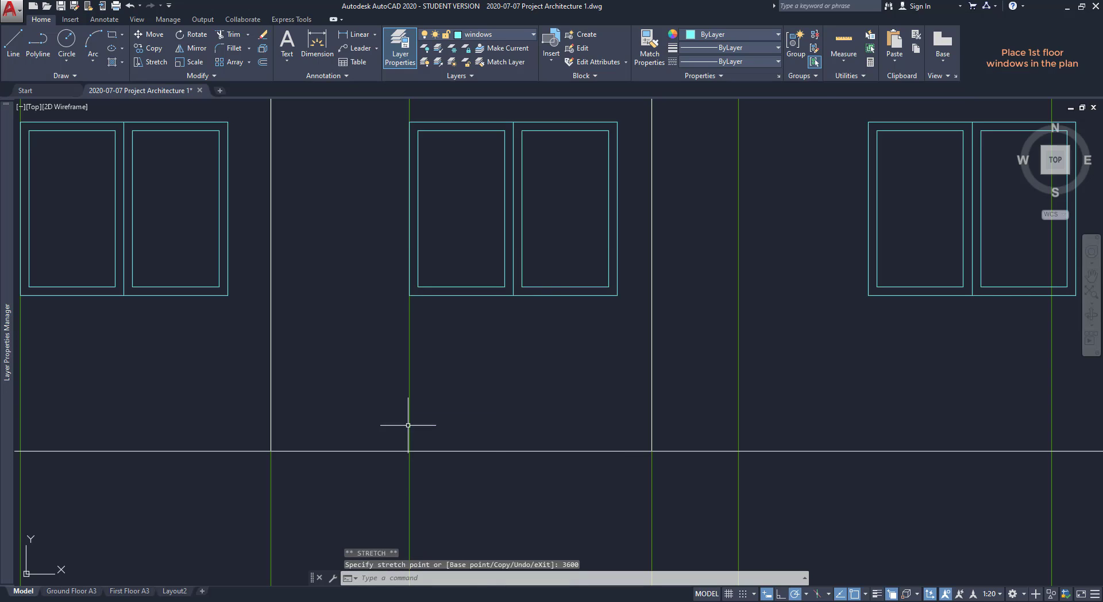
Insert the window1000 elevation block on the bay's left window construction line, level with the bottom of the first-floor 1200 window.
scroll(410, 425, down, 6)
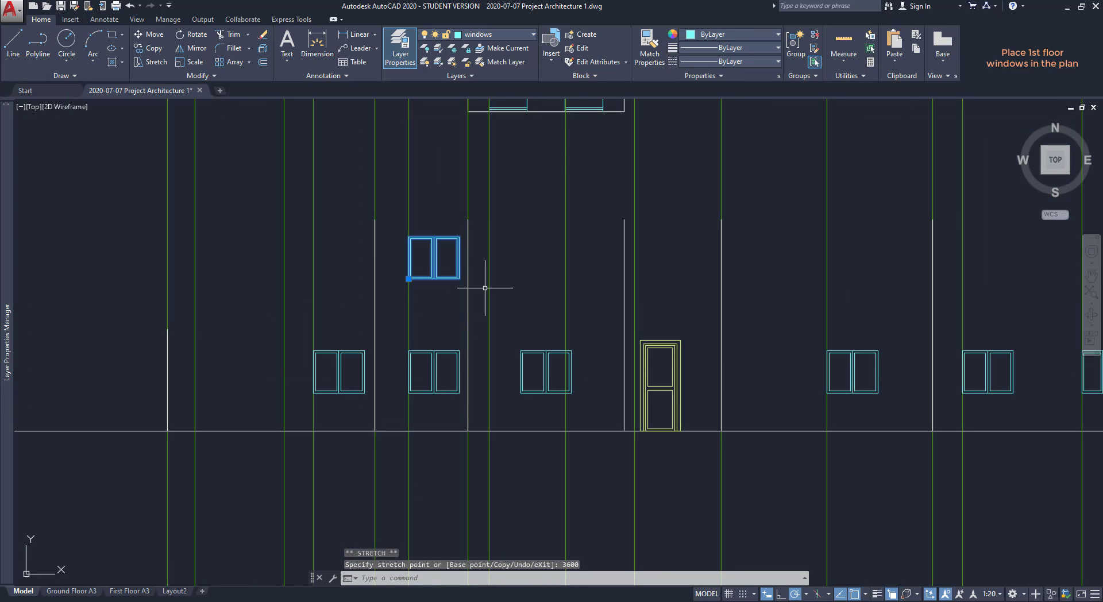
scroll(487, 291, down, 2)
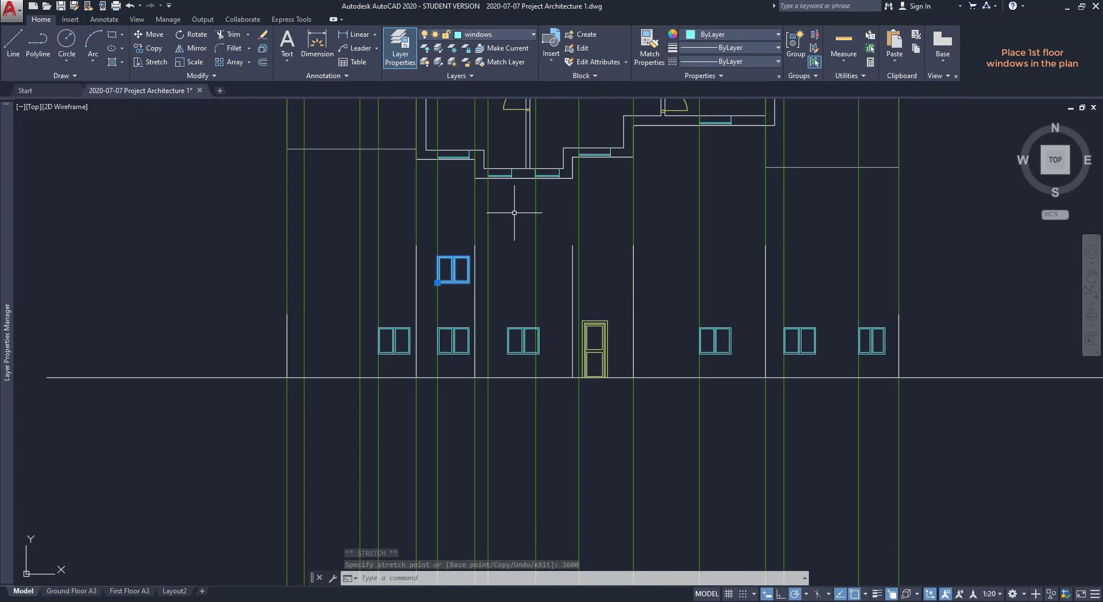
scroll(514, 213, up, 2)
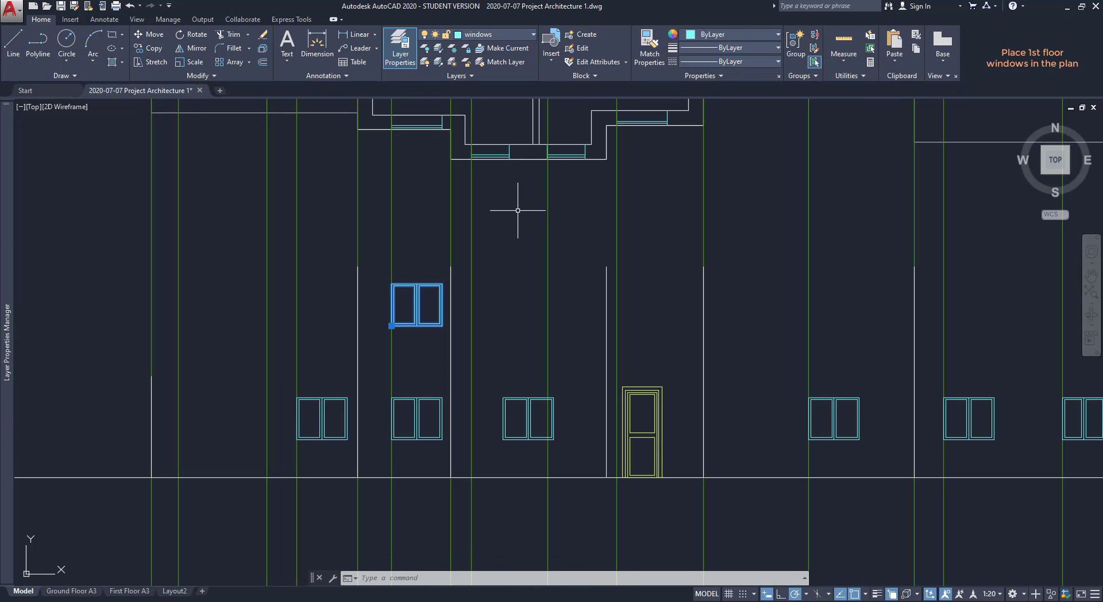
click(554, 60)
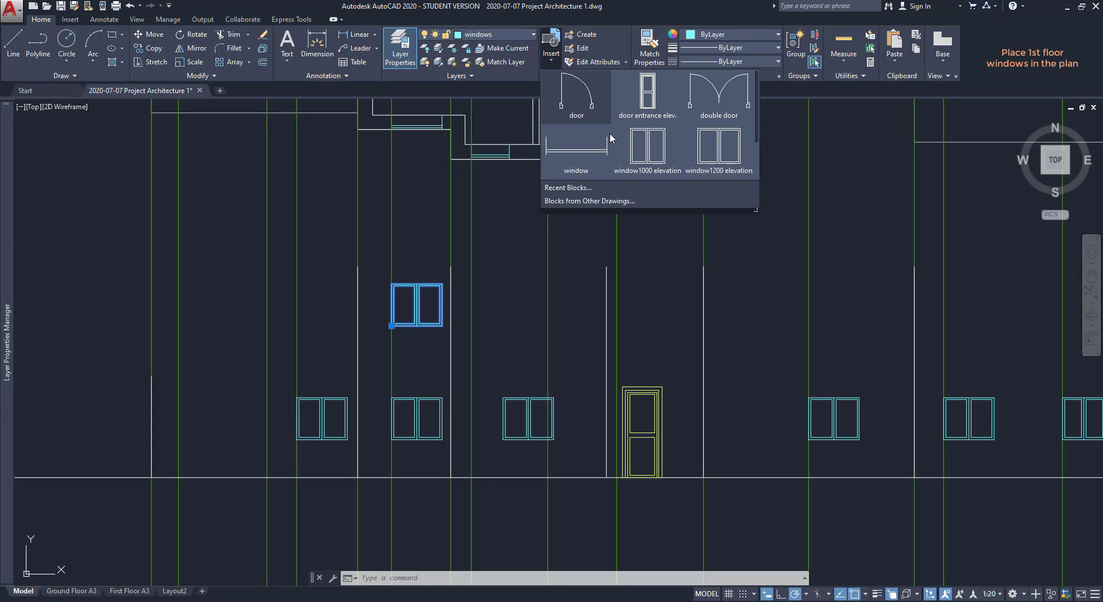
click(637, 169)
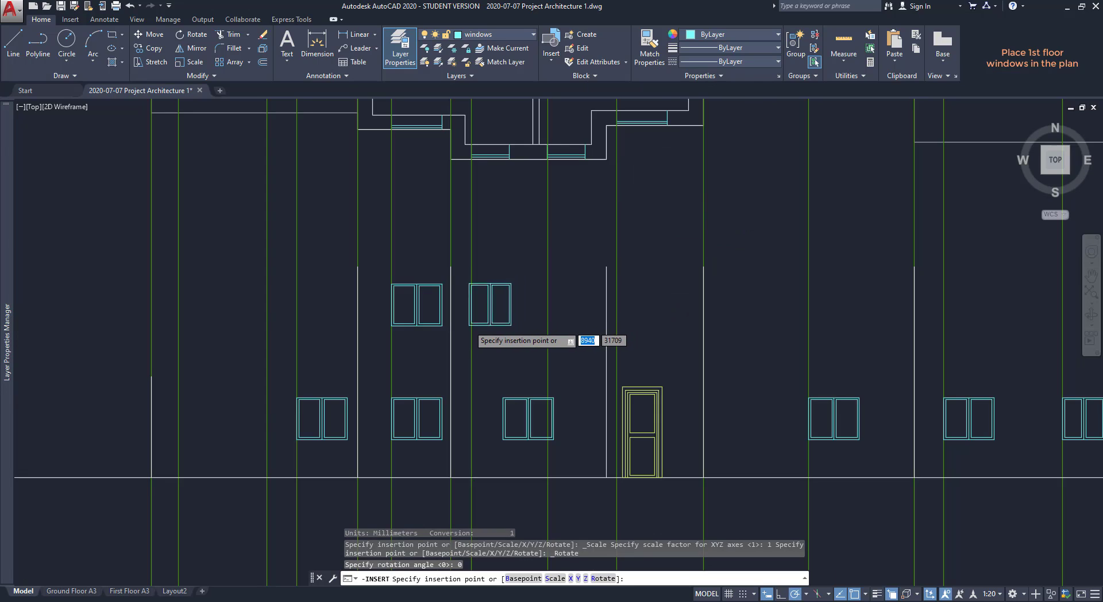
scroll(475, 322, up, 4)
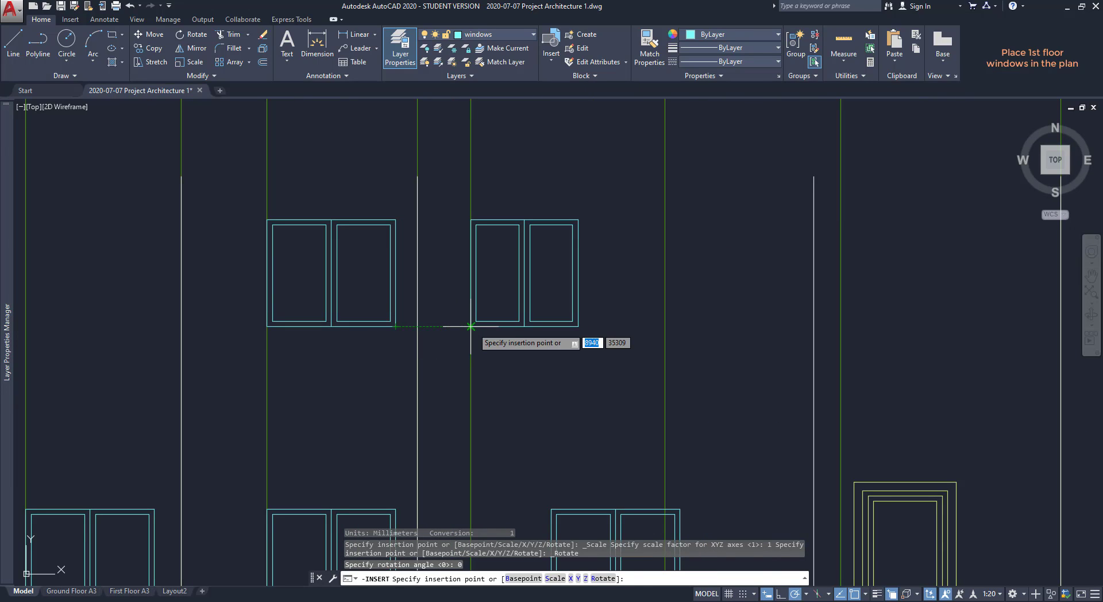
click(471, 327)
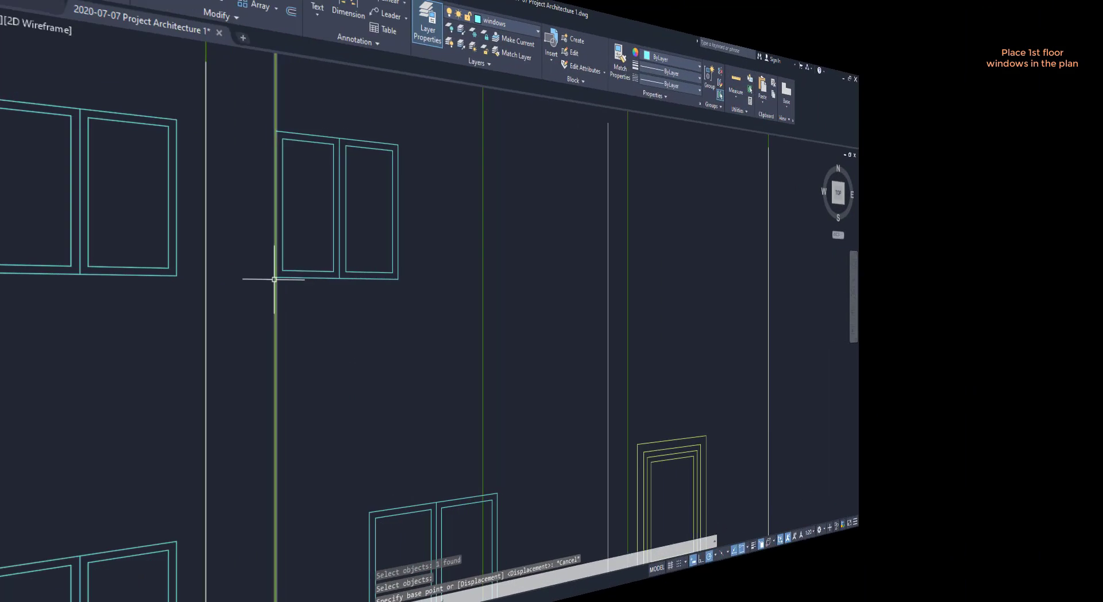
Copy the first-floor 1000 window horizontally from its lower left corner to the construction line of the bay's right window.
text(co)
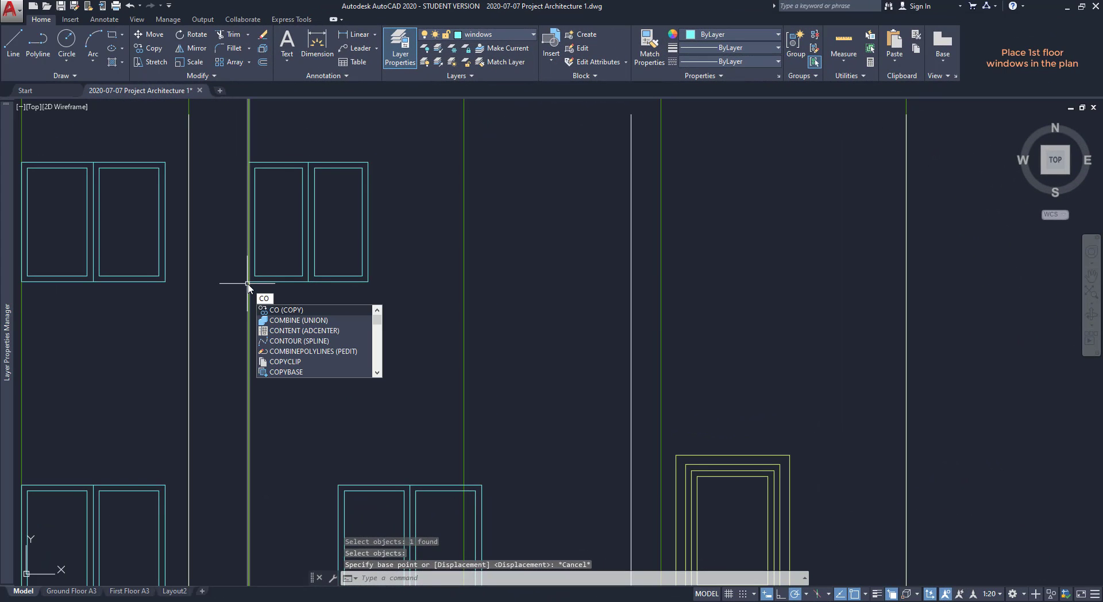
key(Return)
click(261, 281)
key(Return)
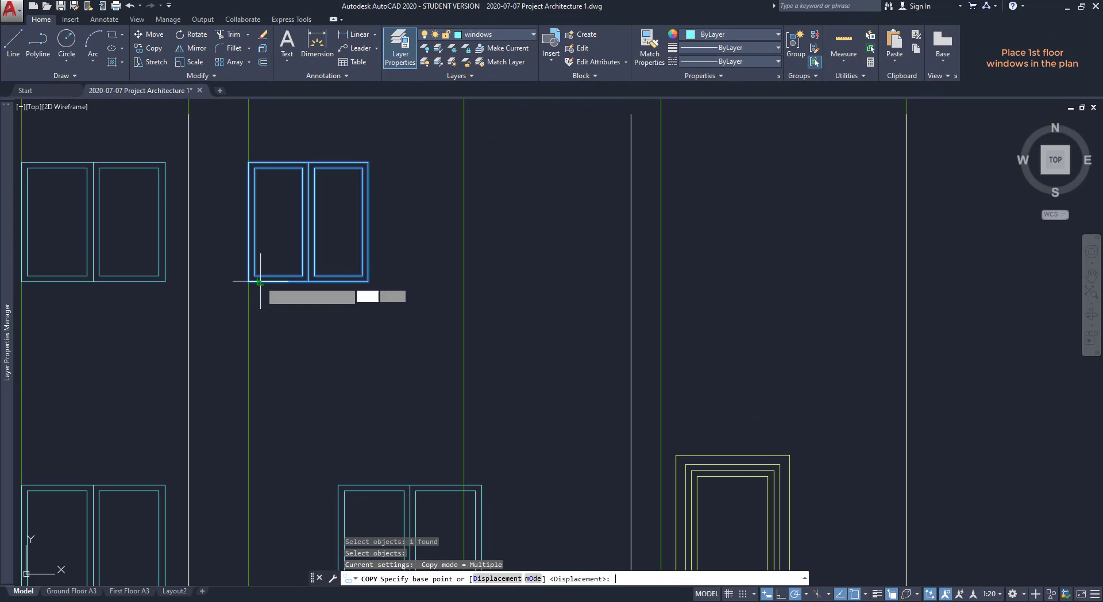
click(249, 282)
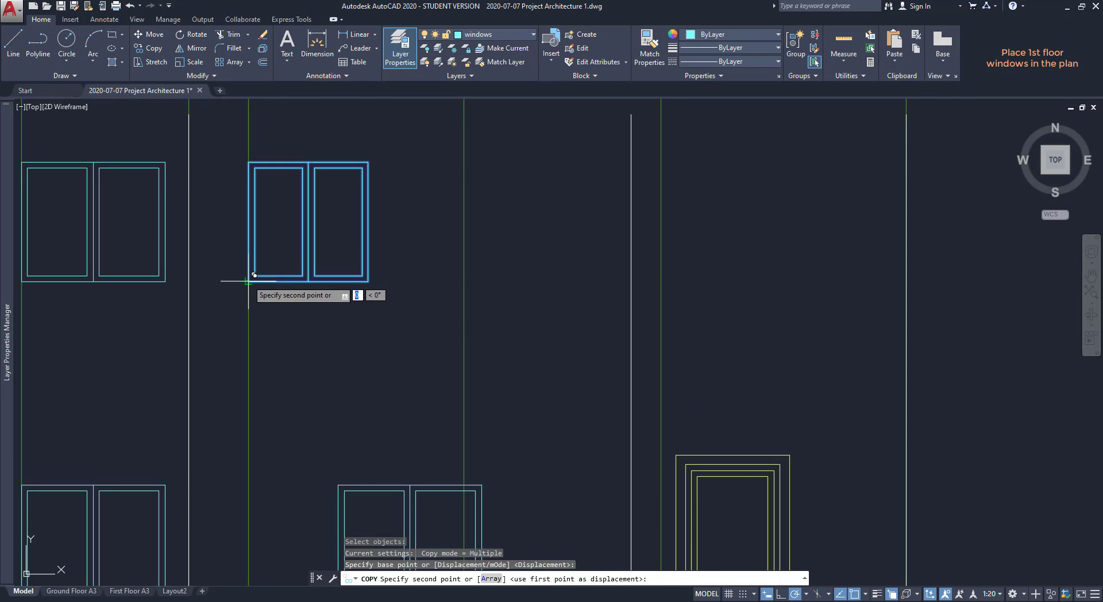
click(470, 275)
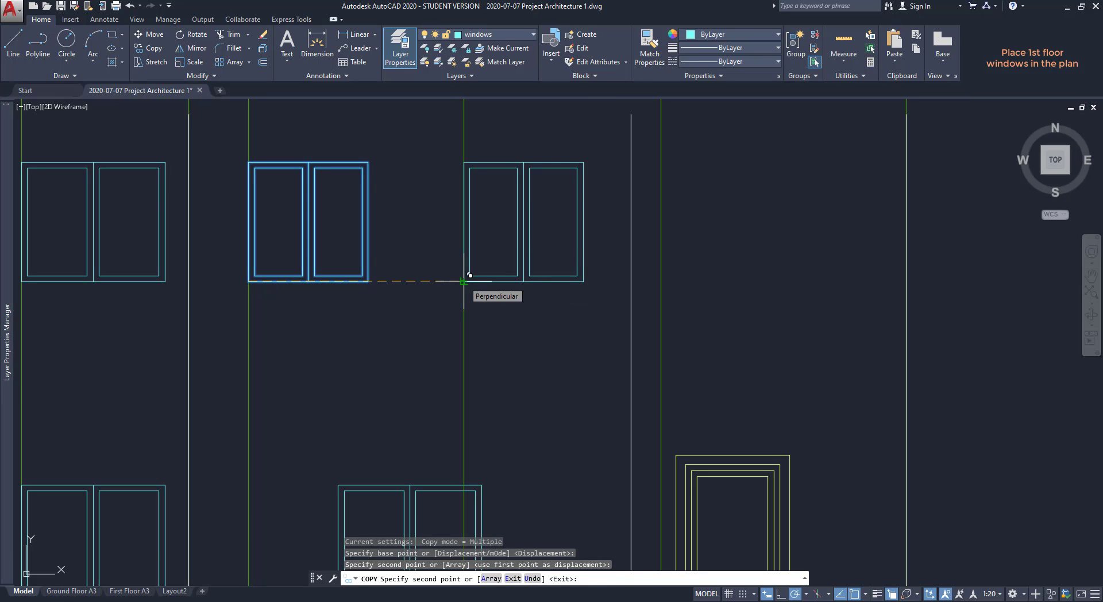
key(F8)
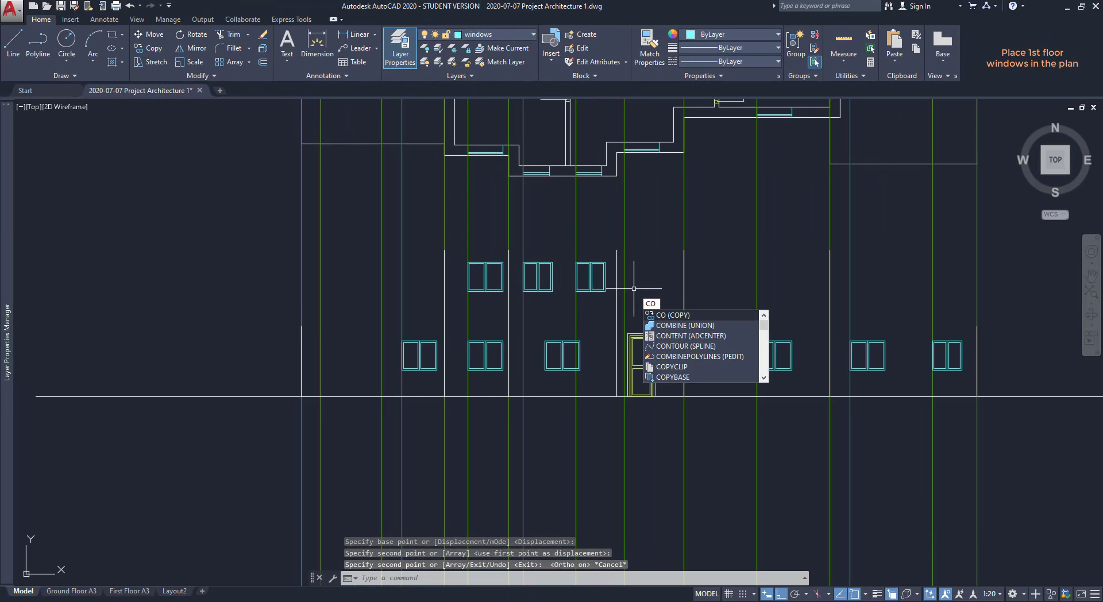
Copy the left first-floor 1200 window horizontally from its lower left corner to the construction lines above the door and above the right ground-floor window.
click(661, 313)
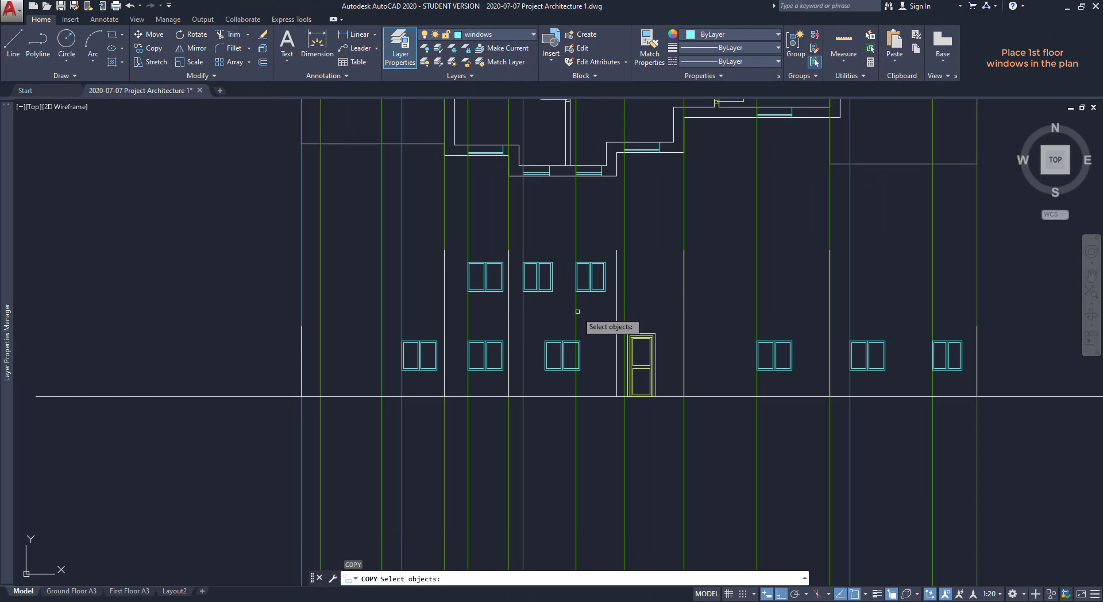
click(496, 290)
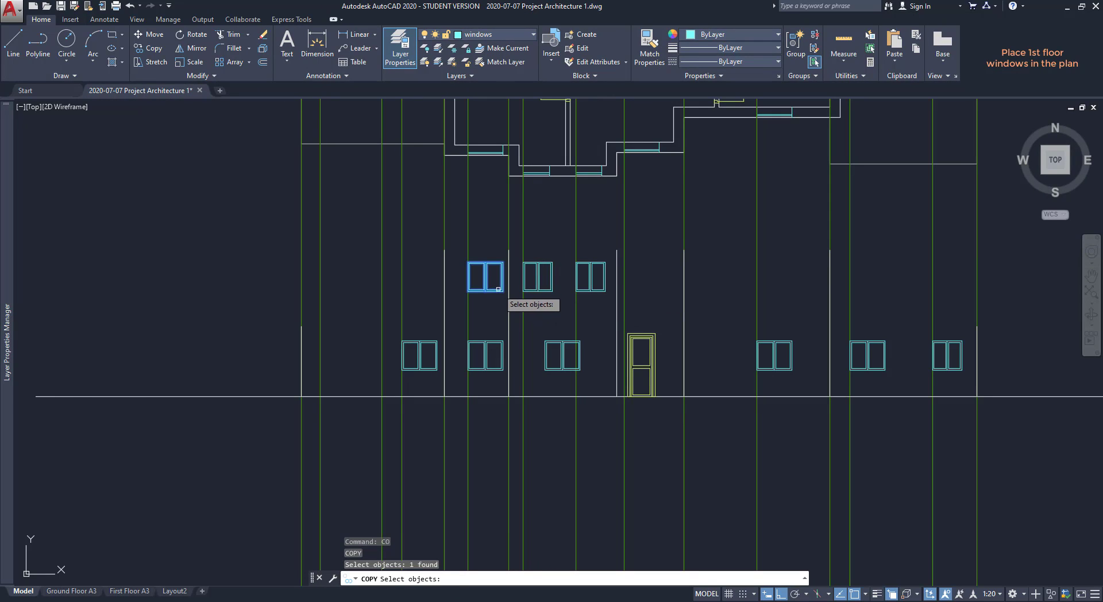
key(Return)
scroll(474, 284, up, 4)
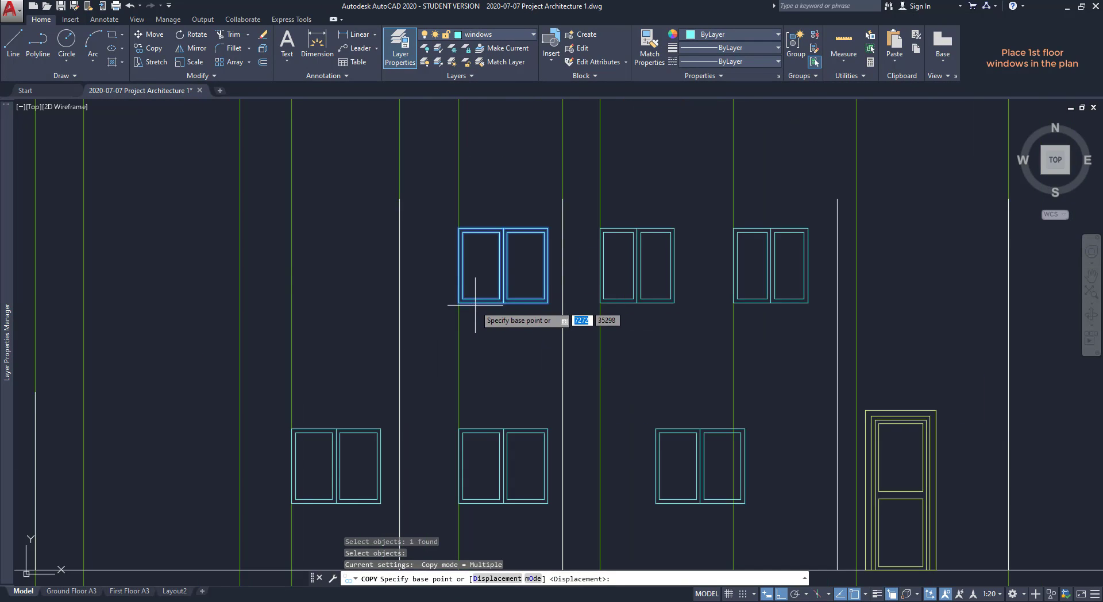
click(458, 303)
scroll(463, 301, down, 4)
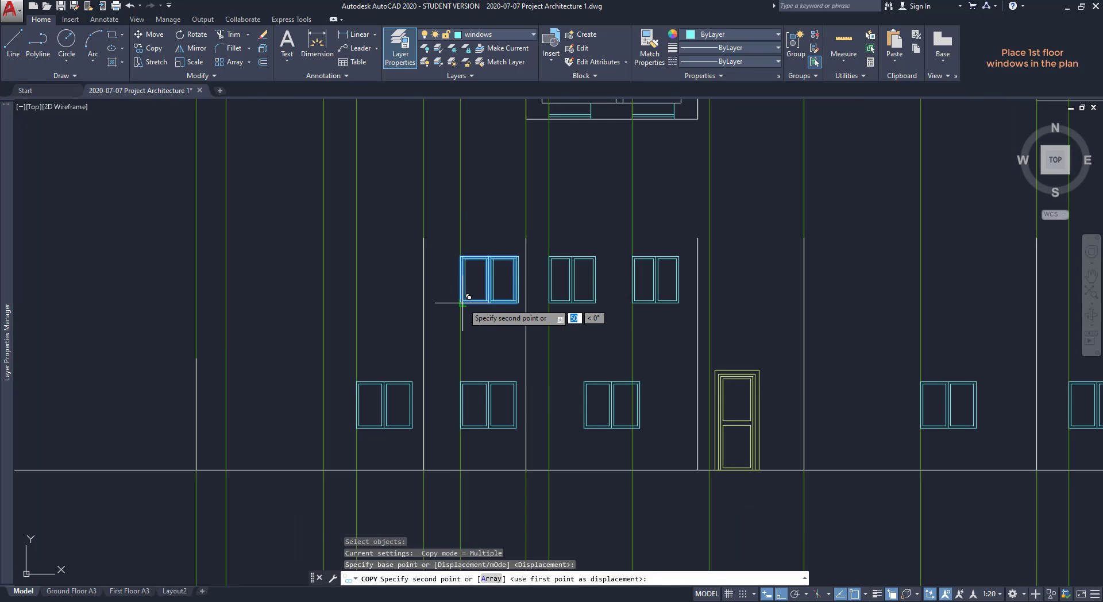
scroll(620, 298, up, 7)
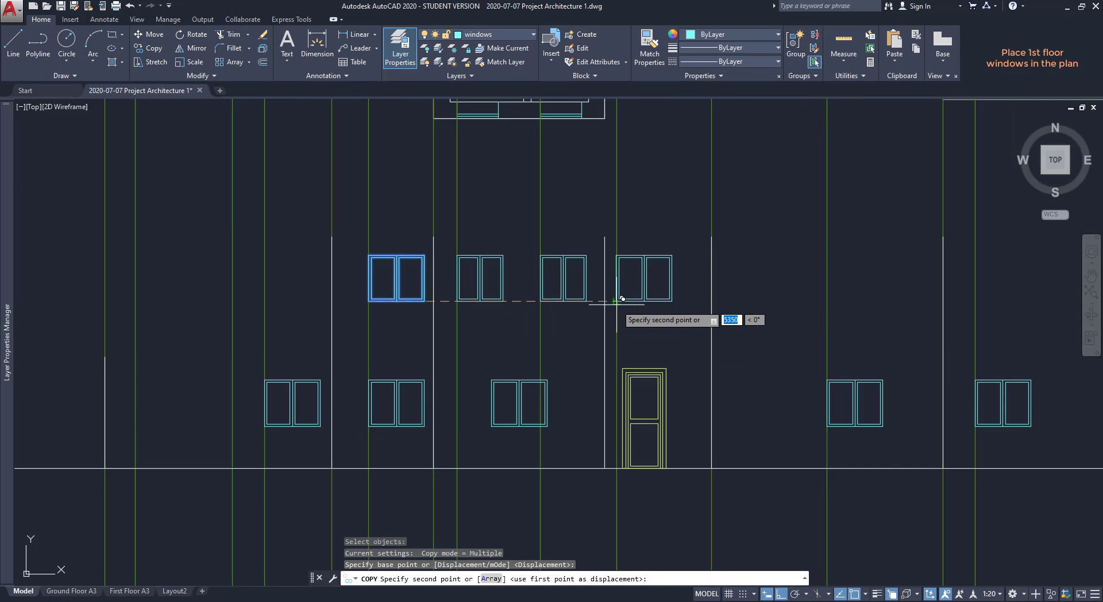
click(616, 296)
scroll(618, 295, down, 5)
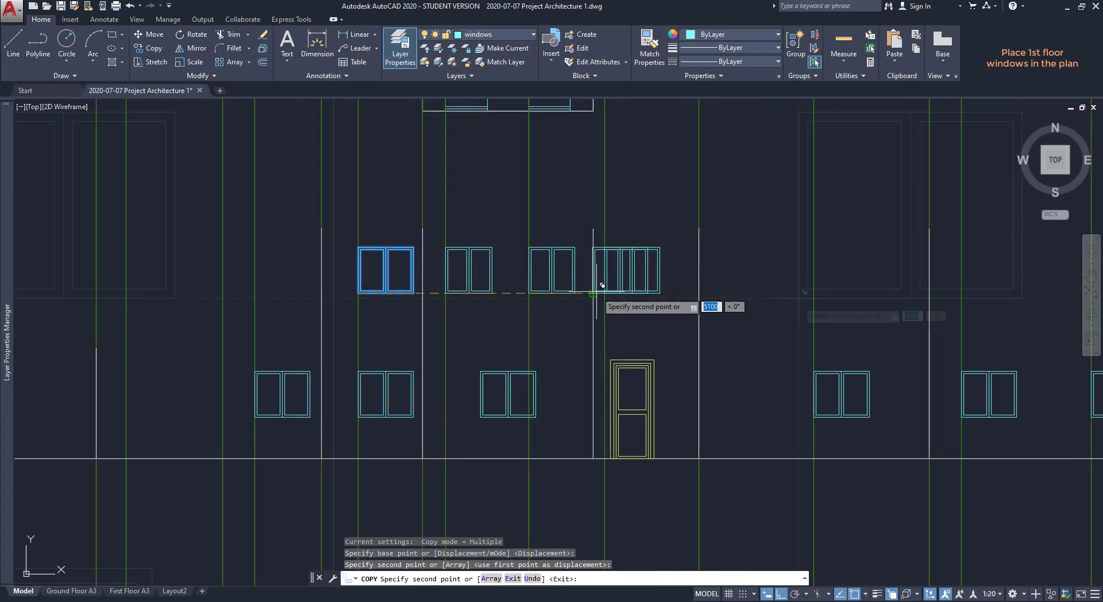
scroll(638, 300, down, 4)
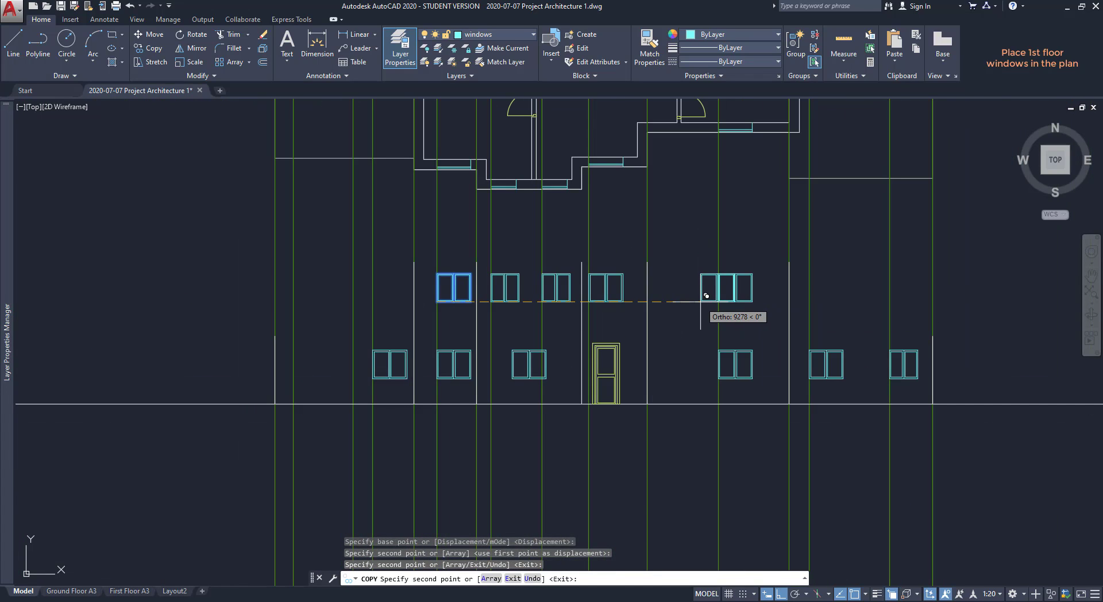
key(Escape)
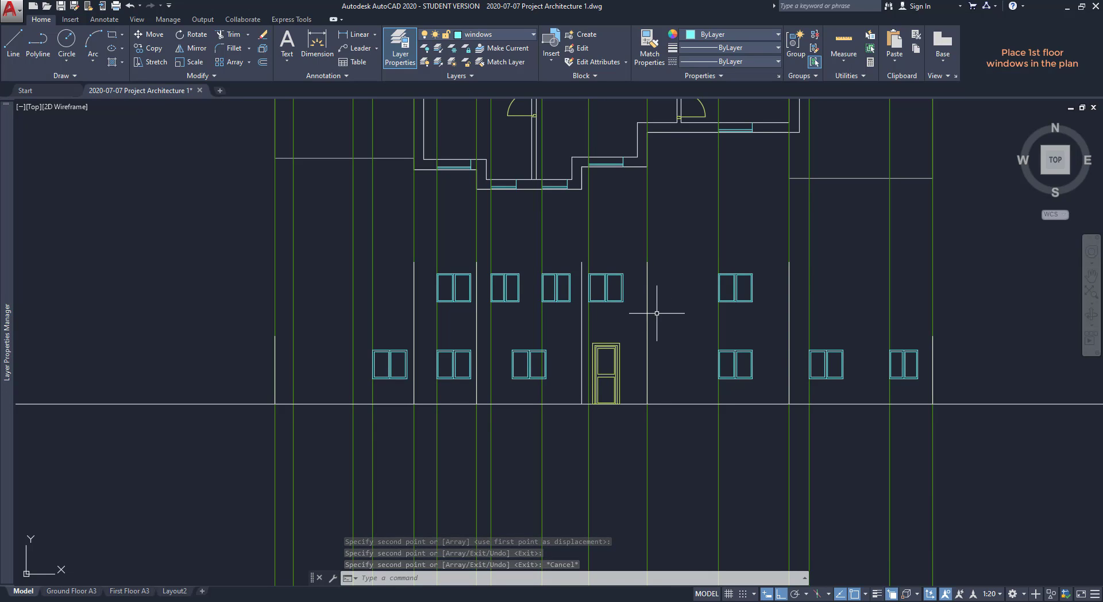
Lock the construction lines layer and move the whole front elevation straight down, further away from the first-floor plan.
click(516, 35)
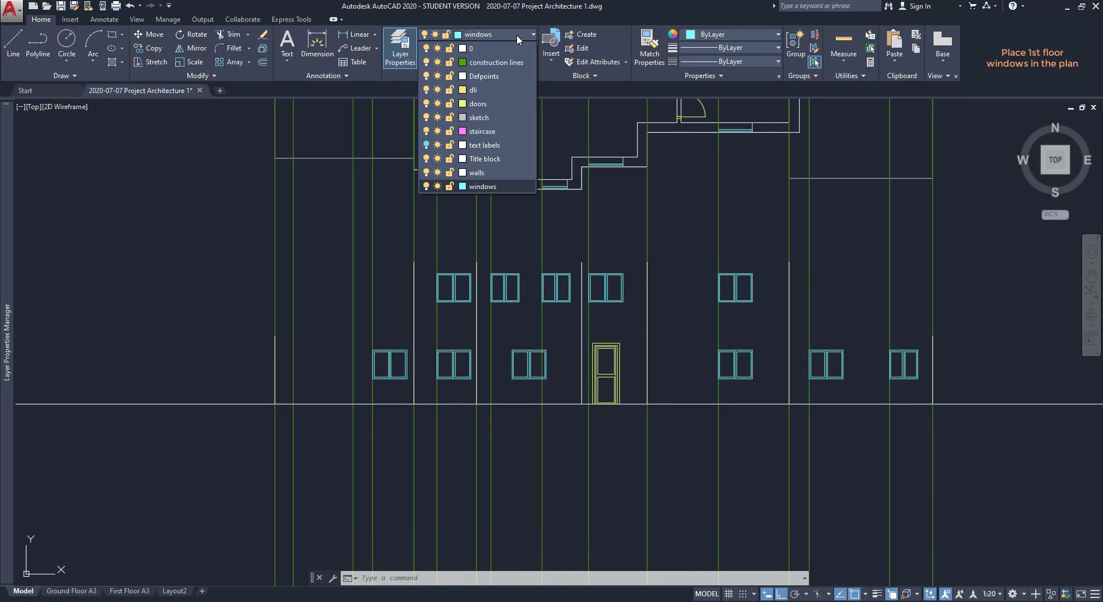
click(449, 63)
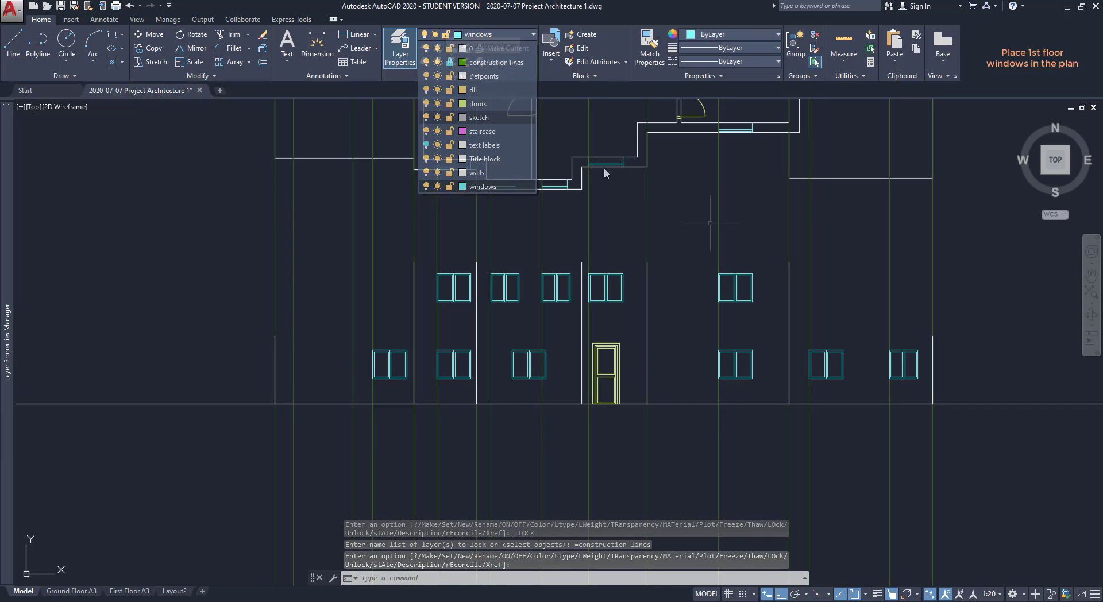
text(M)
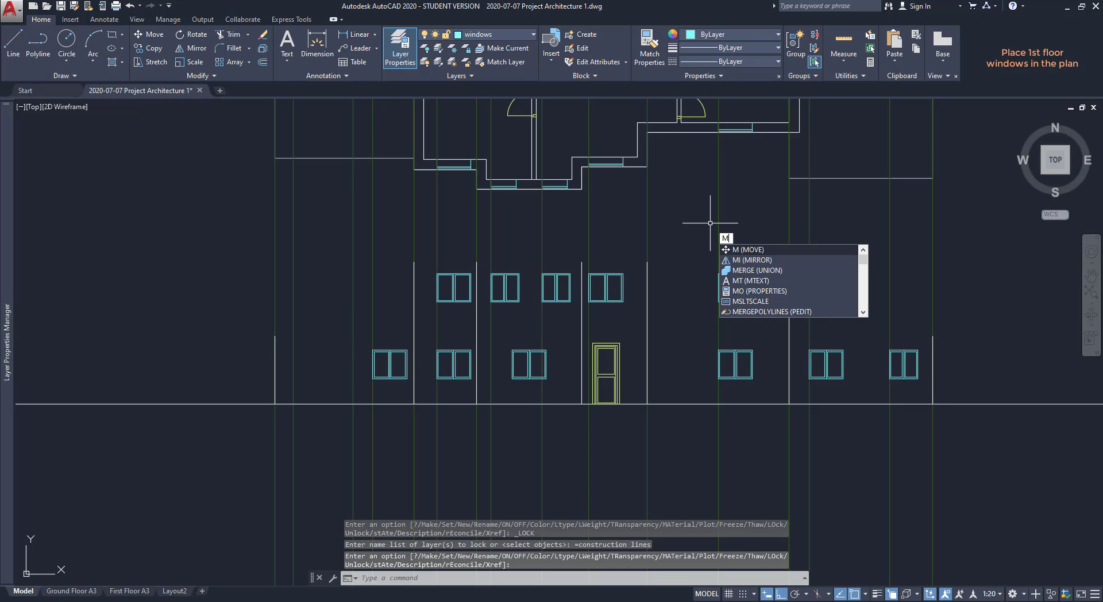
key(Return)
click(1085, 410)
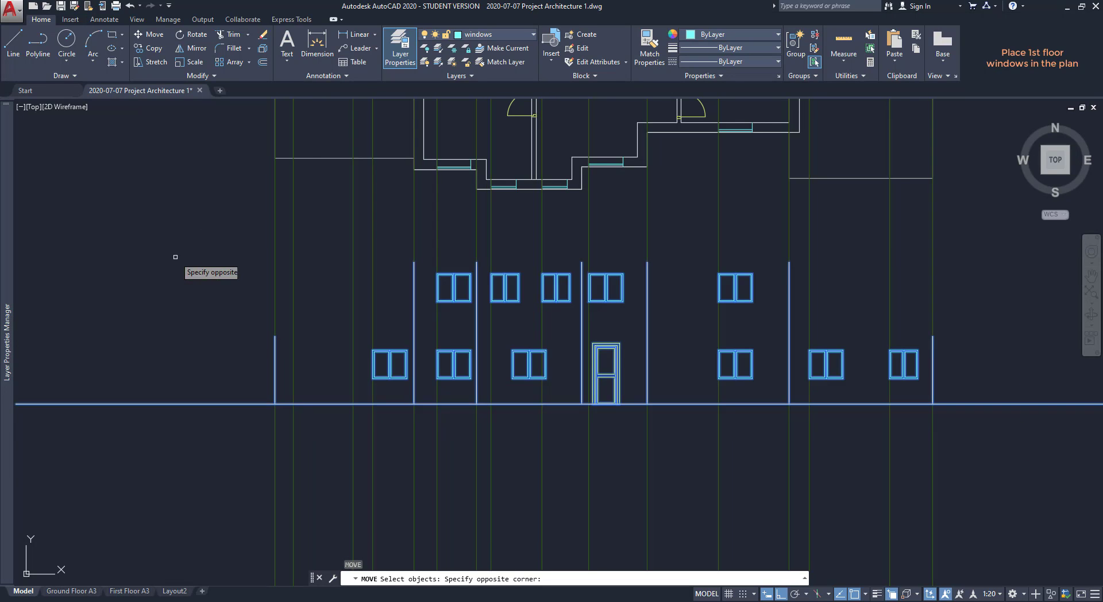
click(175, 257)
key(Return)
scroll(622, 373, down, 8)
scroll(620, 374, up, 2)
click(613, 367)
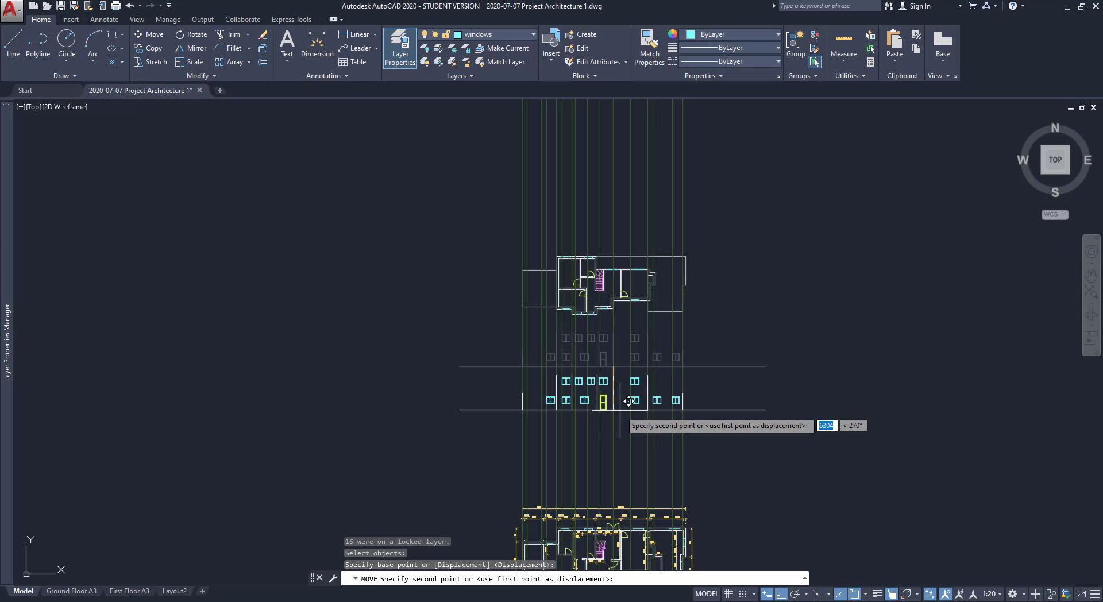
click(628, 401)
scroll(616, 406, up, 5)
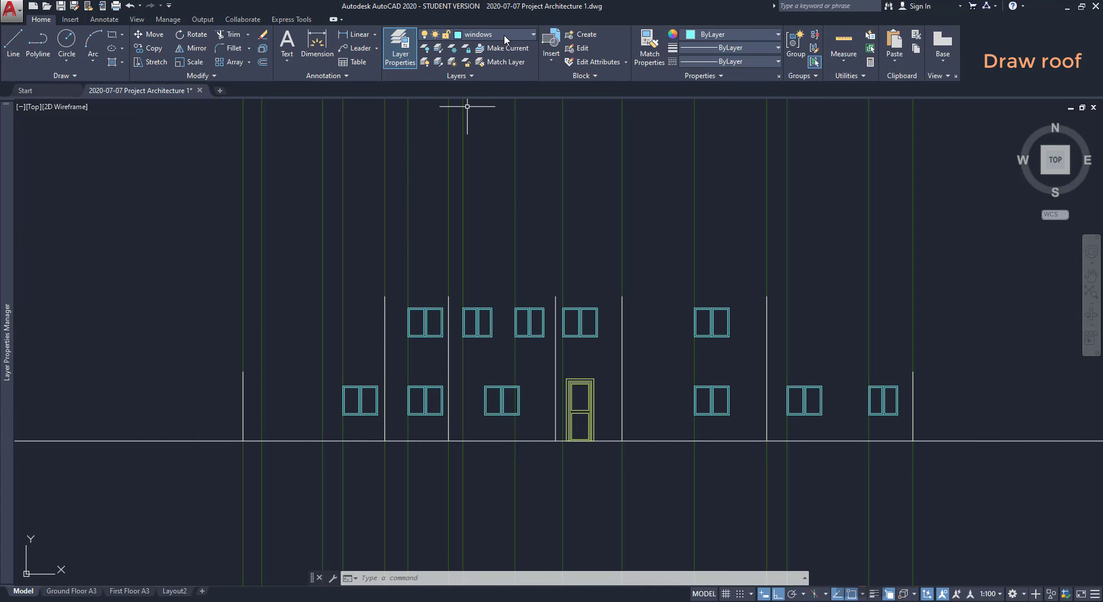
On the walls layer, draw the left wing's eave from the outer wall's top: 300 mm outward, then 100 mm up.
click(505, 34)
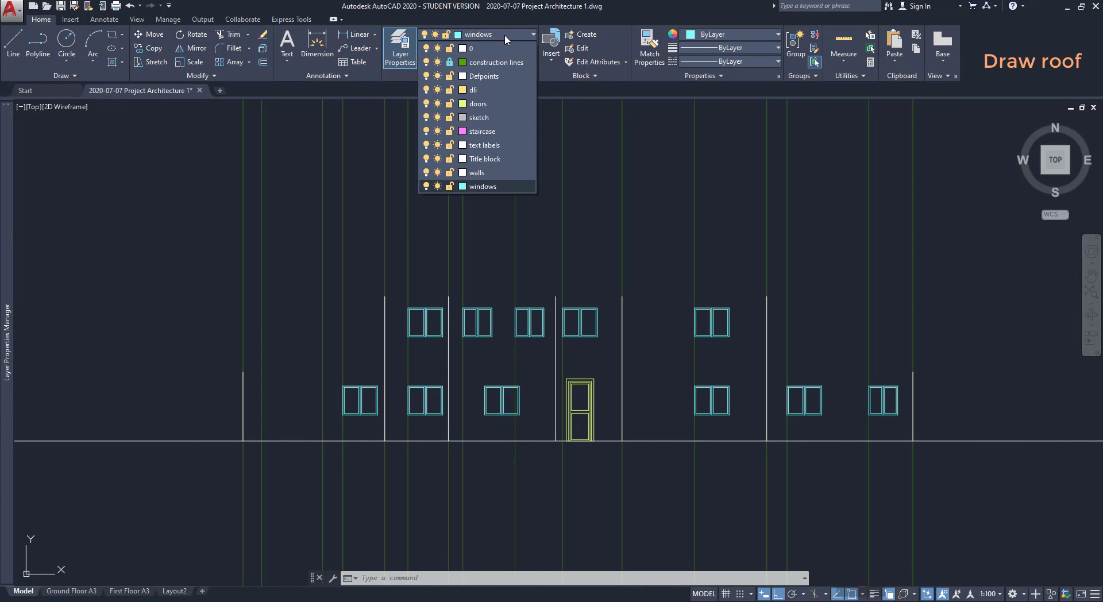
click(477, 173)
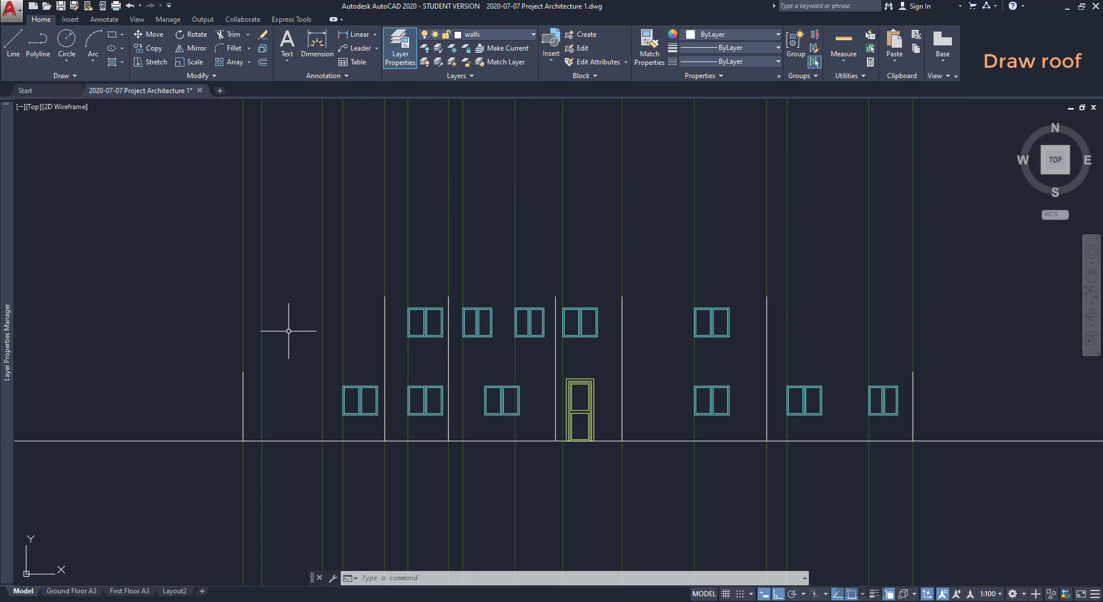
text(line)
key(Return)
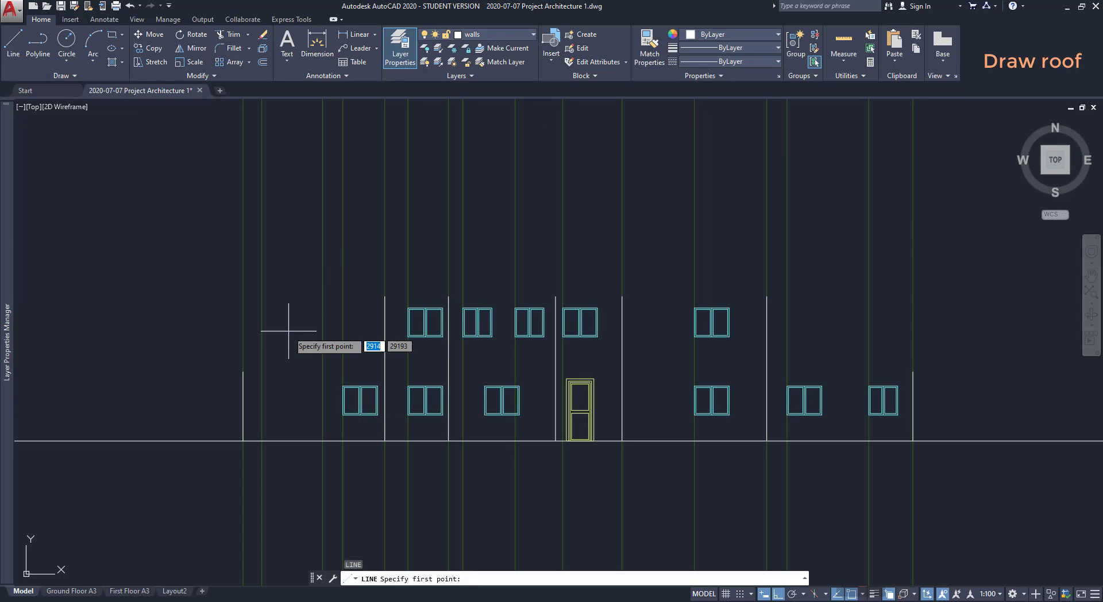
scroll(288, 331, up, 4)
click(204, 398)
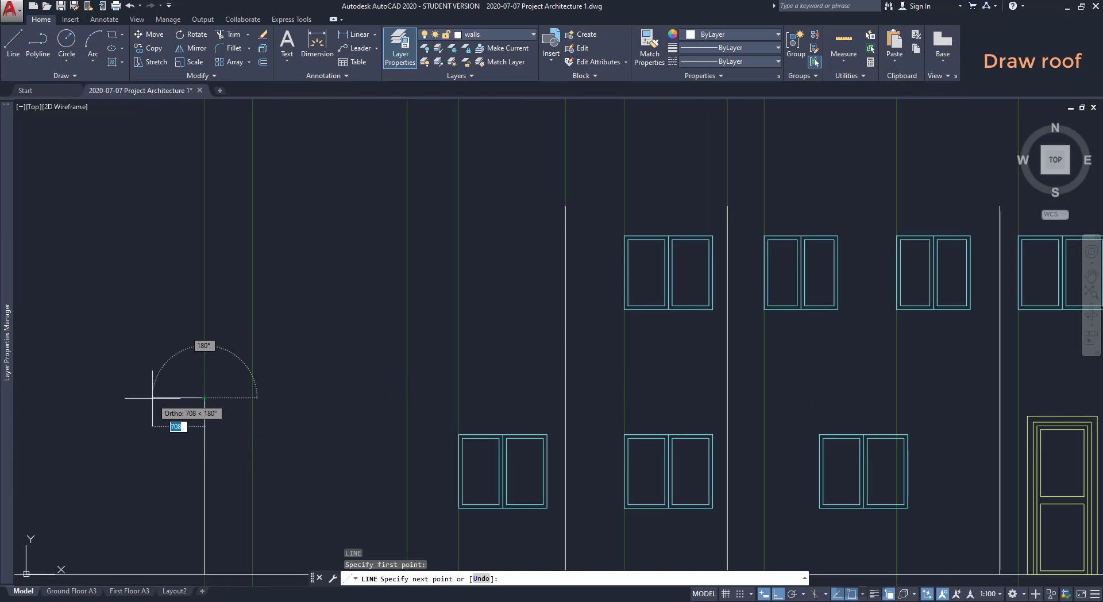
text(3)
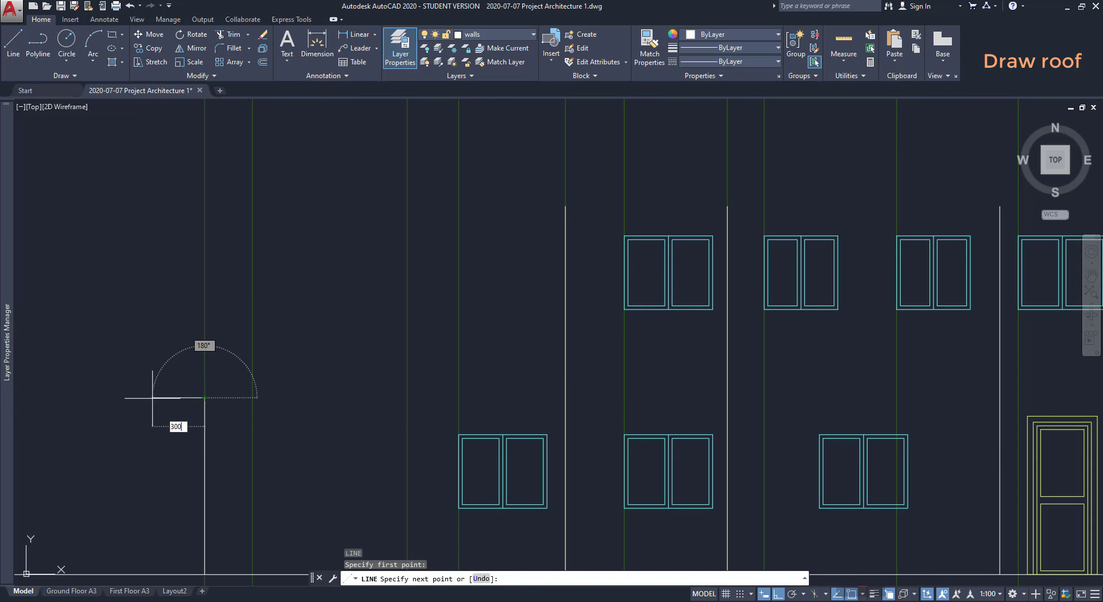
text(00)
key(Return)
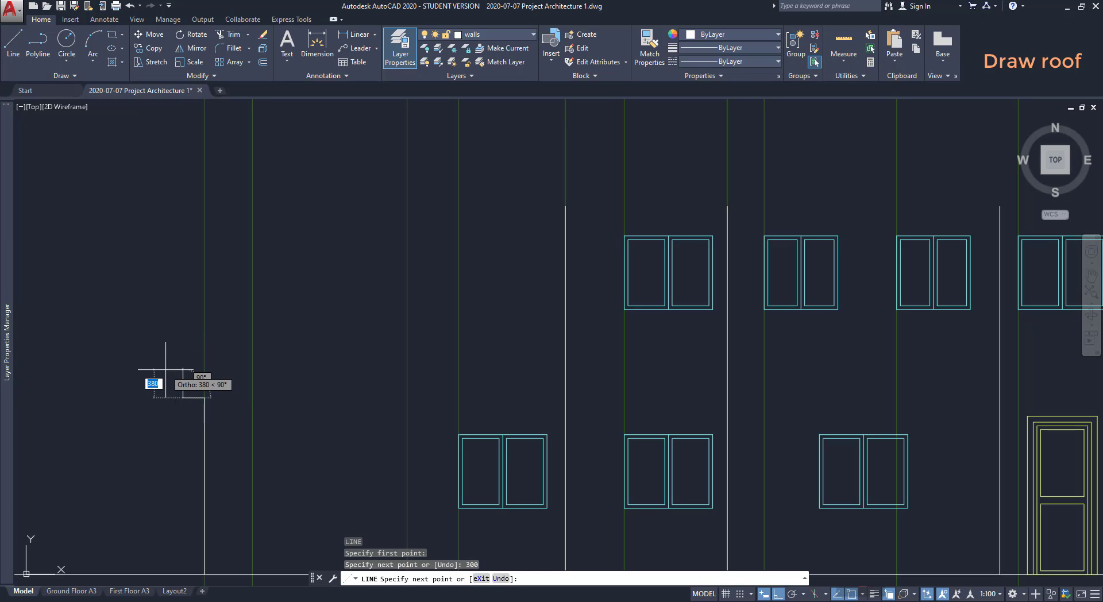
text(100)
key(Return)
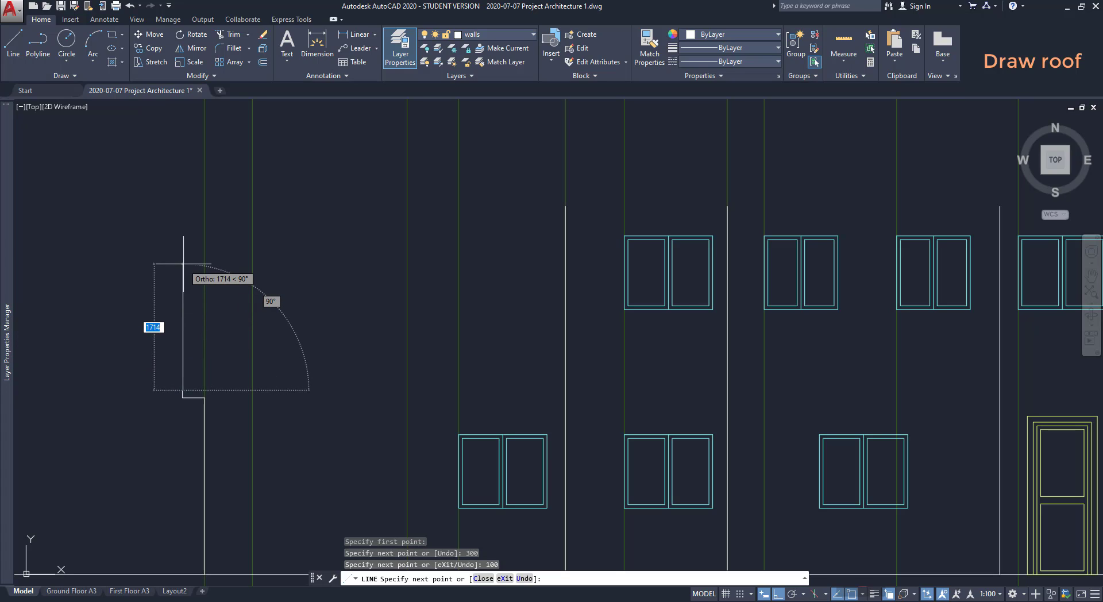
Continue the left wing's roof outline 1900 mm up and horizontally across to the main building's left wall.
text(1900)
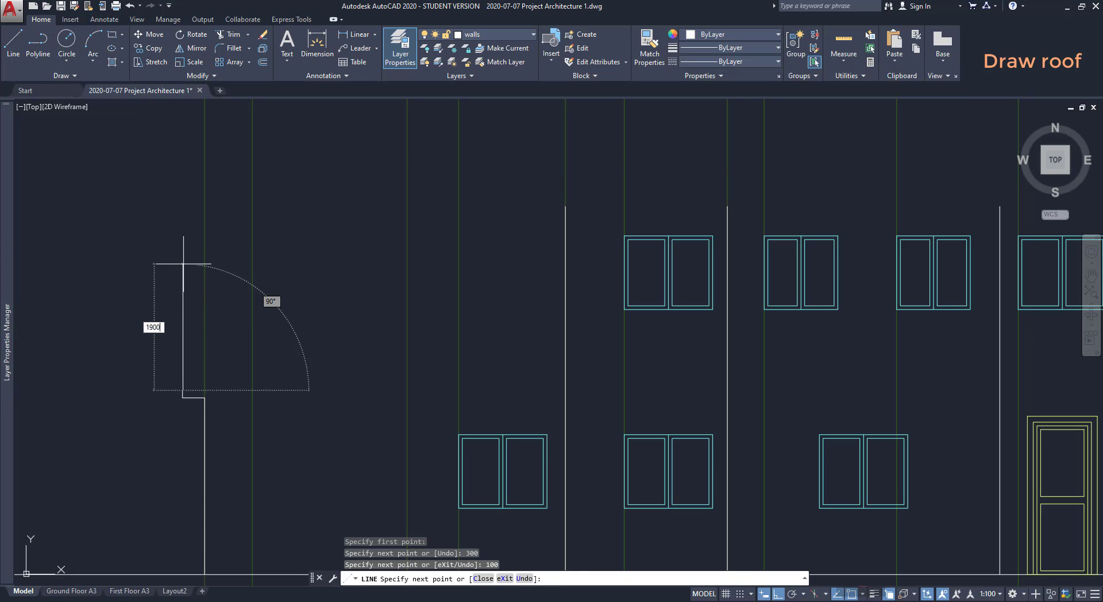
key(Return)
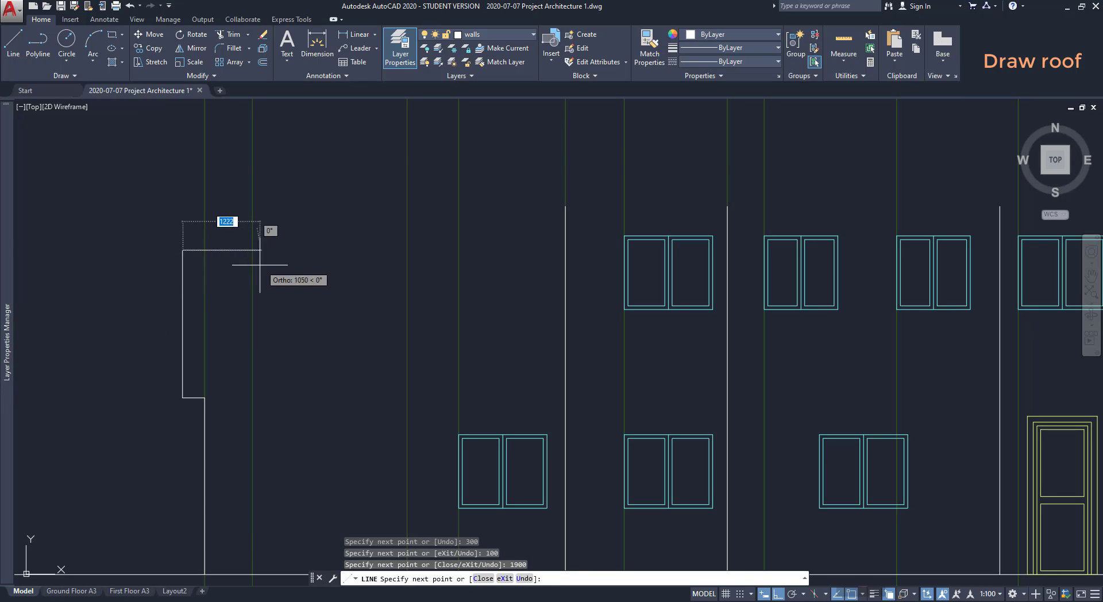
click(565, 250)
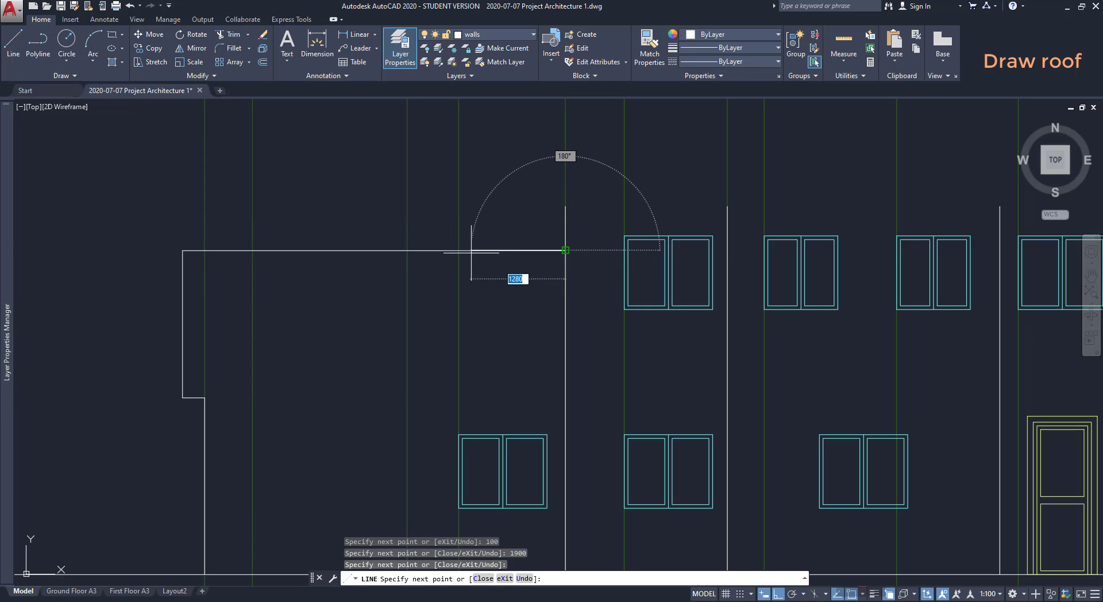
key(Escape)
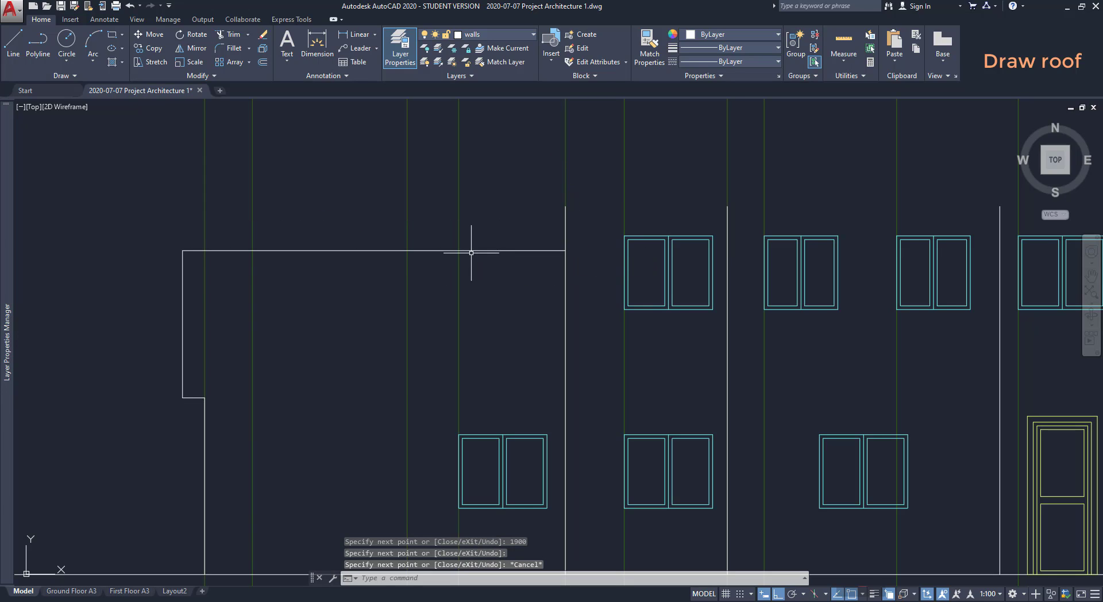
Draw a horizontal line from the top of the left eave's 100 mm edge to the main building's left wall.
right_click(340, 317)
click(373, 332)
scroll(194, 411, up, 4)
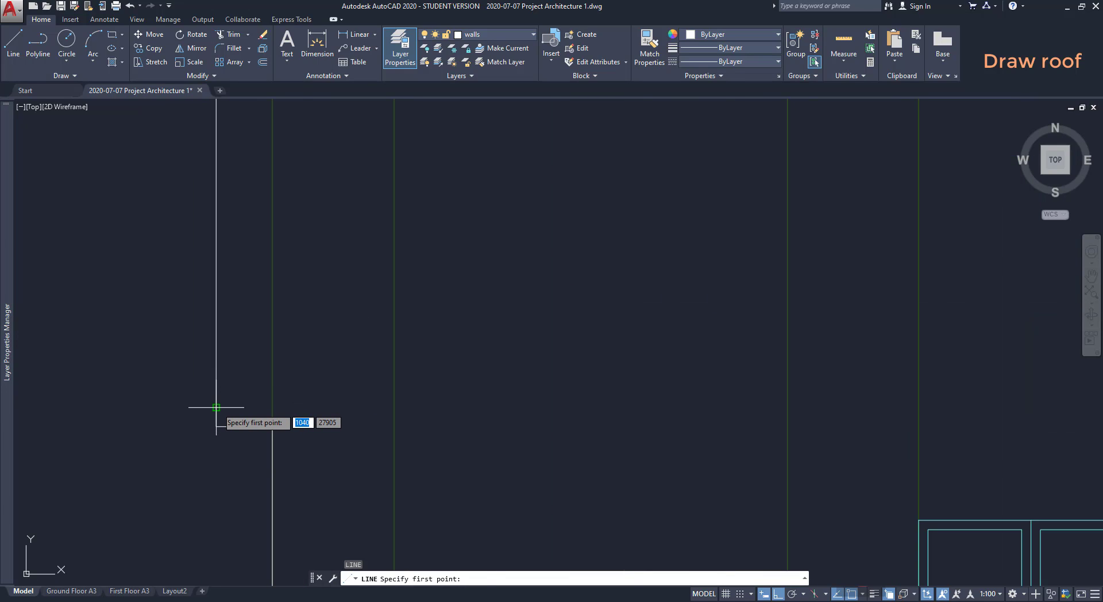
click(216, 407)
scroll(585, 426, down, 1)
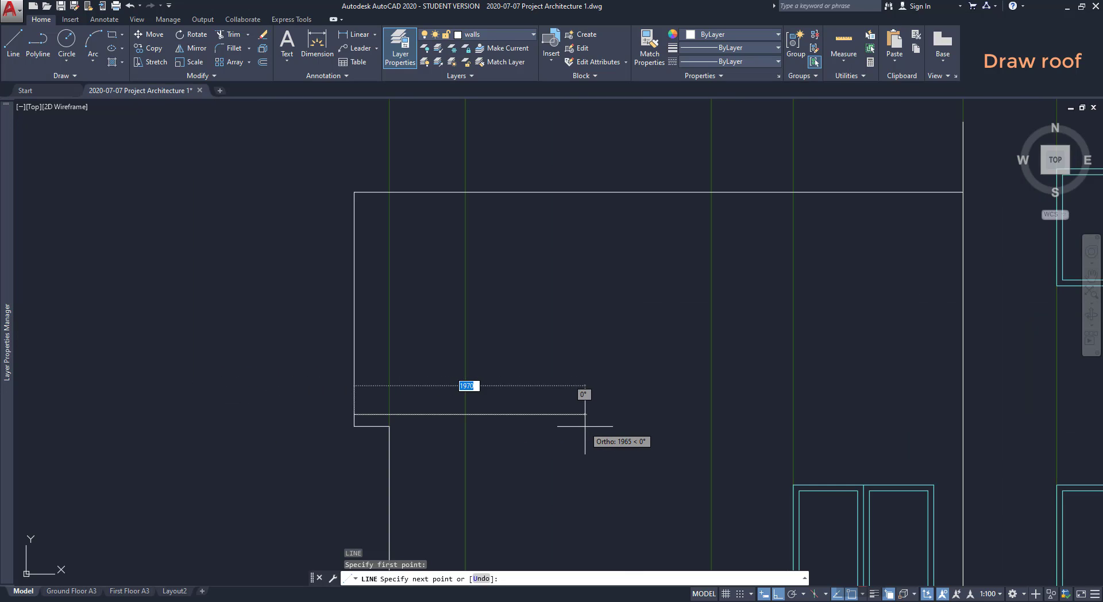
scroll(585, 426, down, 1)
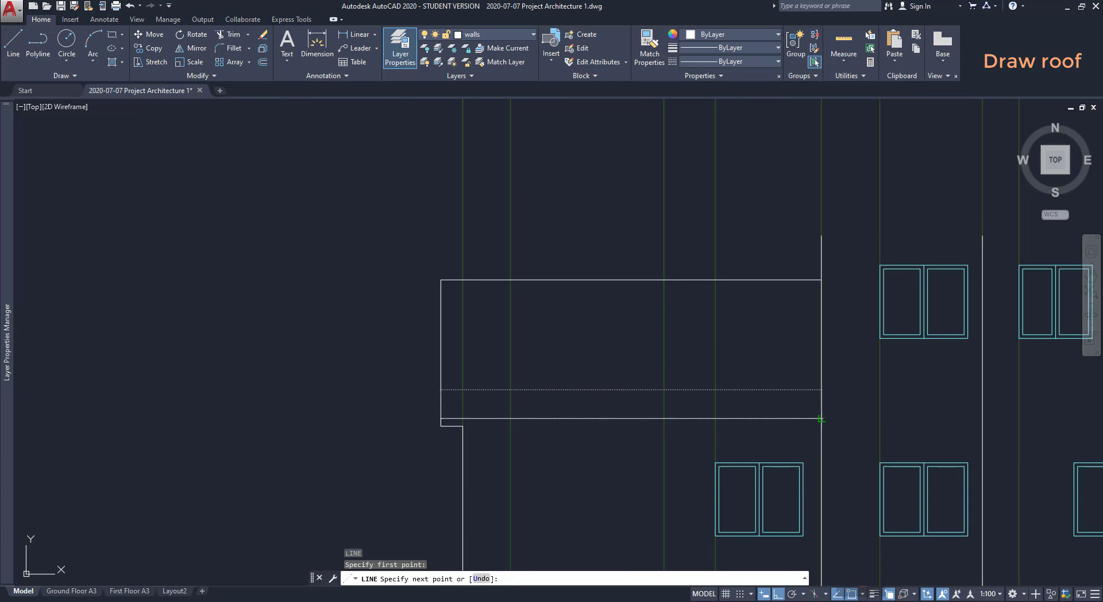
click(821, 419)
key(Return)
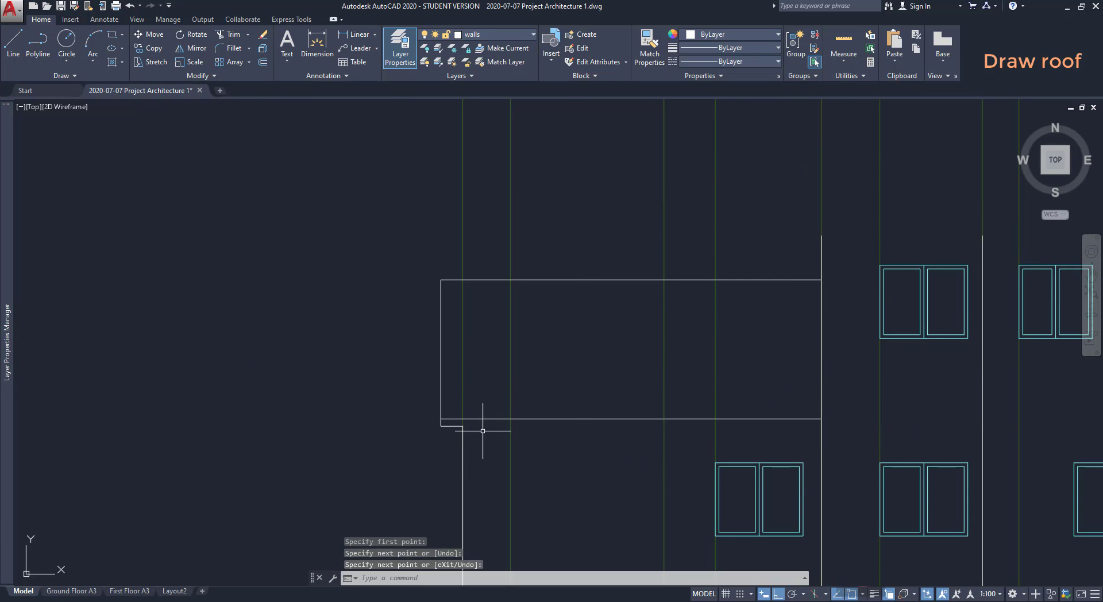
Draw the eave's bottom line from the top of the left wing's outer wall horizontally to the main building's left wall.
key(Return)
click(463, 426)
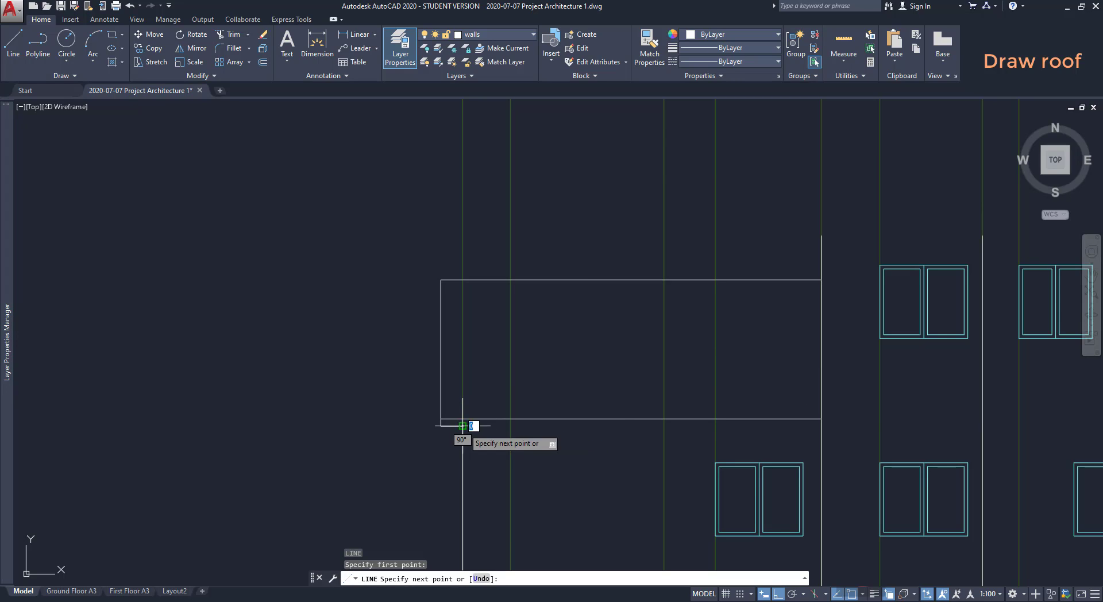
click(821, 426)
key(Escape)
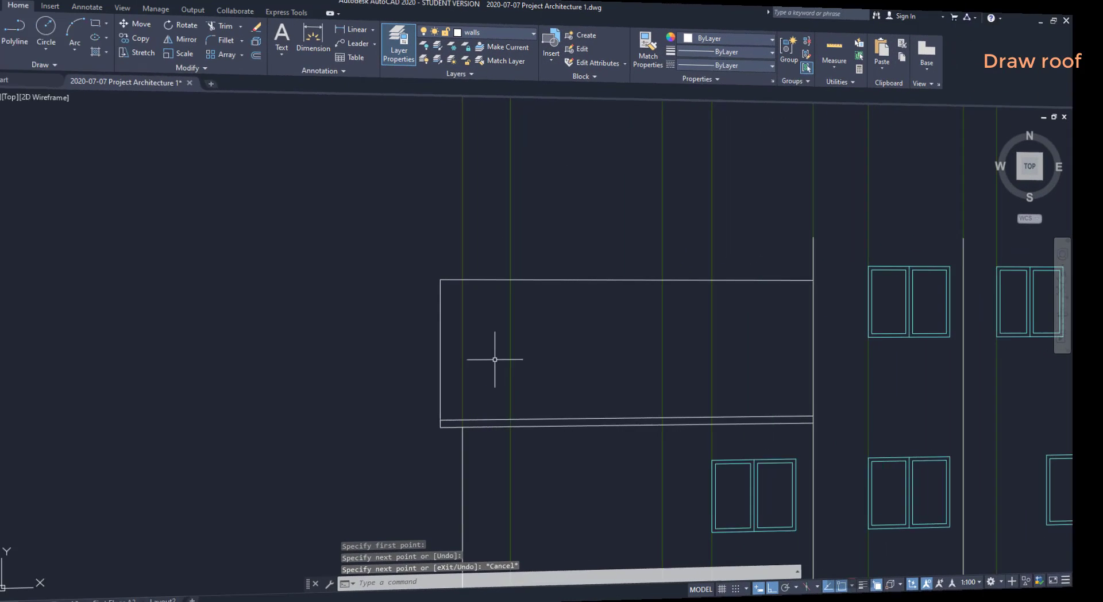
Draw the right wing's eave from the outer wall's top: 300 mm outward, 100 mm up.
scroll(460, 354, down, 3)
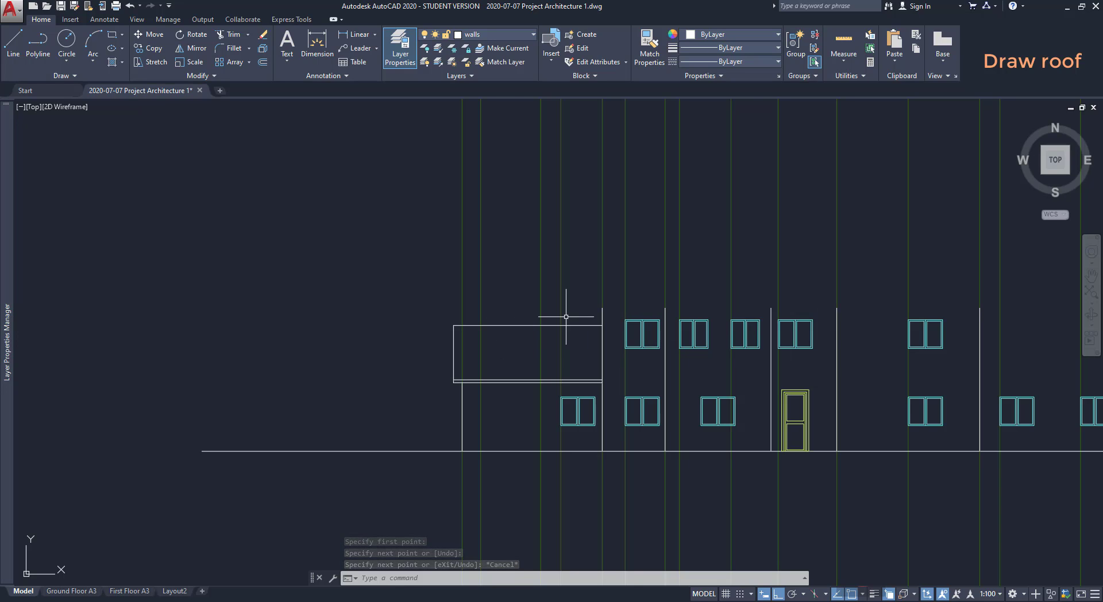
scroll(470, 306, down, 2)
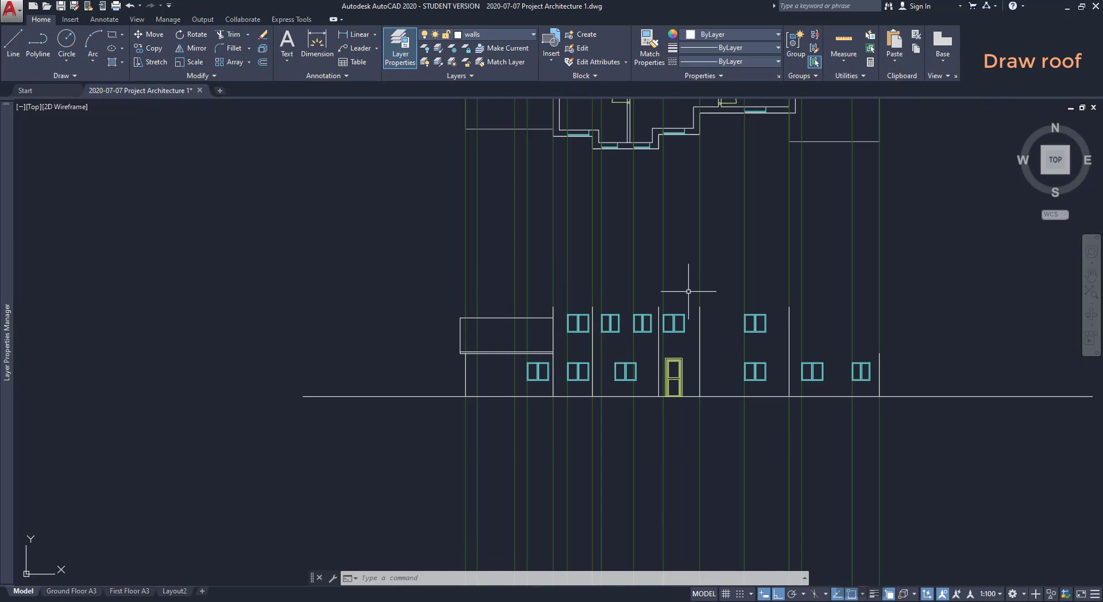
scroll(689, 291, up, 5)
text(L)
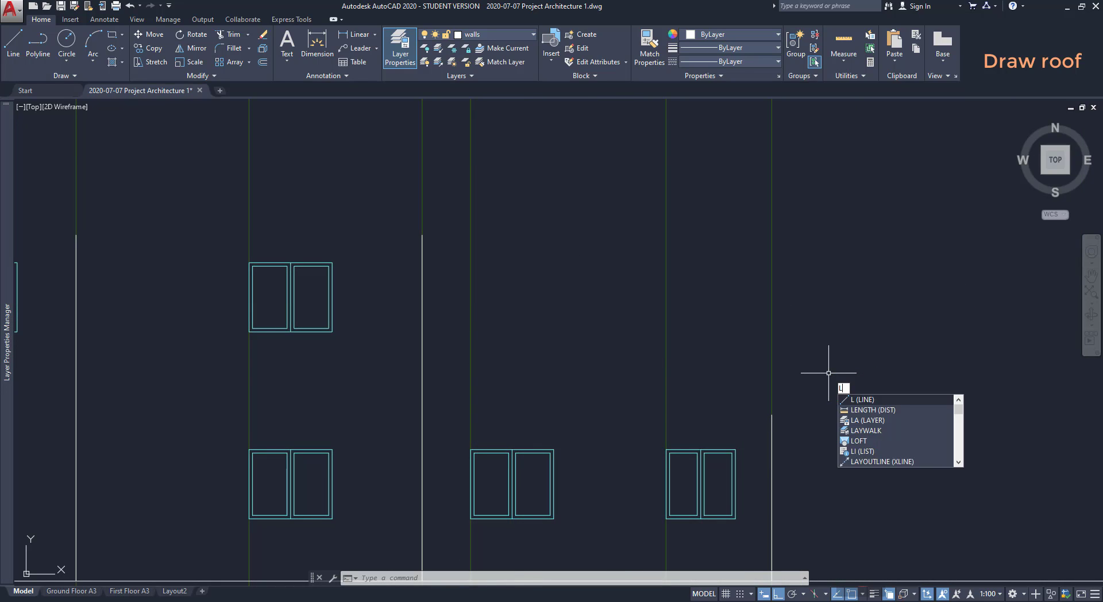
key(Return)
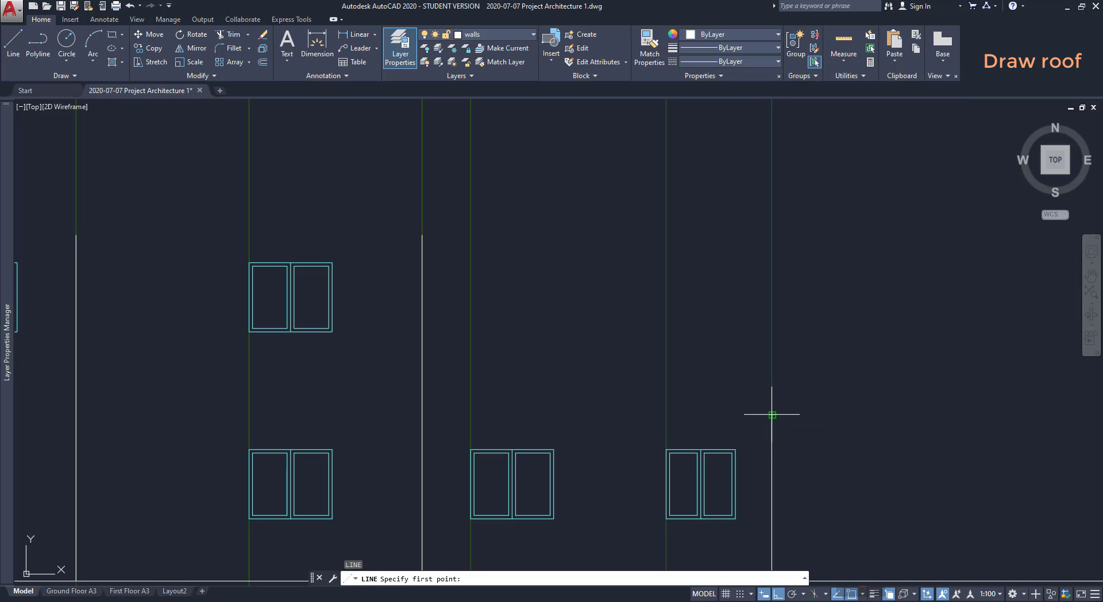
click(772, 414)
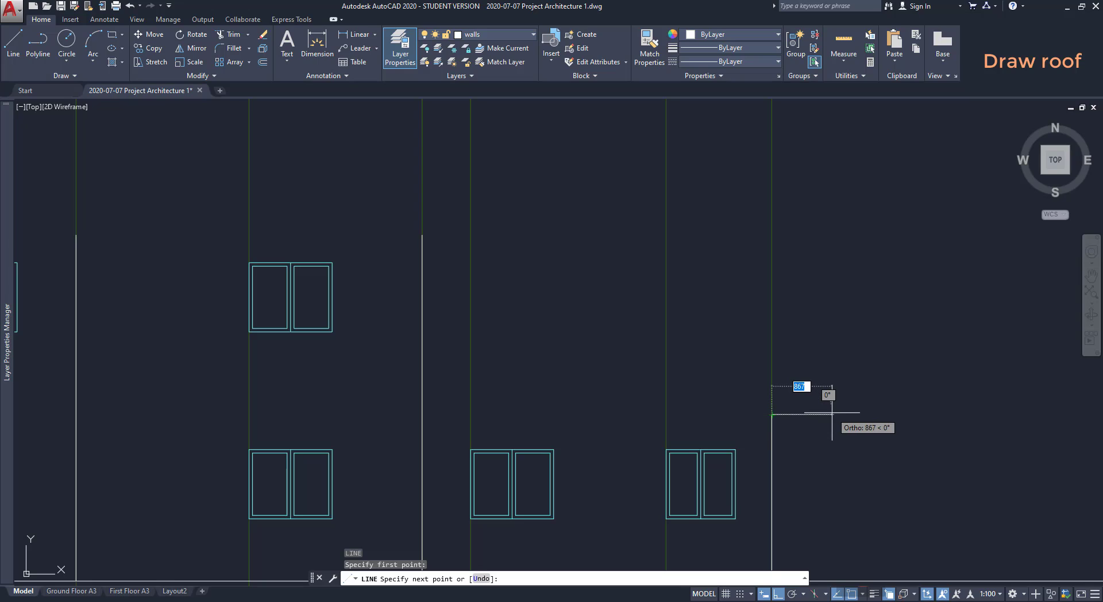
text(300)
key(Return)
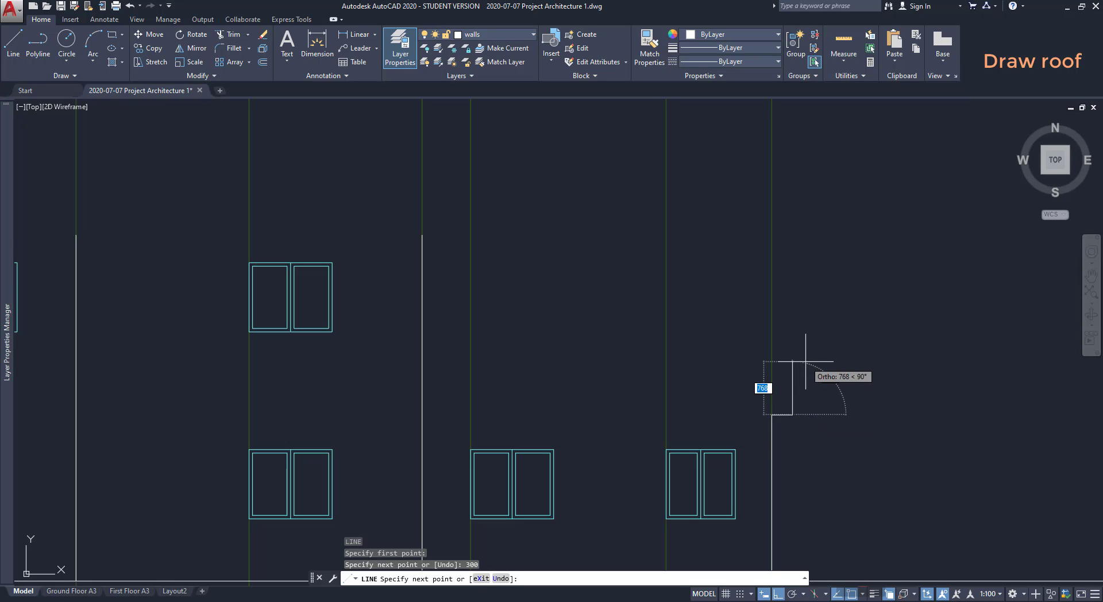
text(100)
key(Return)
Continue the right wing's roof outline 1900 mm up and horizontally across to the main building's right wall.
text(190)
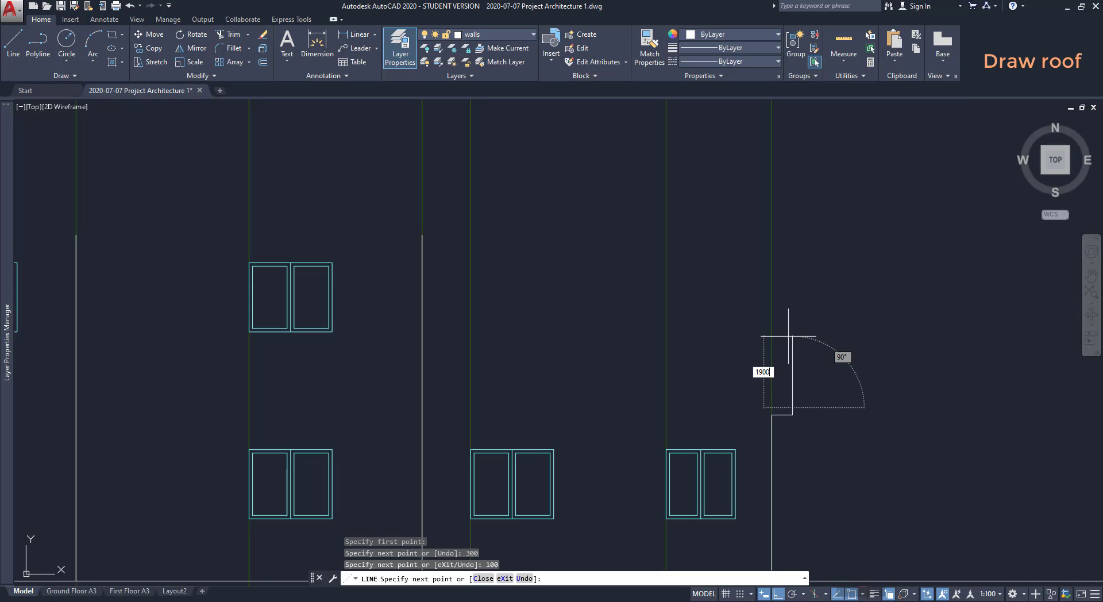
text(0)
key(Return)
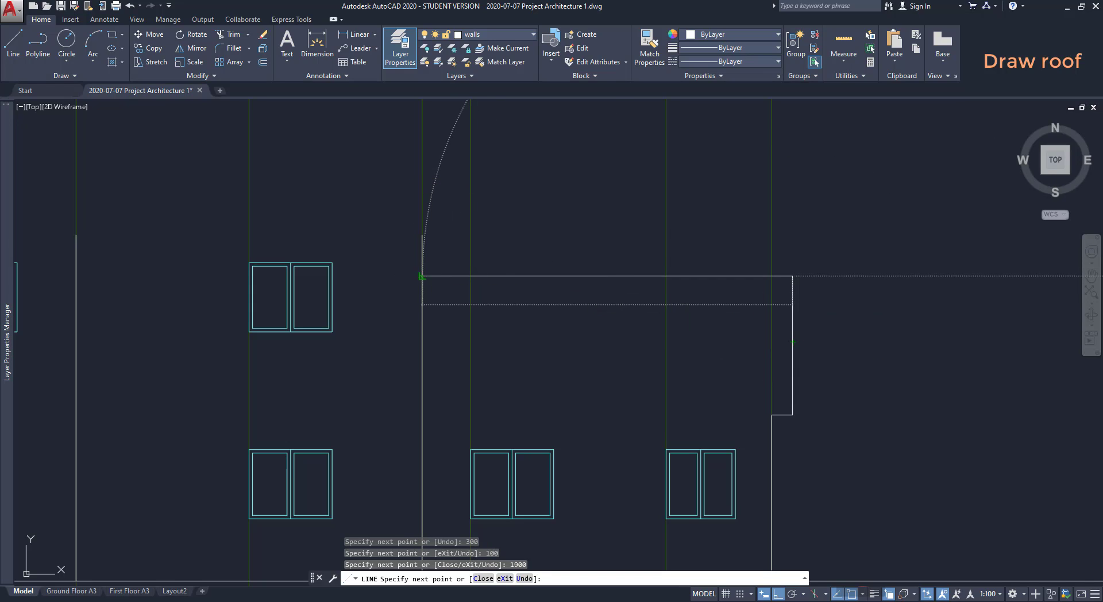
click(421, 276)
key(Escape)
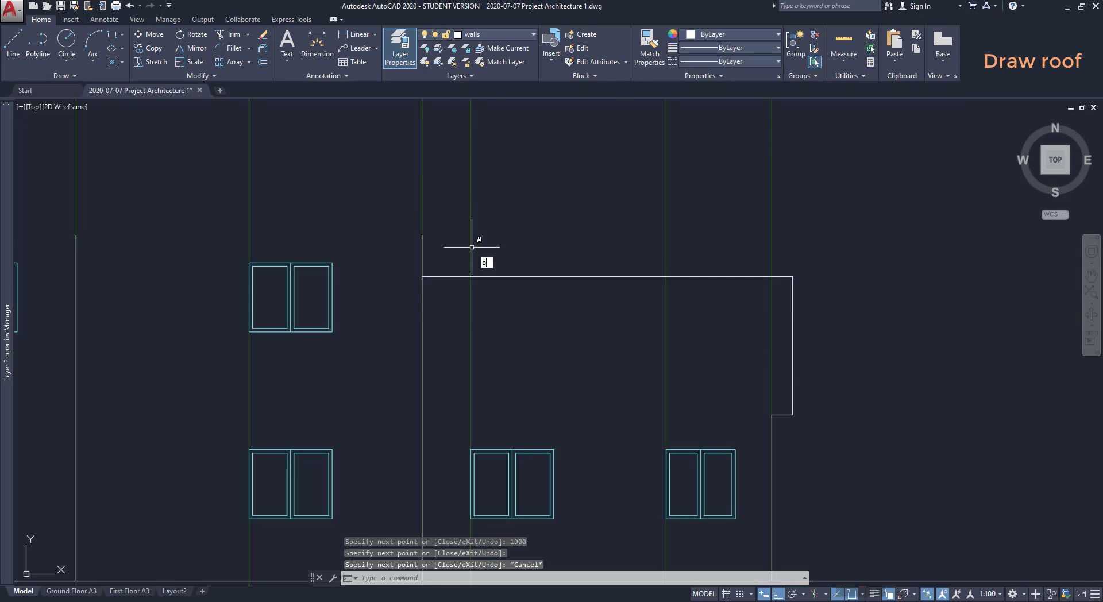
Offset the right wing's roof top line through the top of the eave's 100 mm edge, and offset that copy through the outer wall's top.
text(o)
key(Return)
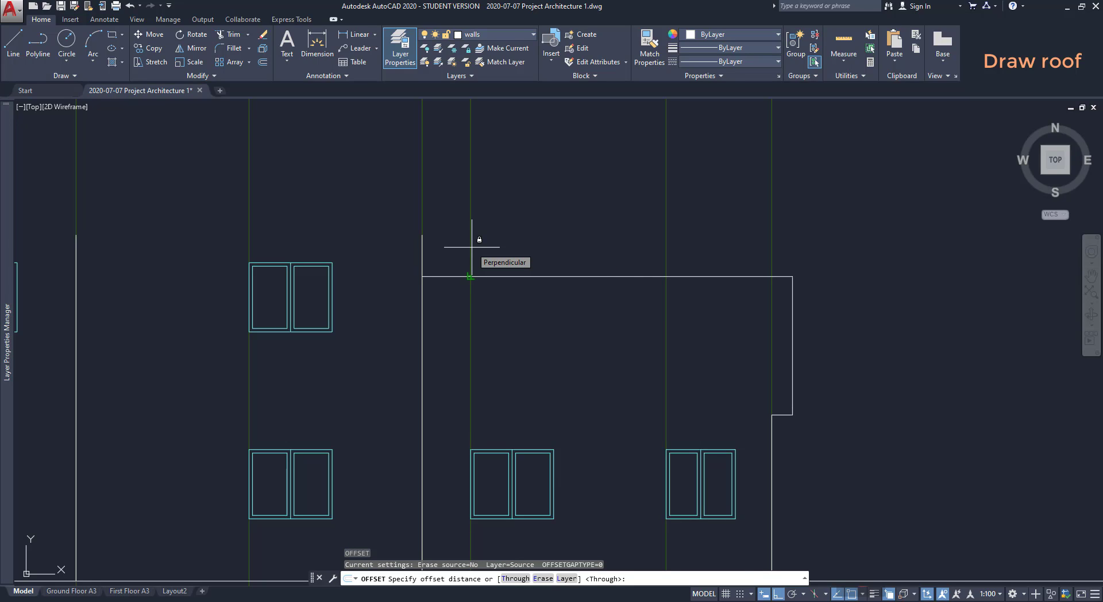
key(Return)
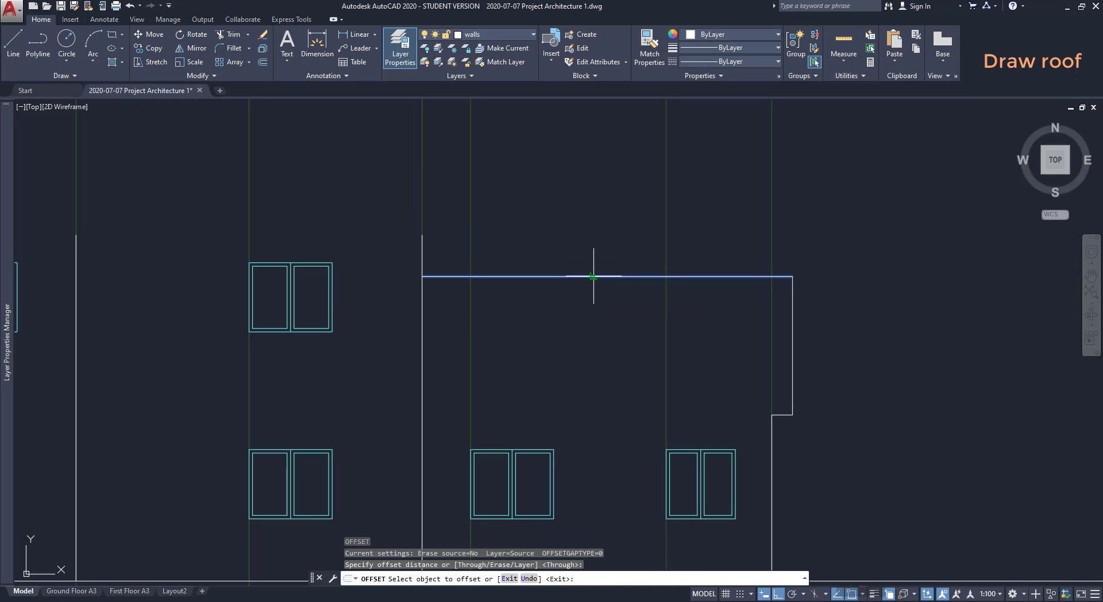
click(598, 277)
scroll(784, 402, up, 4)
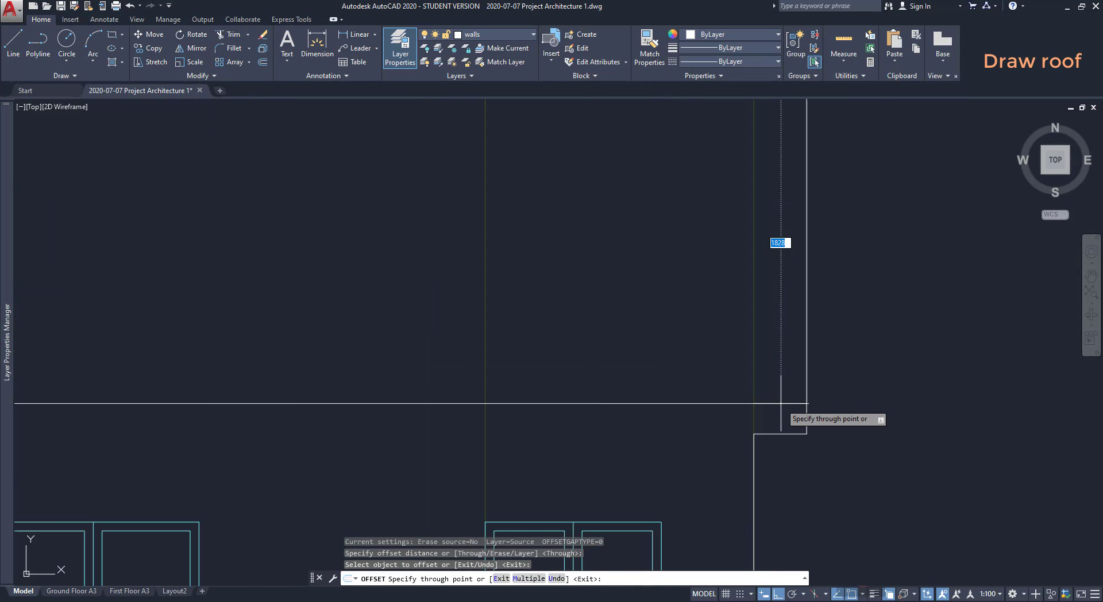
click(806, 416)
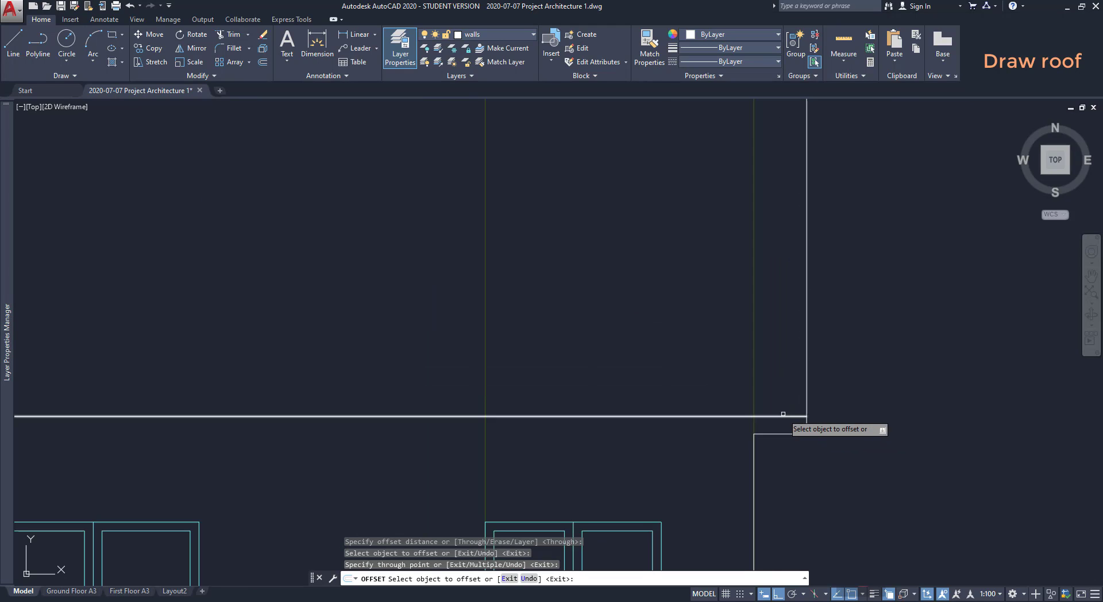
click(783, 416)
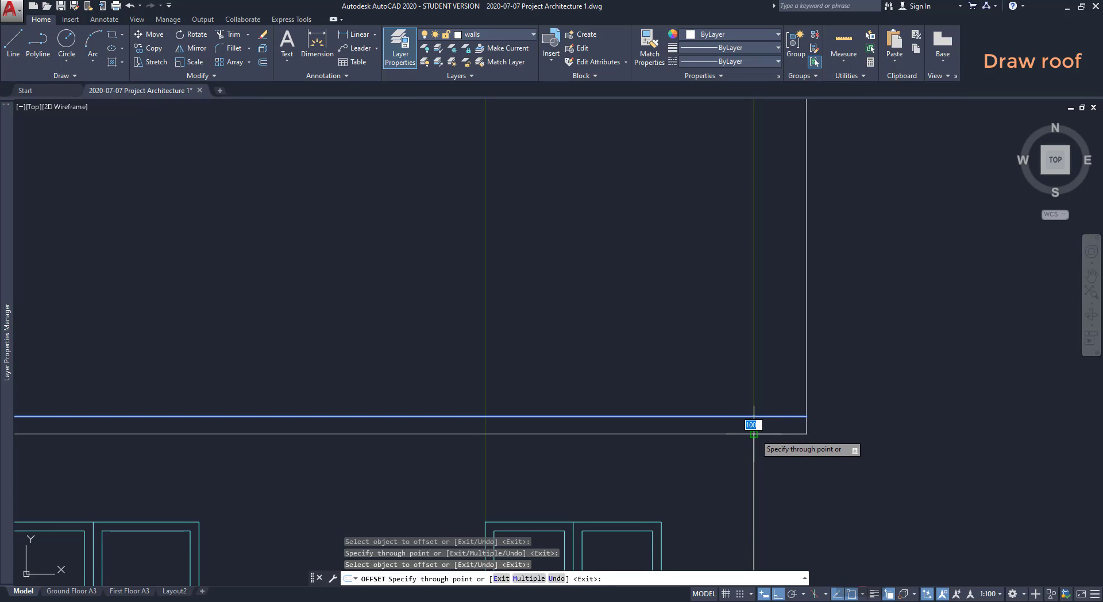
click(755, 434)
scroll(759, 379, down, 5)
key(Escape)
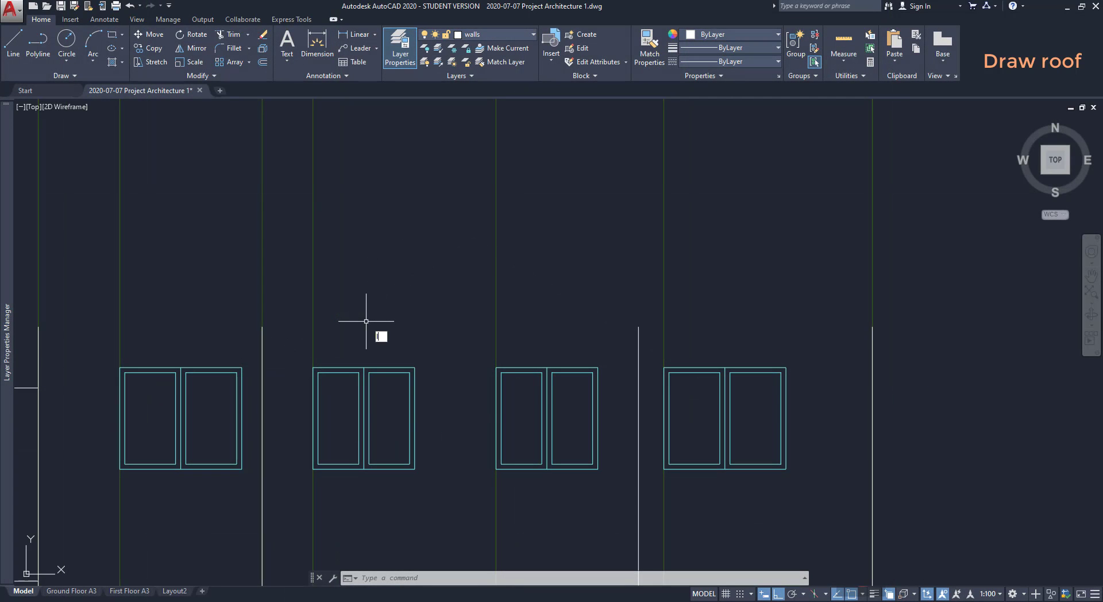
Draw the central bay's left eave from the top of its left wall: 500 mm outward and 100 mm up.
text(L)
key(Return)
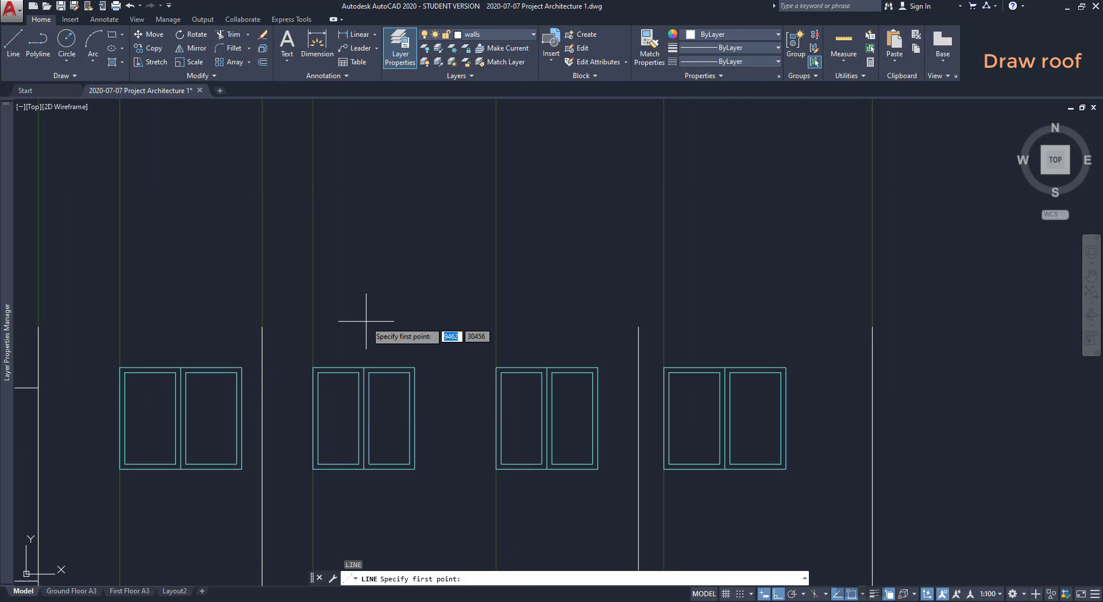
click(262, 326)
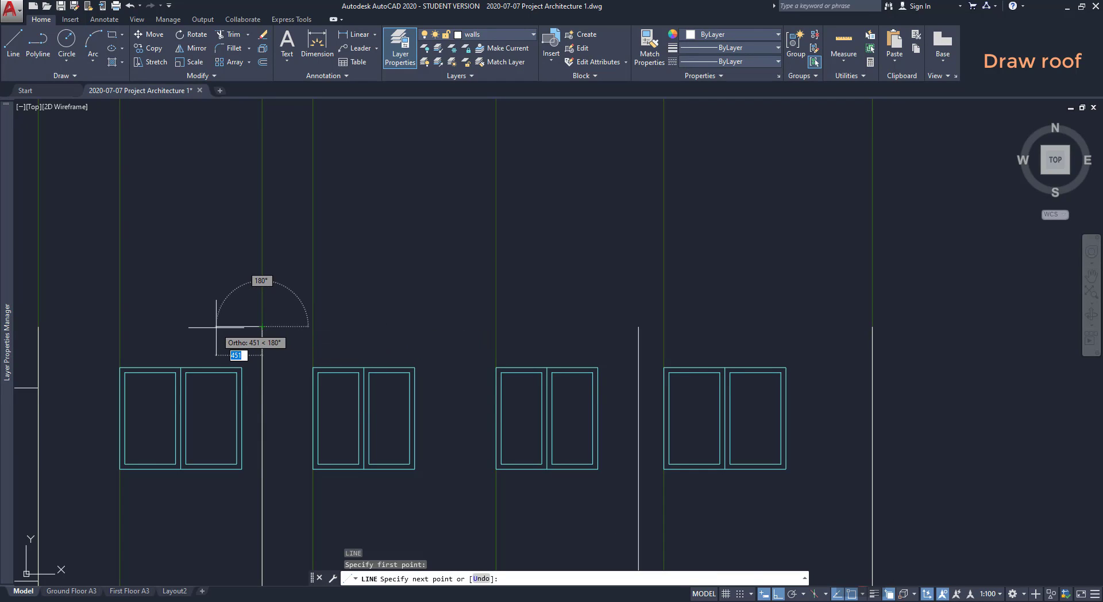
text(500)
key(Return)
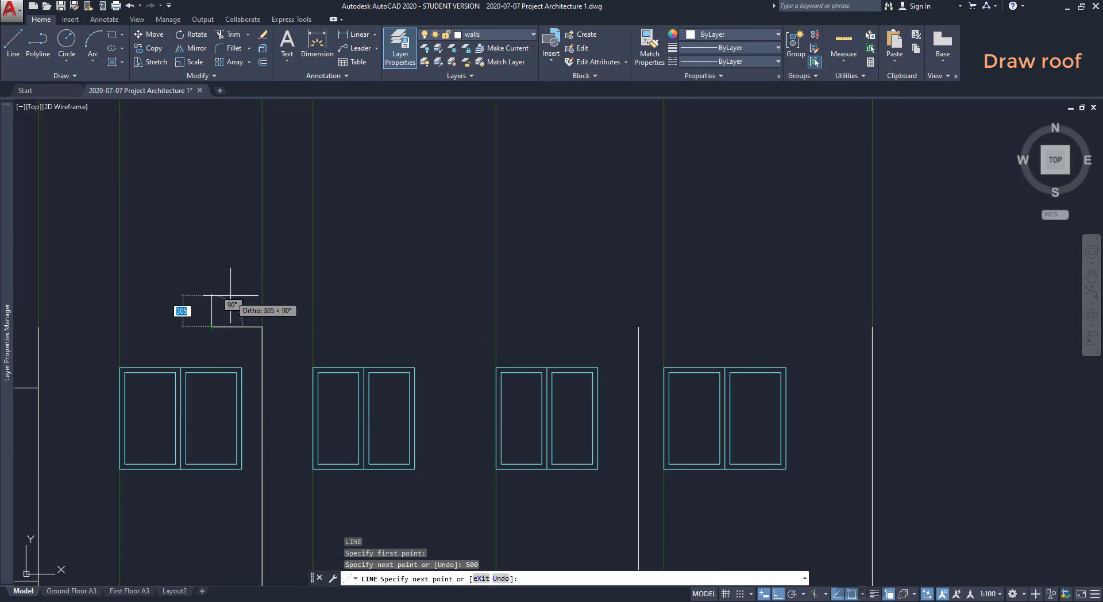
text(100)
key(Return)
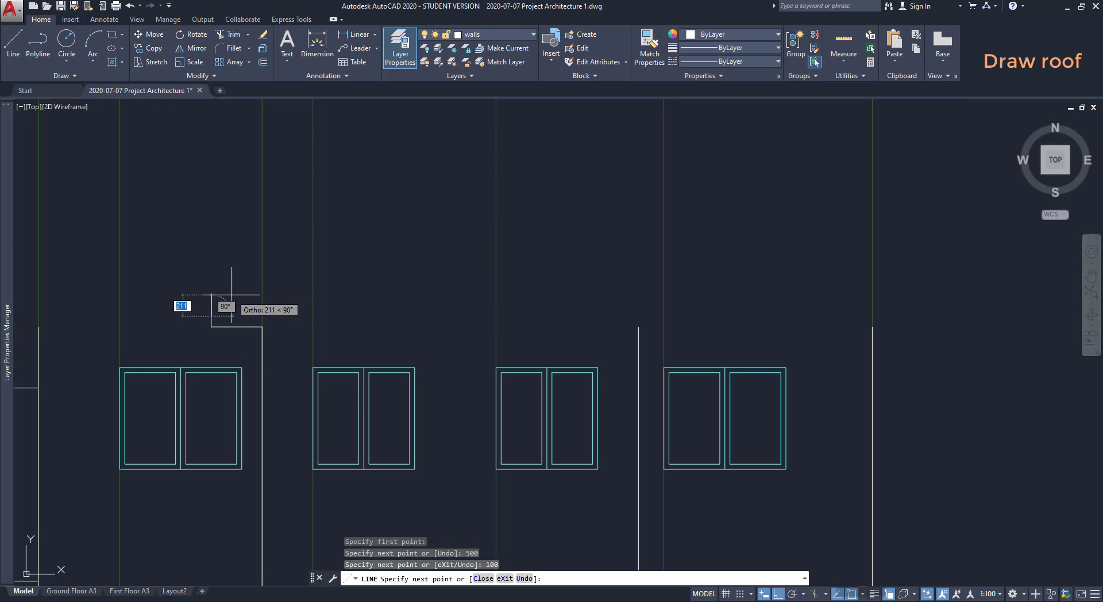
key(Escape)
key(Escape)
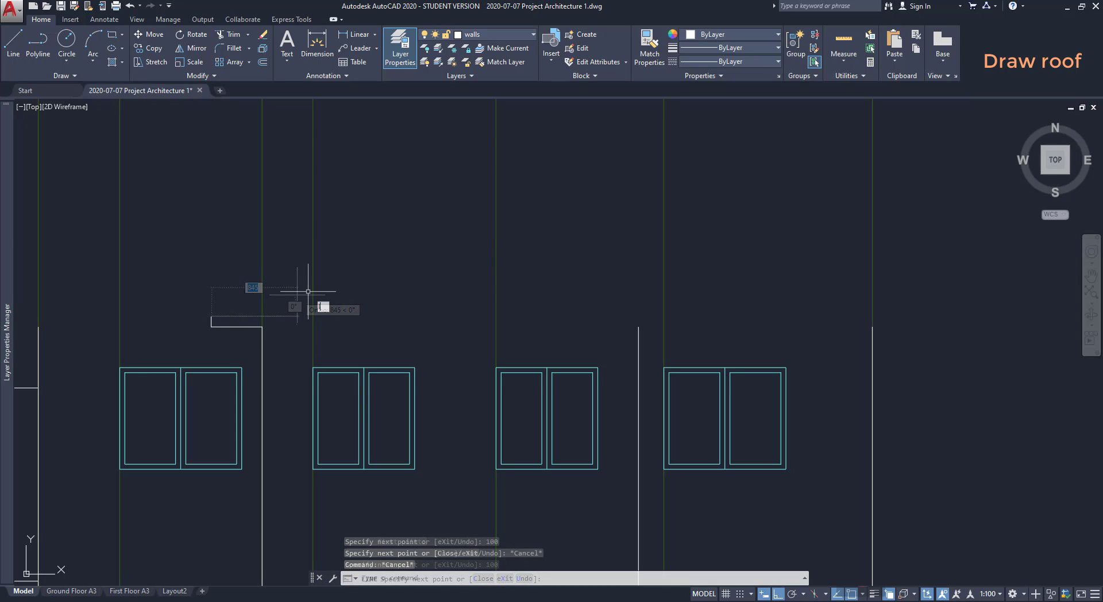
Draw a horizontal line between the tops of the central bay's left and right walls.
text(l)
key(Return)
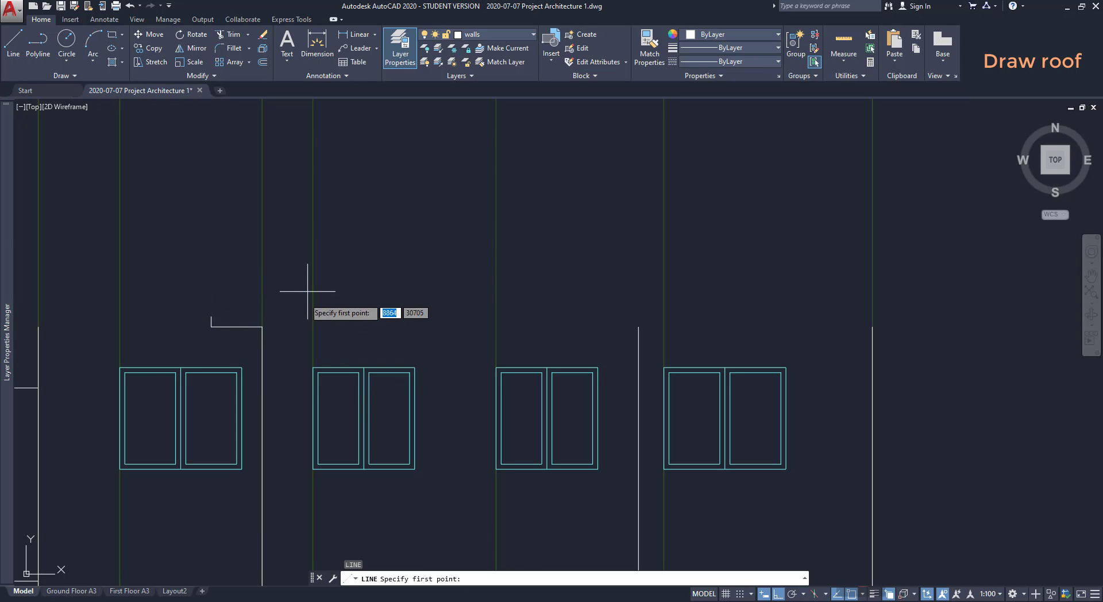
click(262, 326)
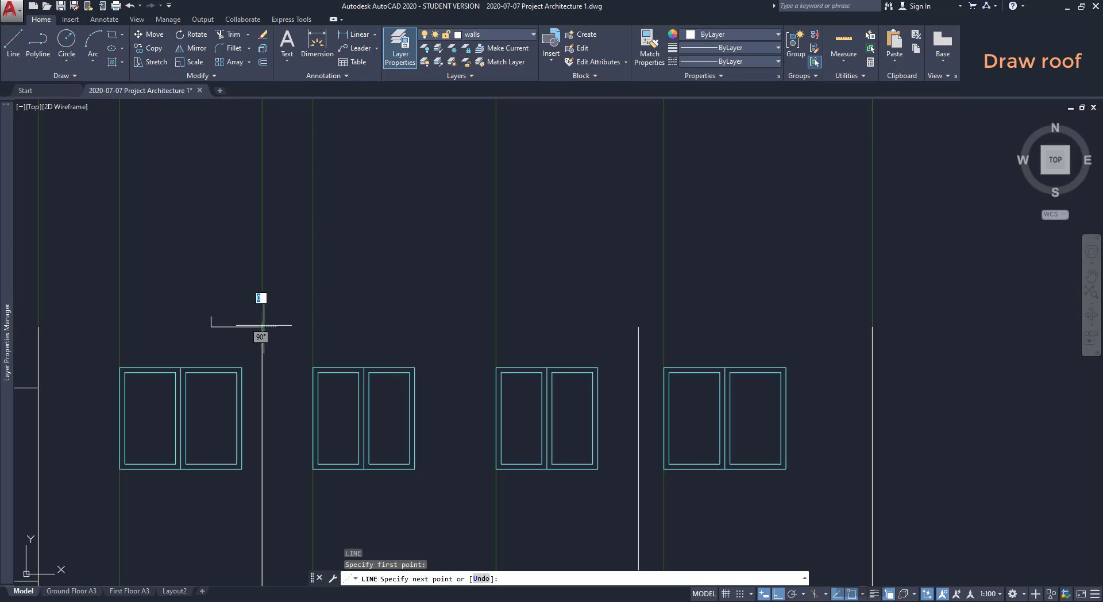
click(638, 326)
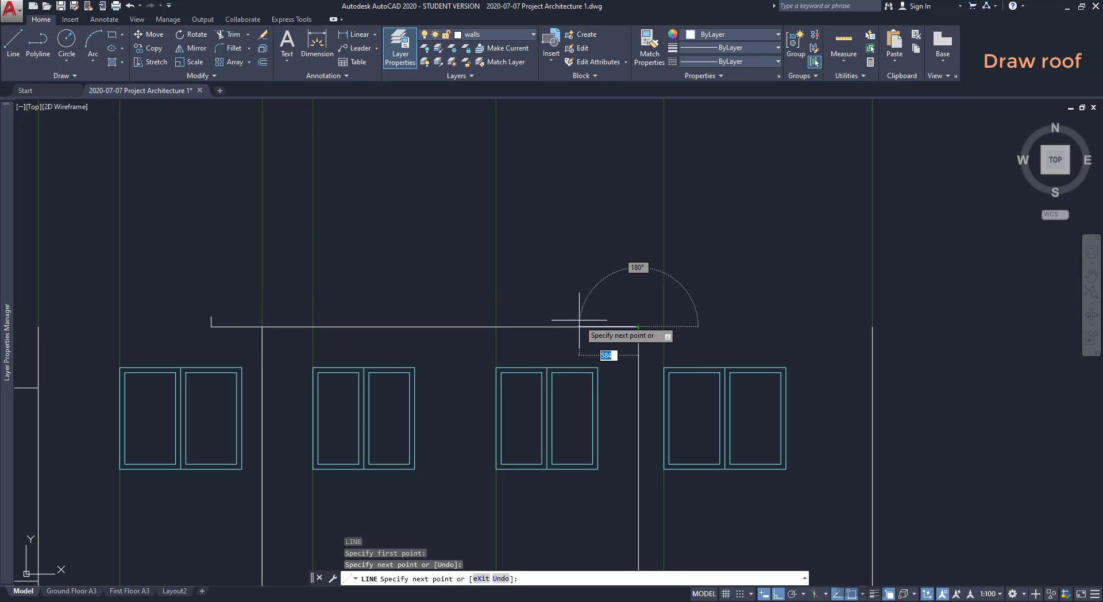
key(Escape)
Mirror the two left eave lines about the vertical through the horizontal line's midpoint, keeping the originals.
text(mi)
key(Return)
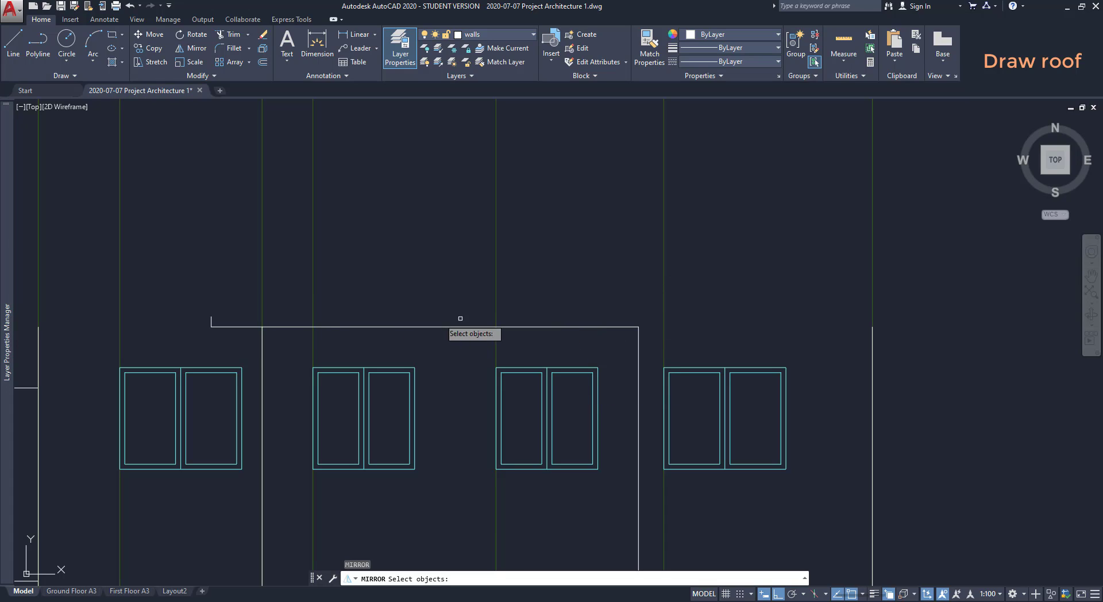
click(227, 338)
click(212, 308)
key(Return)
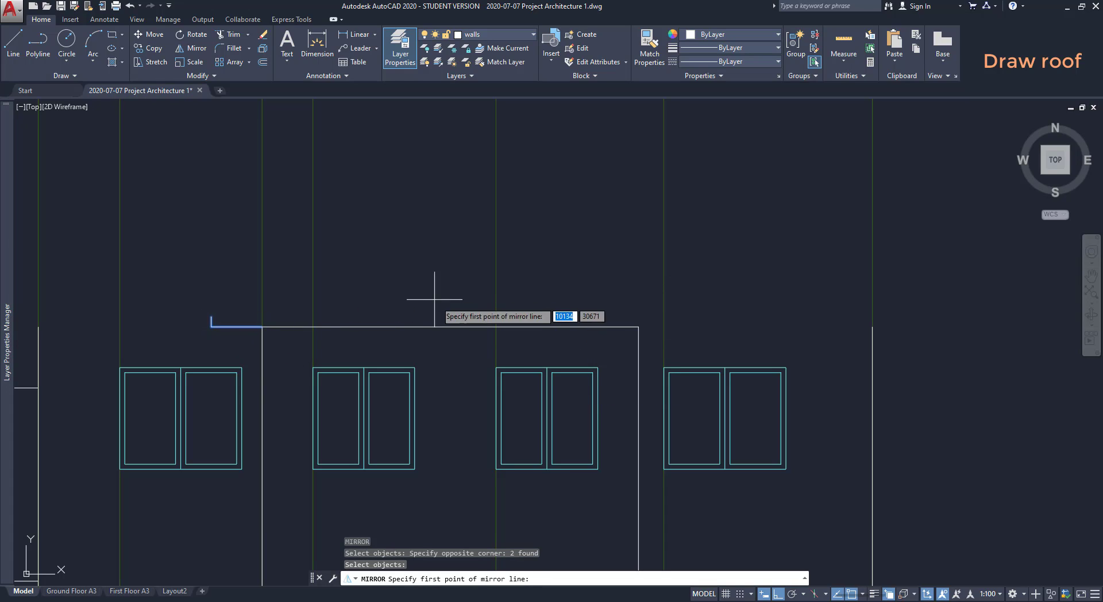
click(450, 327)
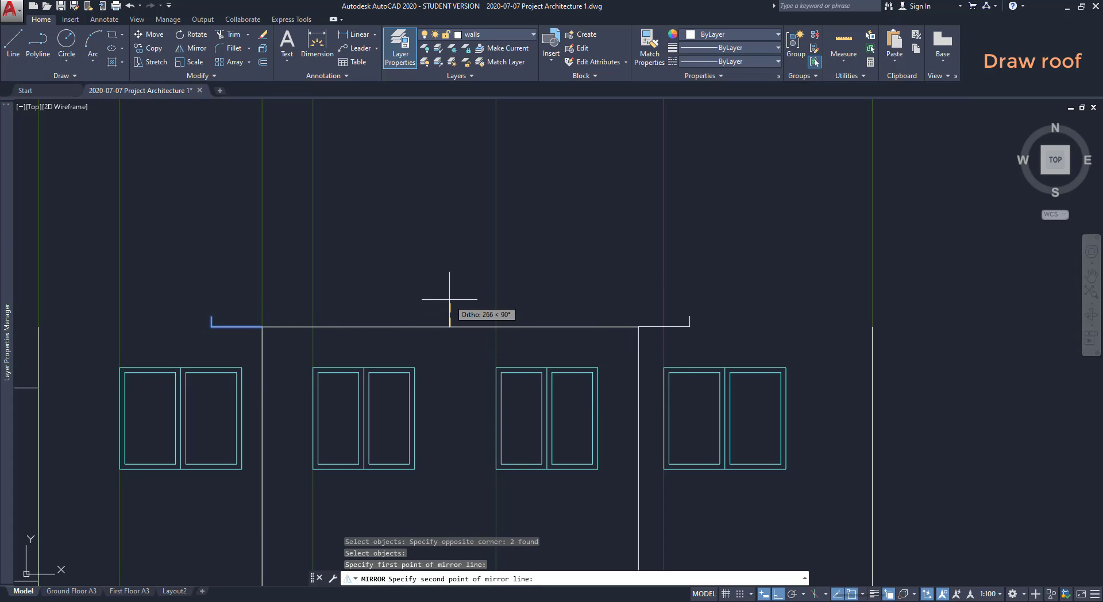
click(449, 300)
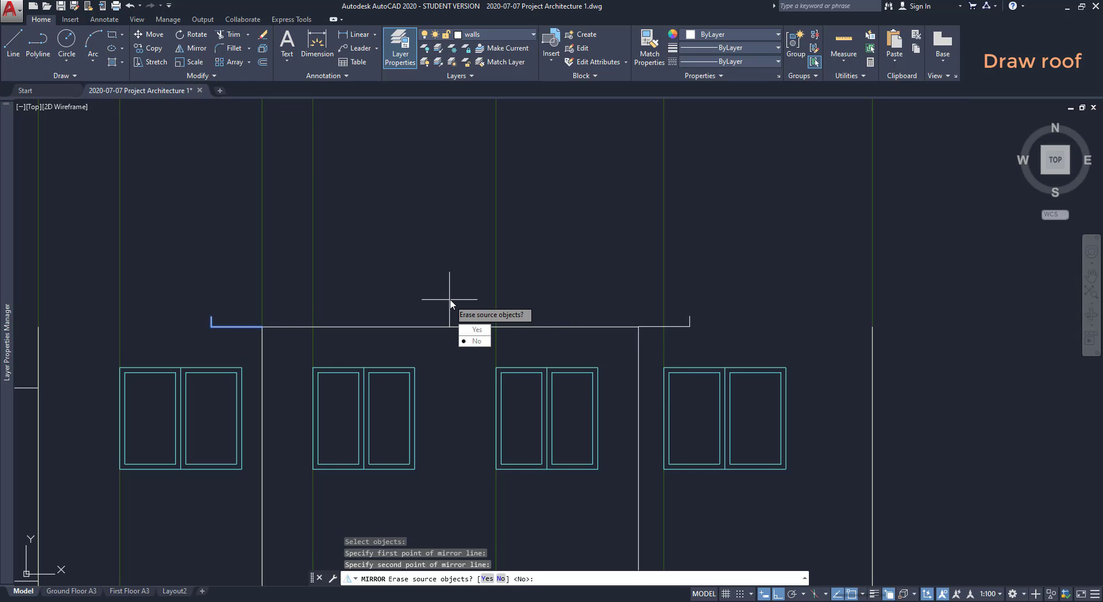
key(Return)
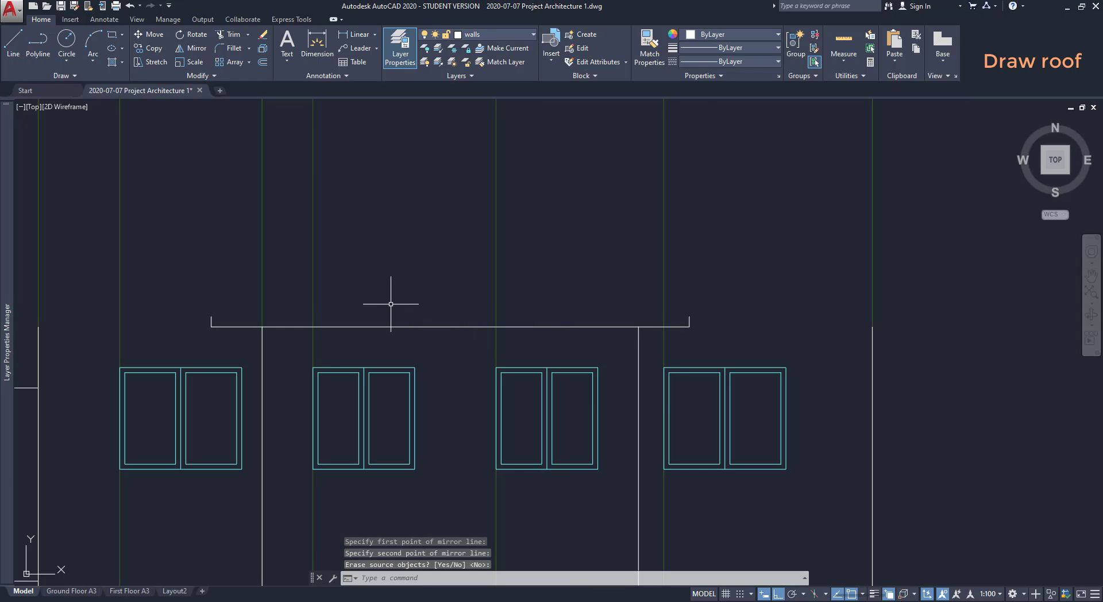
Draw a vertical 1500 mm line up from the midpoint of the central bay's horizontal eave line.
scroll(391, 304, down, 10)
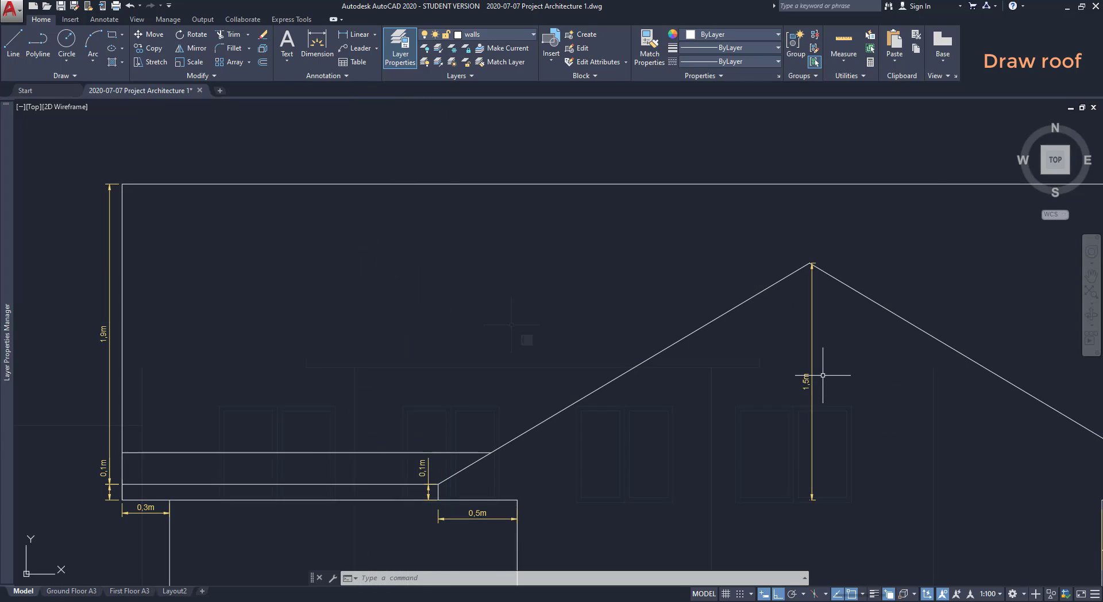
text(l)
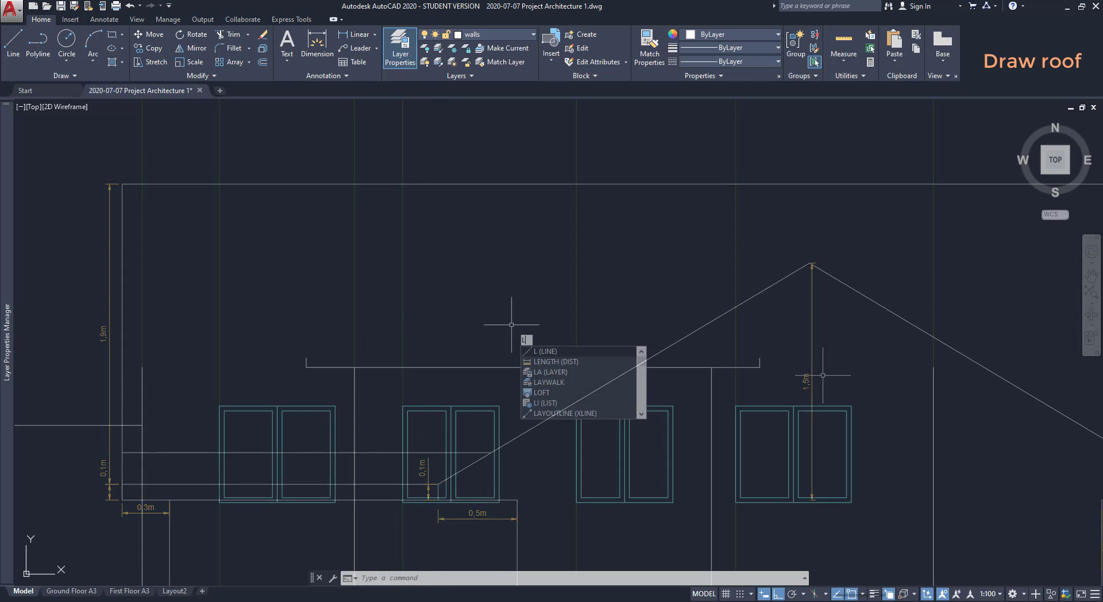
key(Return)
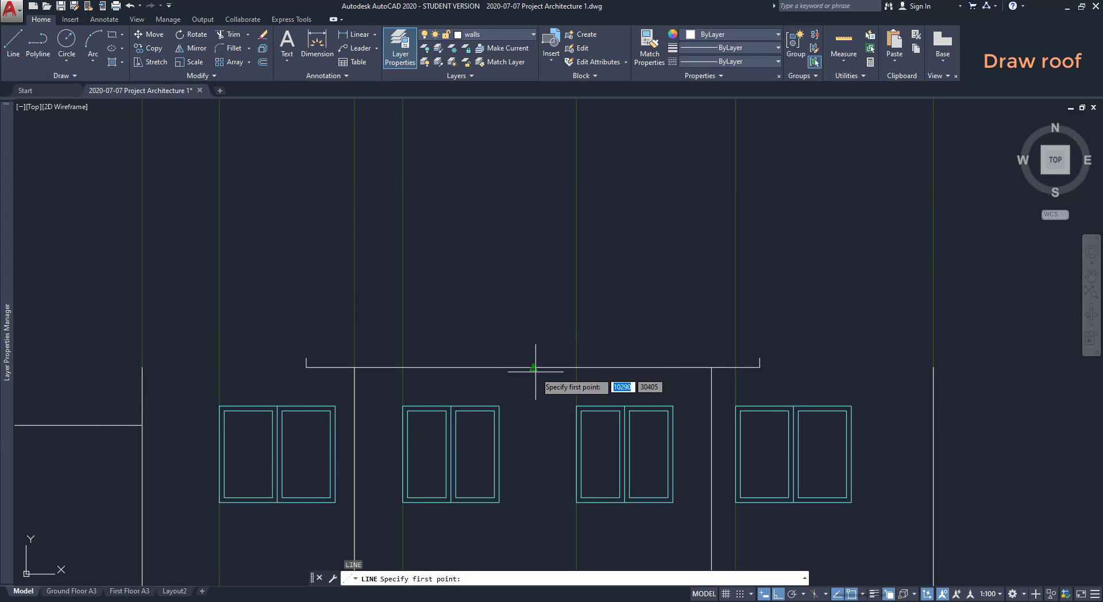
click(533, 367)
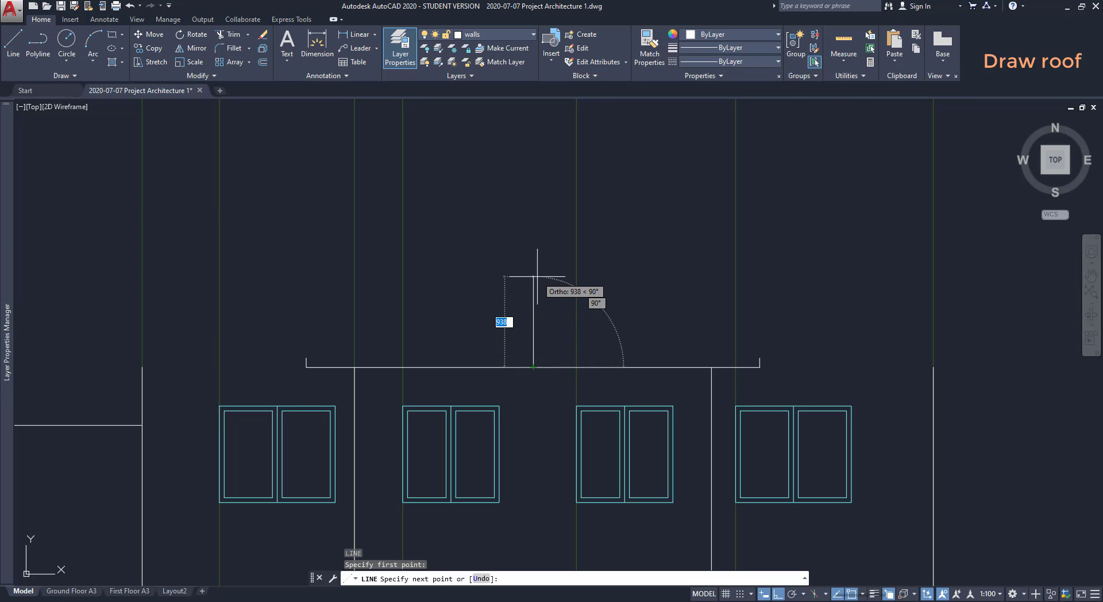
text(1500)
key(Return)
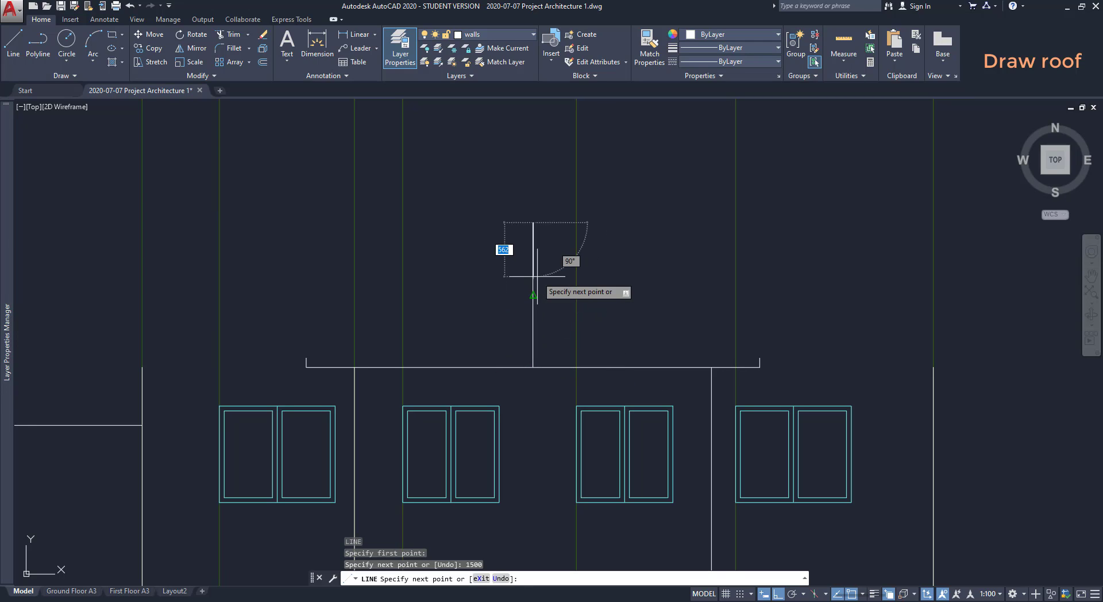
key(Escape)
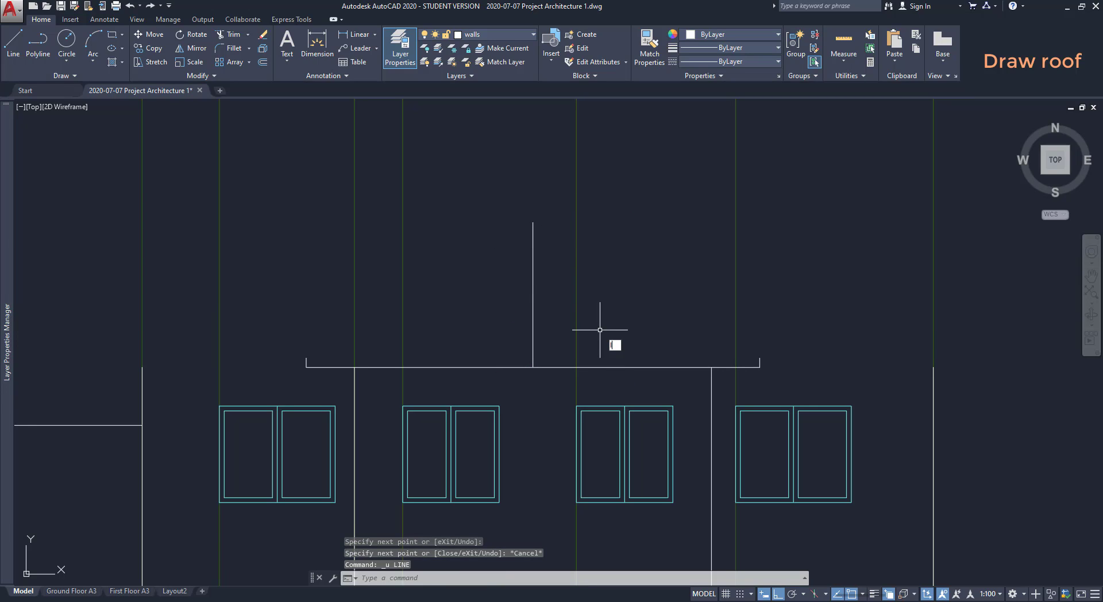
Draw the gable's two slopes from the eave tops to the vertical line's upper end and delete that vertical line.
text(l)
key(Return)
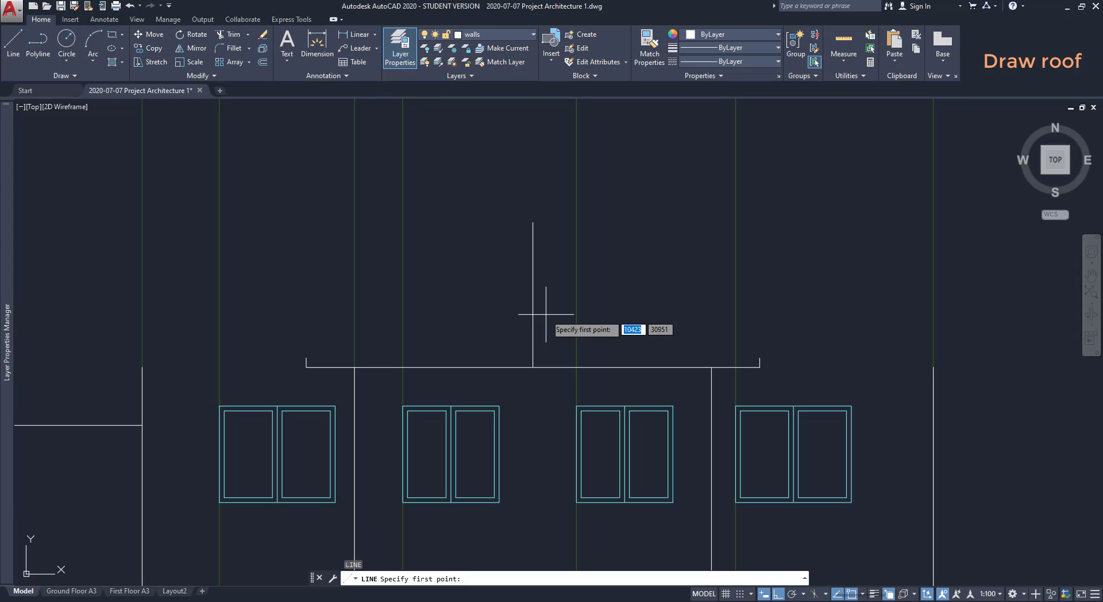
click(307, 357)
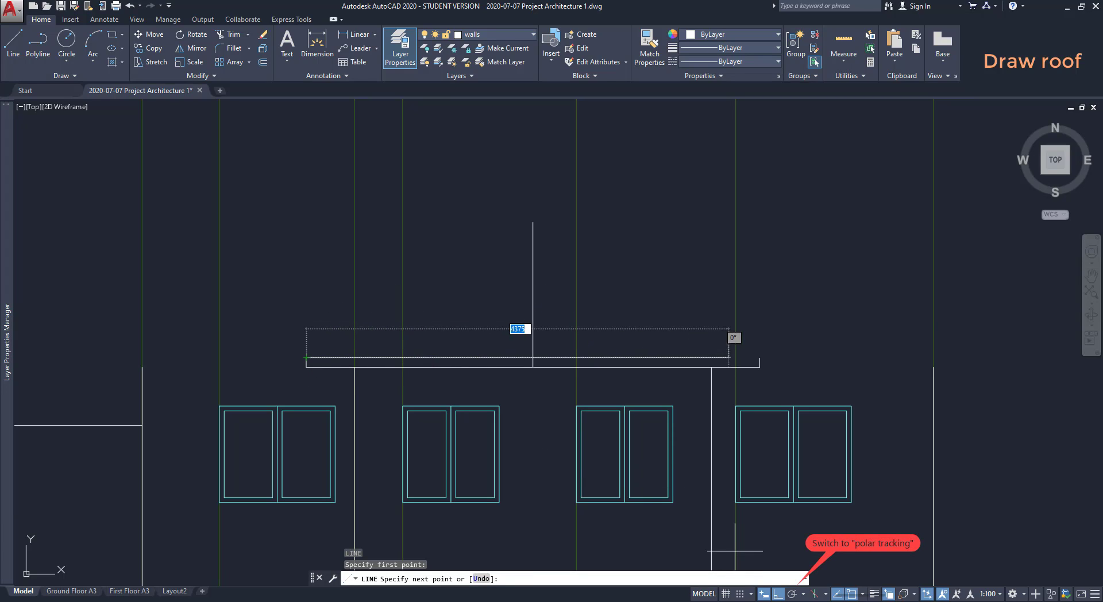
click(792, 594)
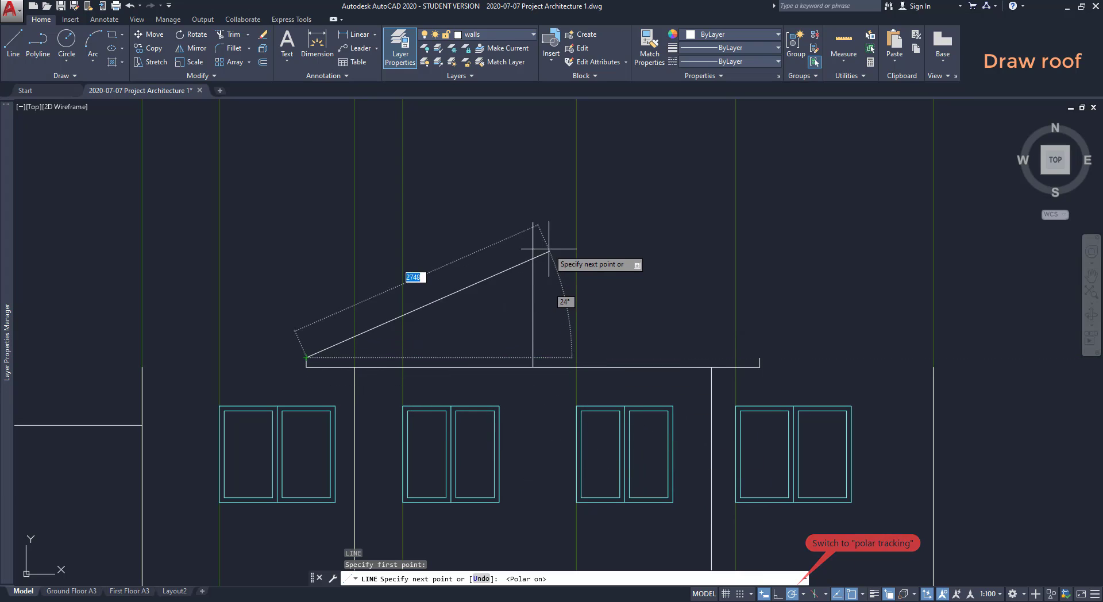
click(534, 222)
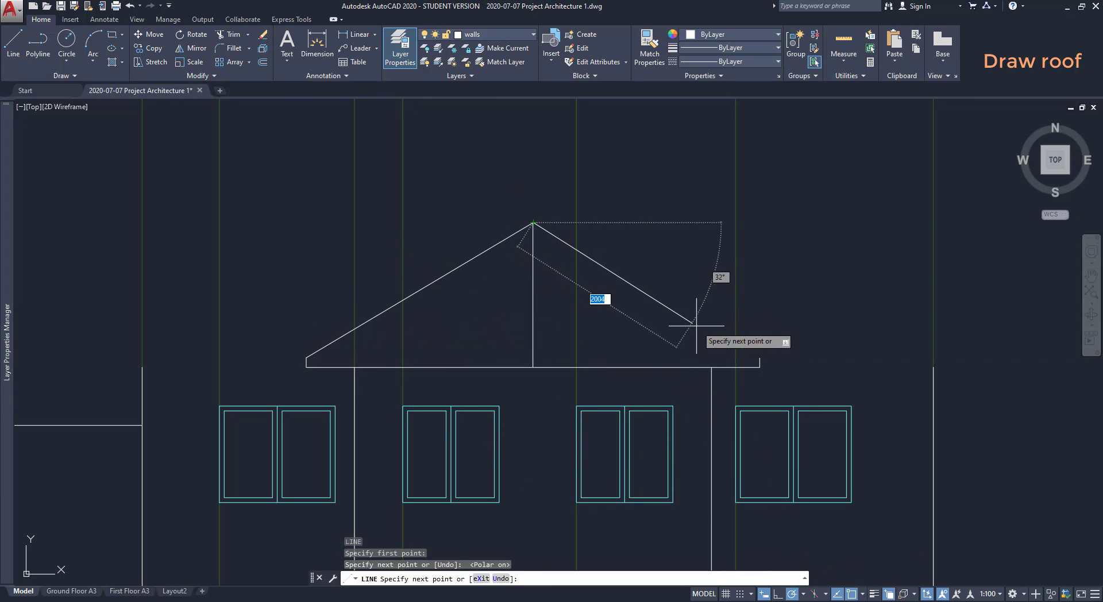
click(760, 357)
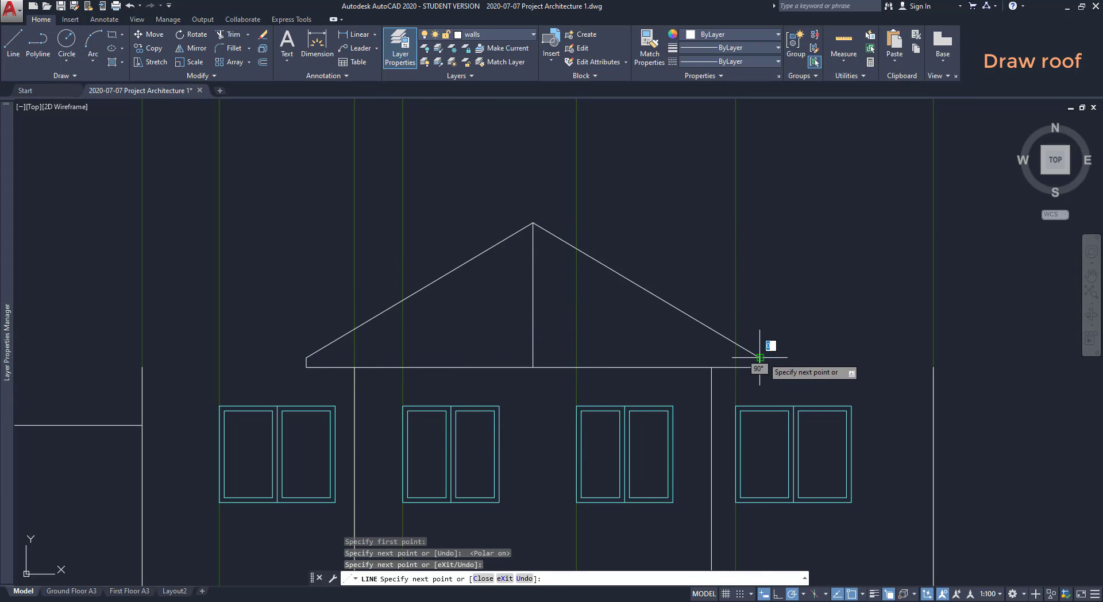
key(Escape)
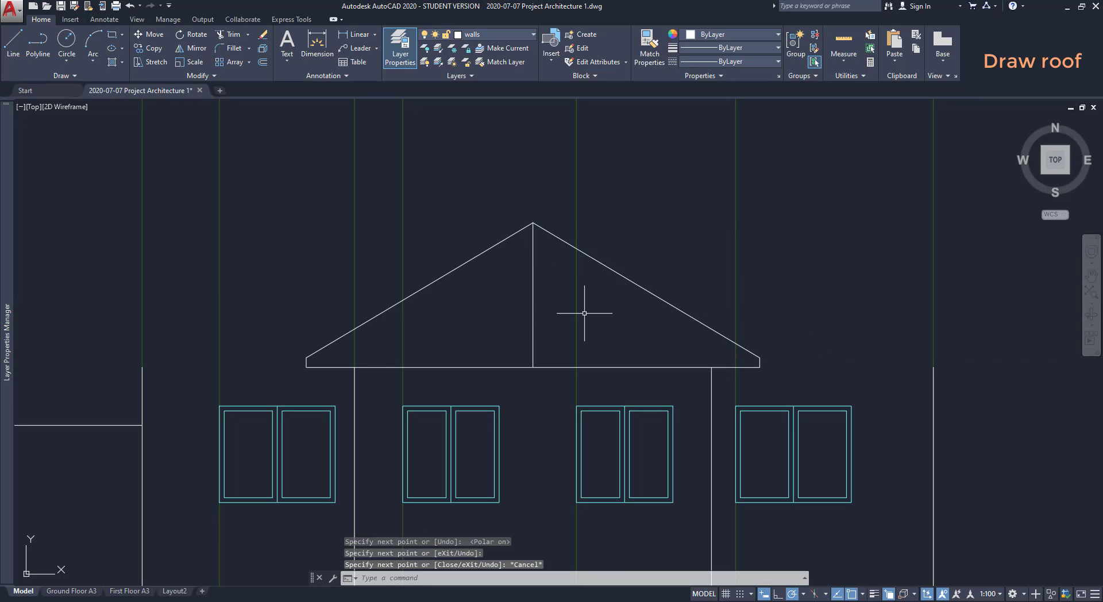
click(533, 335)
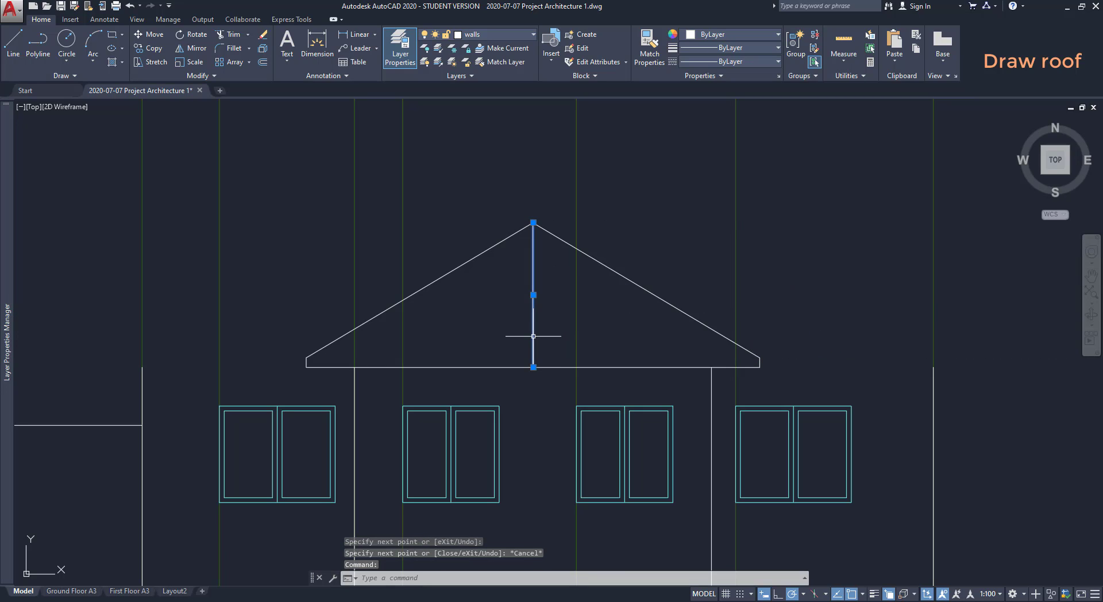
key(Delete)
Draw the main roof's left eave line from 300 mm outside the main block's left wall top to the gable's lower left corner.
scroll(553, 317, down, 2)
scroll(278, 338, up, 2)
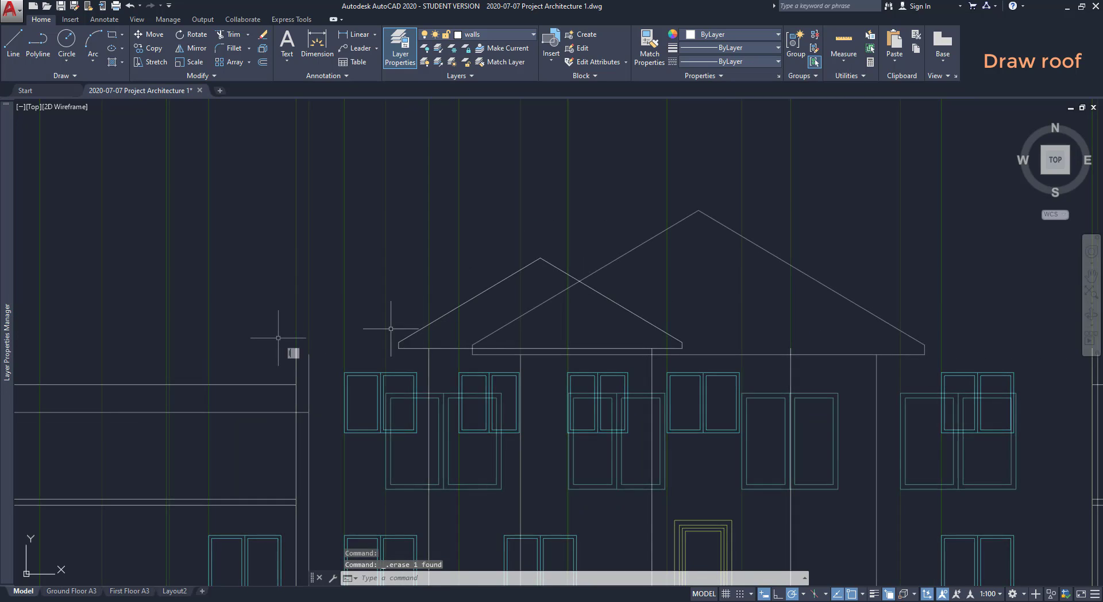
text(l)
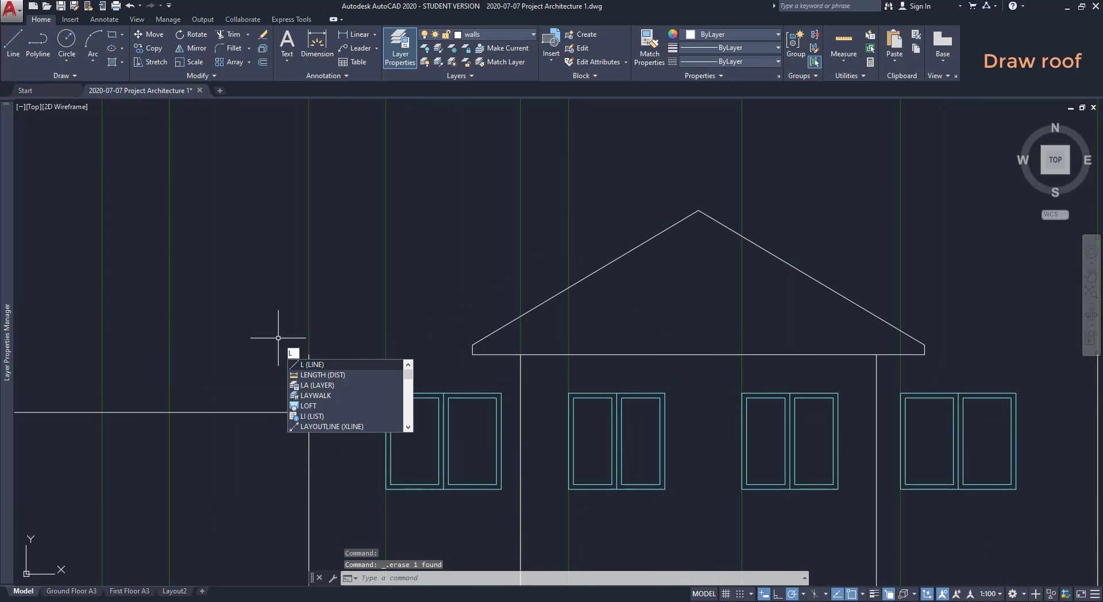
key(Return)
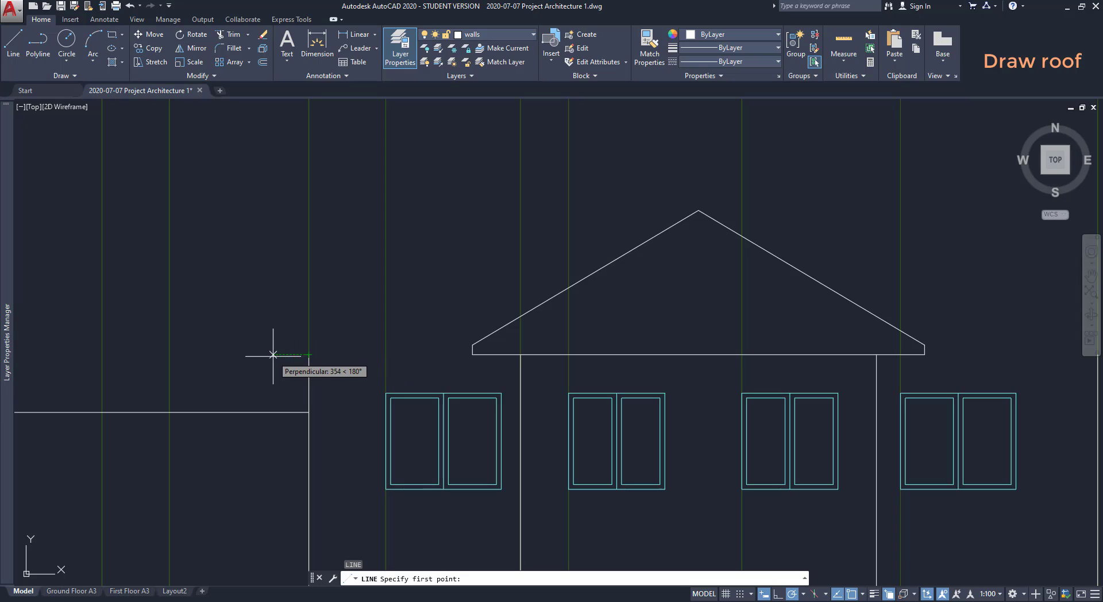
text(3)
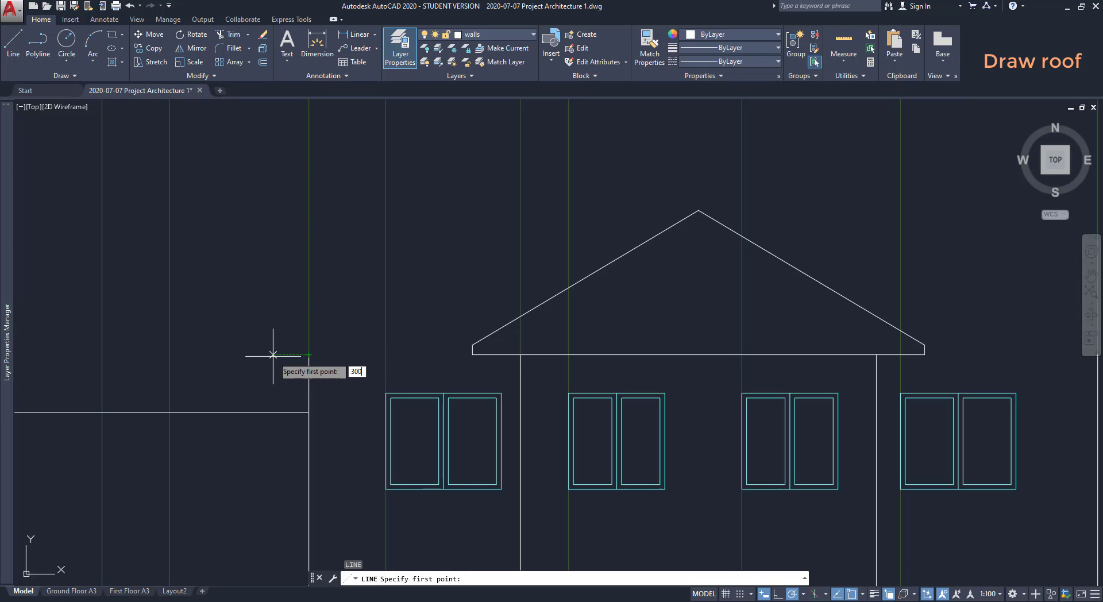
text(00)
key(Return)
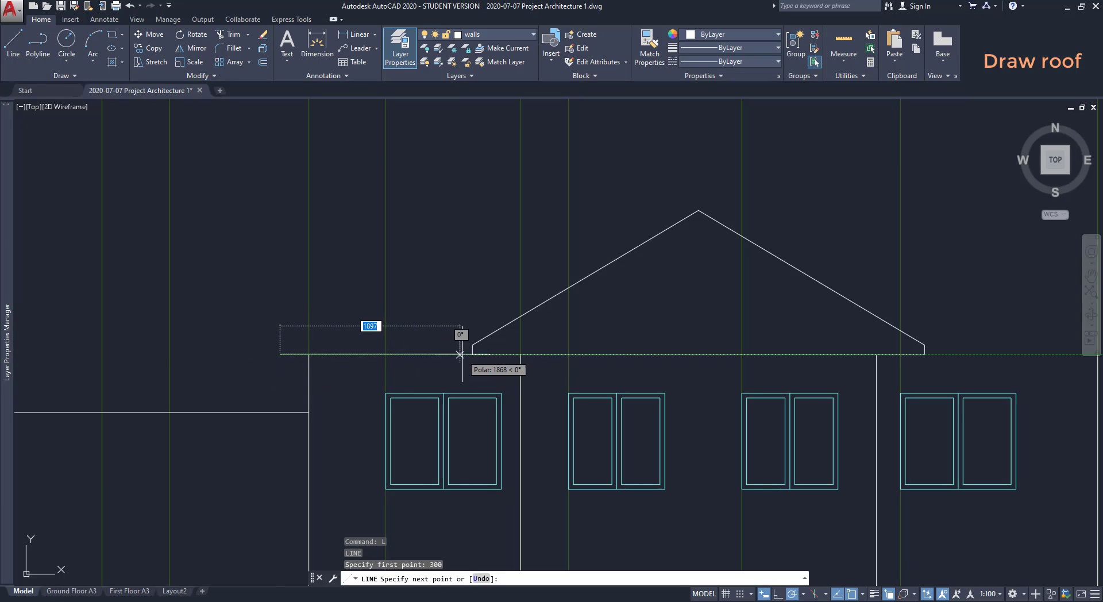
click(473, 354)
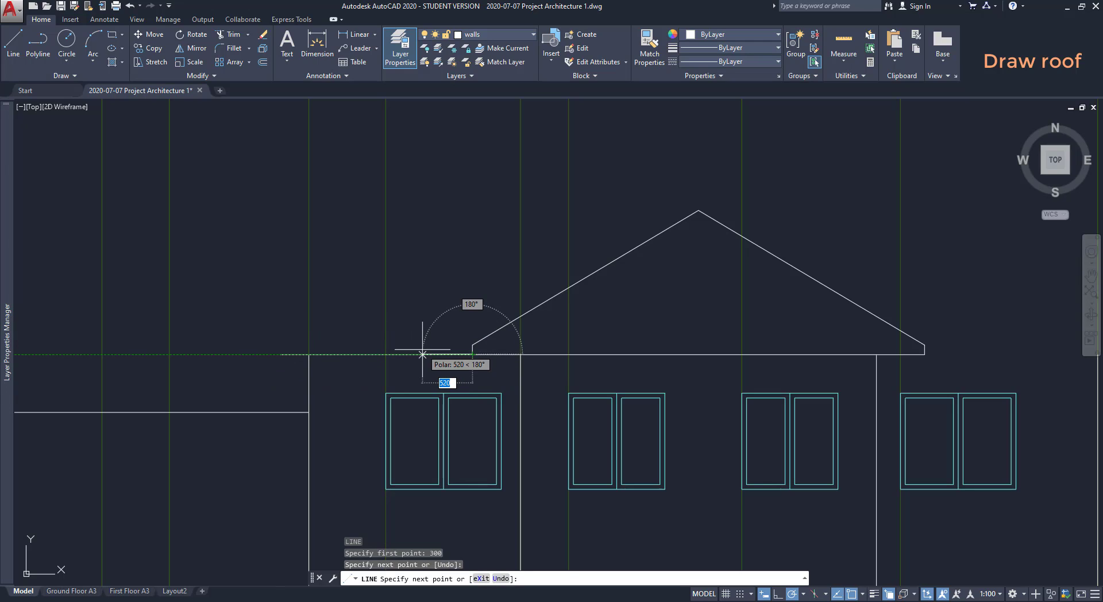
key(Escape)
Draw the main roof's left edge up from the eave line's outer end in two vertical segments of 100 mm and 1900 mm.
text(L)
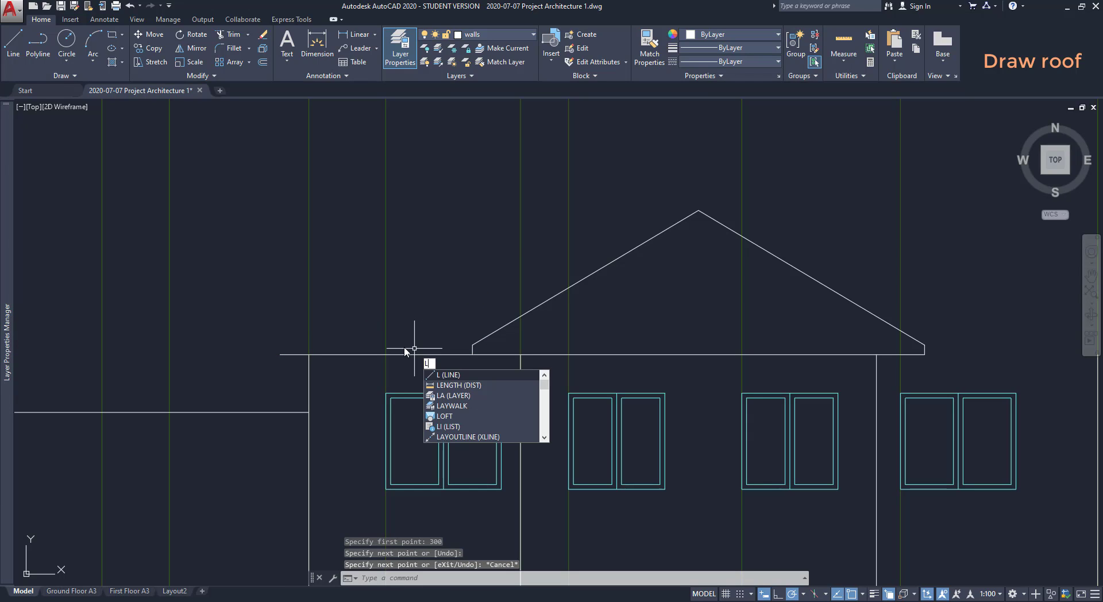
key(Return)
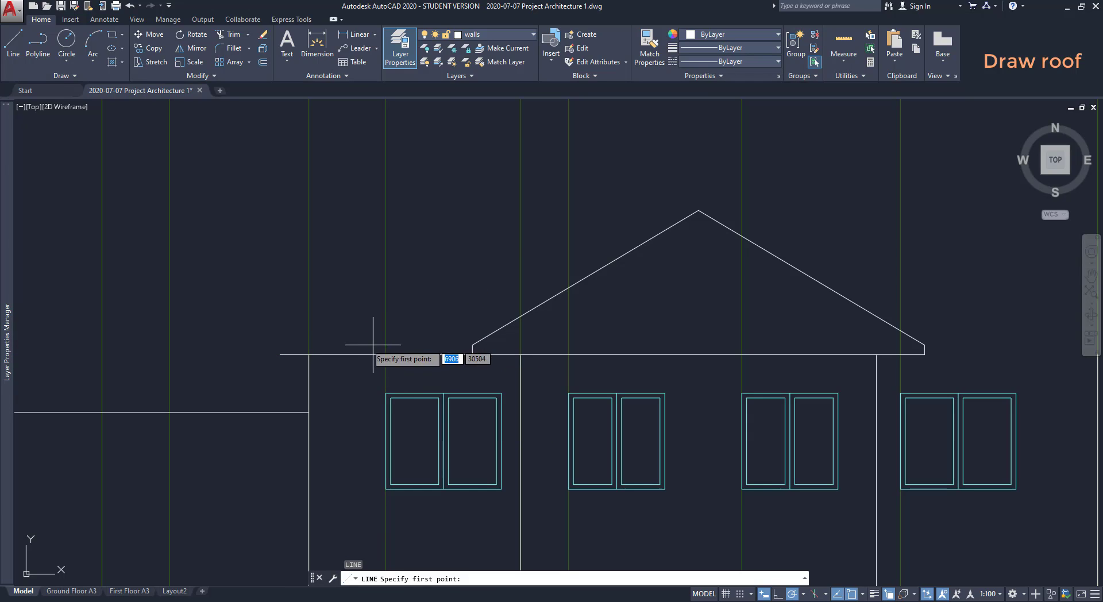
click(280, 355)
key(F8)
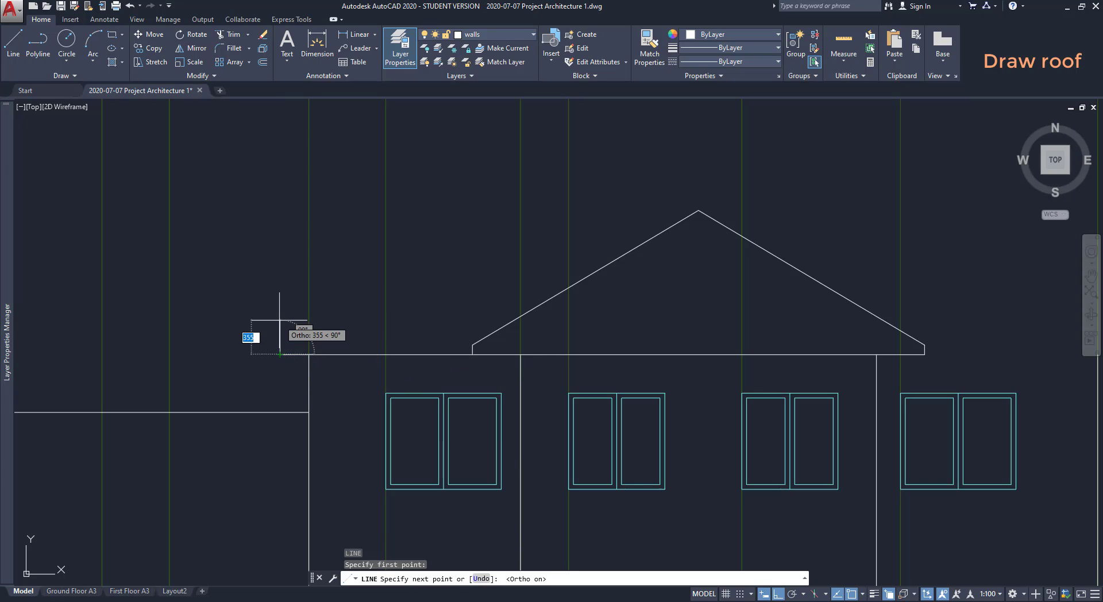
text(100)
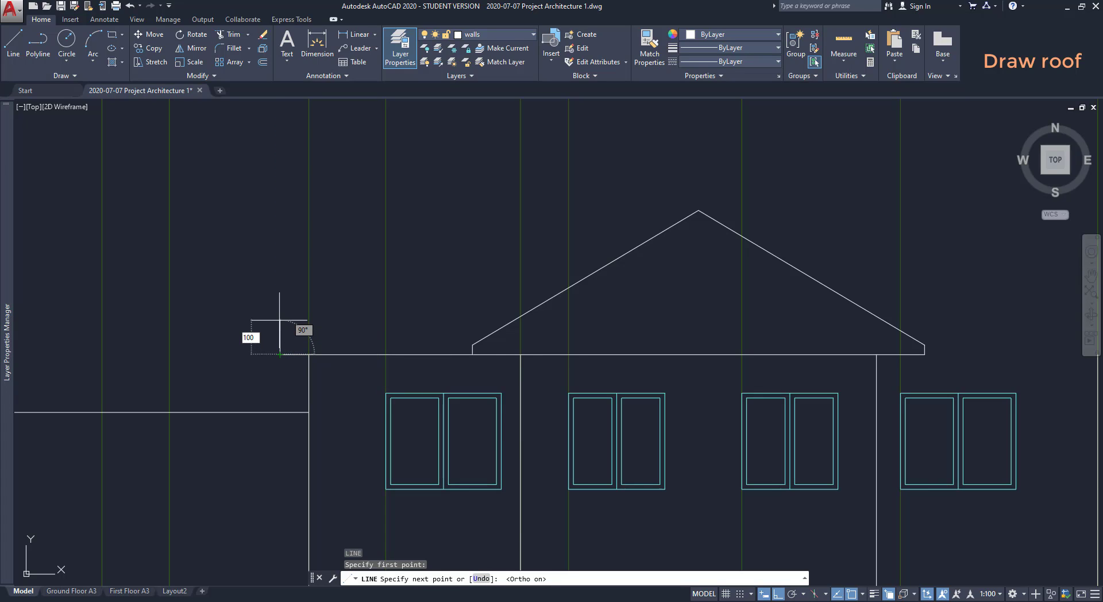
key(Return)
text(1)
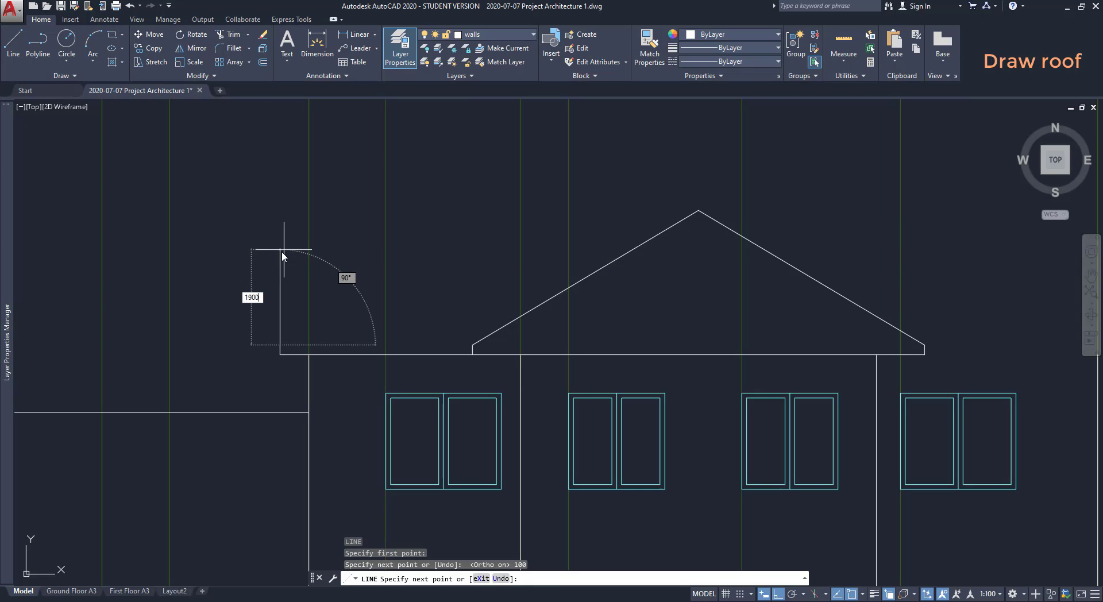
text(900)
key(Return)
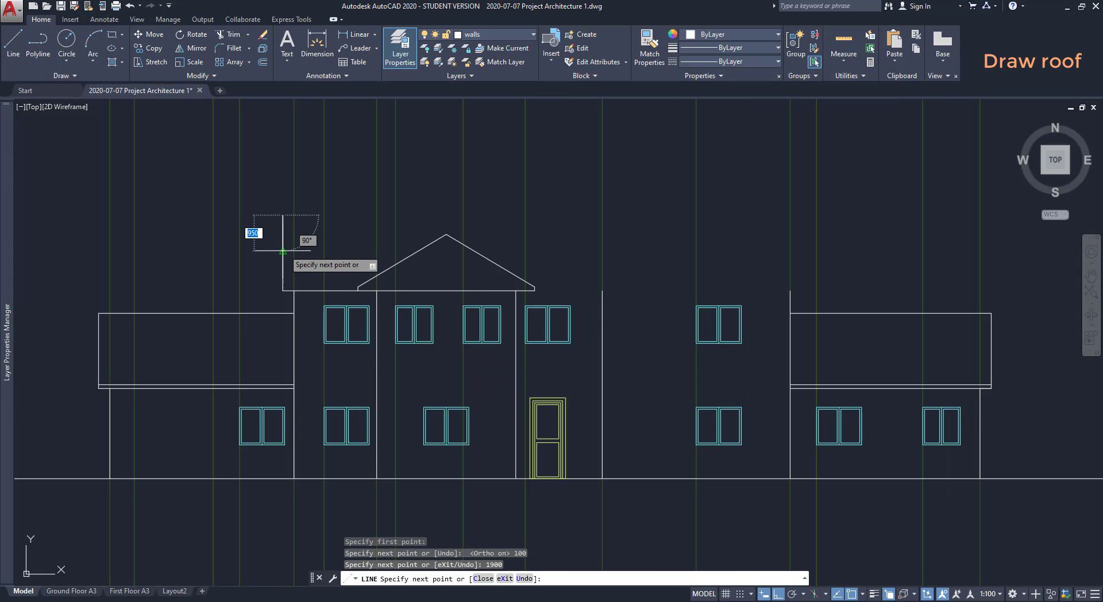
Continue the line horizontally as the main roof's ridge to above the main block's right wall, plus a 300 mm overhang.
scroll(282, 253, down, 4)
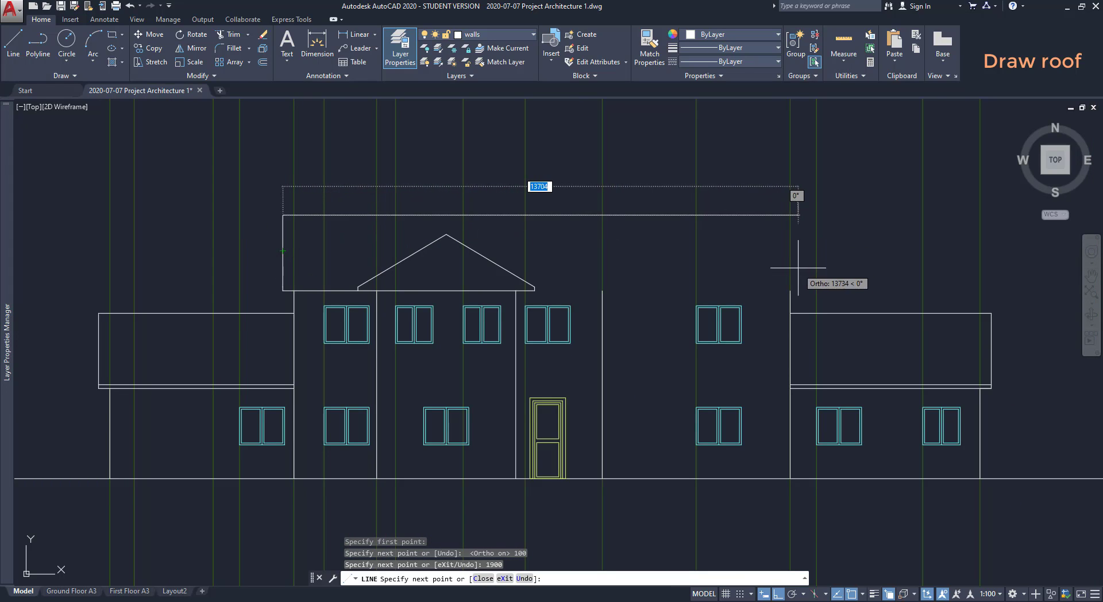
click(790, 216)
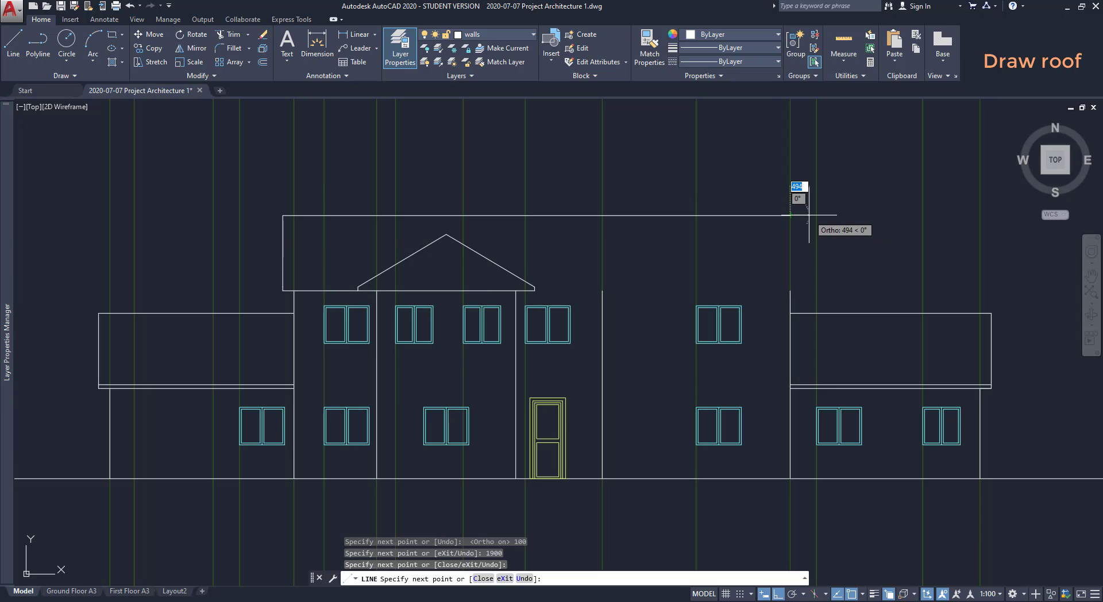
text(300)
key(Return)
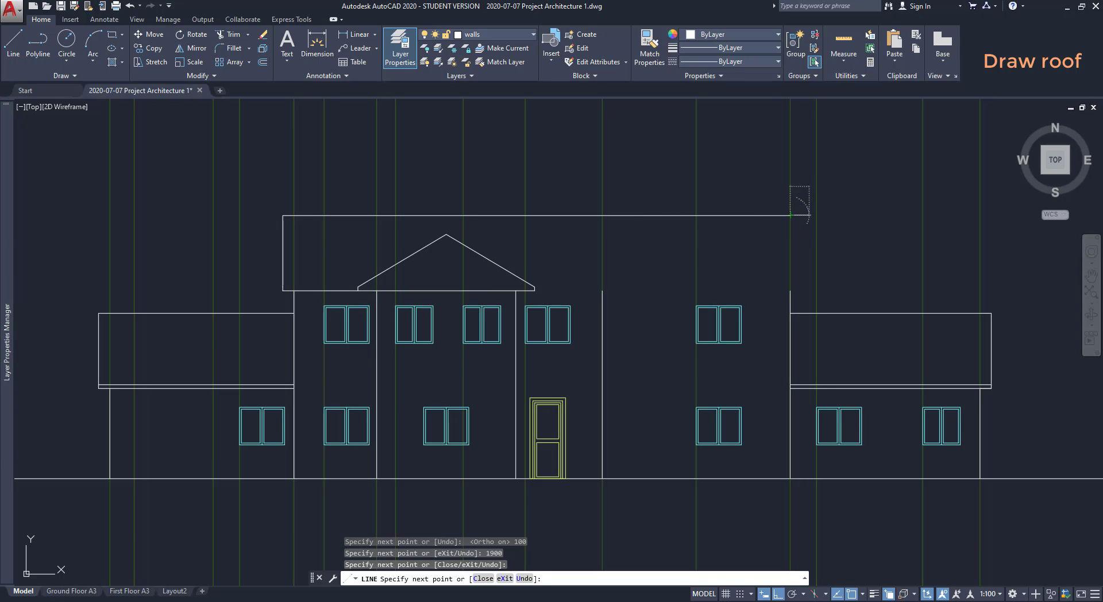
Draw the main roof's right edge down to eave level and continue it back to the right wall's top.
scroll(793, 242, up, 5)
scroll(800, 299, up, 4)
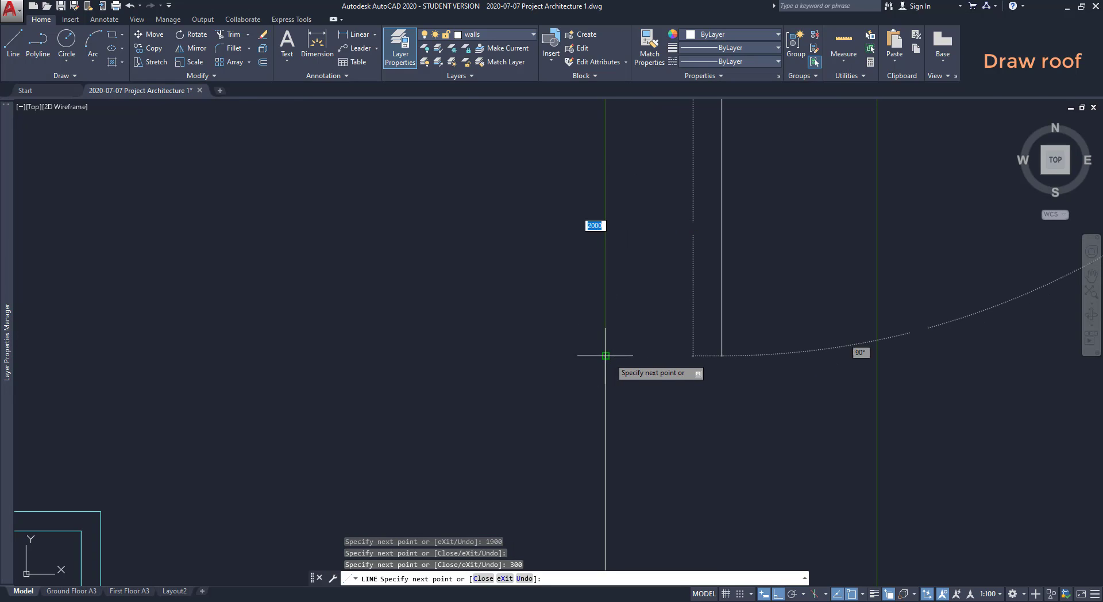
click(721, 356)
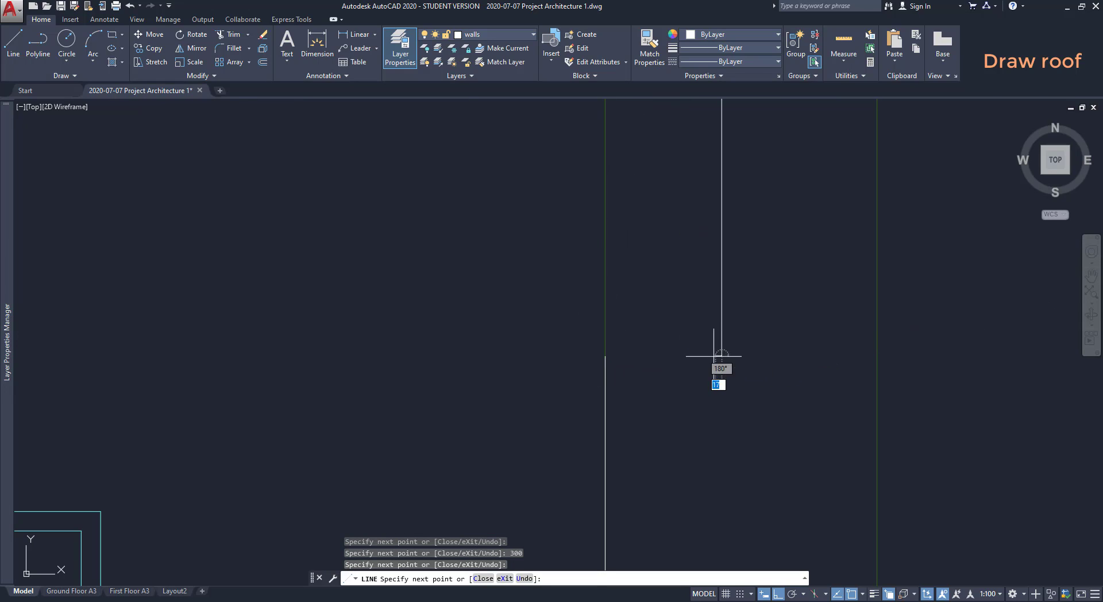
click(605, 355)
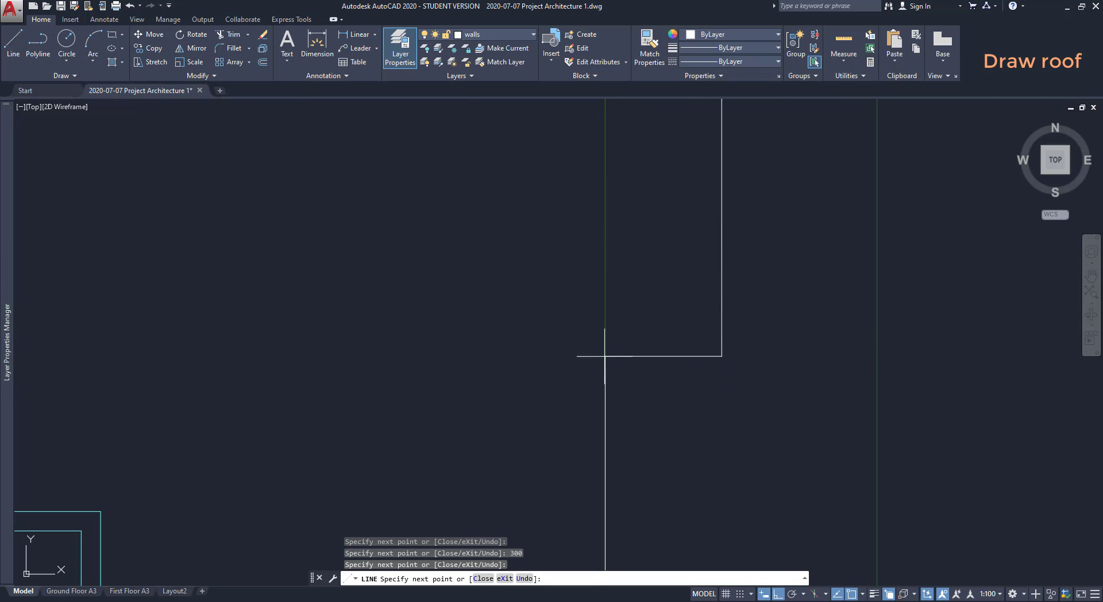
Draw a horizontal fascia line across the main roof from the 100 mm point on its left edge to its right edge.
scroll(650, 298, down, 5)
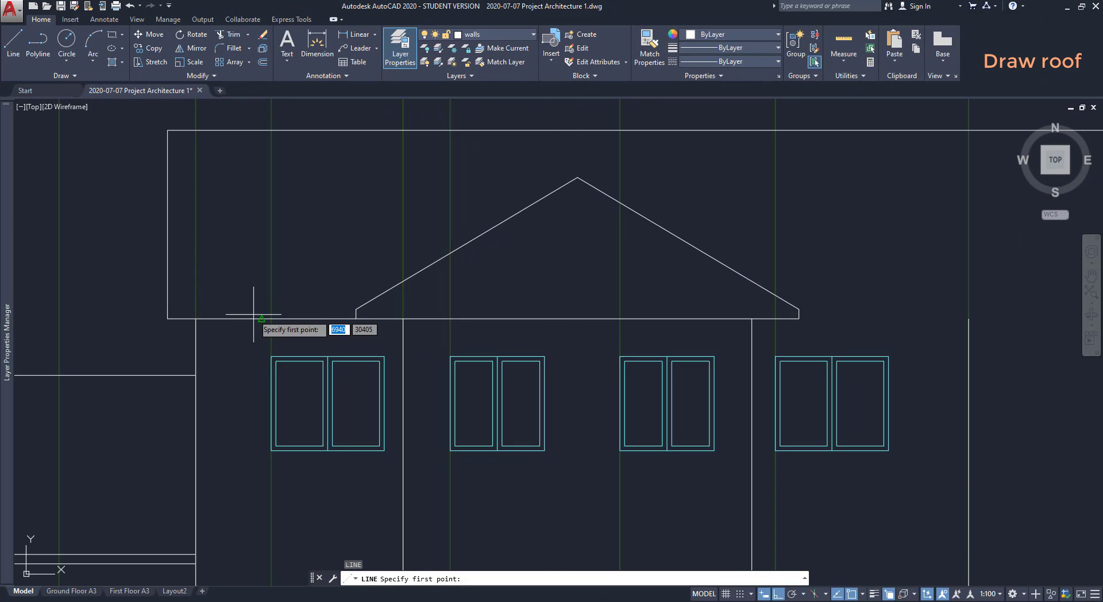
click(167, 309)
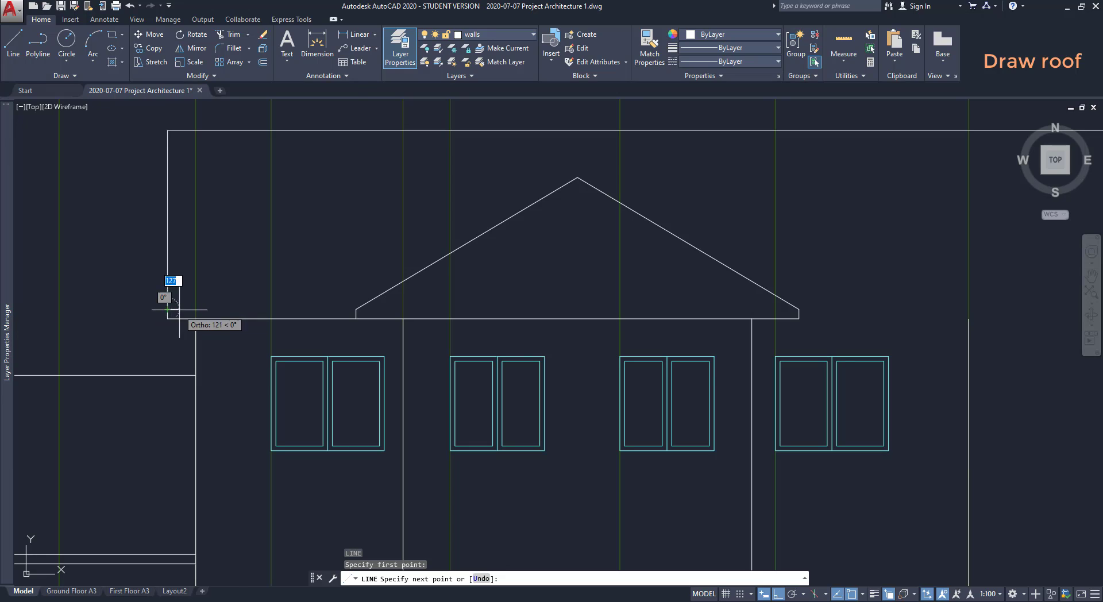
scroll(167, 288, down, 3)
scroll(493, 312, up, 10)
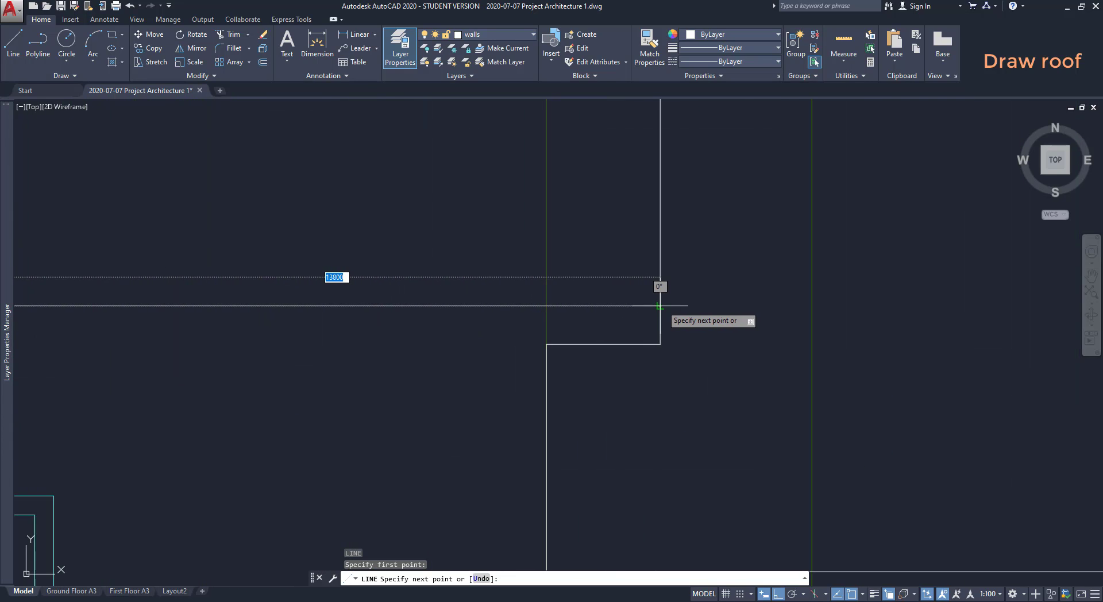
click(660, 306)
key(Escape)
Draw the eave line from the main block's right wall top to the gable's lower right corner.
scroll(592, 310, down, 5)
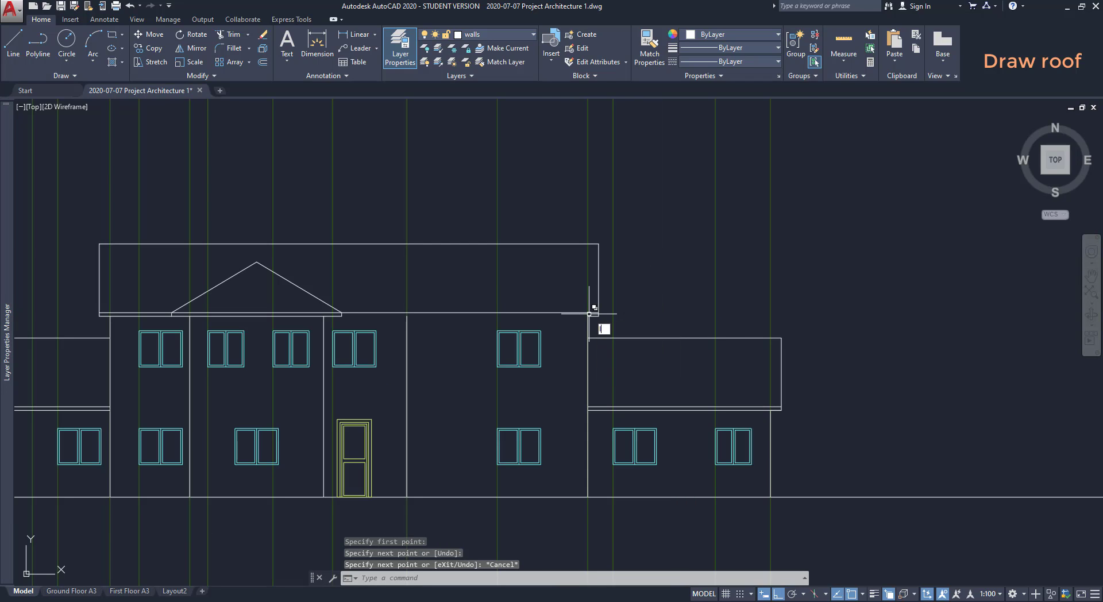
text(l)
key(Return)
scroll(589, 313, up, 4)
click(585, 316)
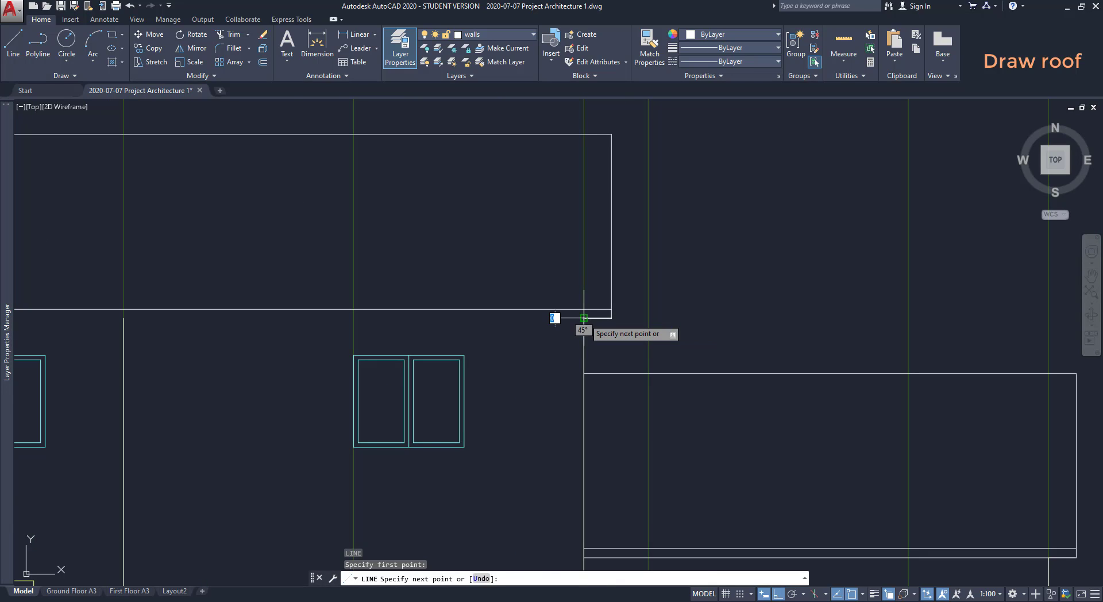
scroll(584, 316, down, 4)
scroll(357, 320, up, 4)
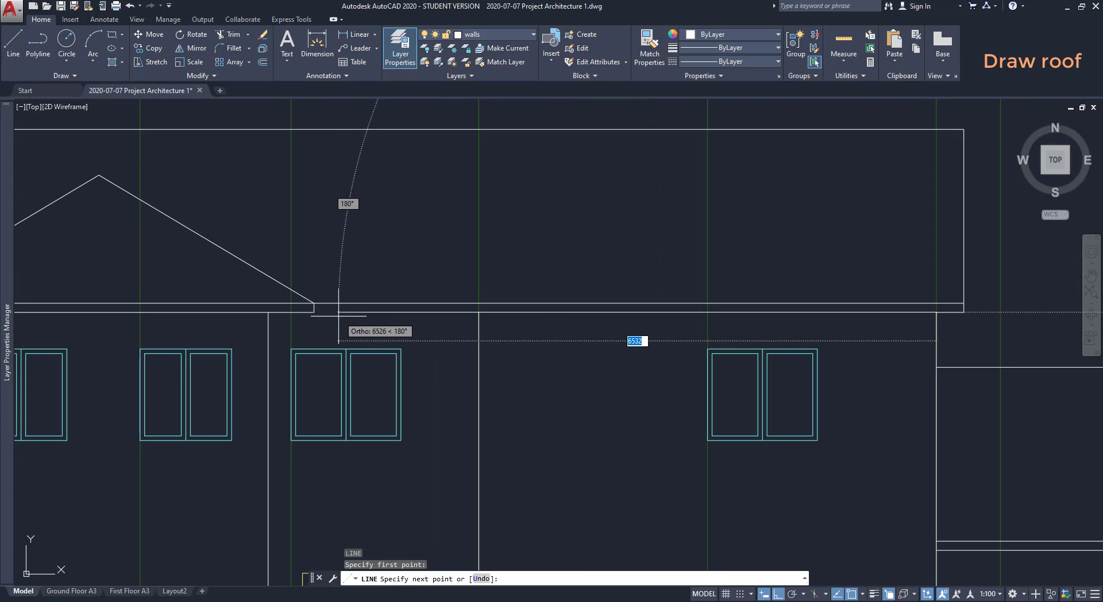
click(313, 312)
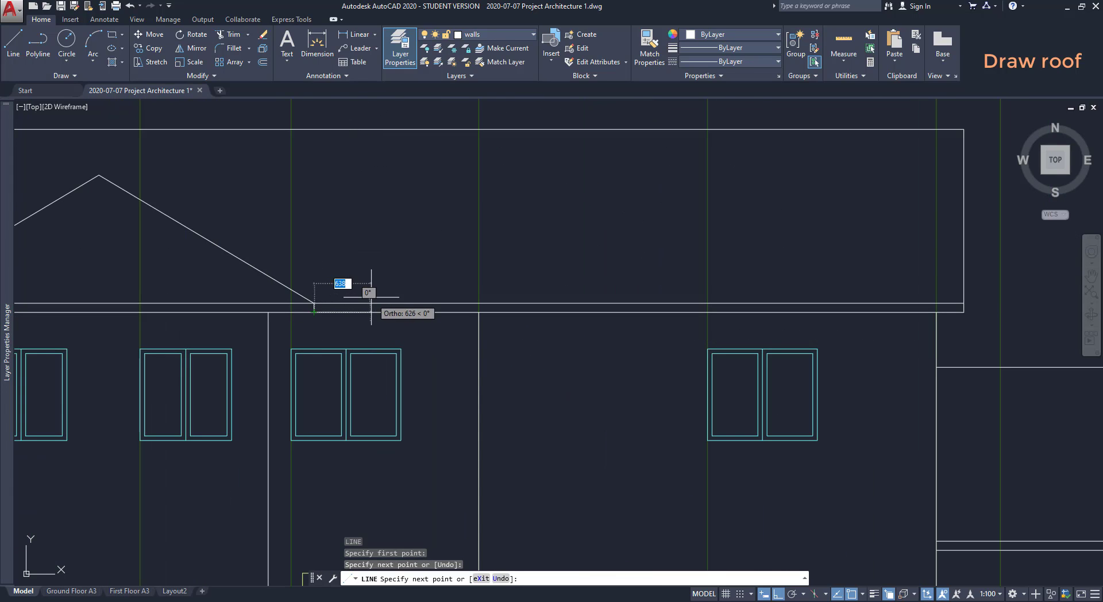
key(Escape)
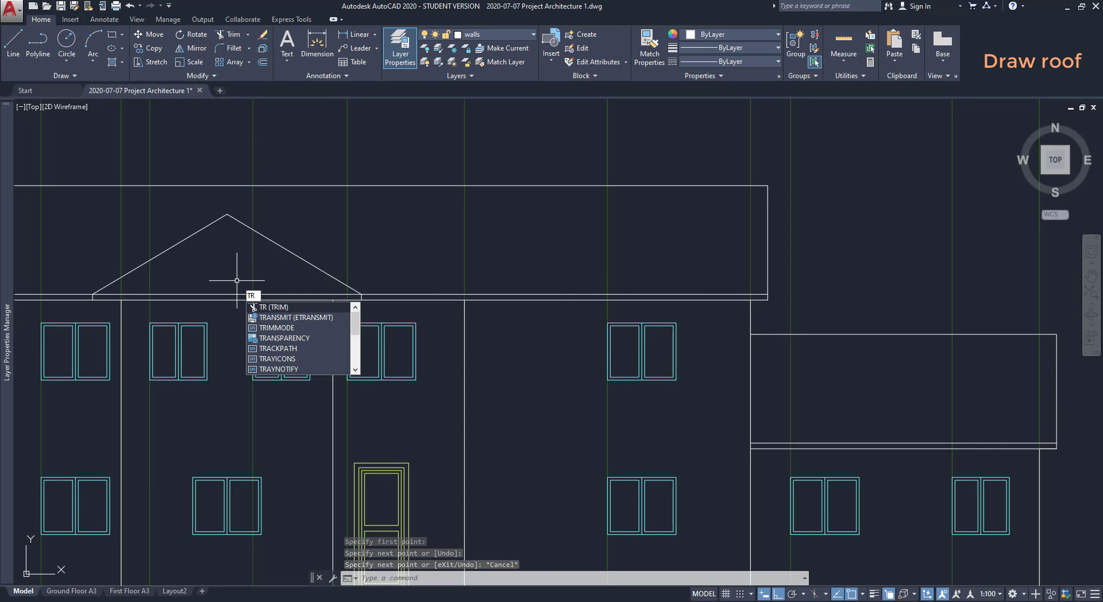
Try to trim the main roof's fascia line inside the gable, using all objects around the gable as cutting edges.
key(Return)
scroll(454, 350, down, 3)
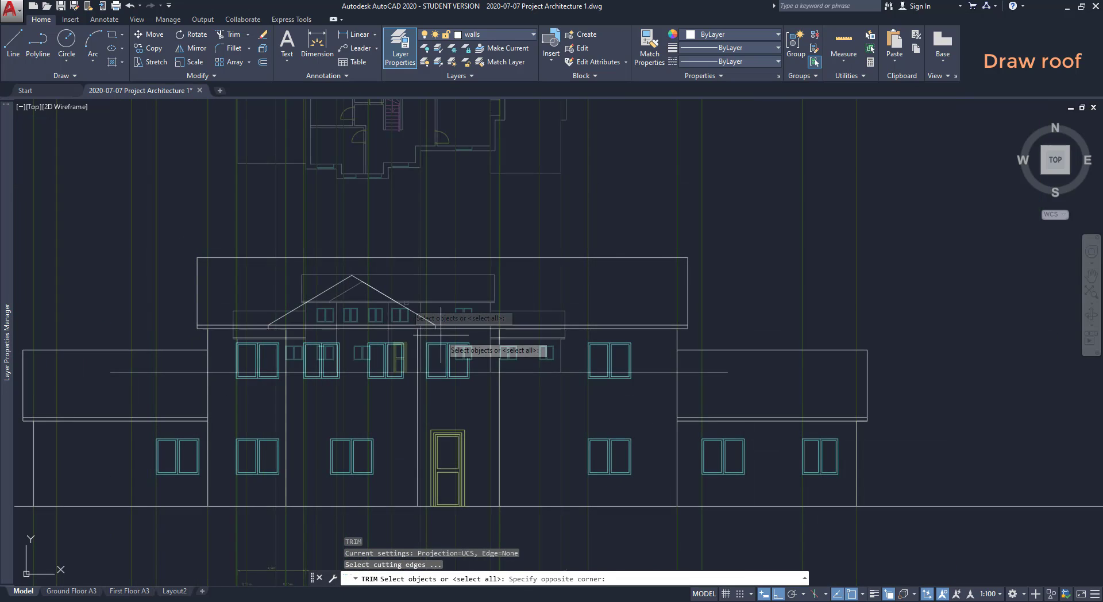
scroll(345, 321, up, 2)
click(441, 334)
click(247, 286)
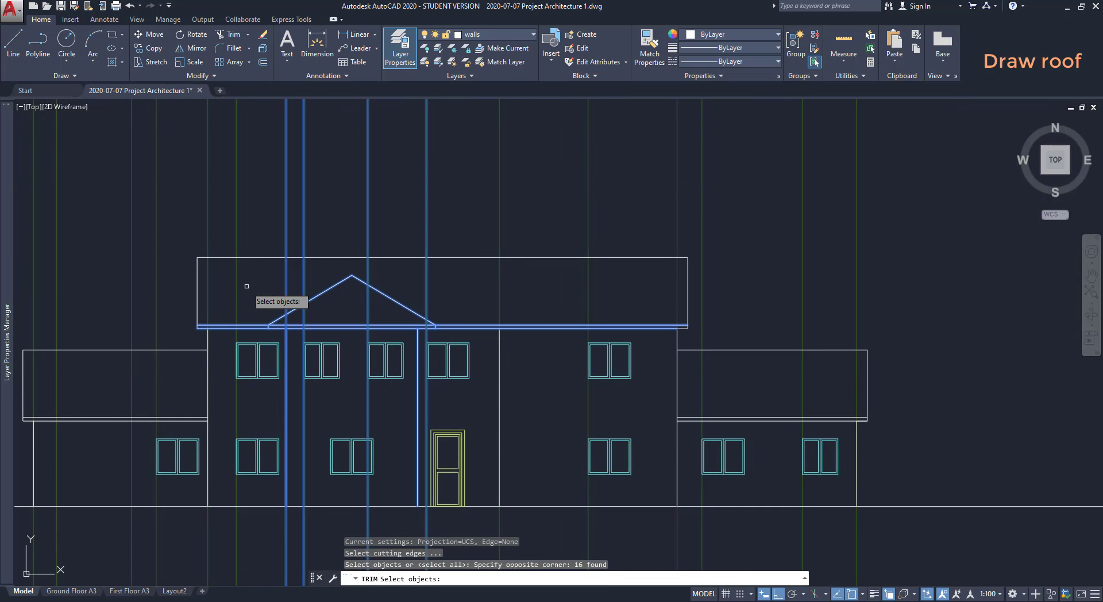
key(Return)
scroll(298, 319, up, 4)
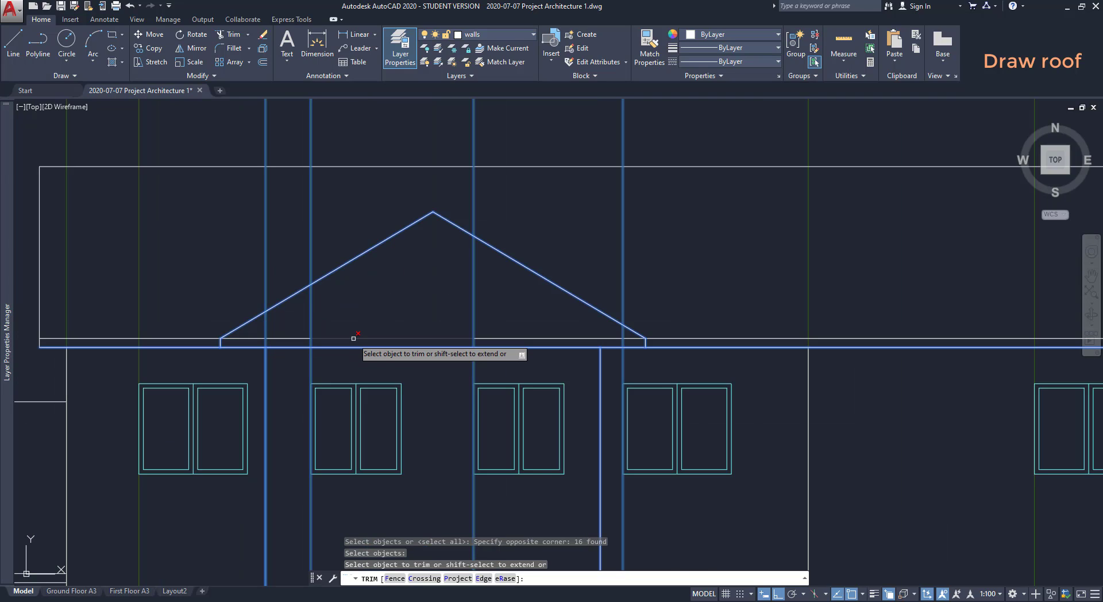
click(463, 338)
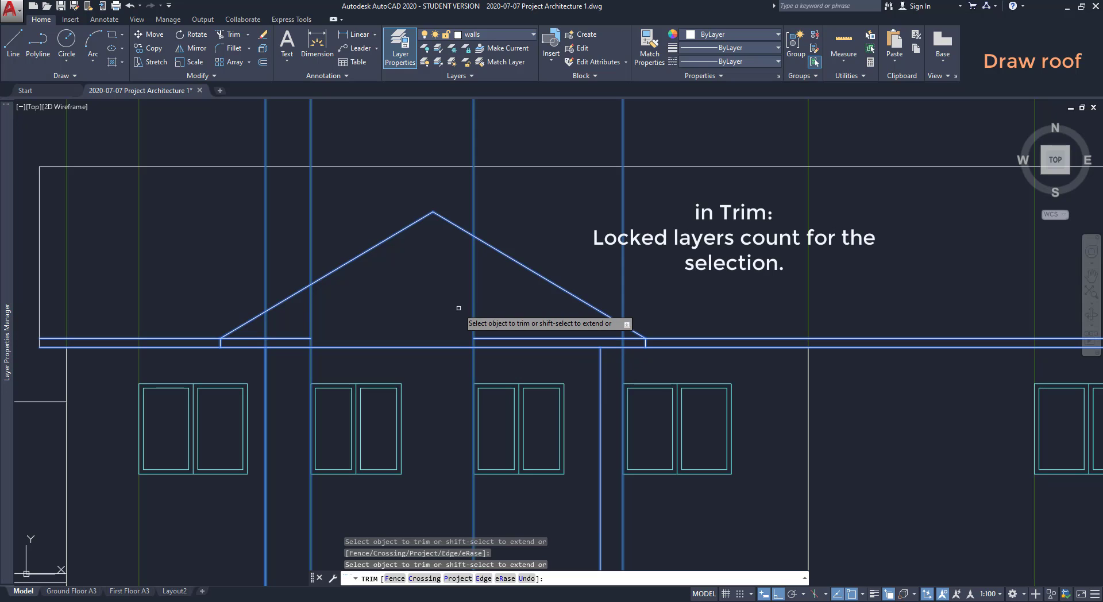
key(Escape)
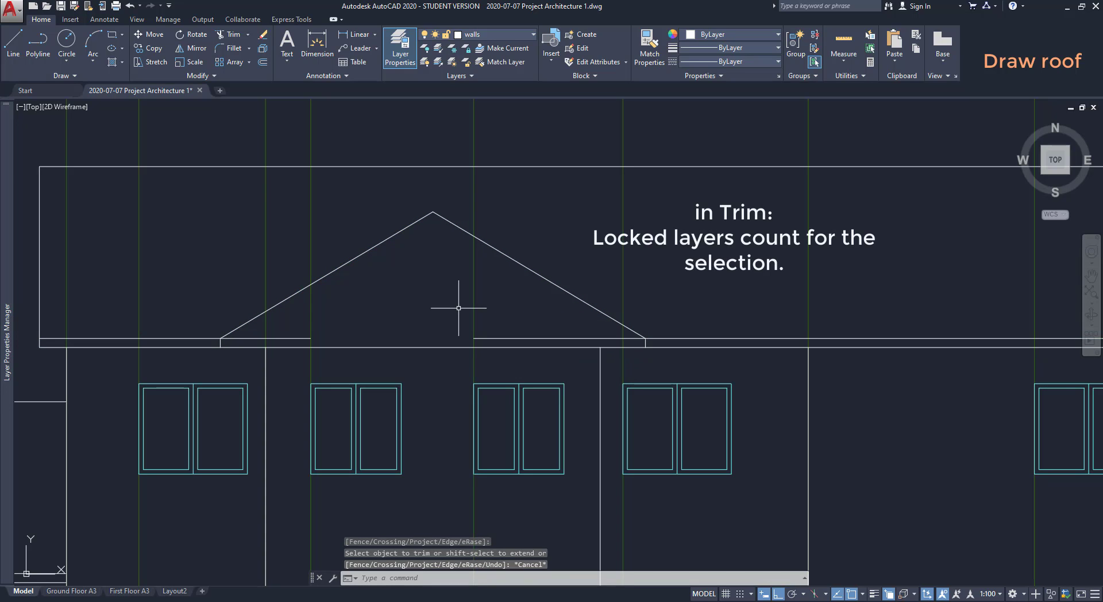
Turn off the construction lines layer.
click(506, 35)
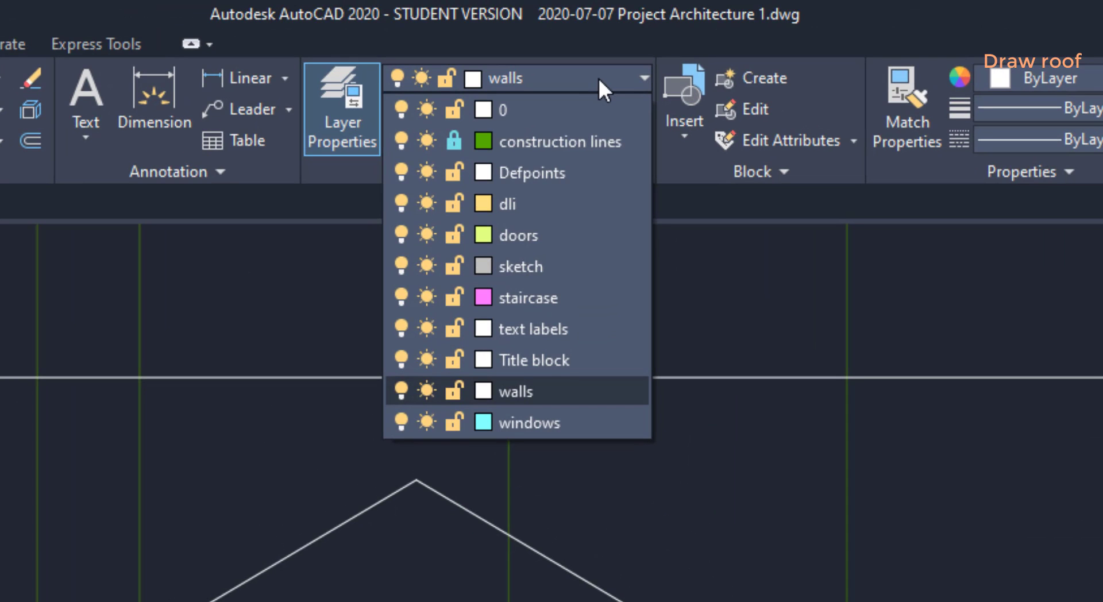
click(402, 141)
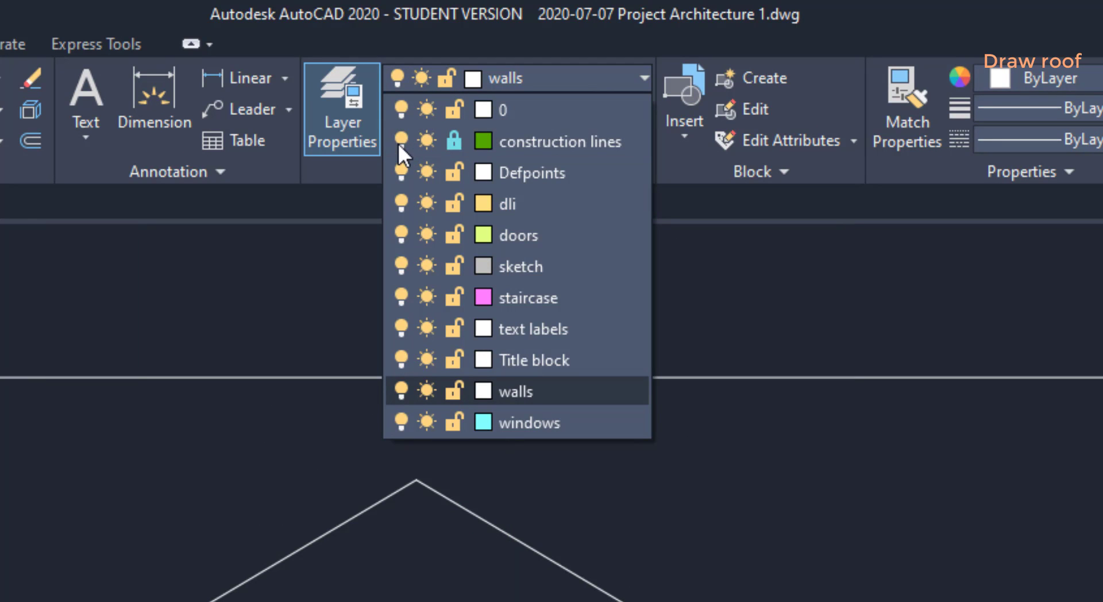
click(788, 569)
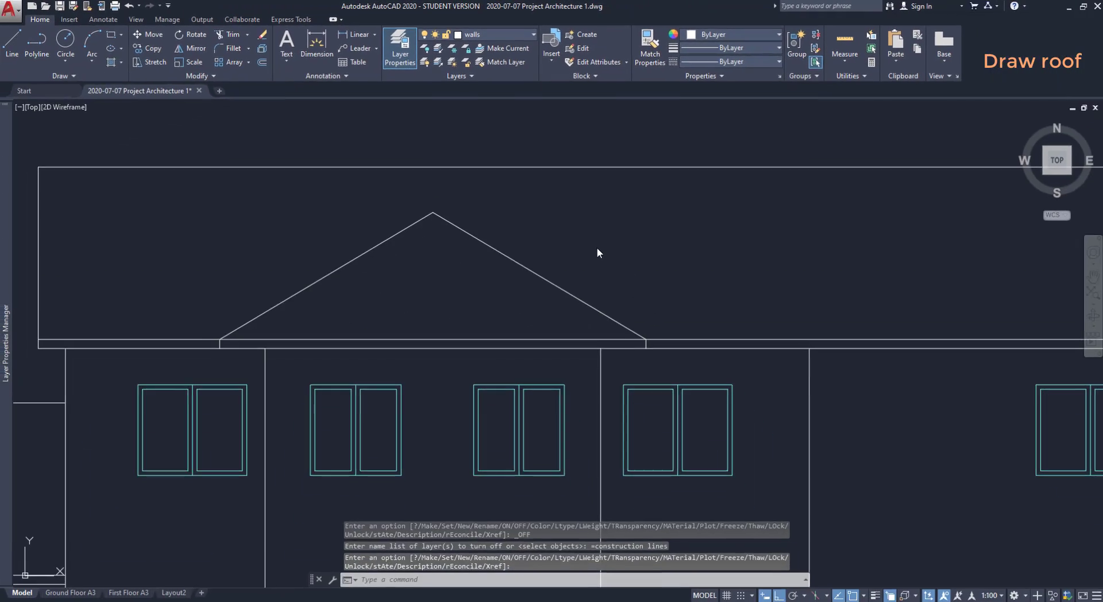
Trim away the main roof's fascia line between the gable's two lower corners.
text(tr)
key(Return)
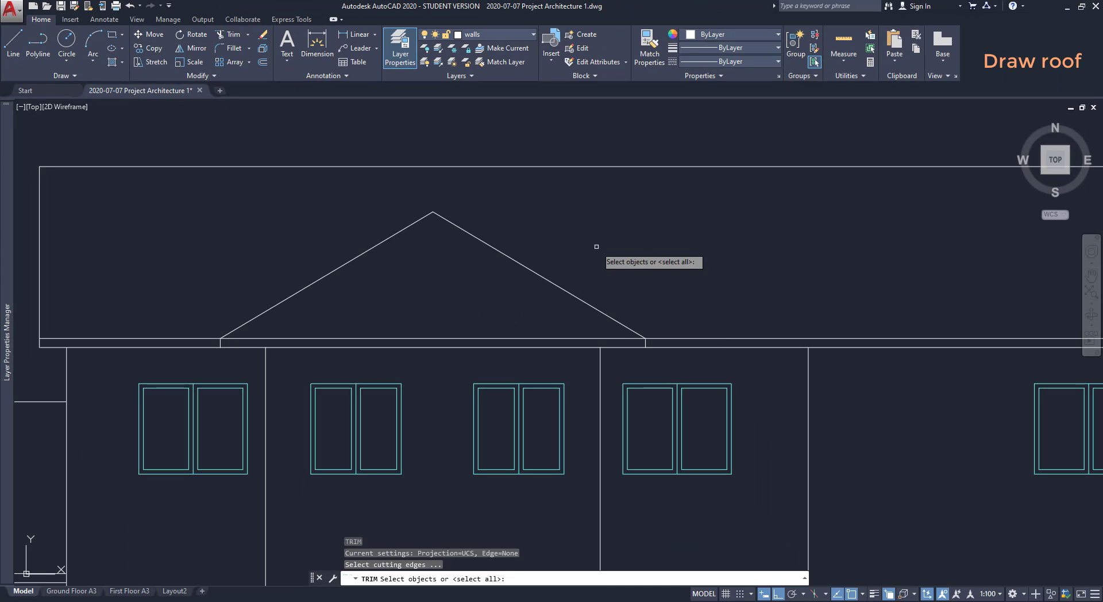
click(673, 369)
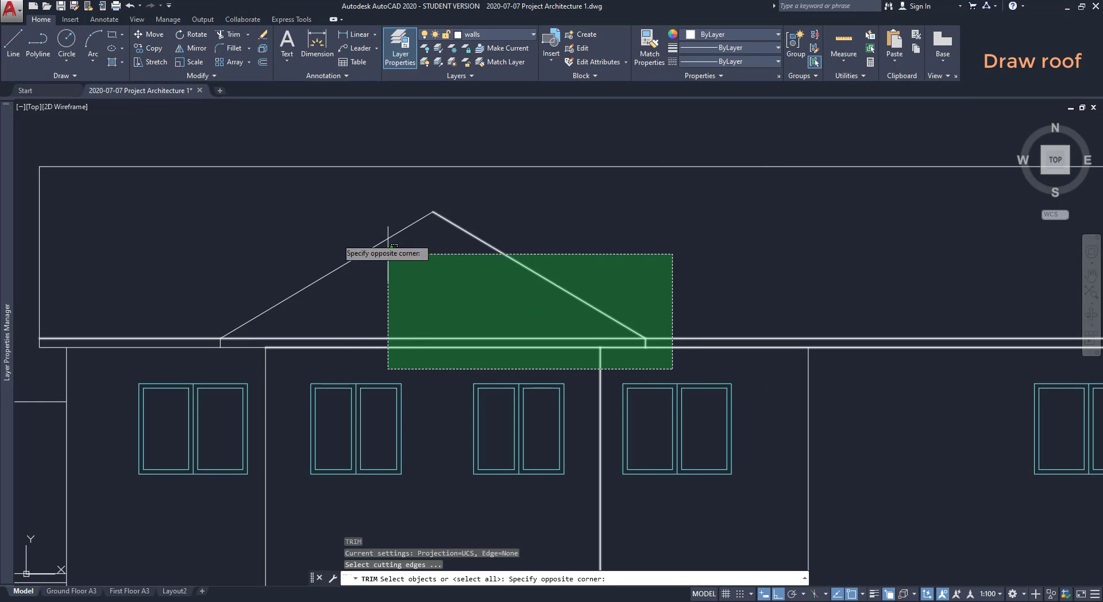
click(180, 205)
key(Return)
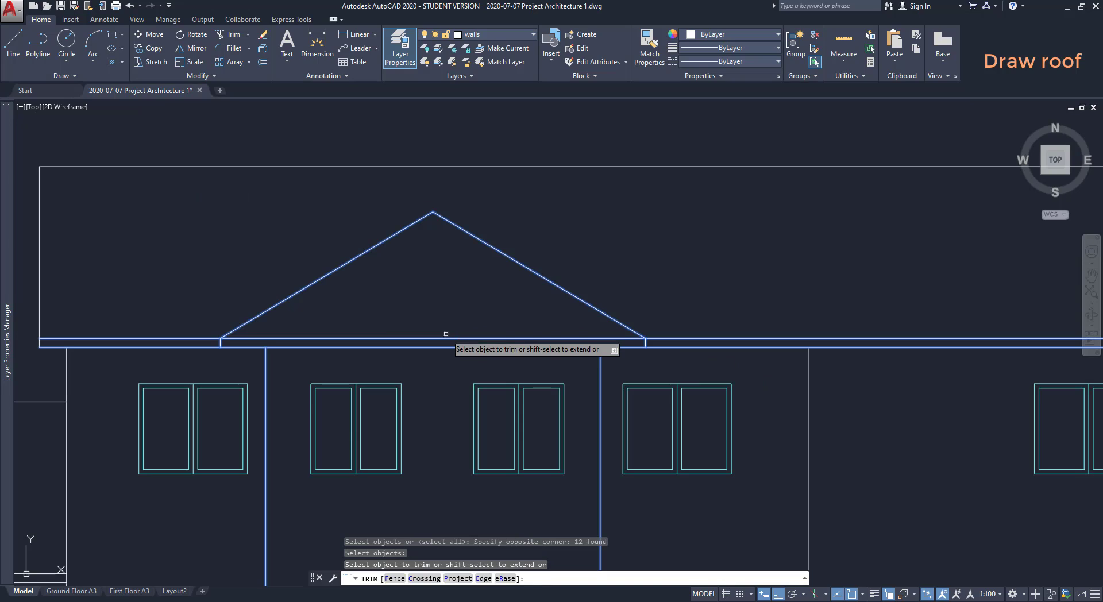
click(446, 339)
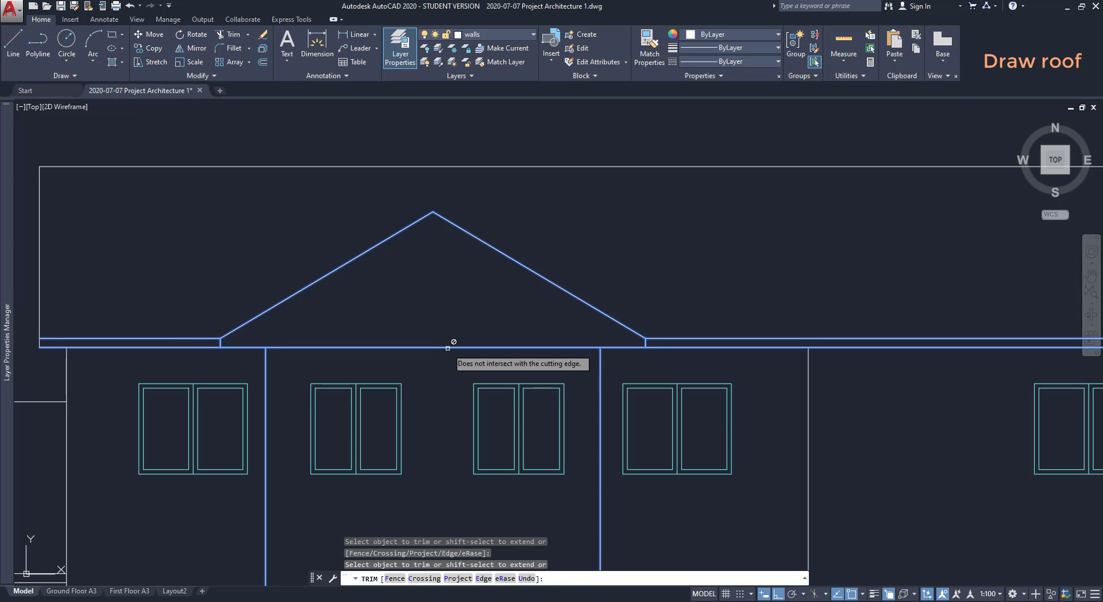
Erase the horizontal wall-top line beneath the gable, between the two projecting walls.
click(448, 349)
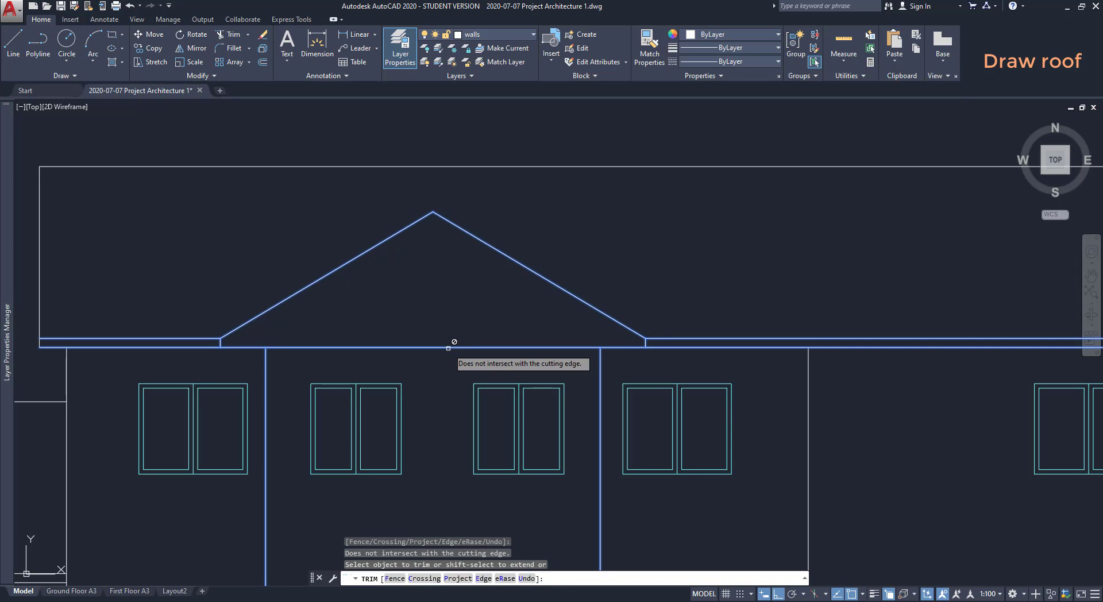
key(Escape)
click(450, 347)
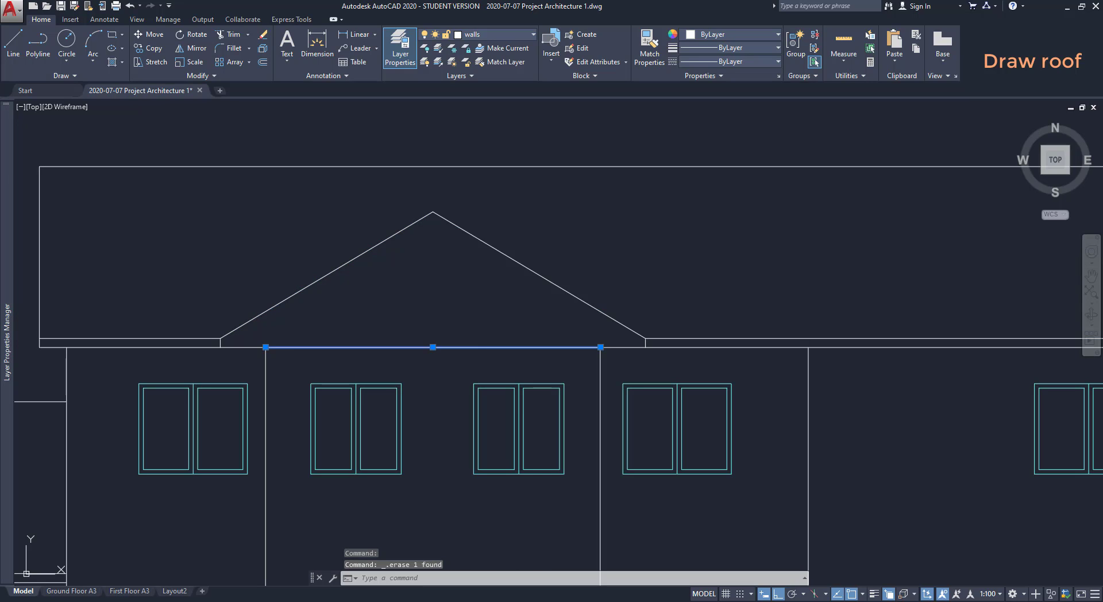
key(Delete)
With Ortho on, stretch the top end of the wall line right of the entrance door up to the main roof's ridge.
scroll(444, 310, down, 4)
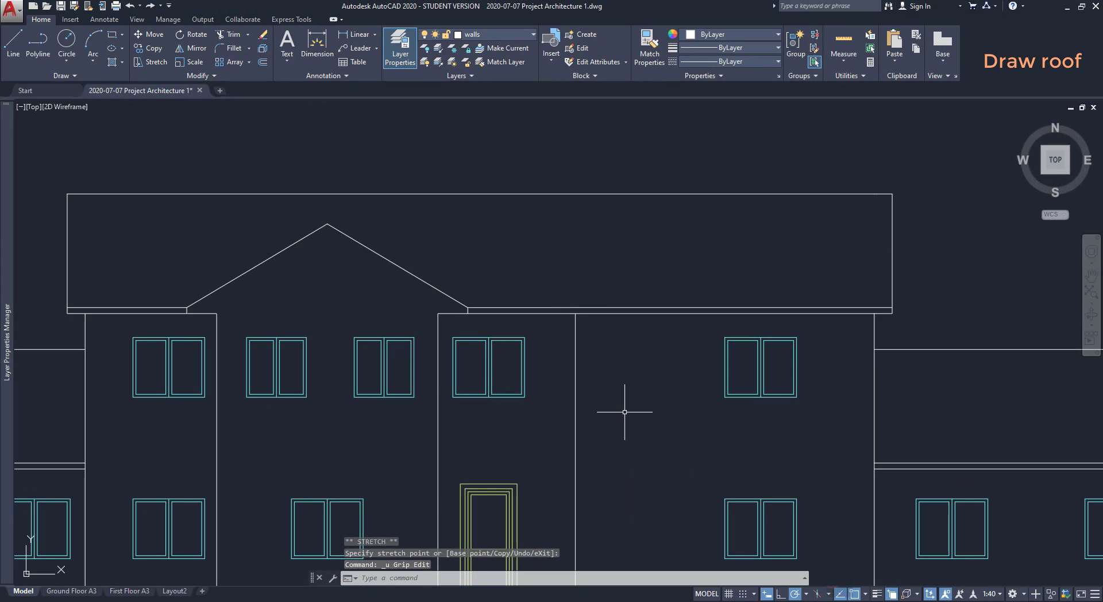
key(F8)
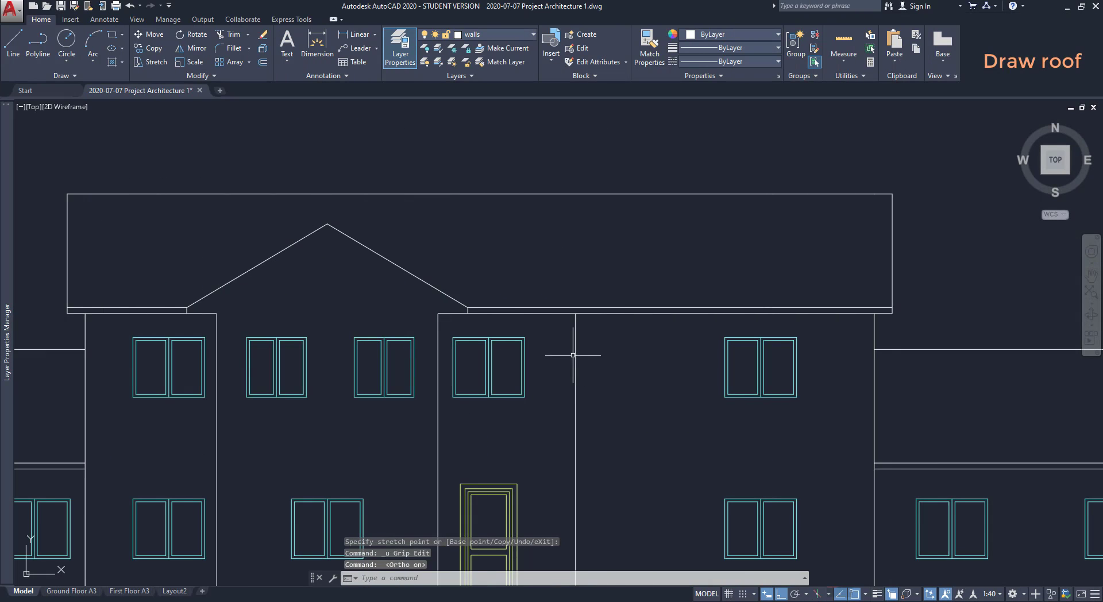
click(576, 357)
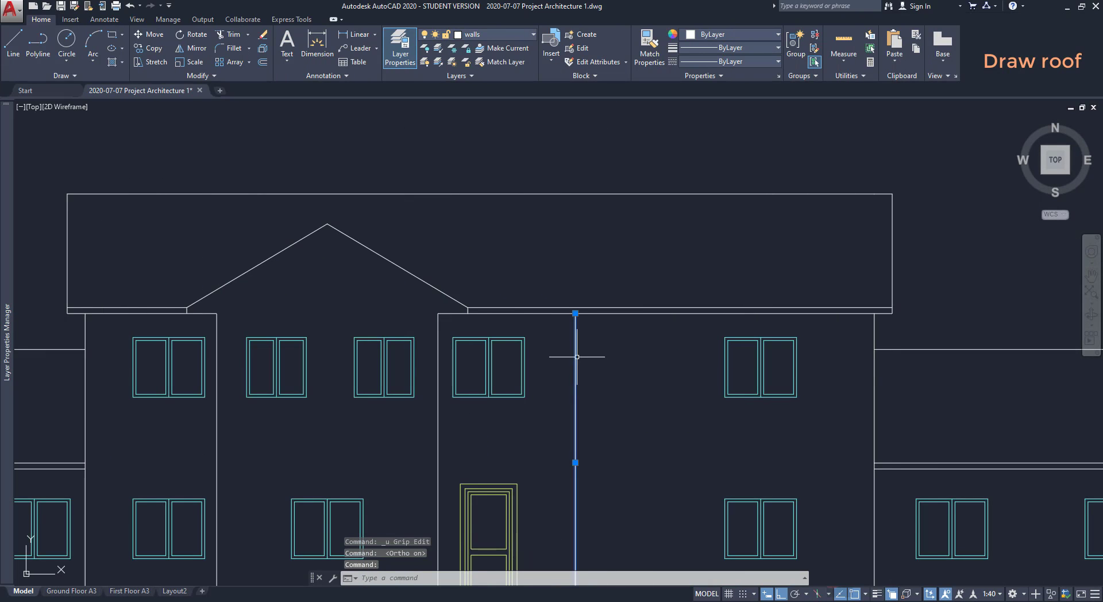
click(576, 313)
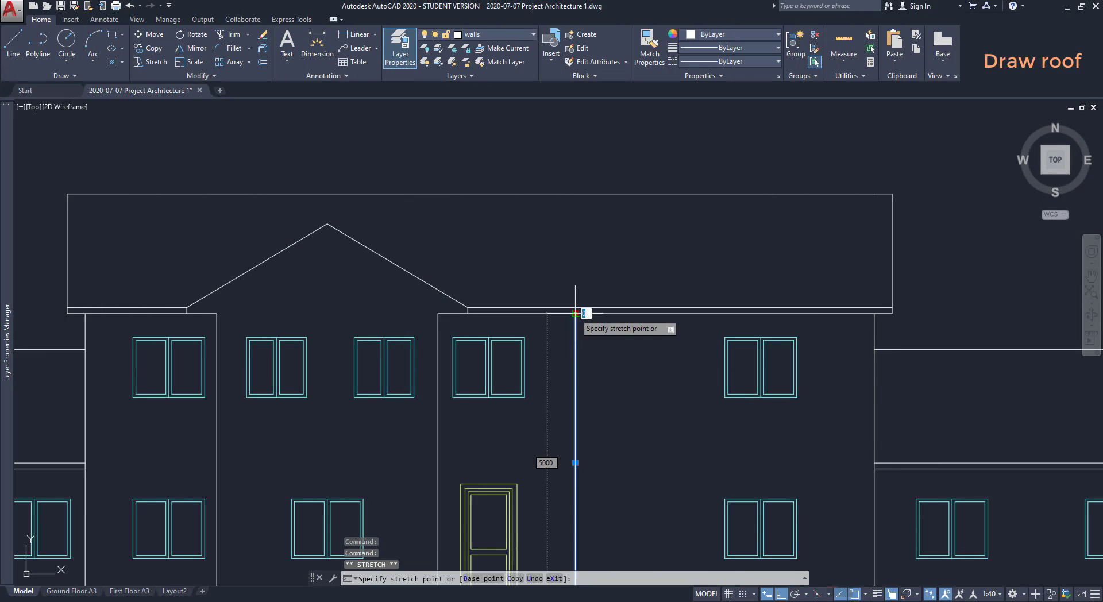
click(575, 194)
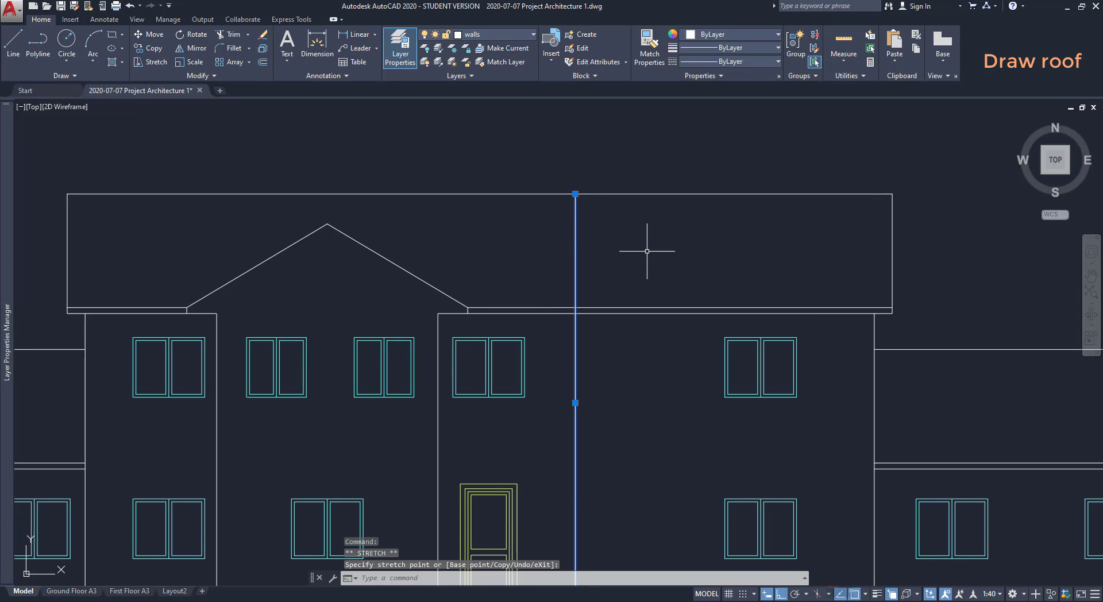
key(Escape)
Break the main roof's fascia line at its intersection with the extended vertical wall line.
click(185, 76)
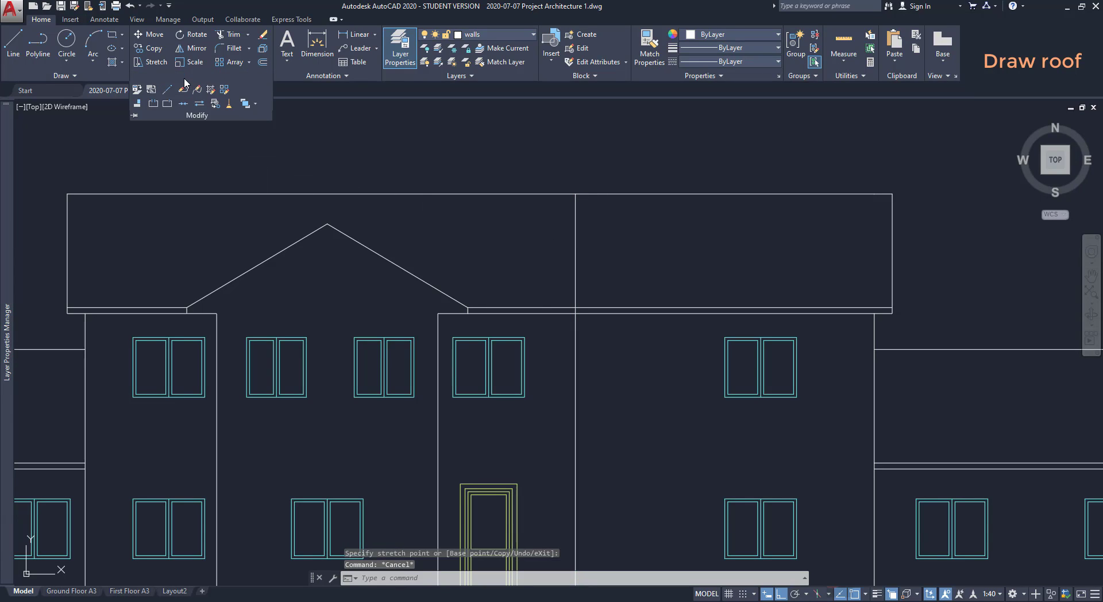
click(168, 105)
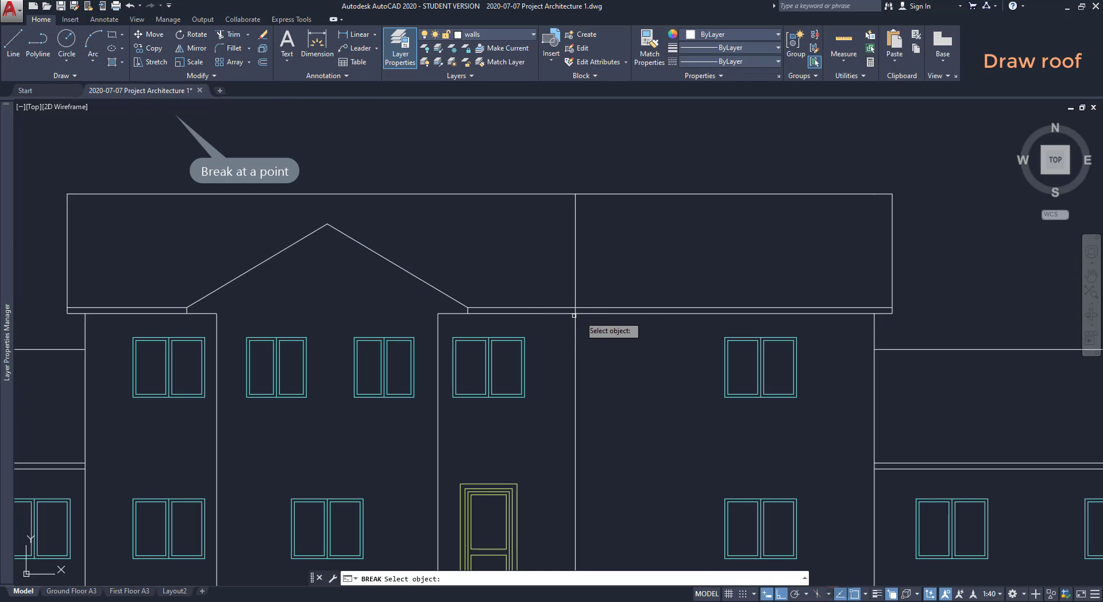
click(598, 306)
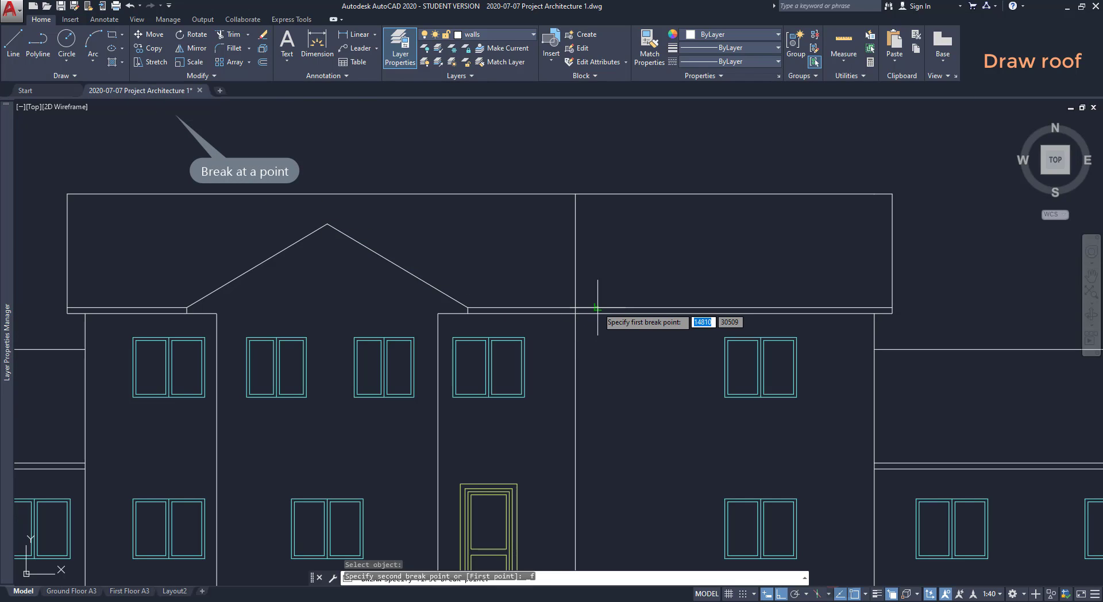
scroll(592, 310, up, 5)
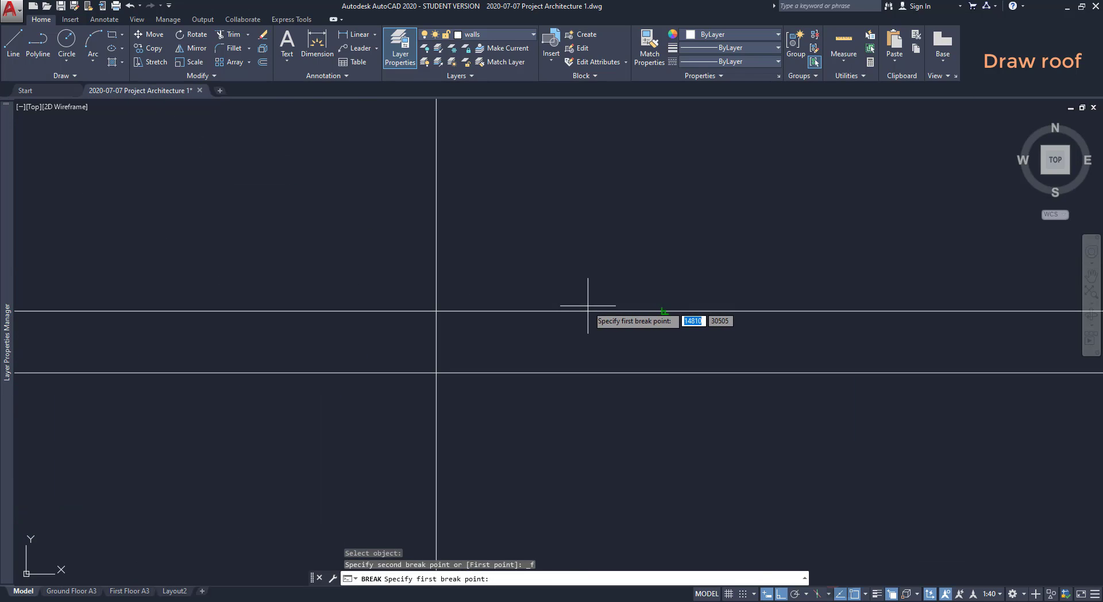
click(436, 310)
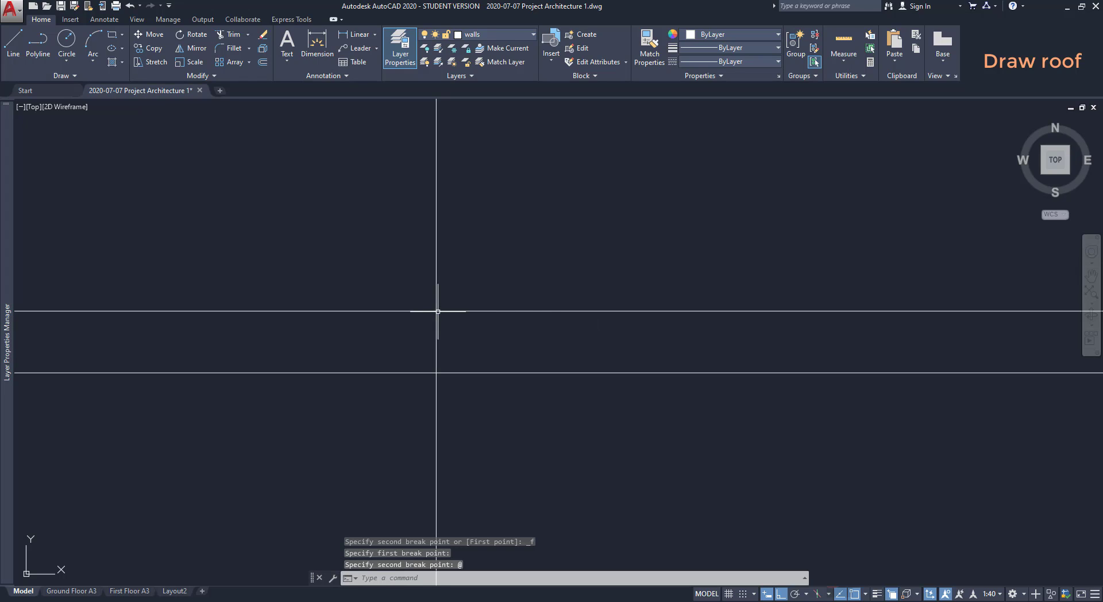
text(@)
key(Return)
scroll(479, 273, down, 6)
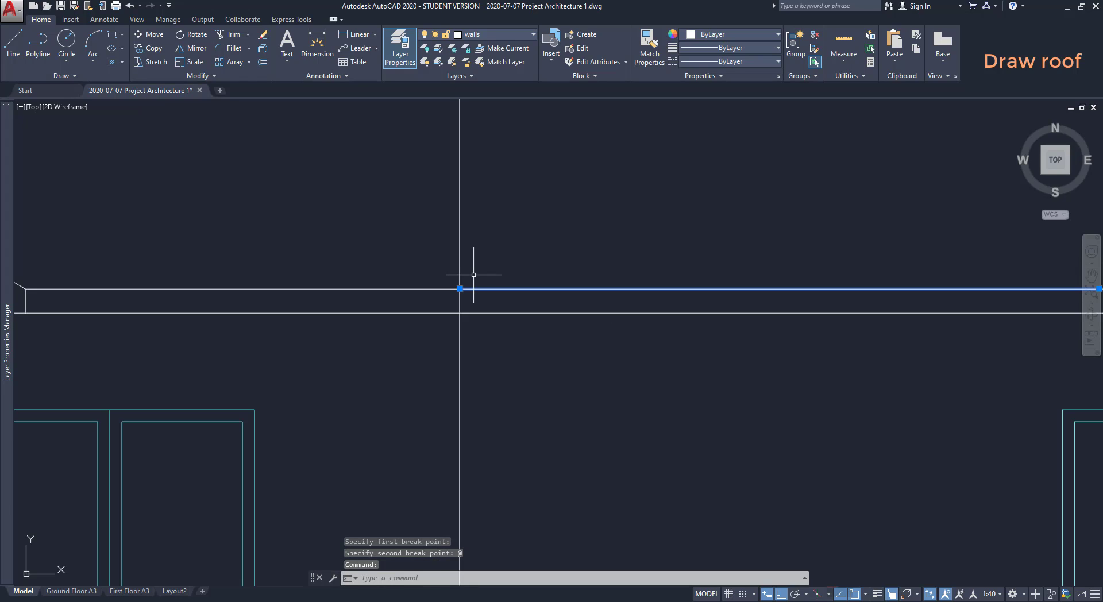
key(Escape)
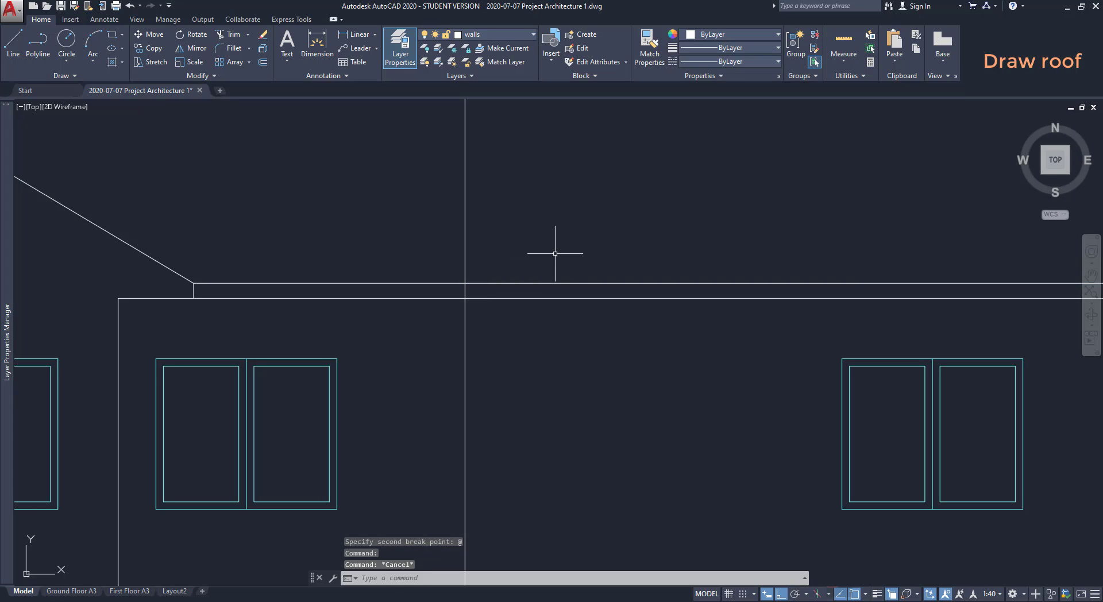
Break the main roof's eave line at its intersection with the extended vertical wall line.
click(207, 78)
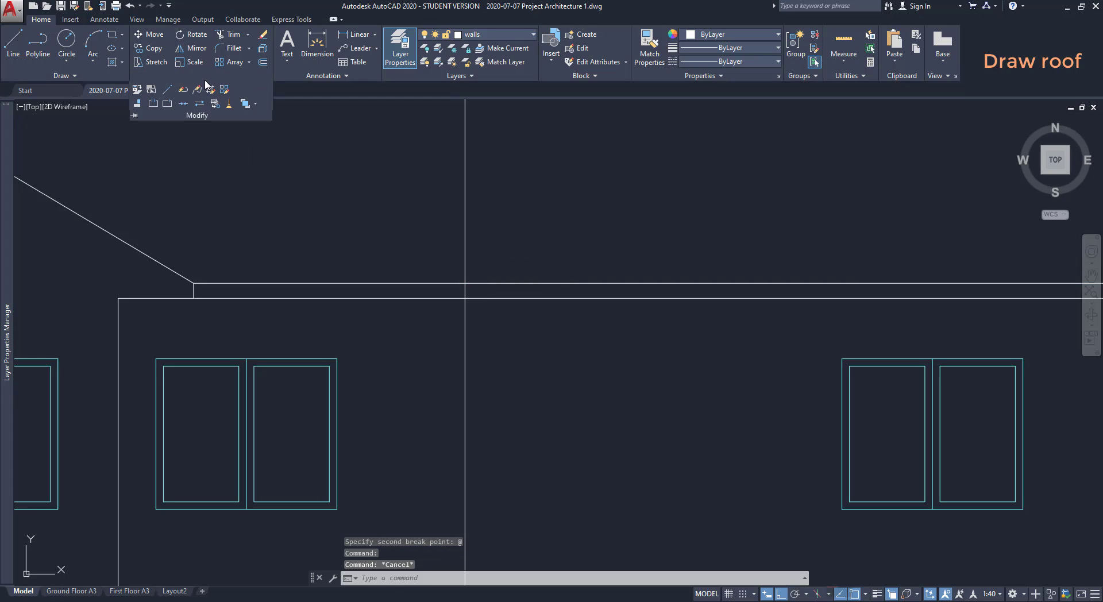
click(168, 104)
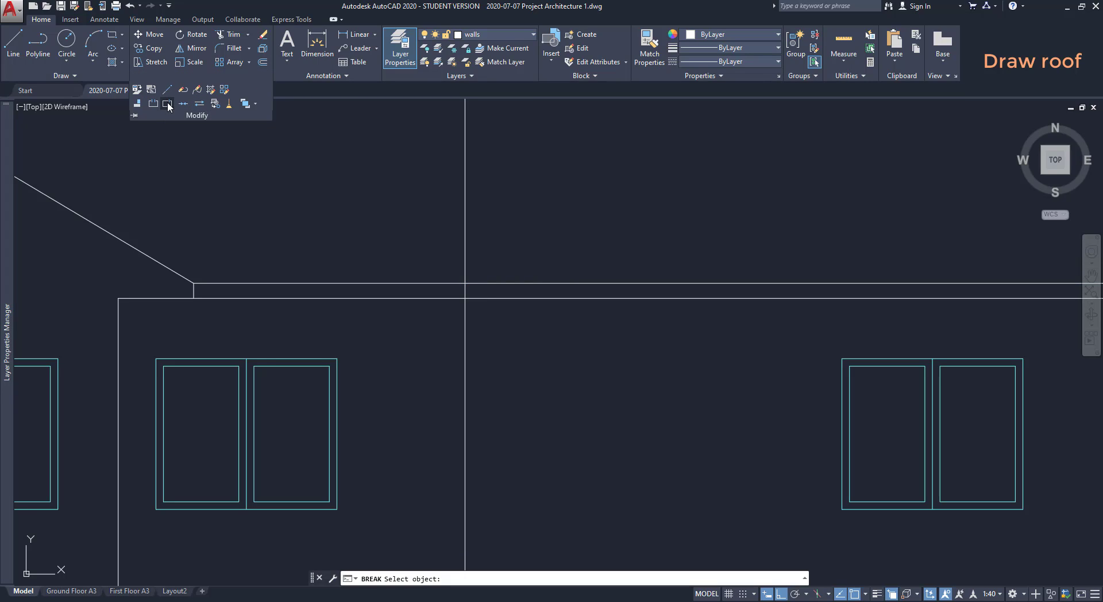
click(482, 298)
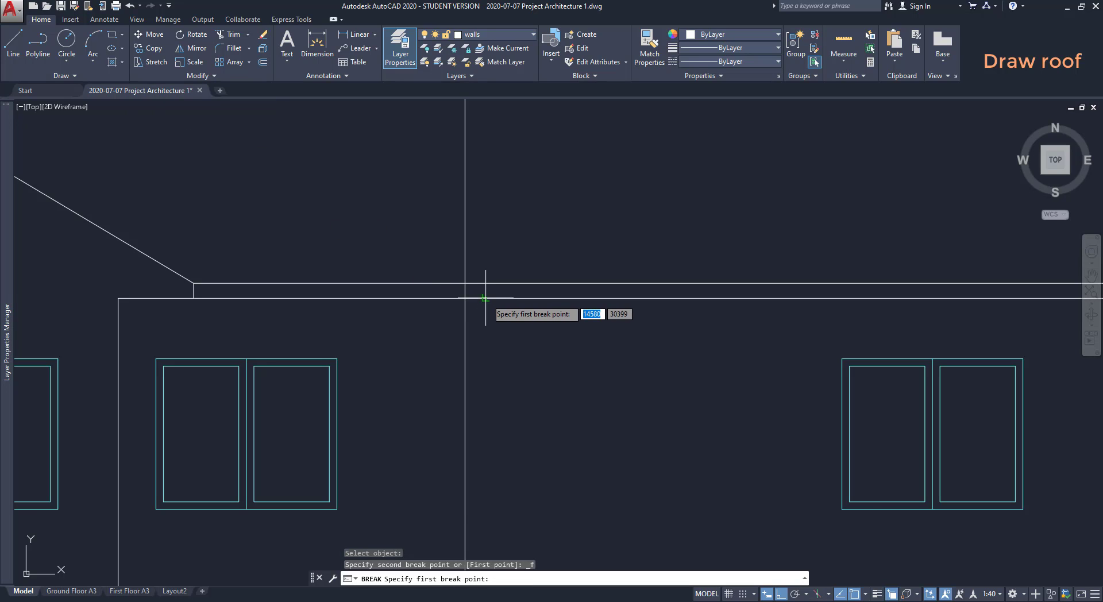
click(464, 300)
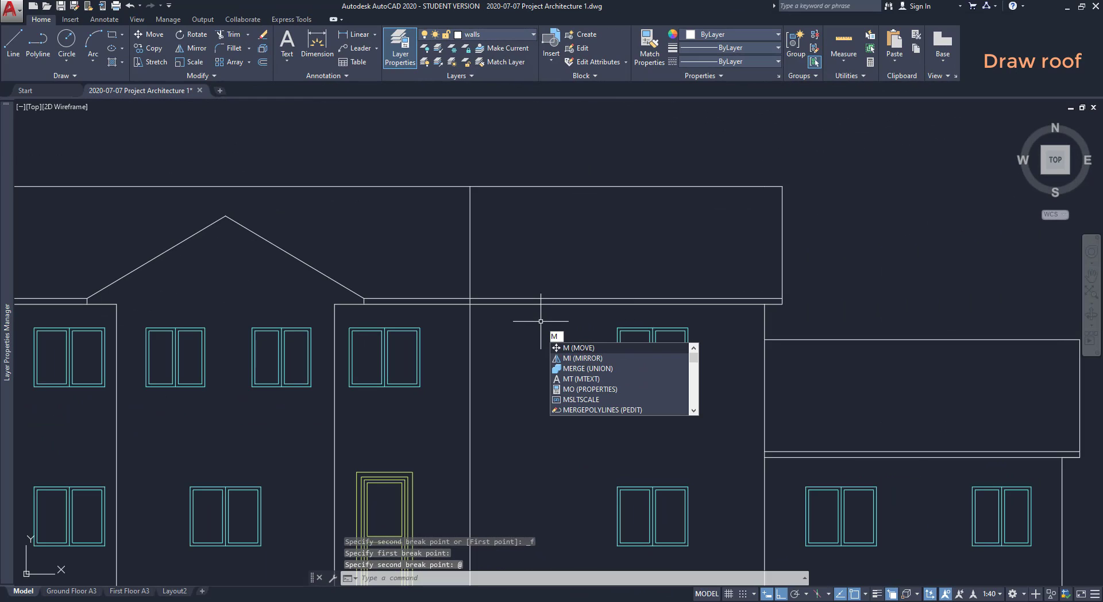
Move the fascia and eave segments on the right of the extended wall line 670 mm straight up.
key(Return)
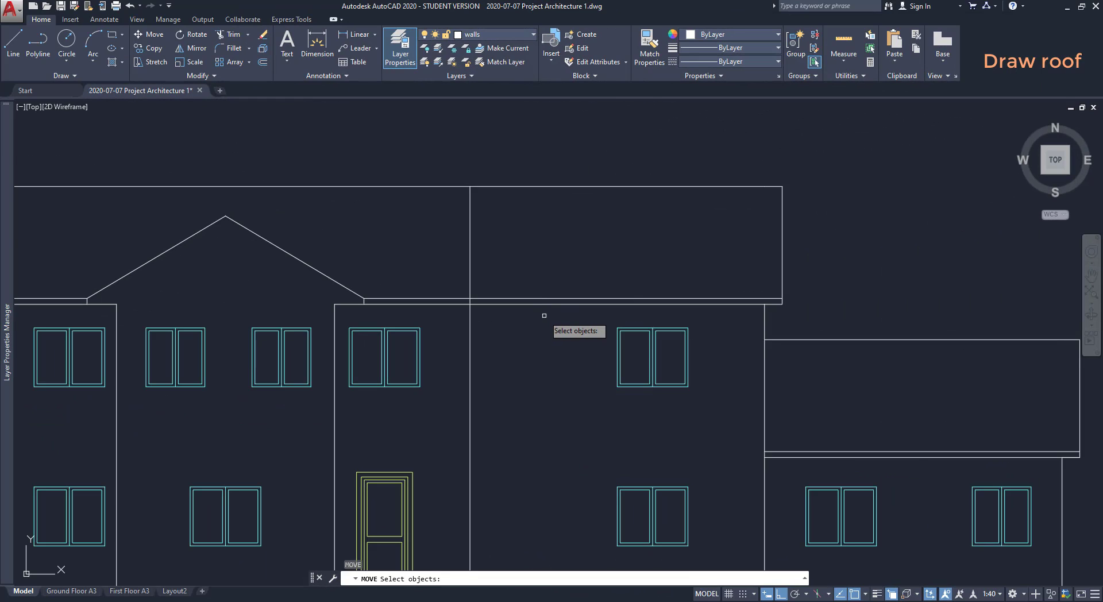
click(543, 315)
click(523, 275)
key(Return)
scroll(468, 308, up, 4)
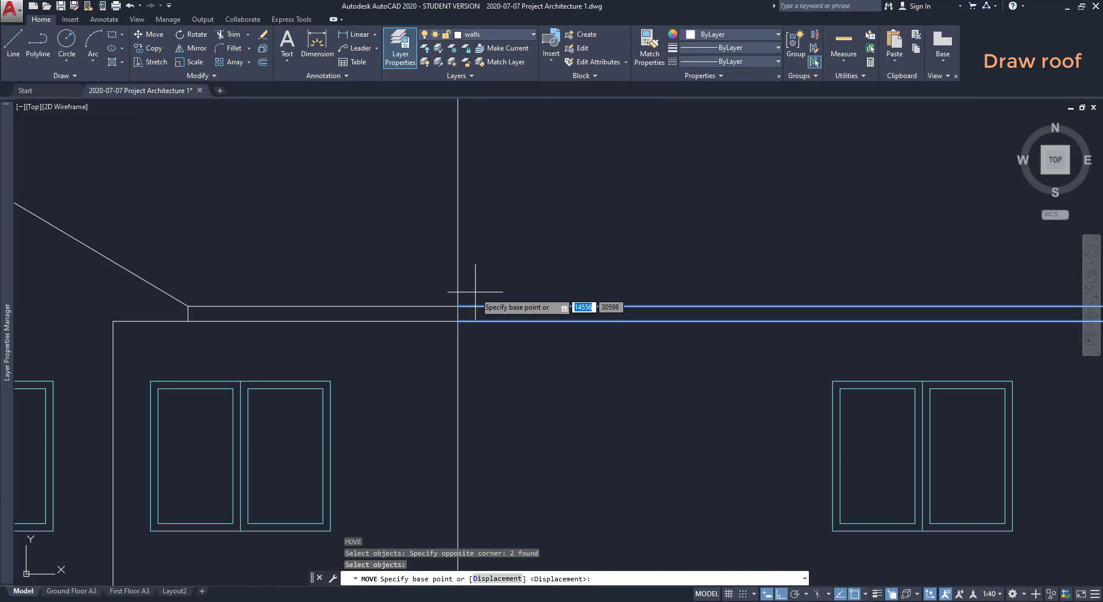
click(458, 320)
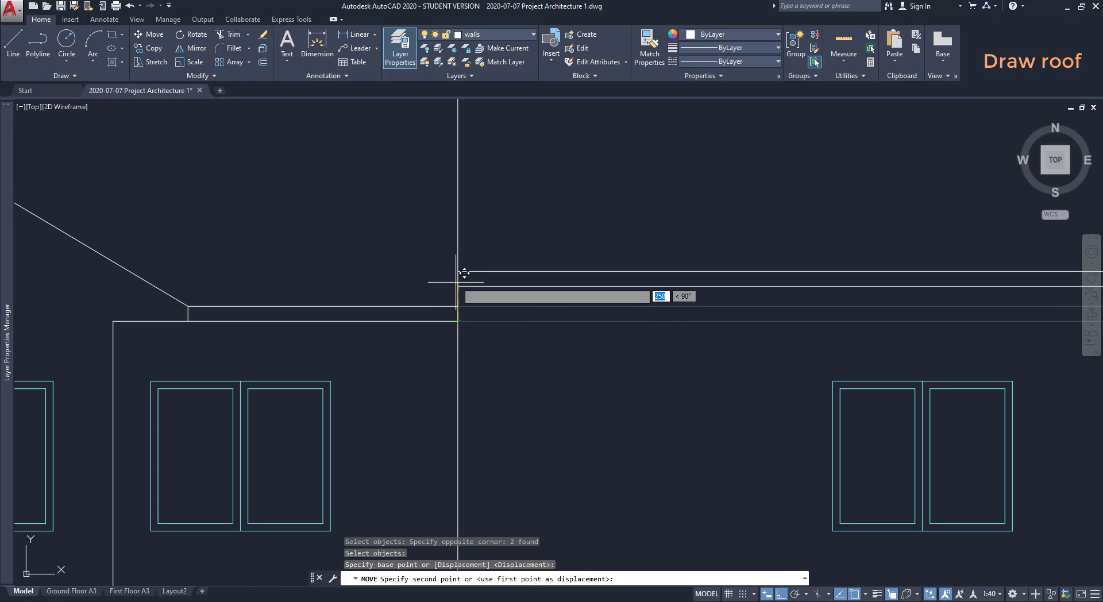
text(670)
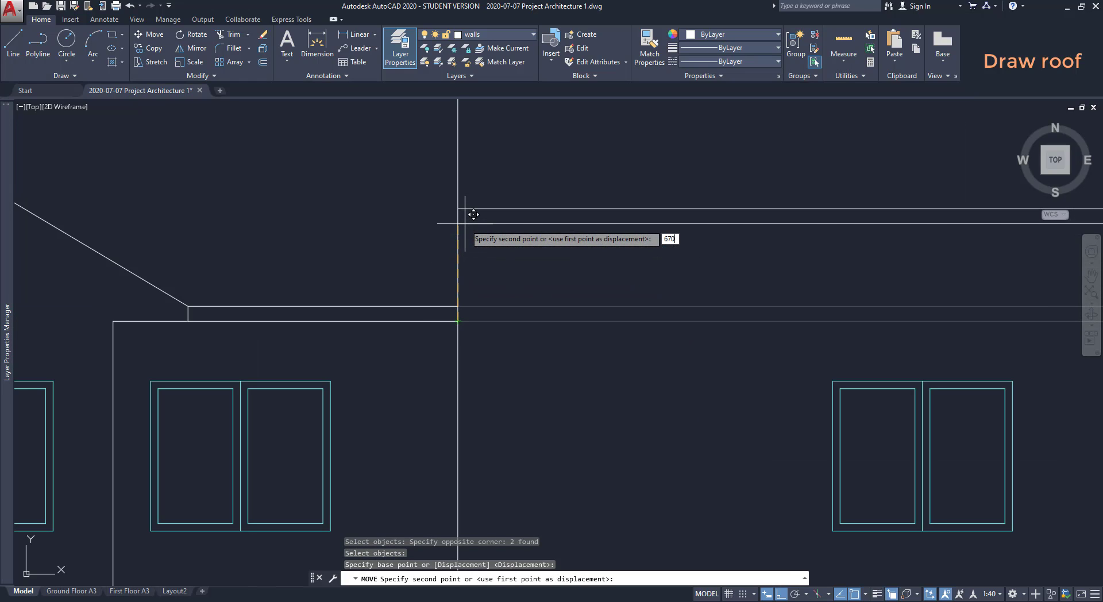
key(Return)
scroll(437, 233, down, 5)
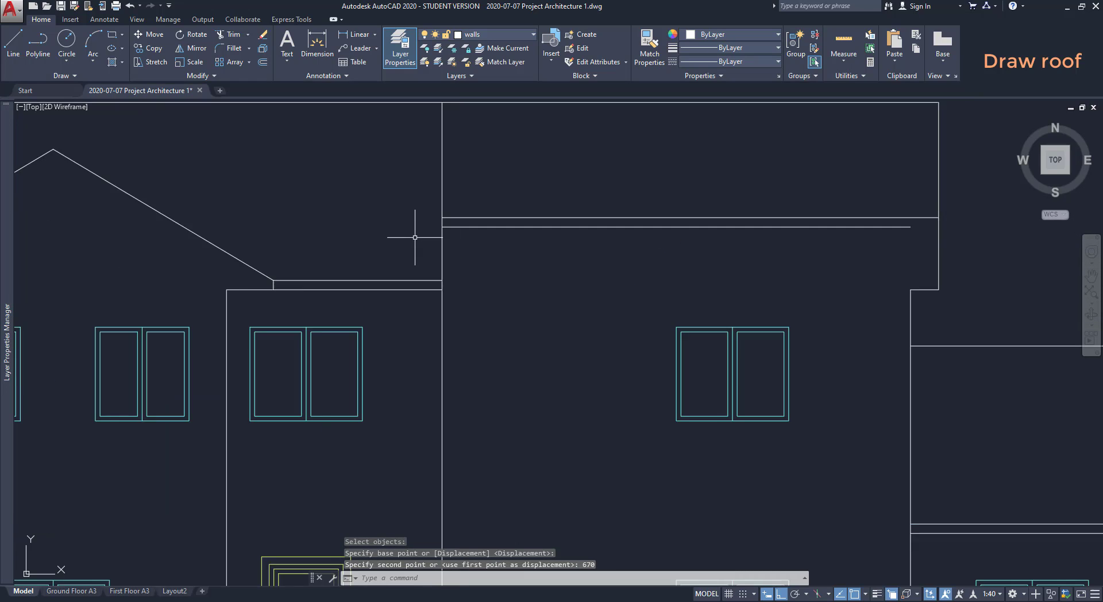
Stretch the lower corner of the main roof's right end, with its wall top, 670 mm straight up to the raised eave.
scroll(734, 230, up, 2)
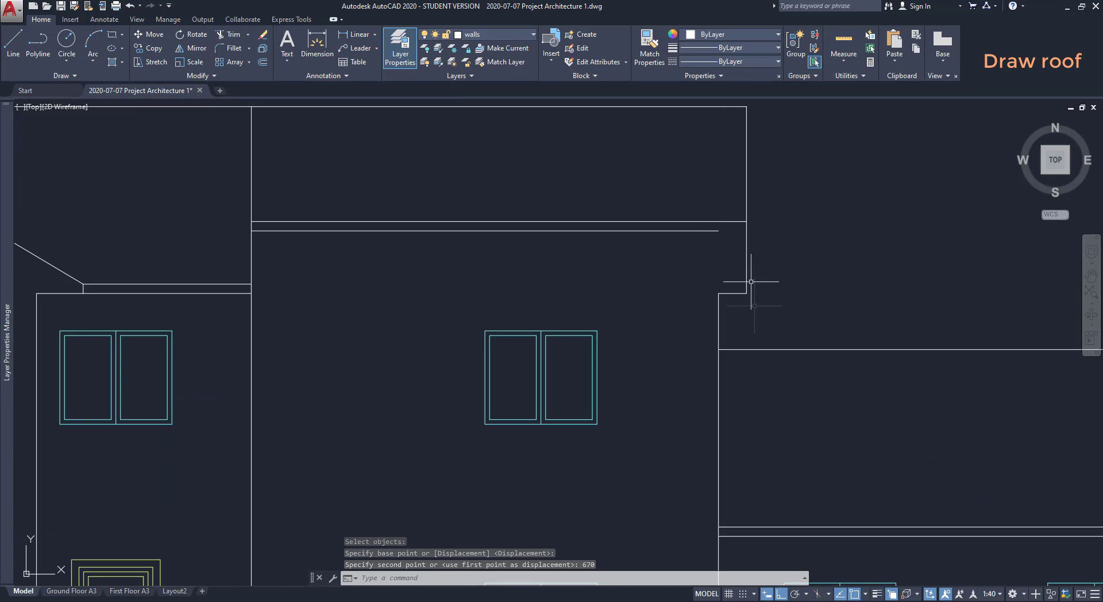
text(s)
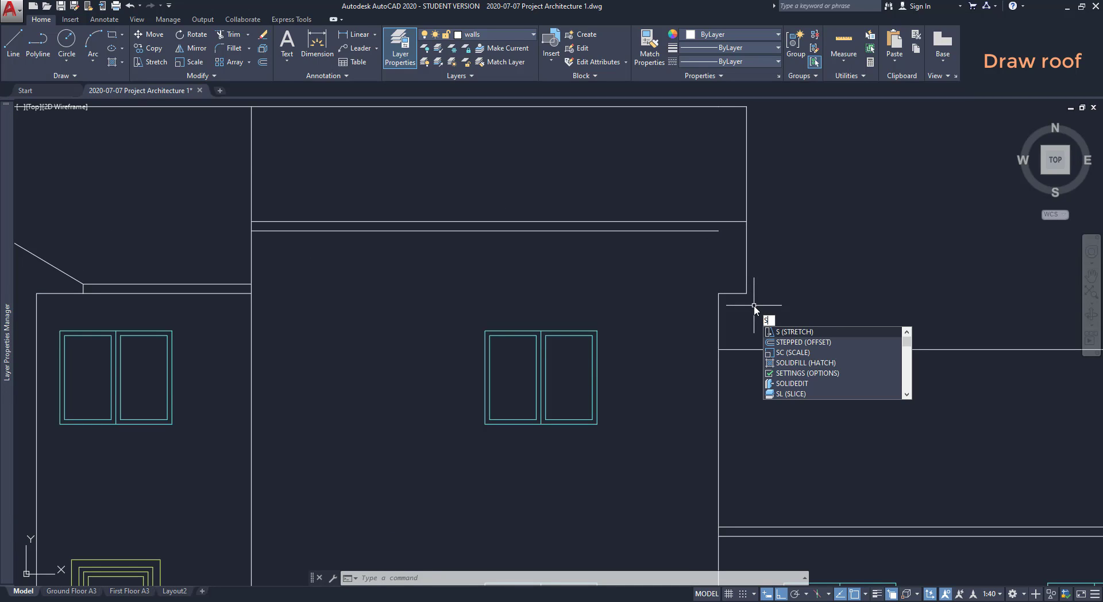
key(Return)
click(758, 318)
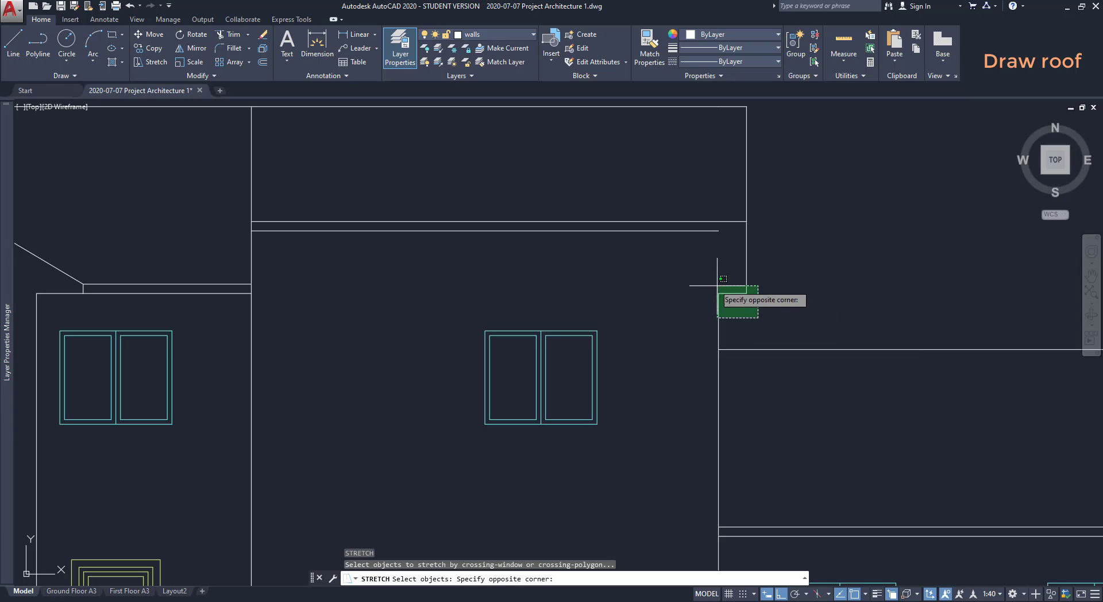
click(703, 279)
key(Return)
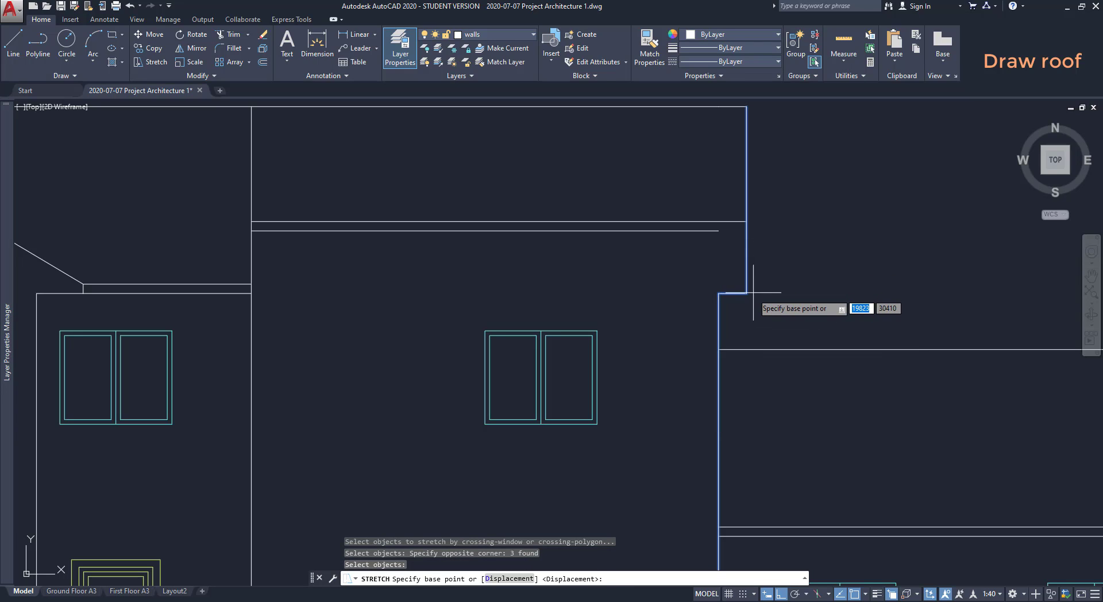
click(747, 293)
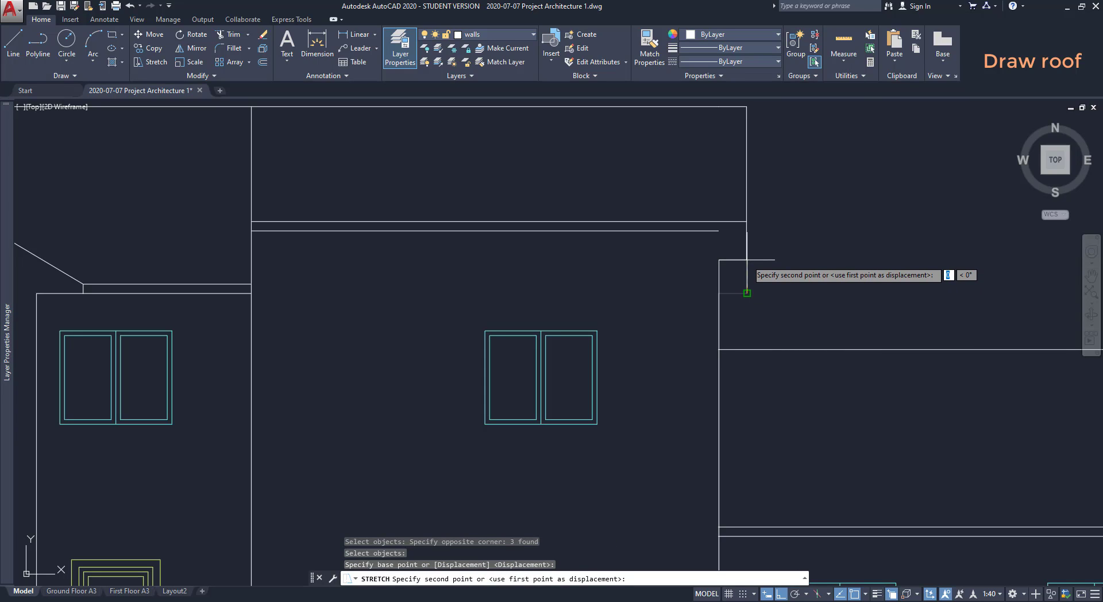
text(670)
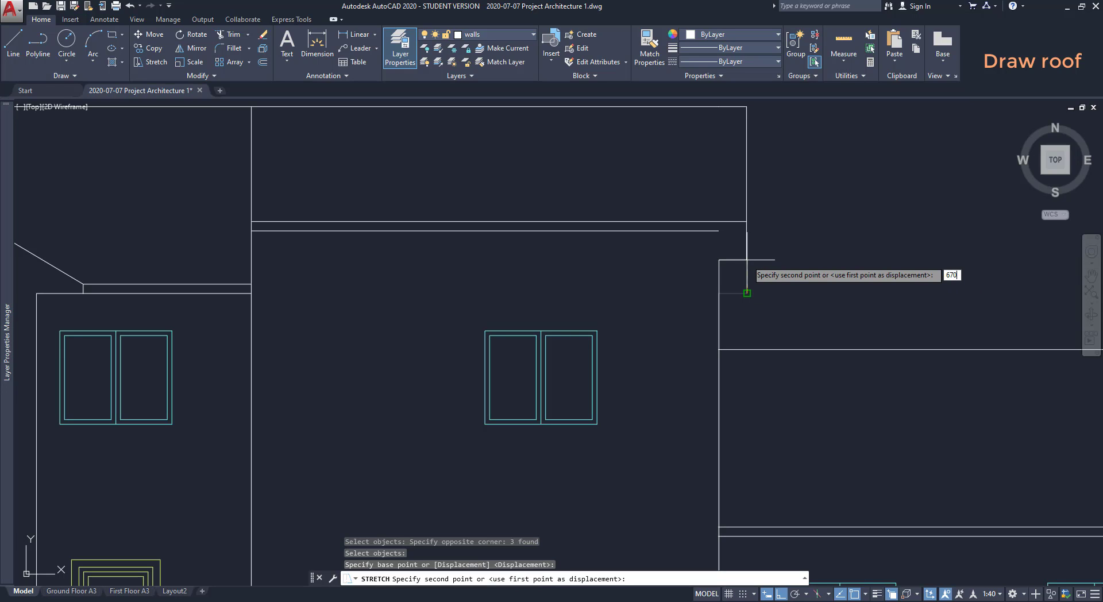
key(Return)
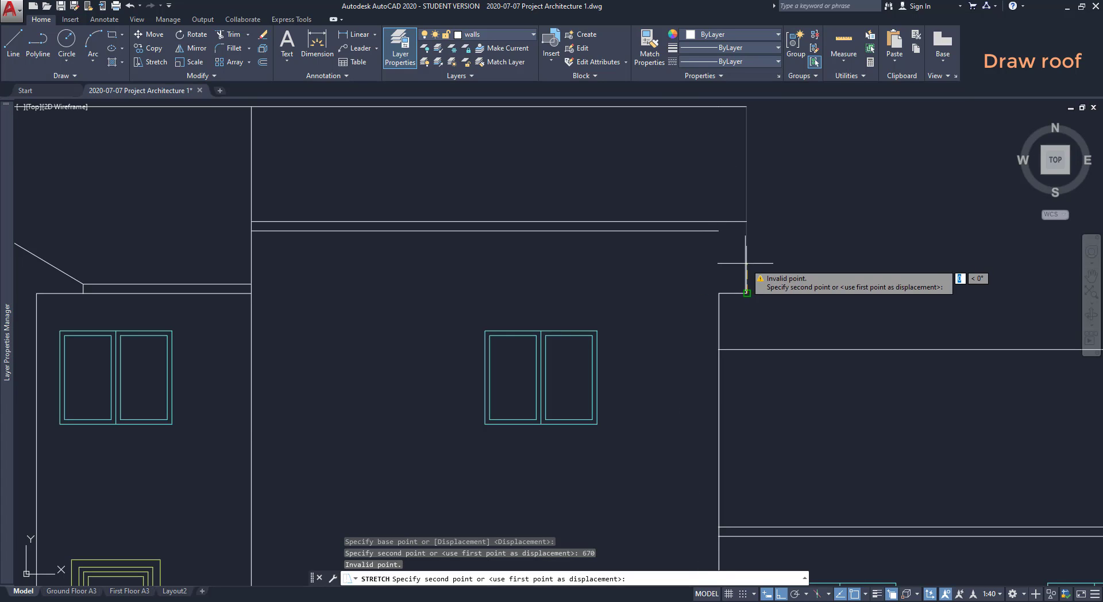
scroll(738, 258, up, 5)
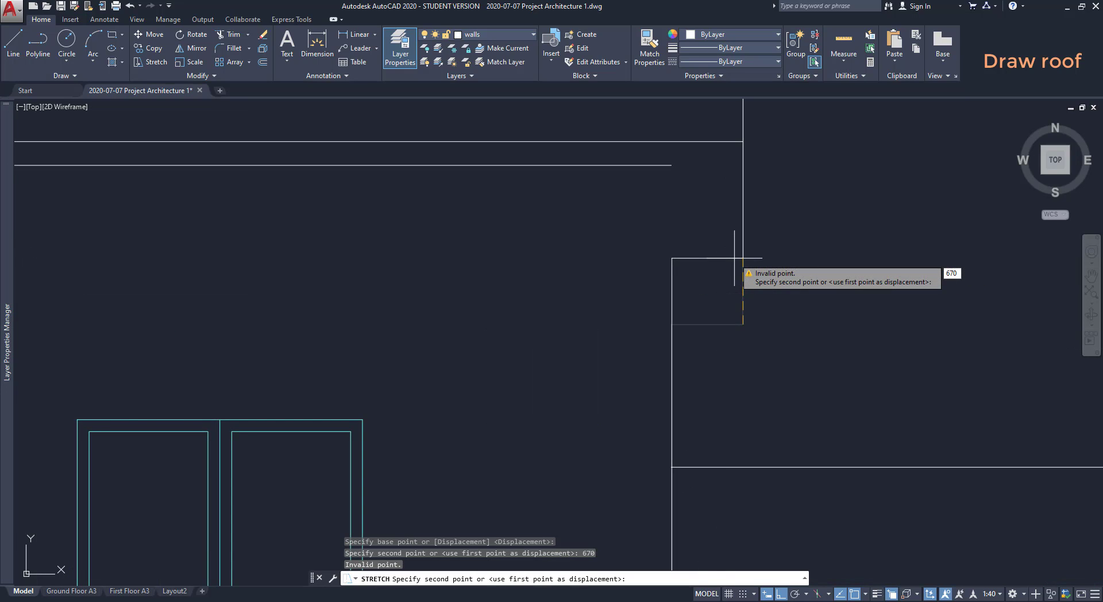
key(Return)
scroll(731, 258, down, 5)
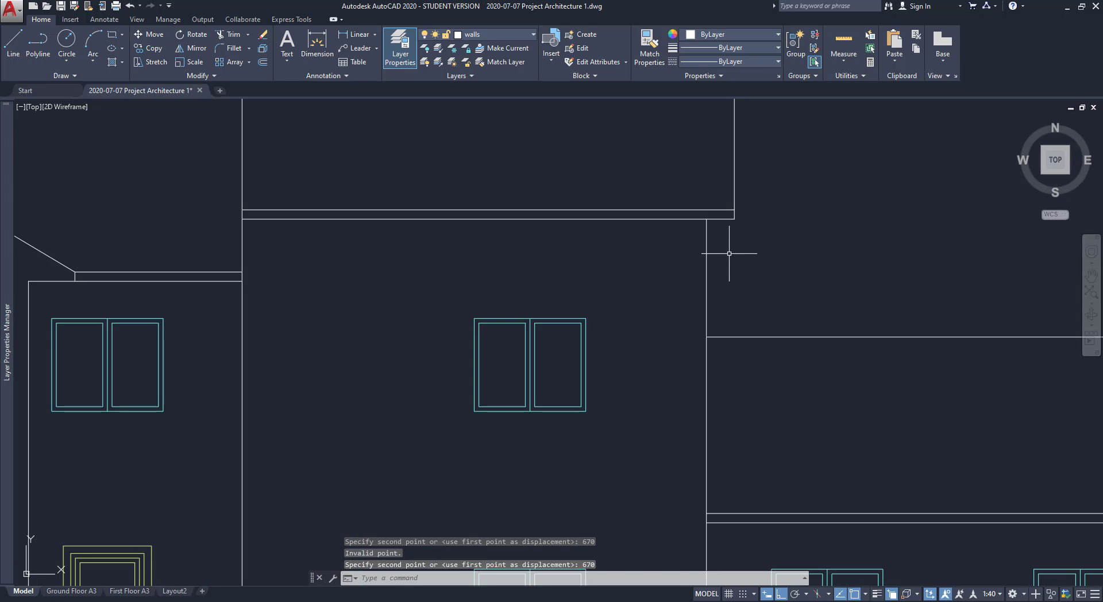
scroll(736, 229, up, 2)
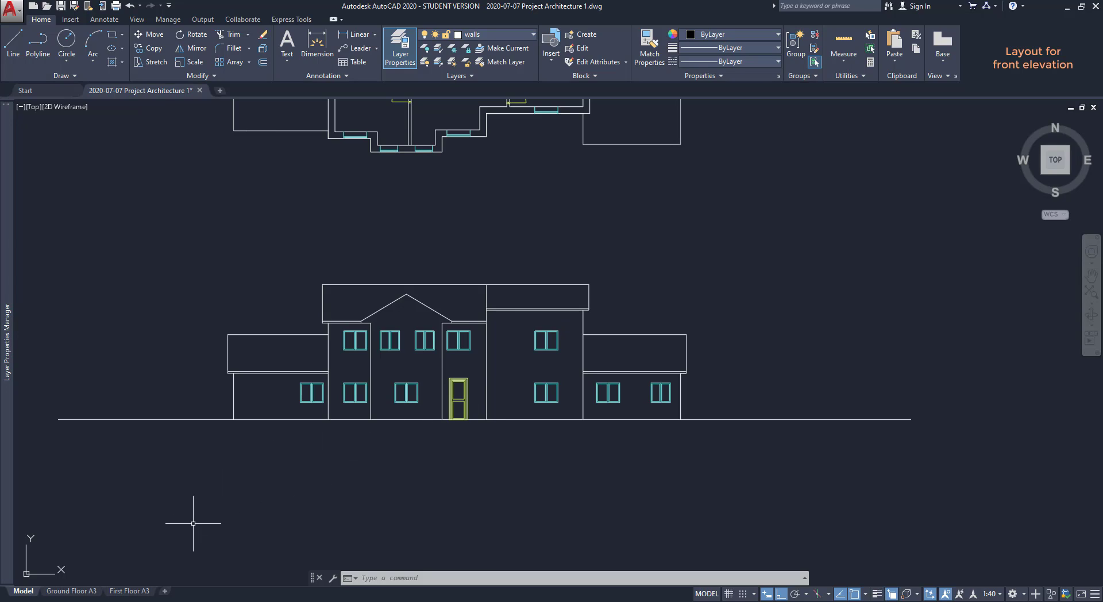
Create a copy of the First Floor A3 layout, placed before the original.
click(128, 592)
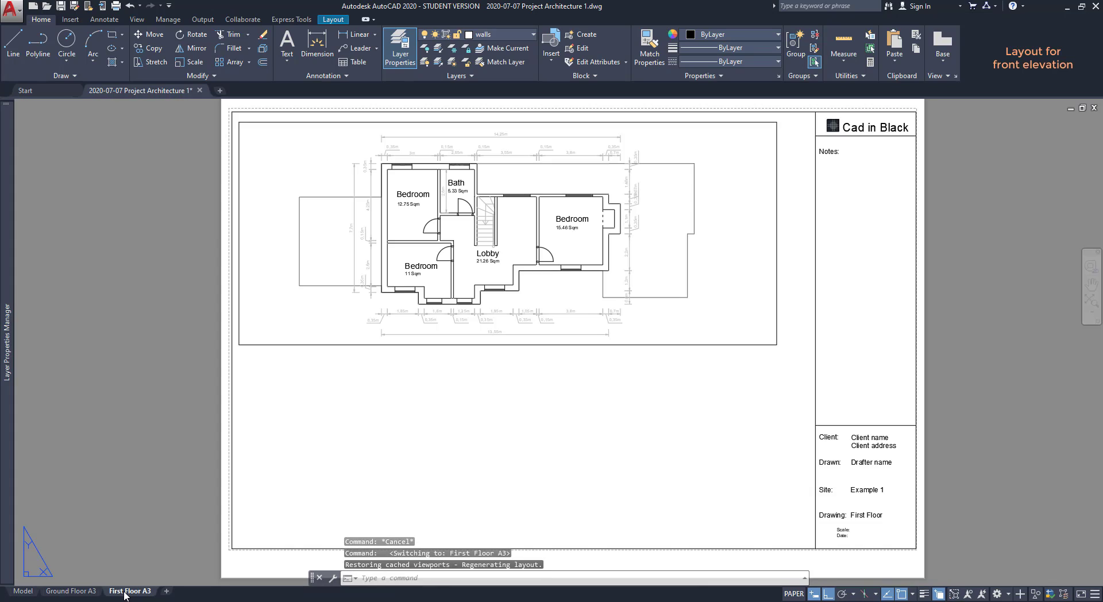
right_click(125, 595)
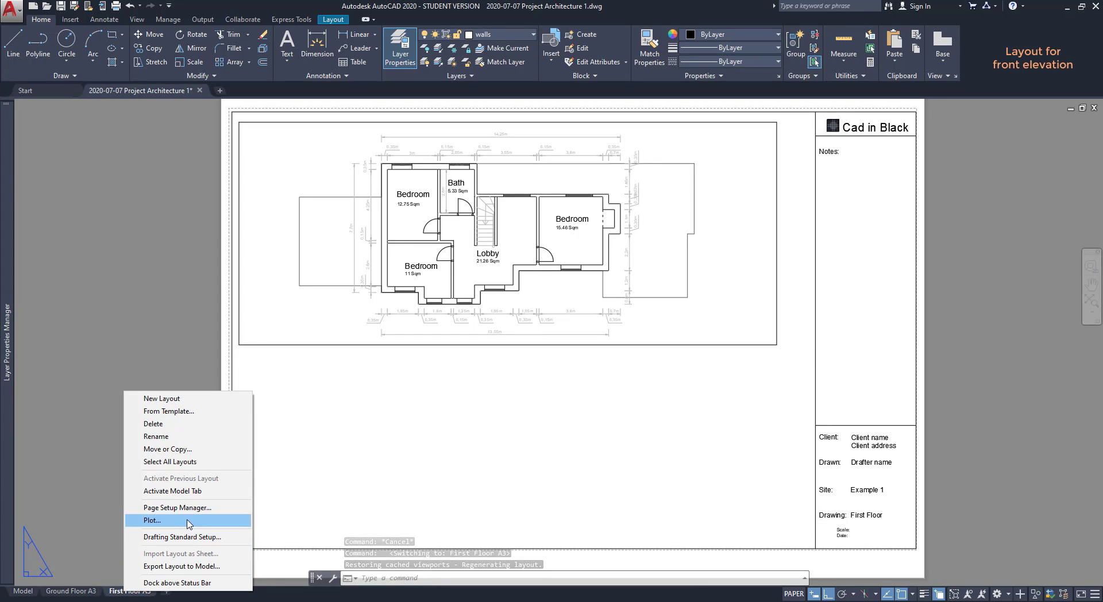
click(167, 449)
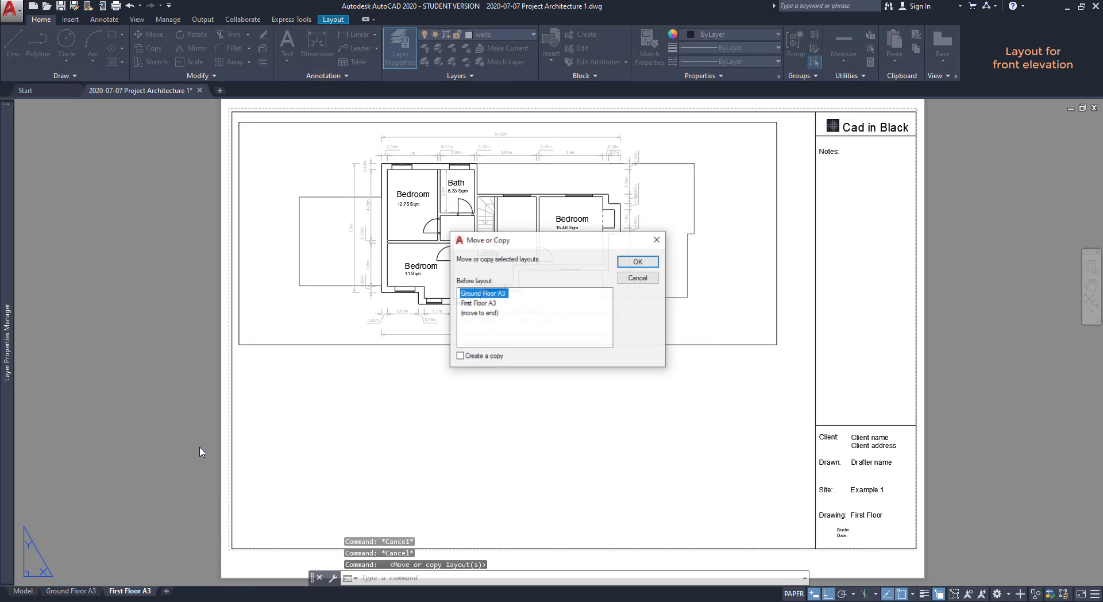
click(474, 304)
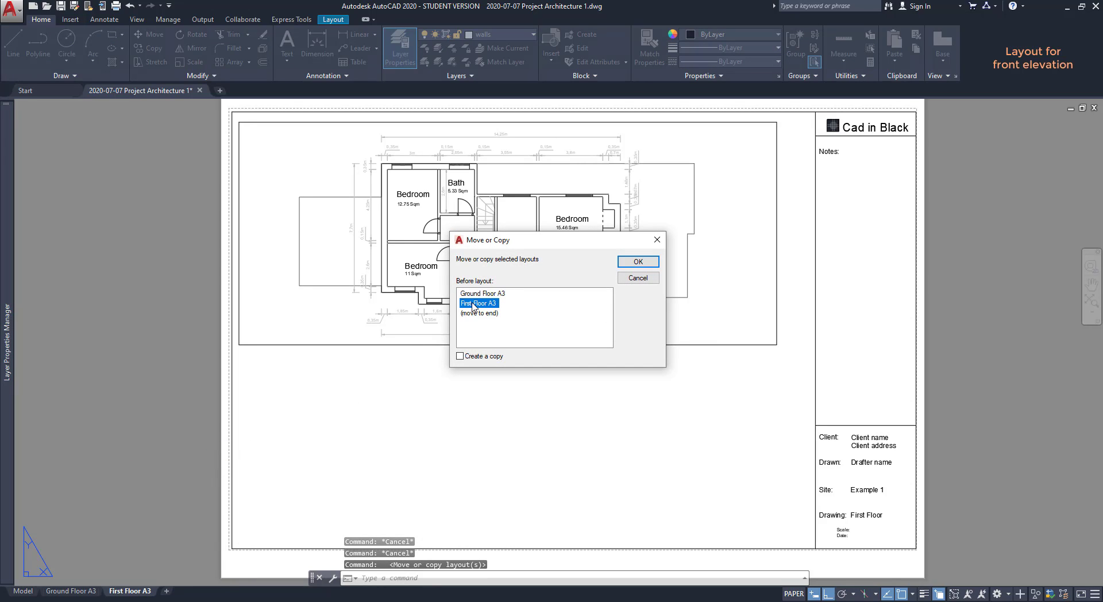
click(467, 359)
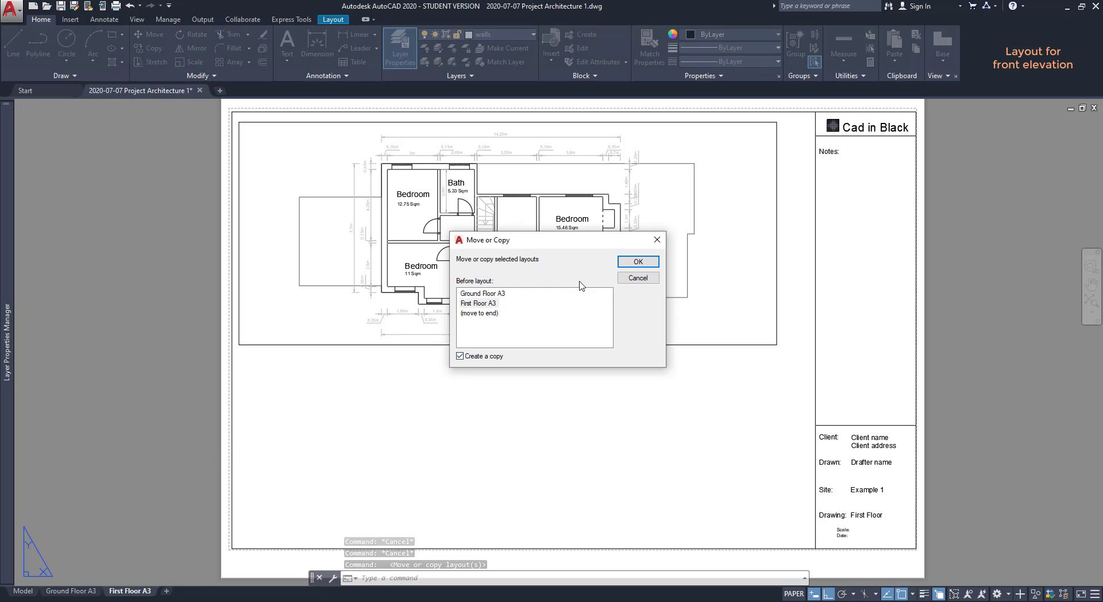
click(635, 263)
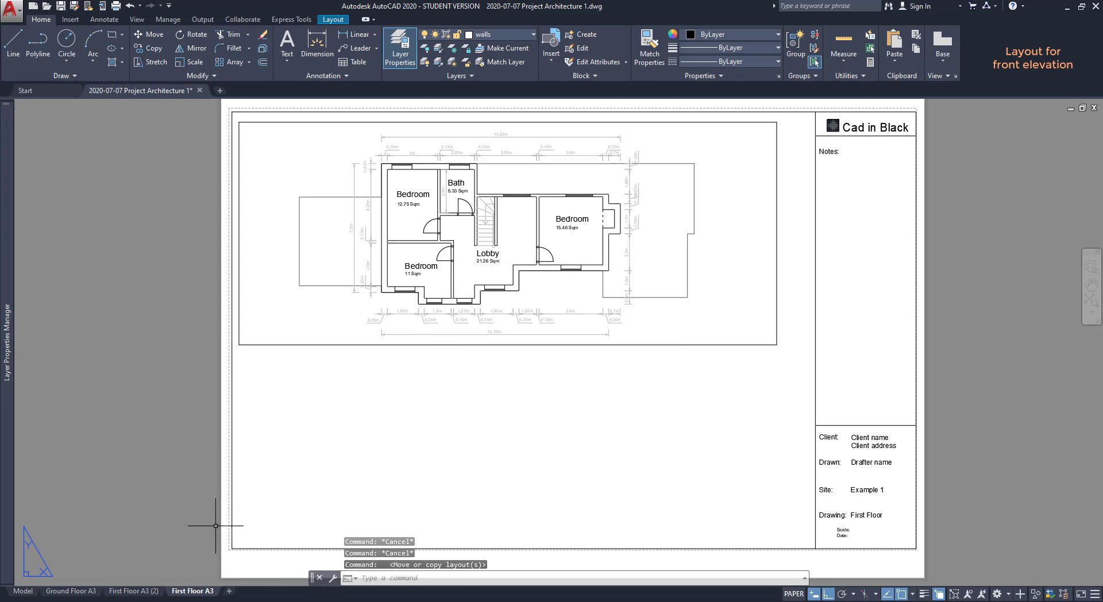
Arrange the copied layout after First Floor A3 and rename it Front Elevation A3.
drag(187, 586, 198, 596)
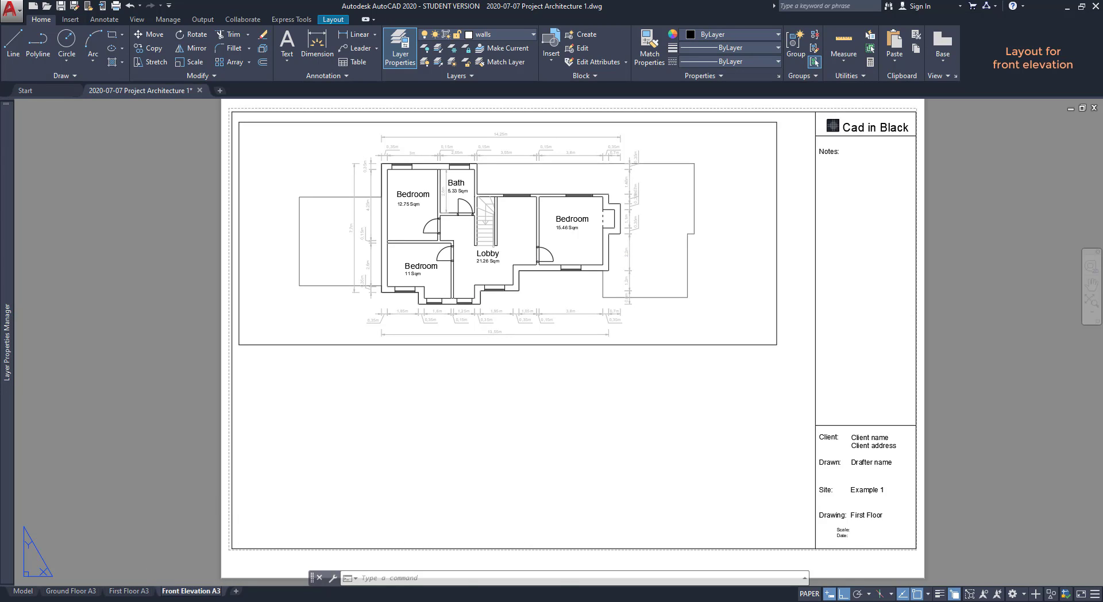
click(204, 493)
click(205, 492)
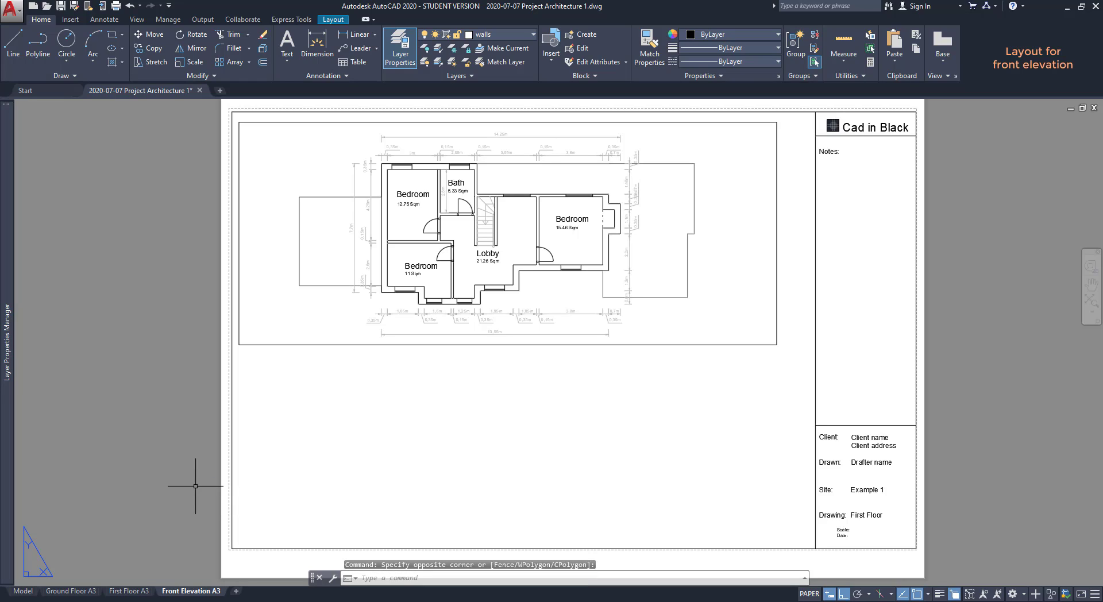
Activate and unlock the new layout's viewport, and bring the front elevation into it in place of the first floor plan.
double_click(500, 280)
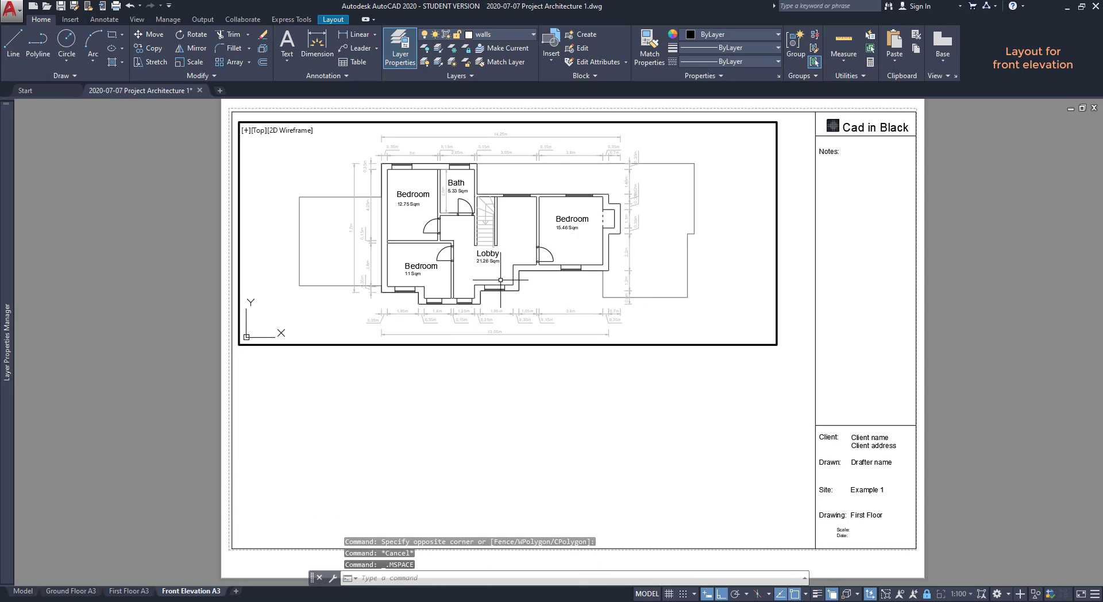
click(927, 595)
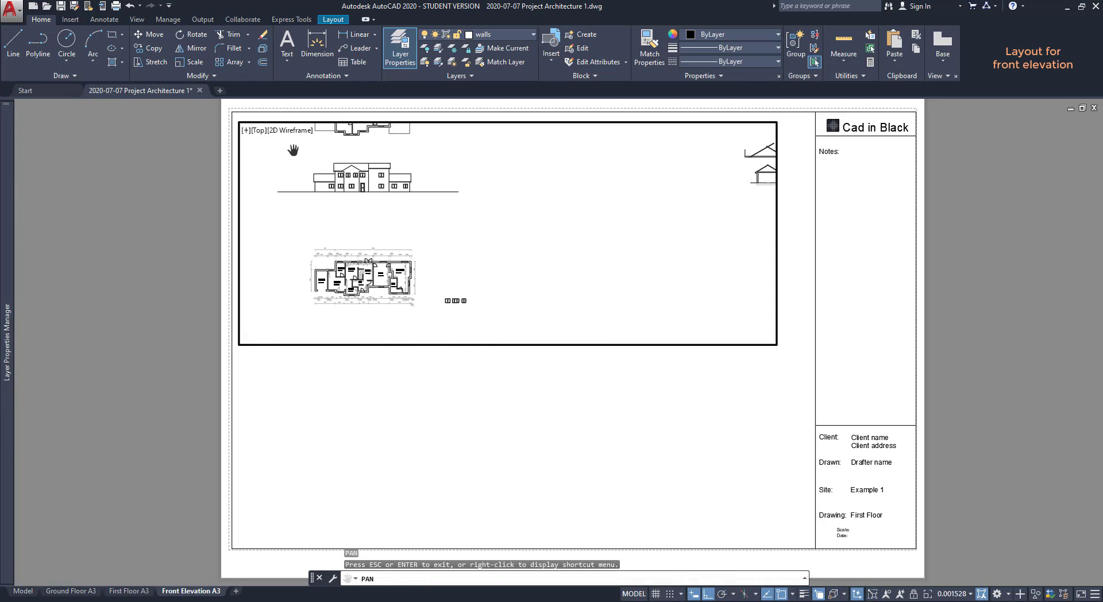
scroll(293, 150, up, 2)
scroll(293, 150, up, 2)
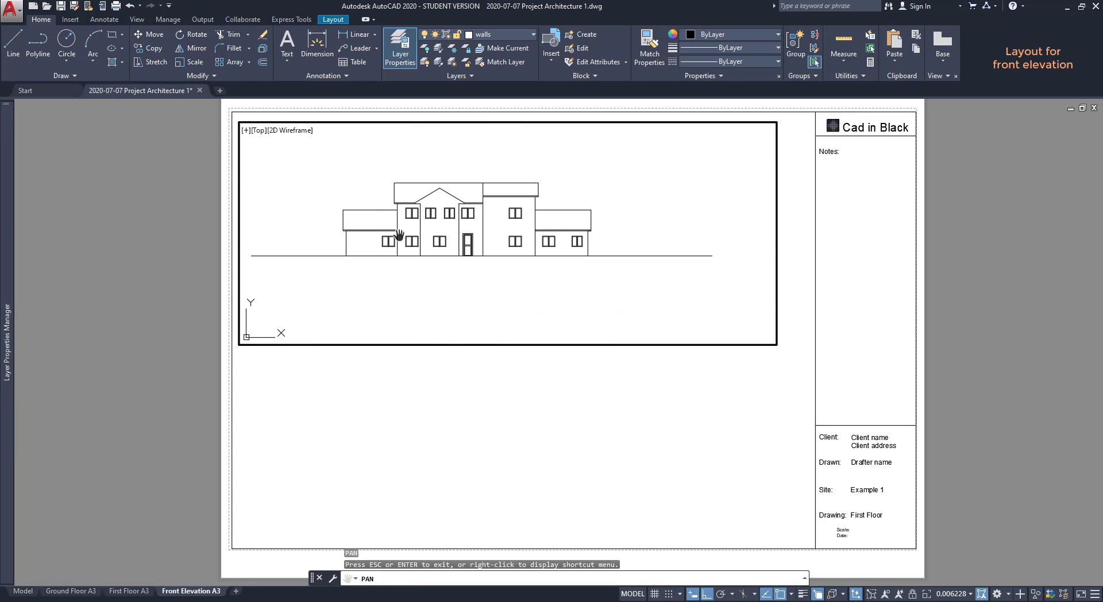
scroll(399, 234, up, 2)
scroll(473, 234, up, 4)
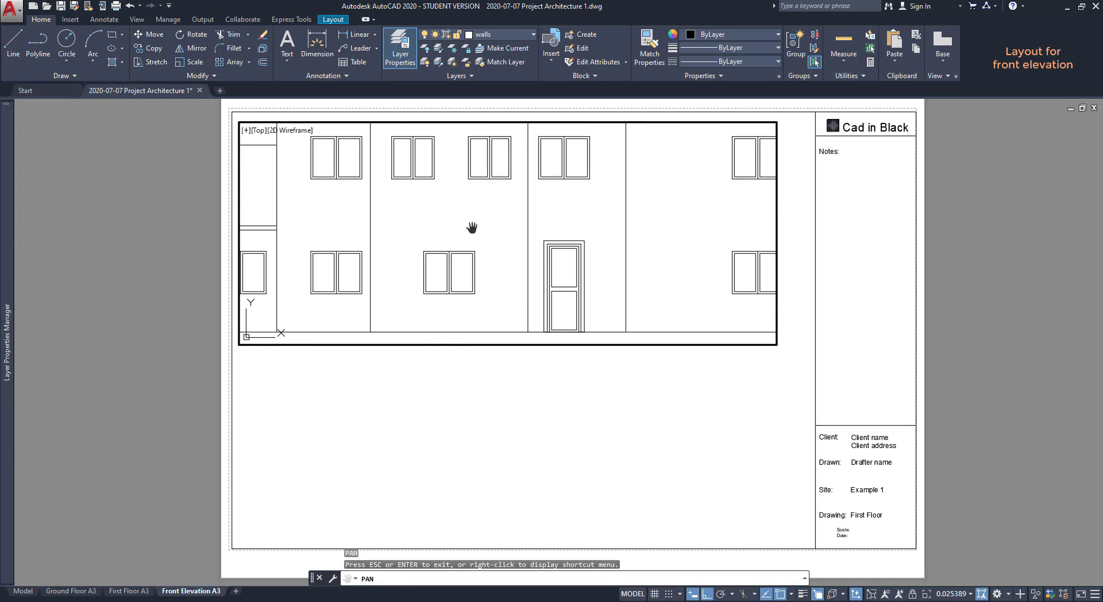
scroll(475, 233, down, 2)
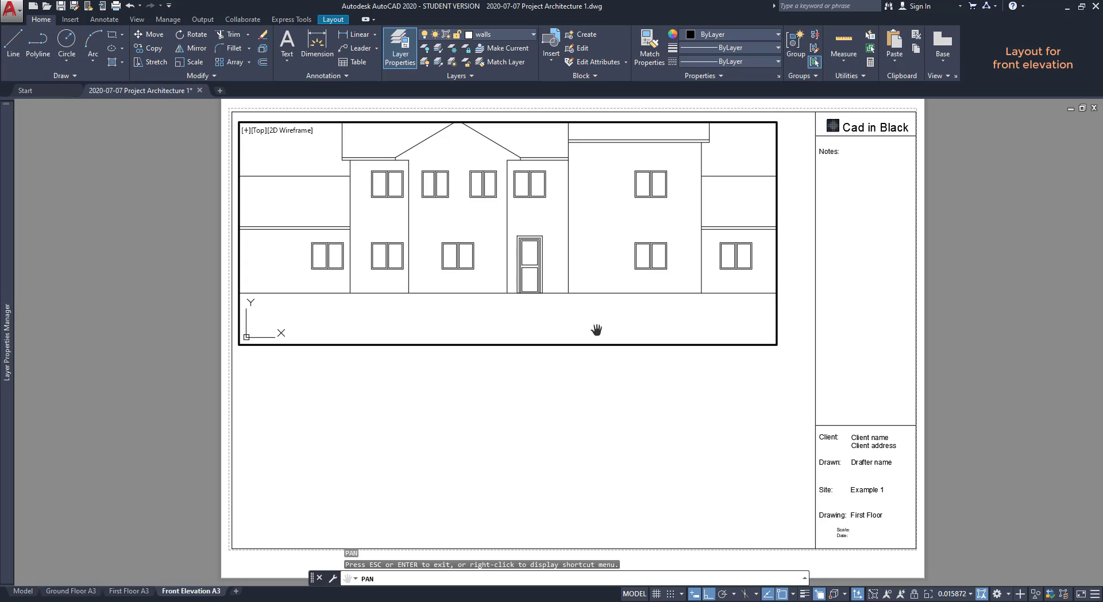
key(Escape)
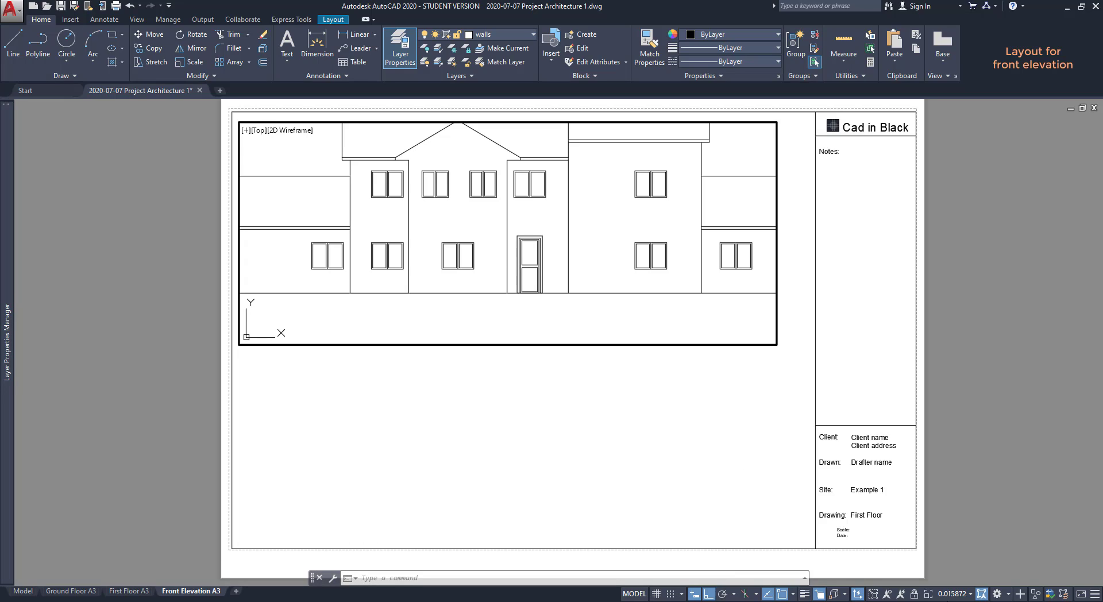
Set the front elevation viewport's scale to 1:100 and return to paper space.
click(954, 594)
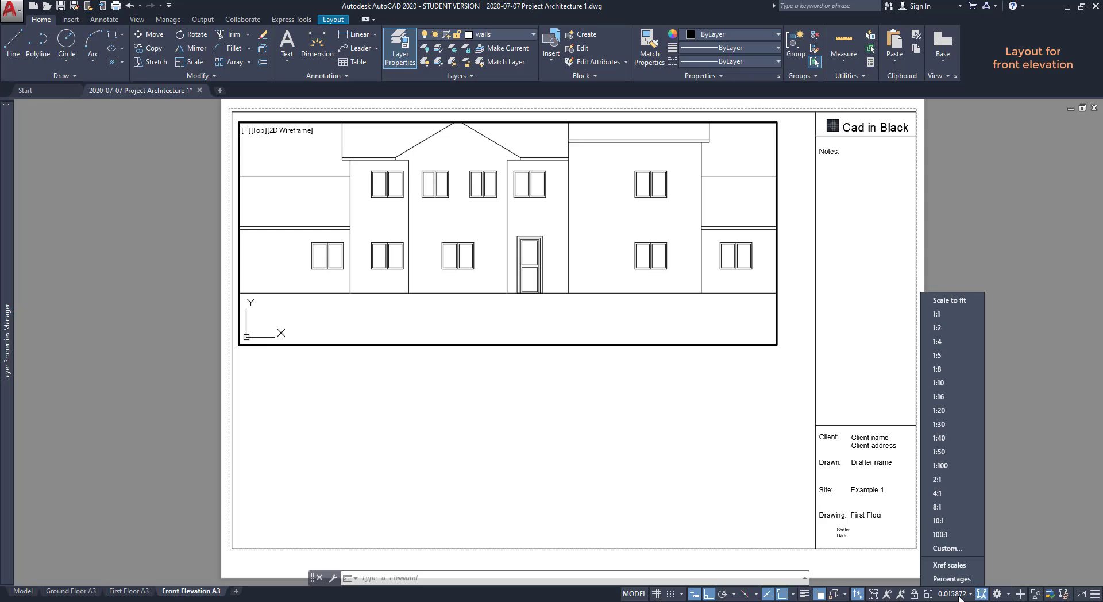
click(942, 466)
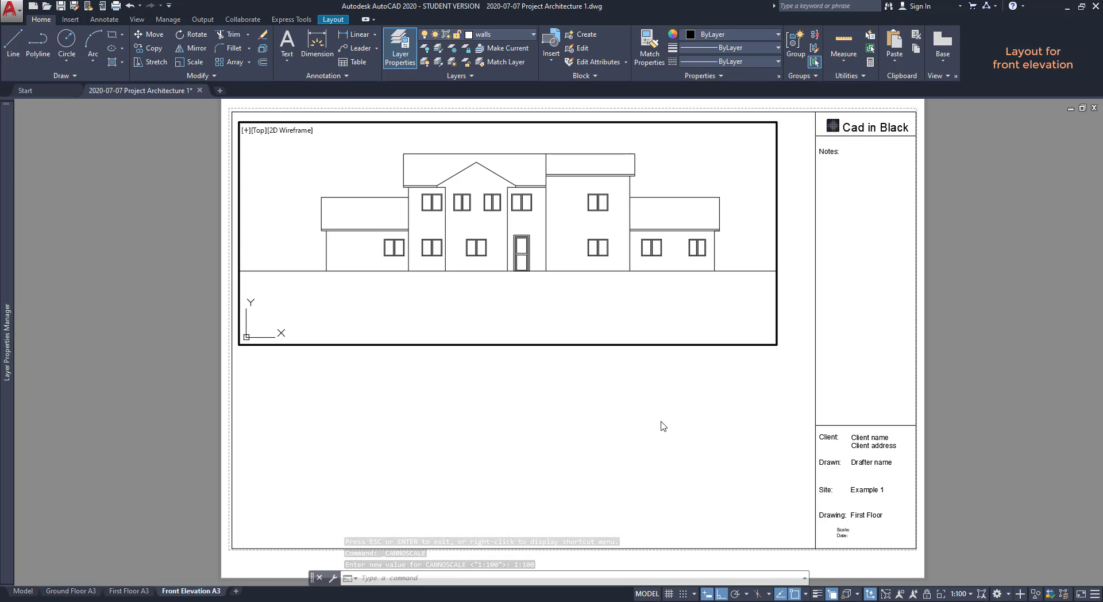
double_click(664, 425)
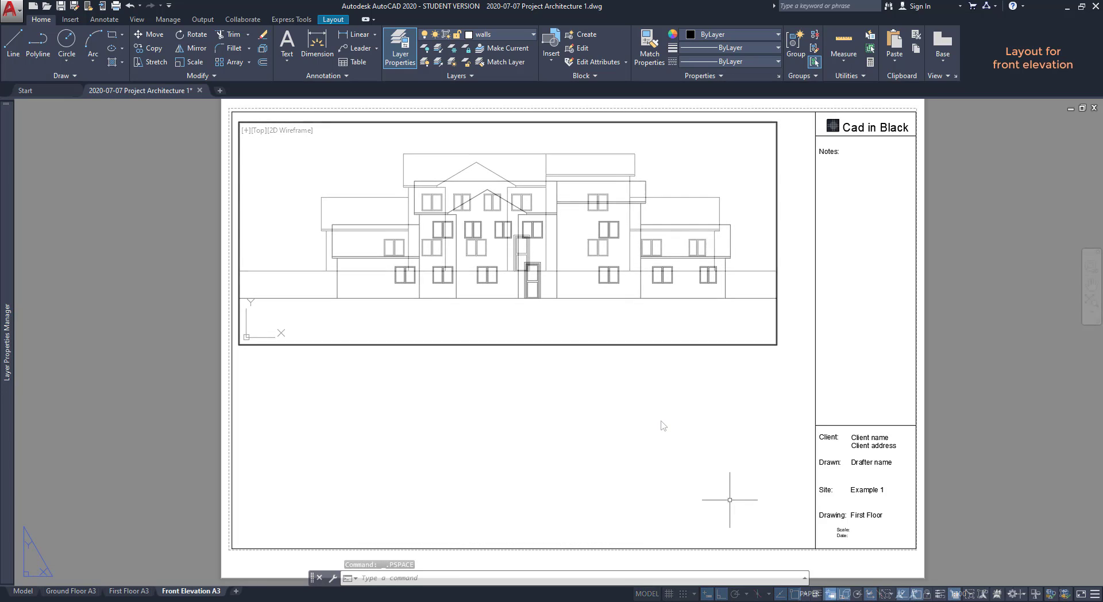
Change the drawing name in the title block to "Front Elevation".
click(876, 515)
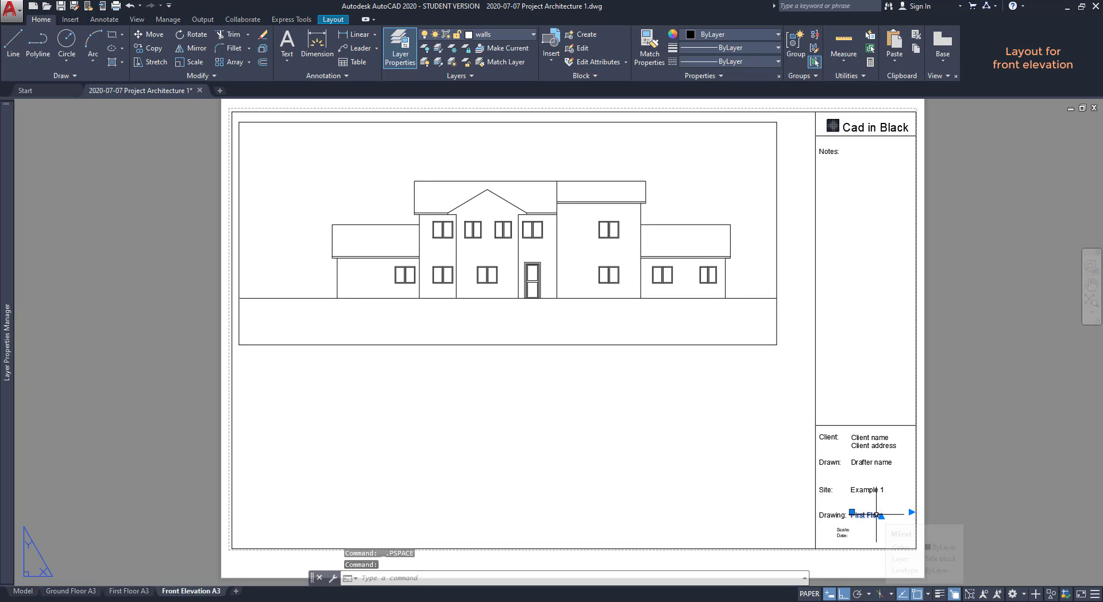
double_click(876, 515)
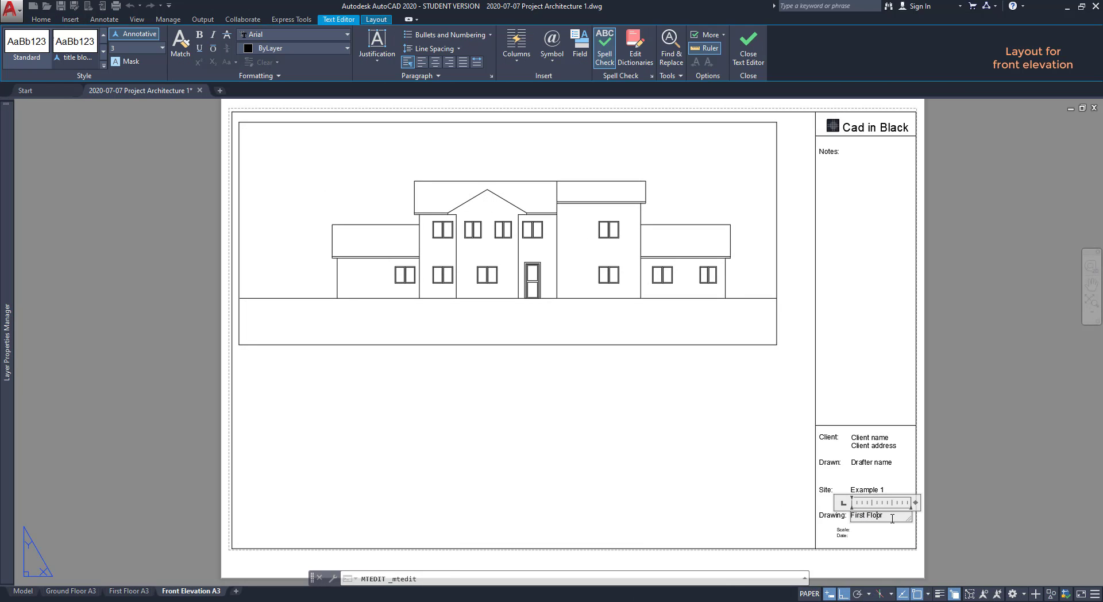
drag(890, 516, 831, 517)
text(Front Elec)
key(BackSpace)
text(vation)
click(722, 491)
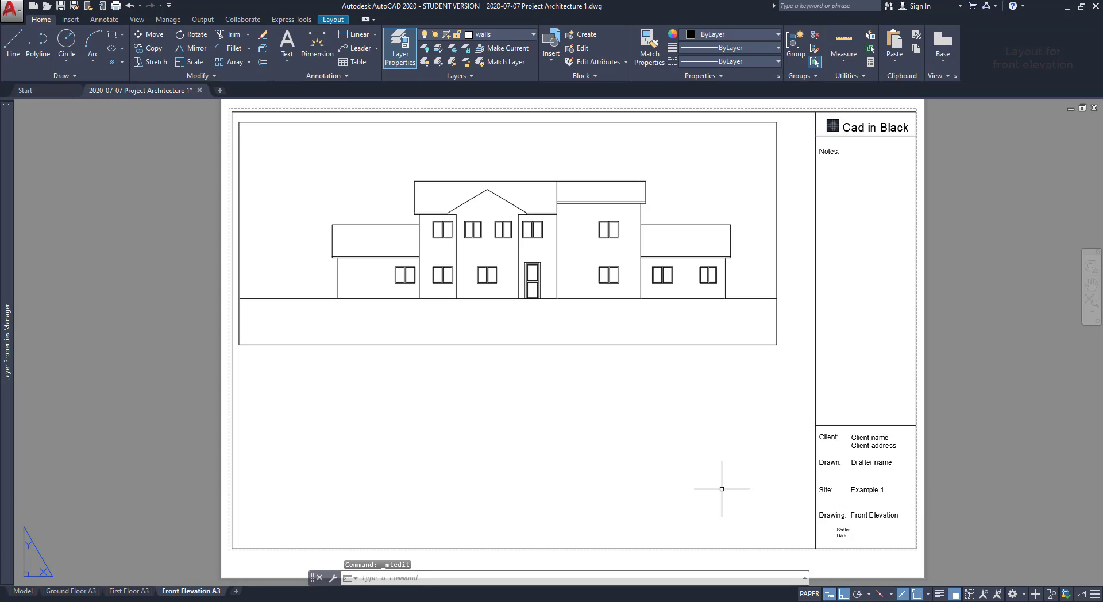